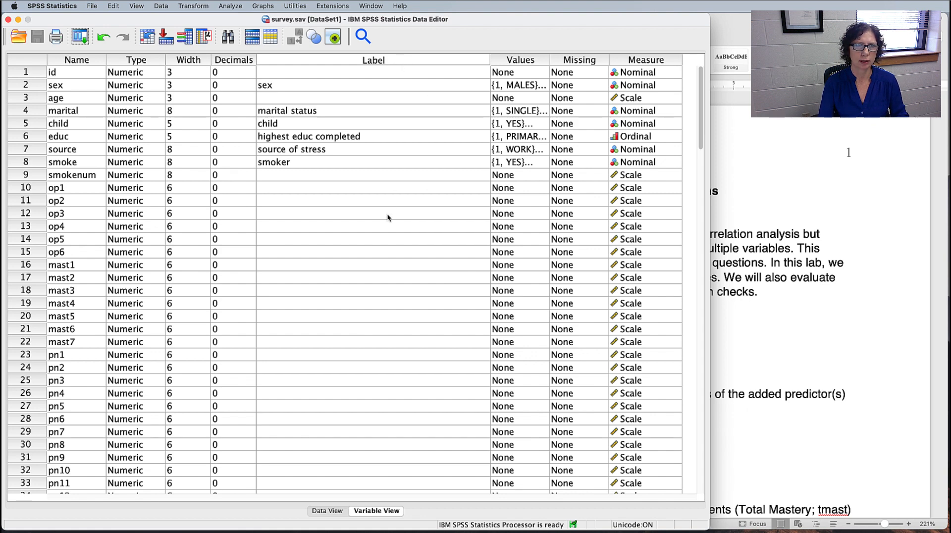
- Examine the total scale variables from Total Optimism through Total PCOISS in the survey.sav variable list
scroll(388, 216, down, 12)
scroll(388, 215, down, 10)
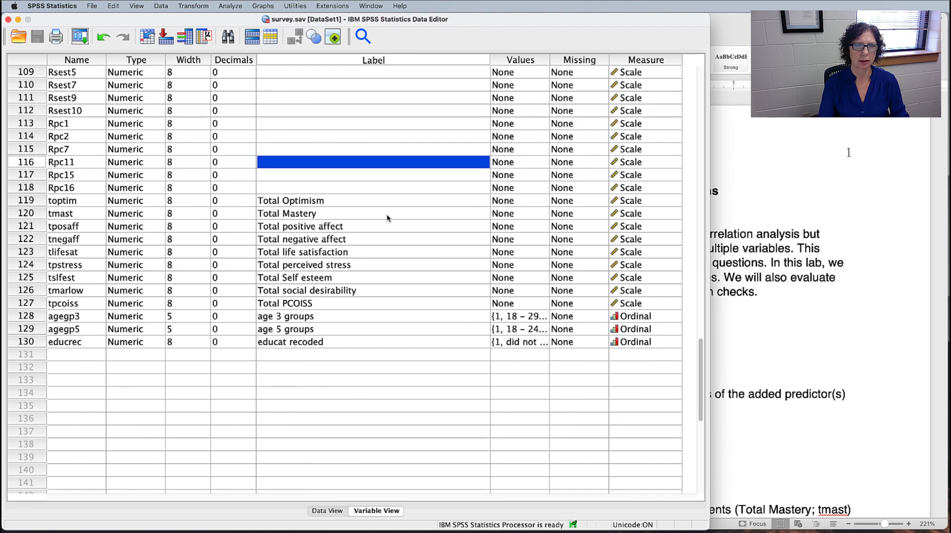
drag(388, 205, 341, 304)
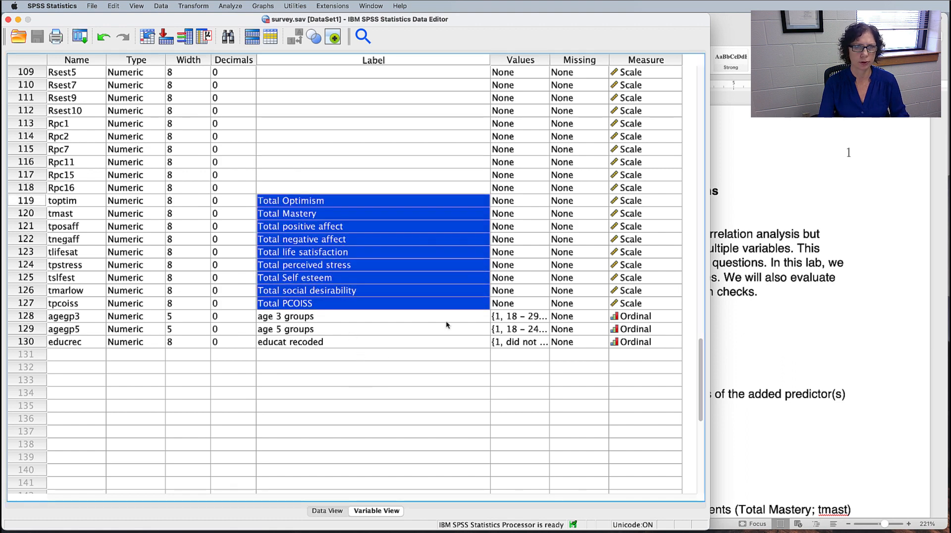
scroll(371, 353, up, 20)
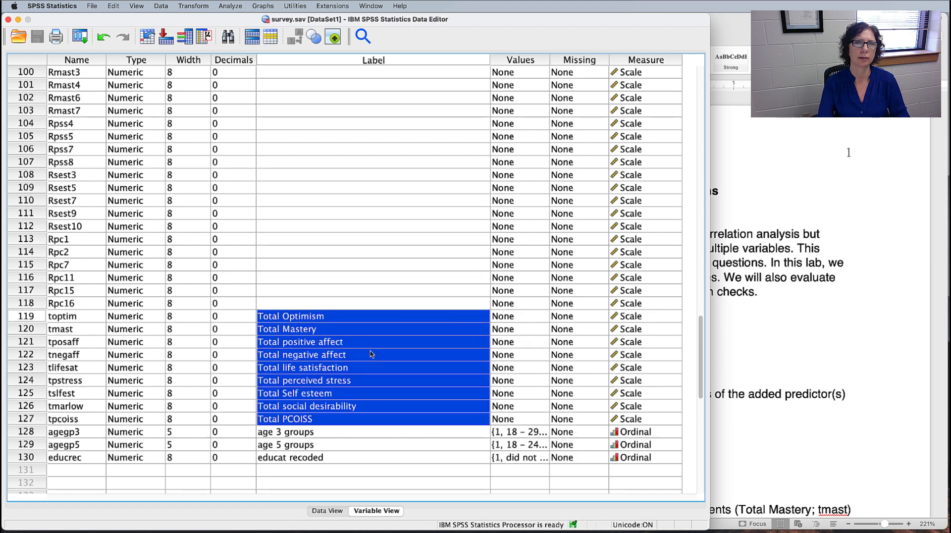
- Switch to the Lab4 sheet in Word and read its purpose, goals, research questions and prep files
click(810, 241)
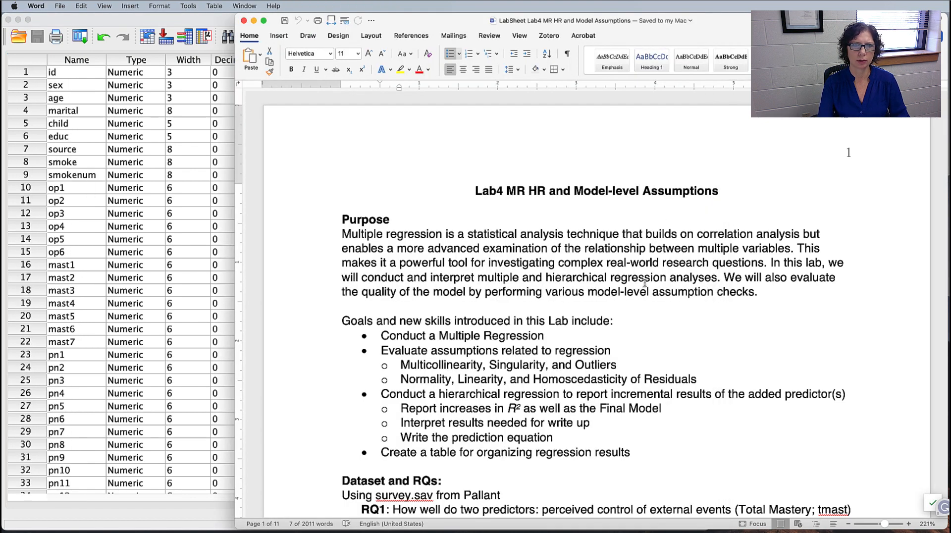
scroll(656, 263, down, 3)
scroll(656, 257, down, 1)
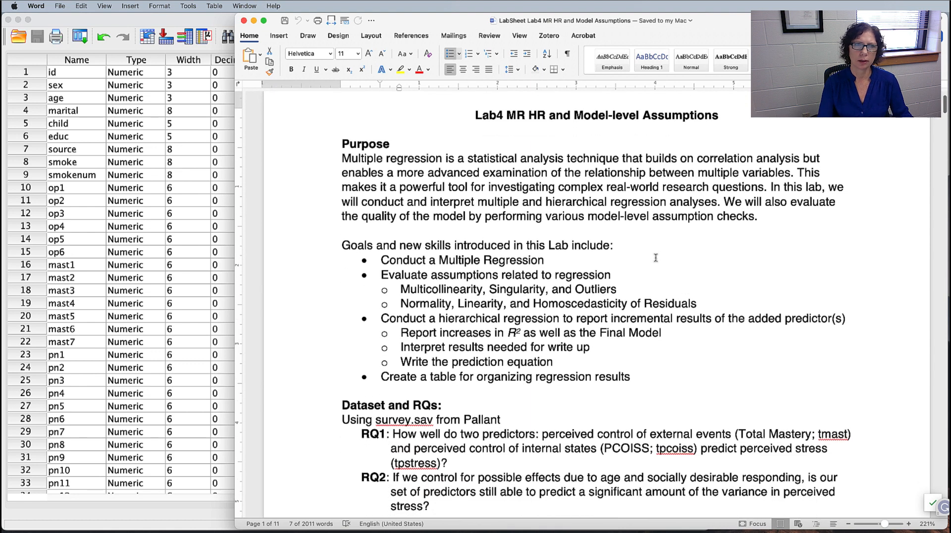
scroll(660, 272, down, 1)
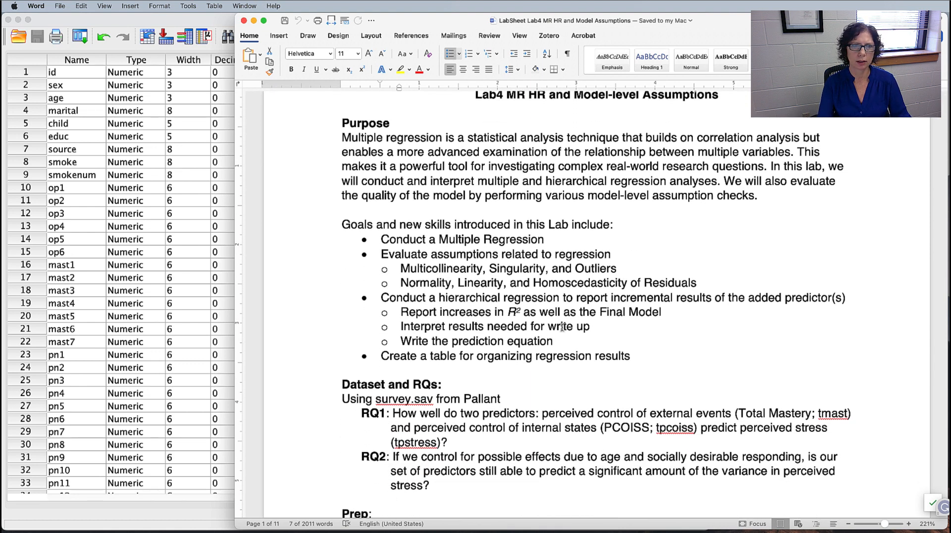
scroll(563, 327, down, 9)
scroll(563, 327, down, 5)
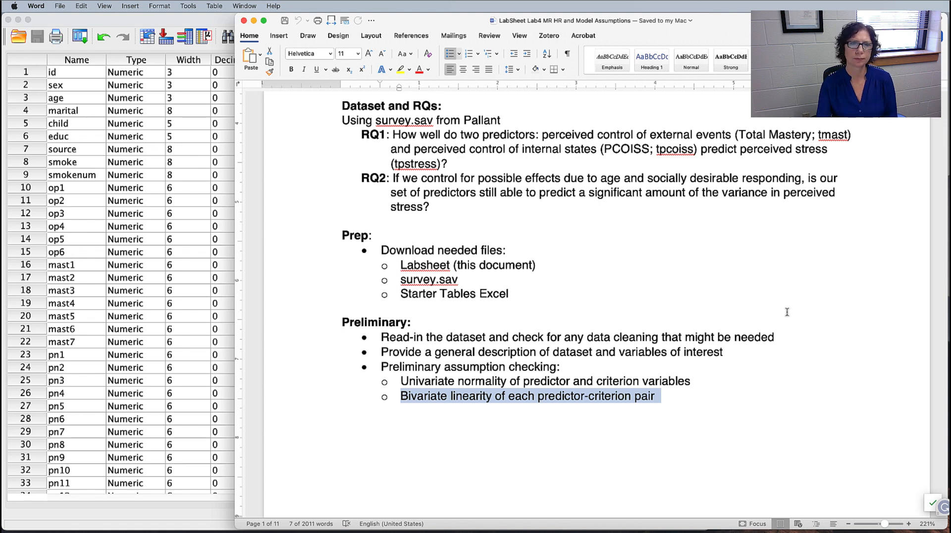
scroll(528, 297, down, 1)
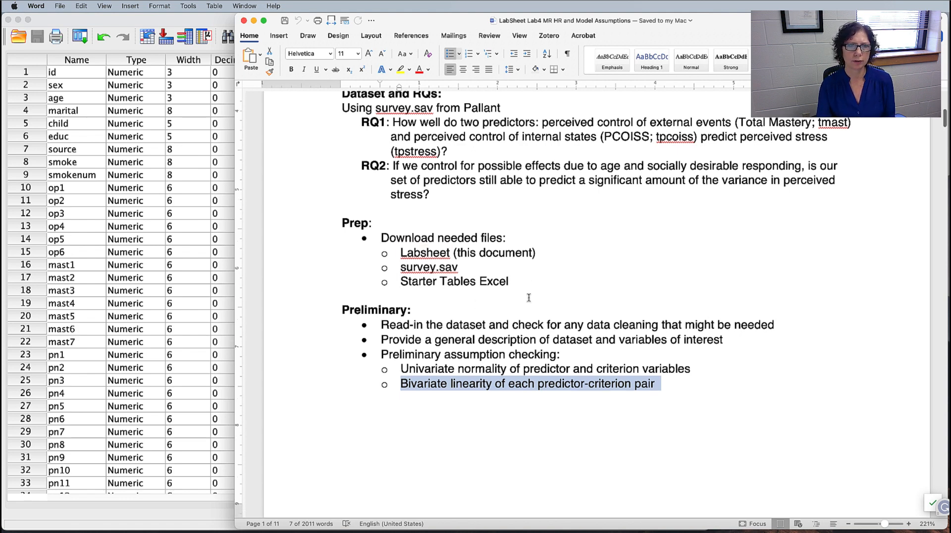
scroll(528, 297, down, 5)
click(520, 269)
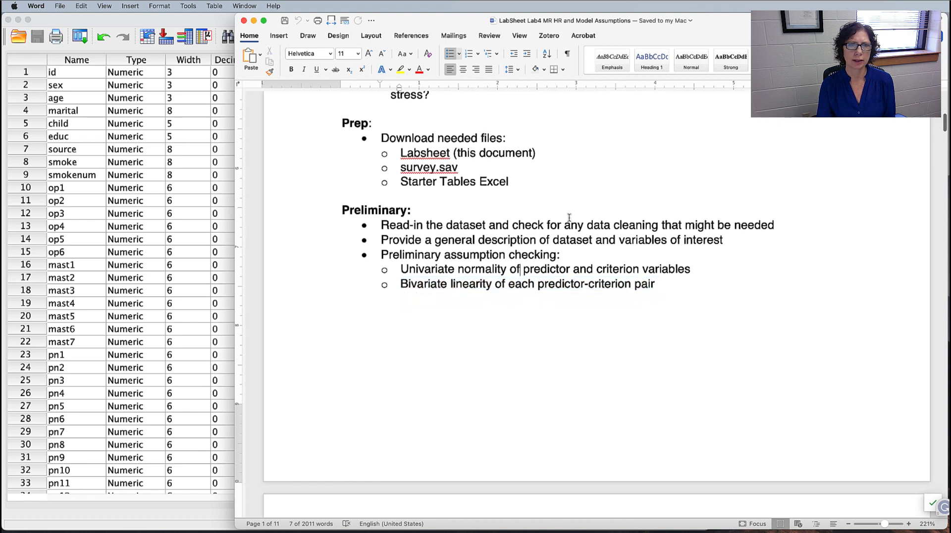
- Review the Preliminary section on data cleaning, dataset description, univariate normality and bivariate linearity, referring to the survey.sav variable list
double_click(359, 210)
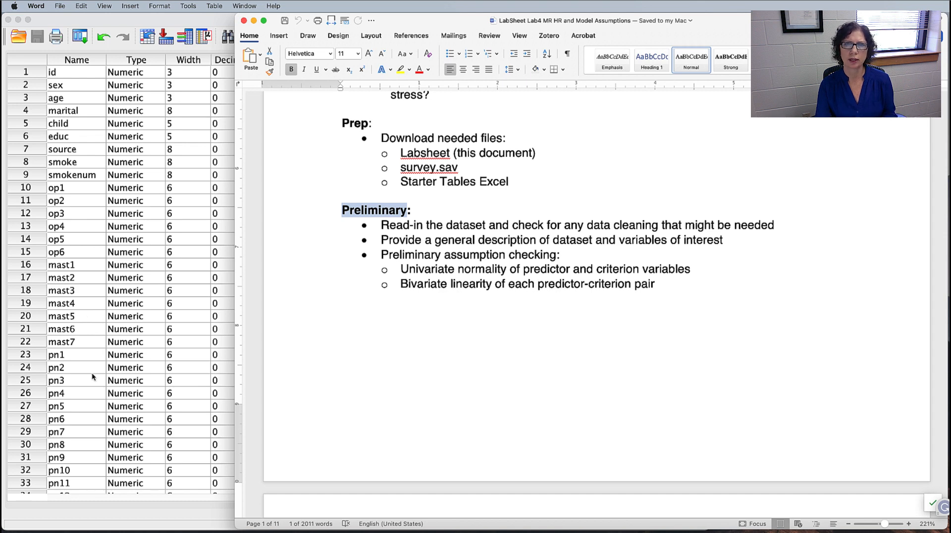
click(124, 371)
click(325, 73)
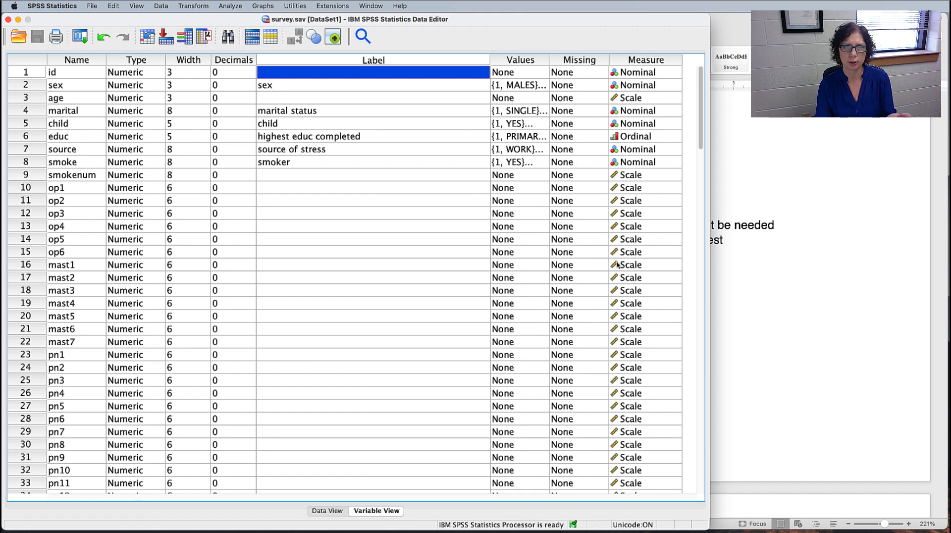
click(809, 262)
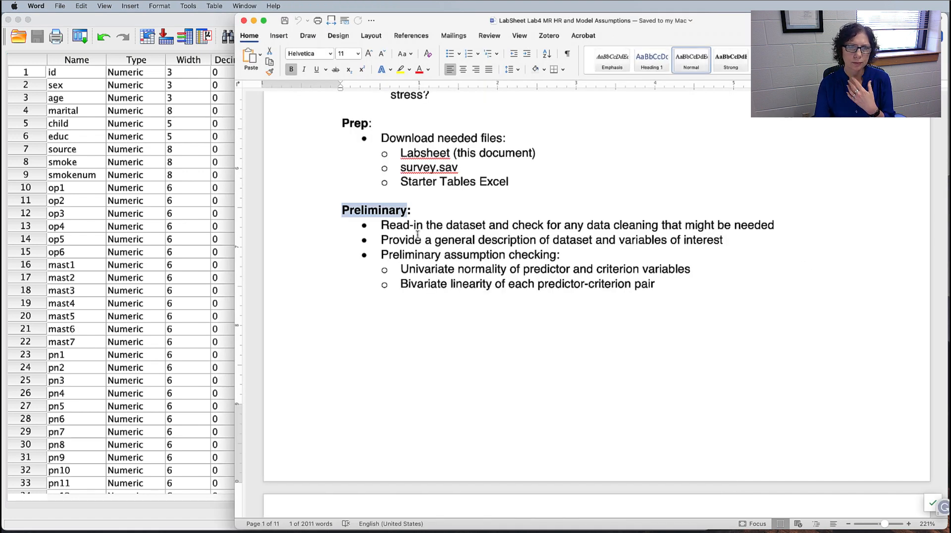
drag(381, 240, 670, 241)
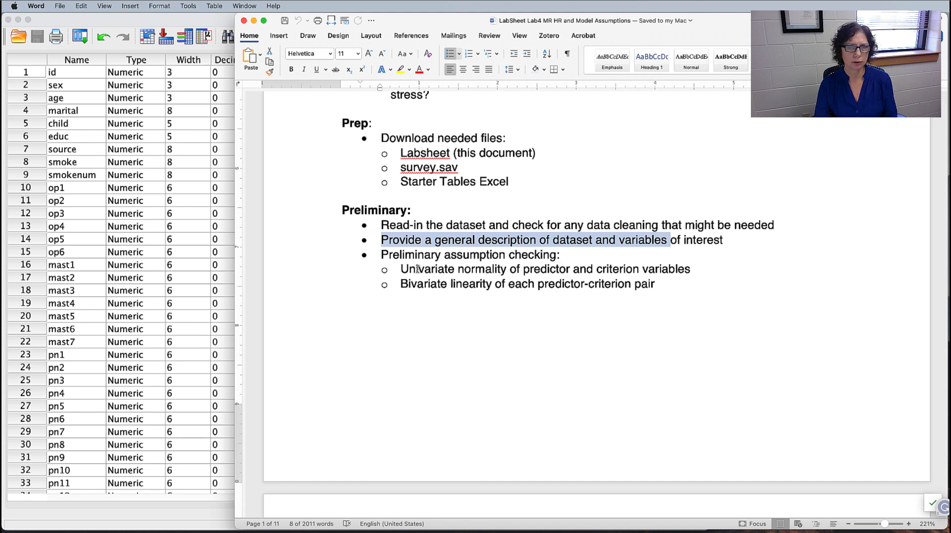
drag(418, 269, 630, 268)
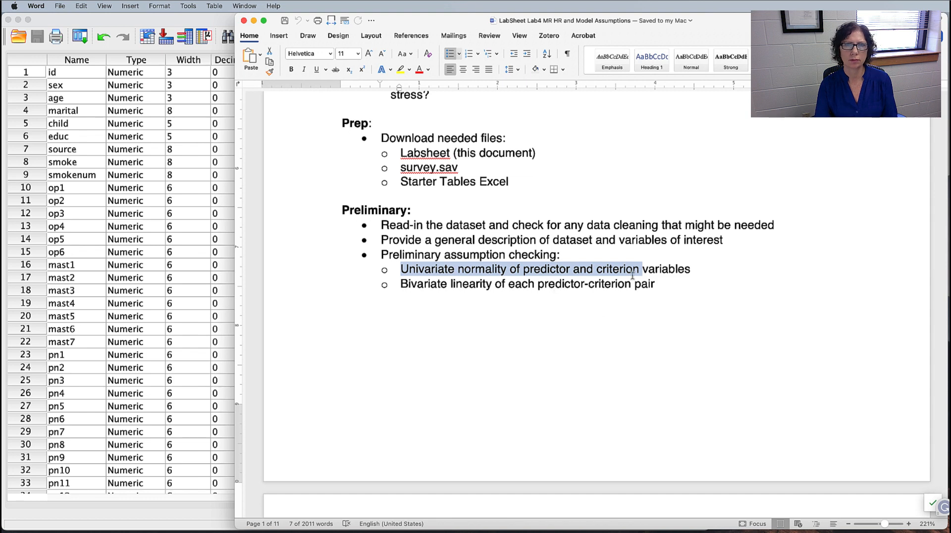
scroll(622, 276, up, 1)
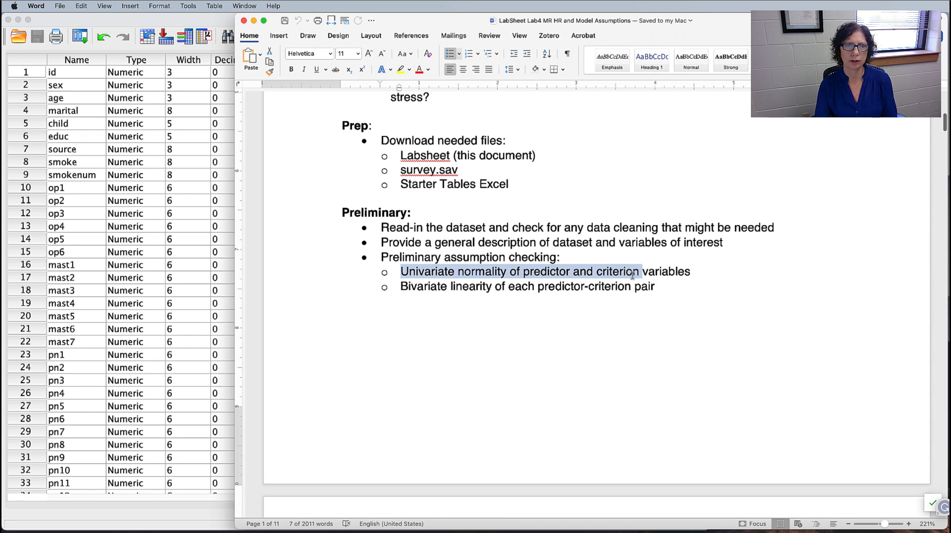
drag(402, 287, 596, 287)
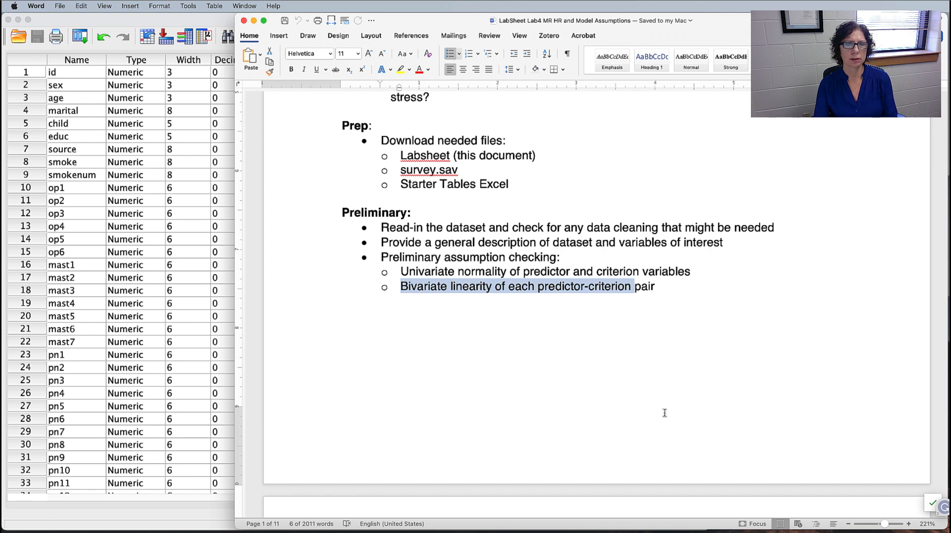
- Switch to SPSS Statistics and paste Descriptives syntax for tmast, tpcoiss and tpstress
click(213, 24)
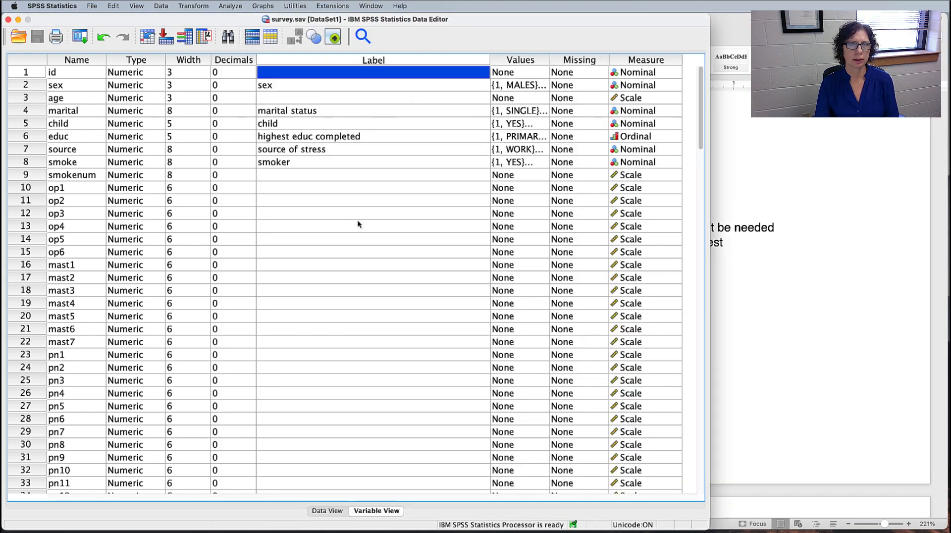
click(230, 7)
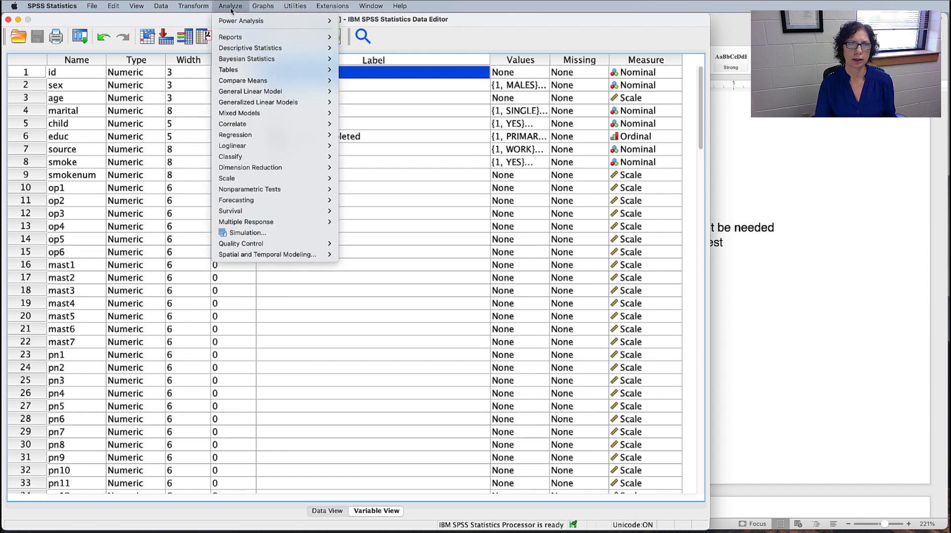
mouse_move(235, 52)
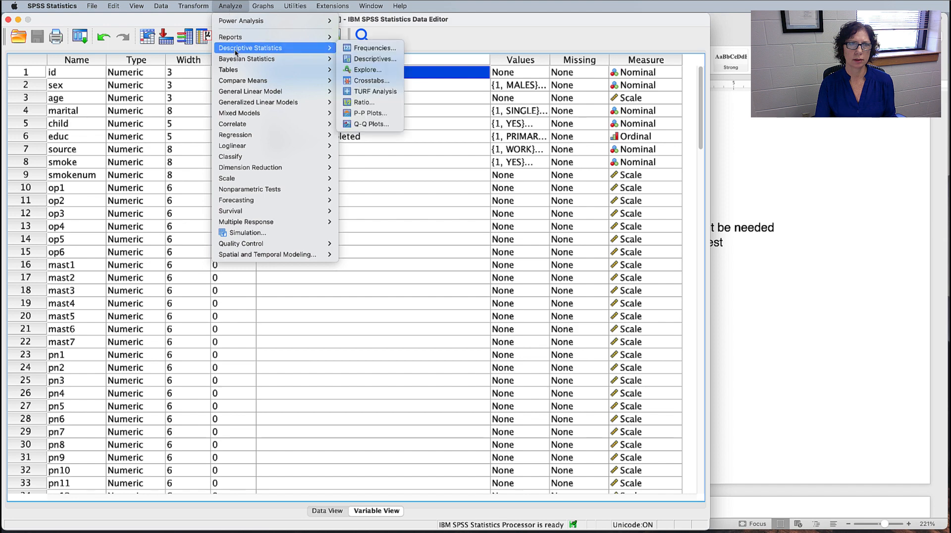
click(371, 61)
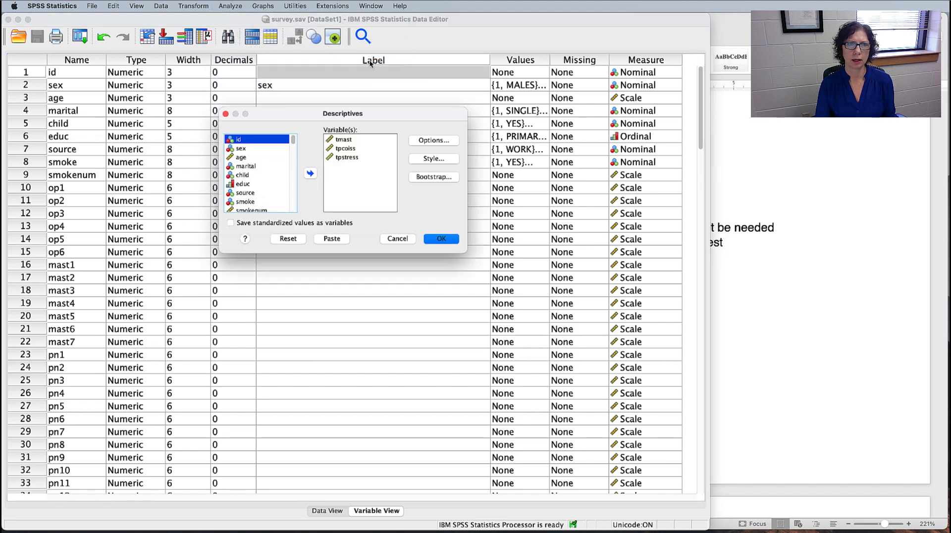
click(344, 140)
click(348, 148)
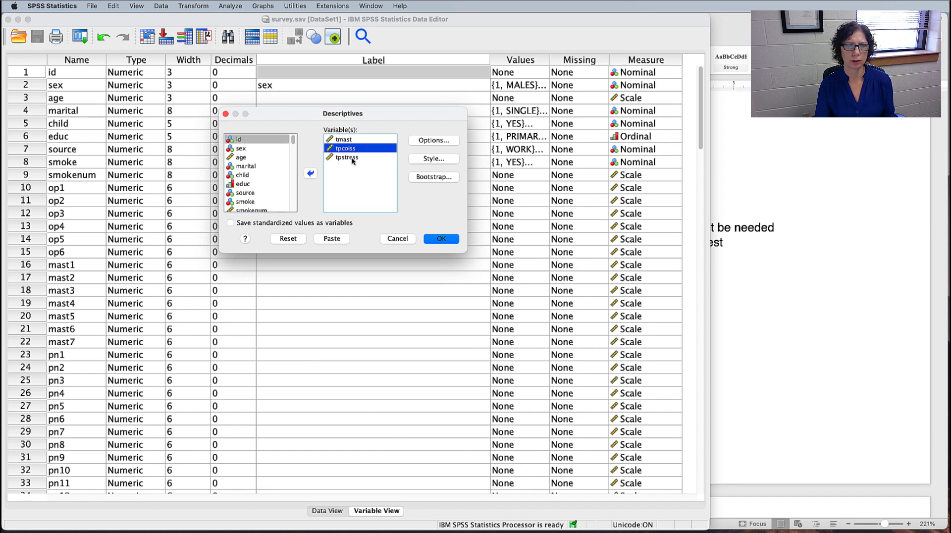
click(349, 158)
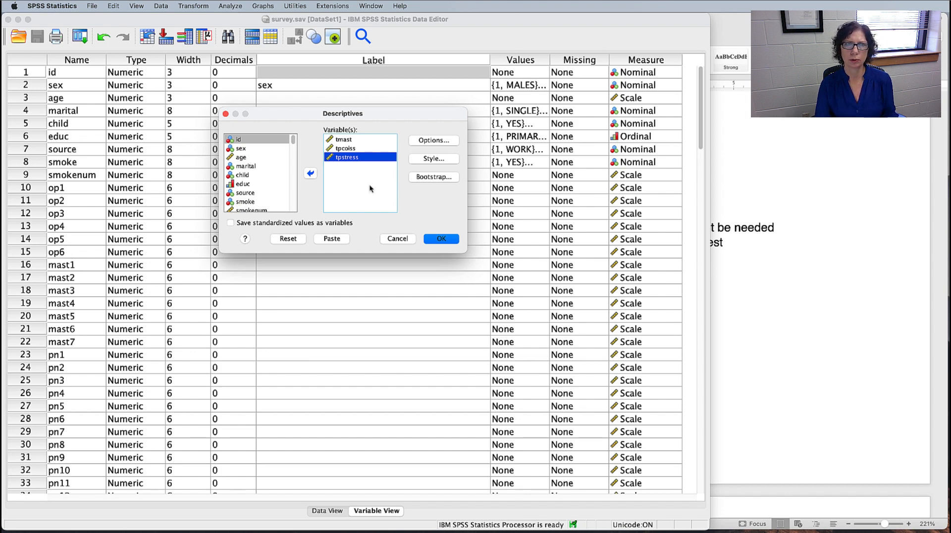
click(332, 240)
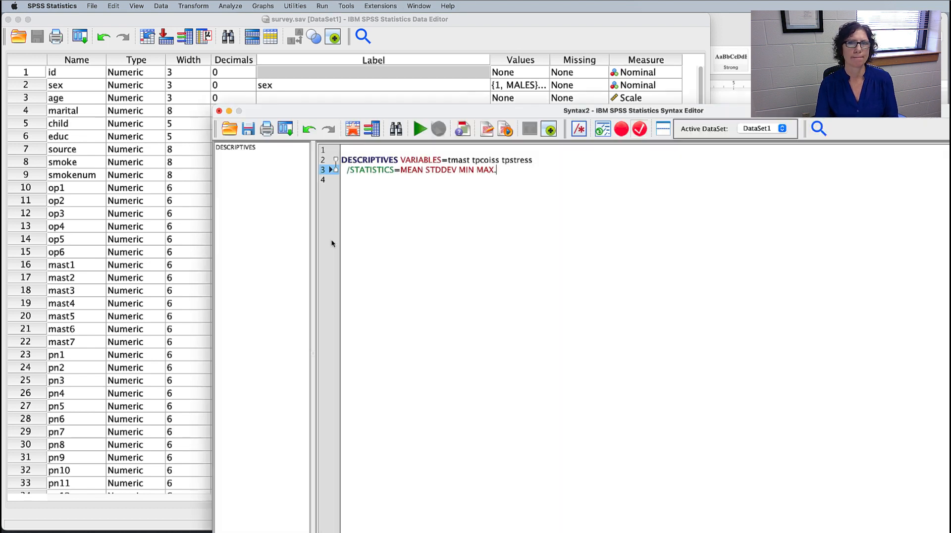
- Move the syntax window to the upper-left of the desktop and insert a blank line above the DESCRIPTIVES command
drag(884, 110, 682, 16)
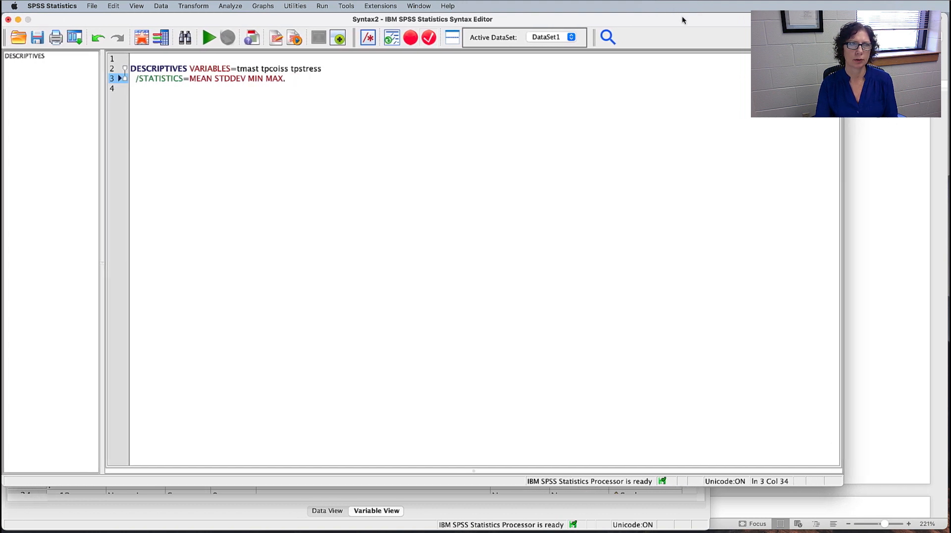
click(152, 60)
key(Return)
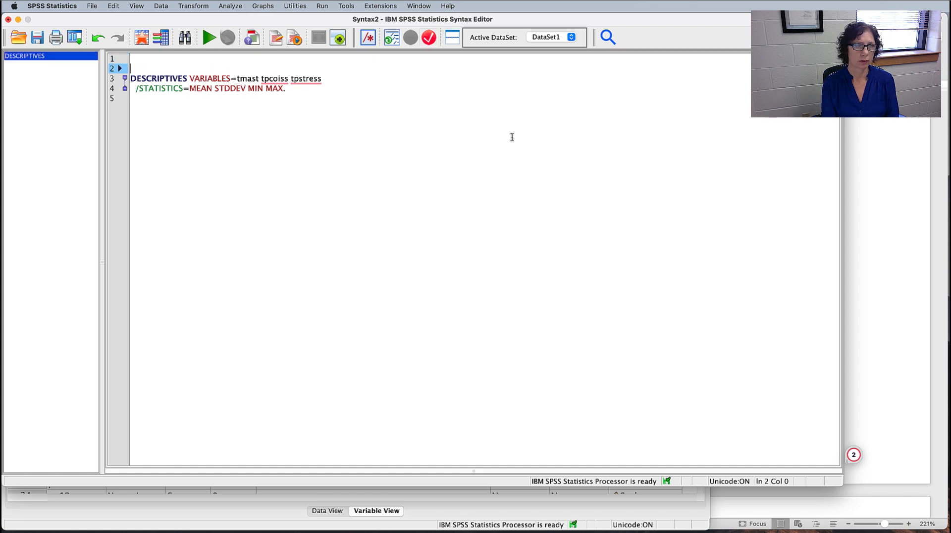
- Run the DESCRIPTIVES command and inspect the three variables' statistics in the repositioned output window
click(330, 80)
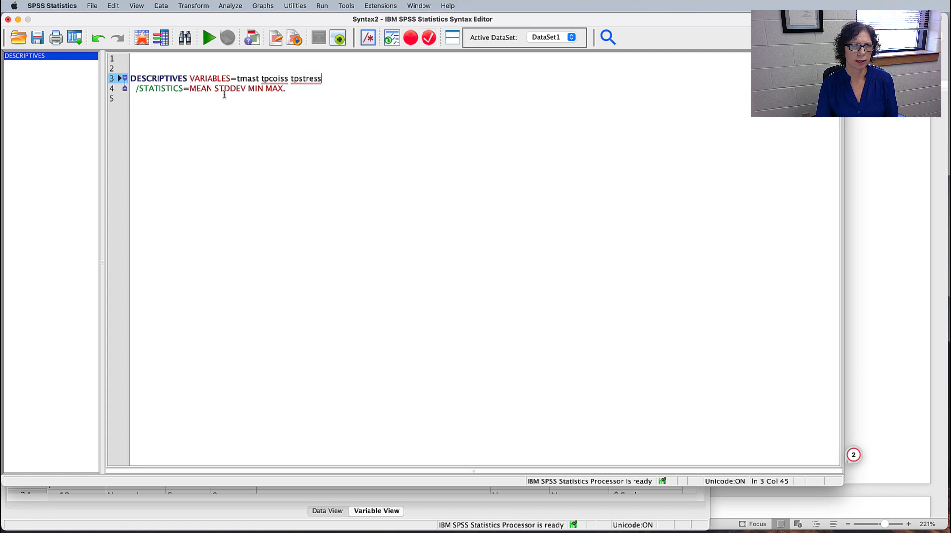
click(296, 89)
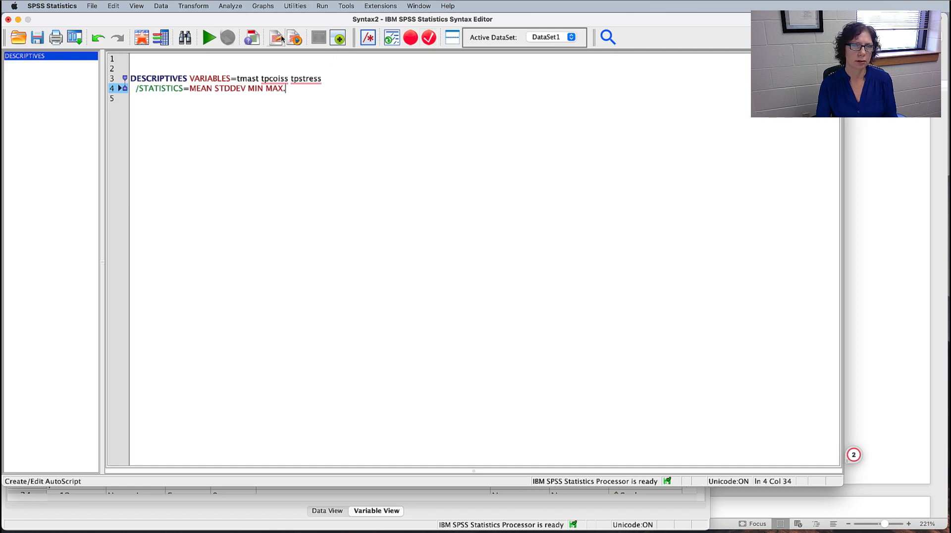
click(209, 38)
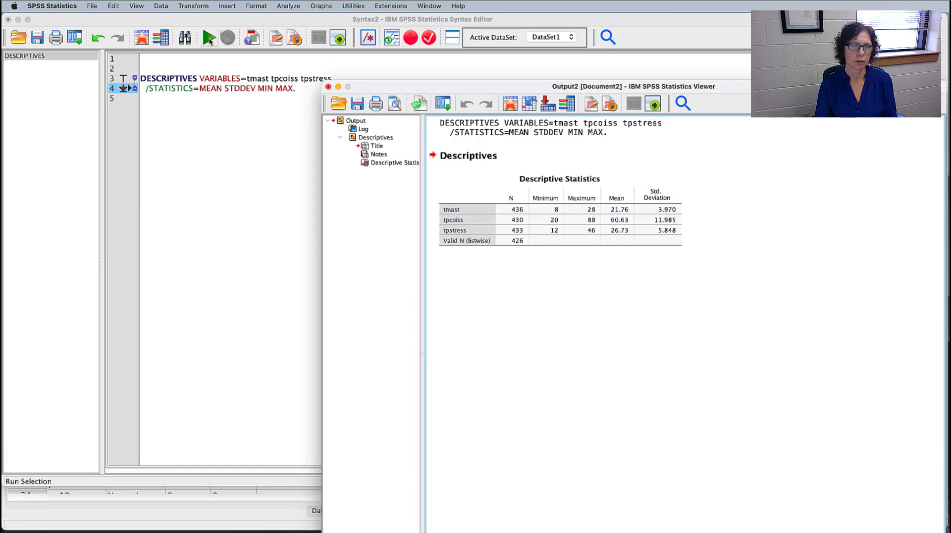
drag(485, 87, 487, 19)
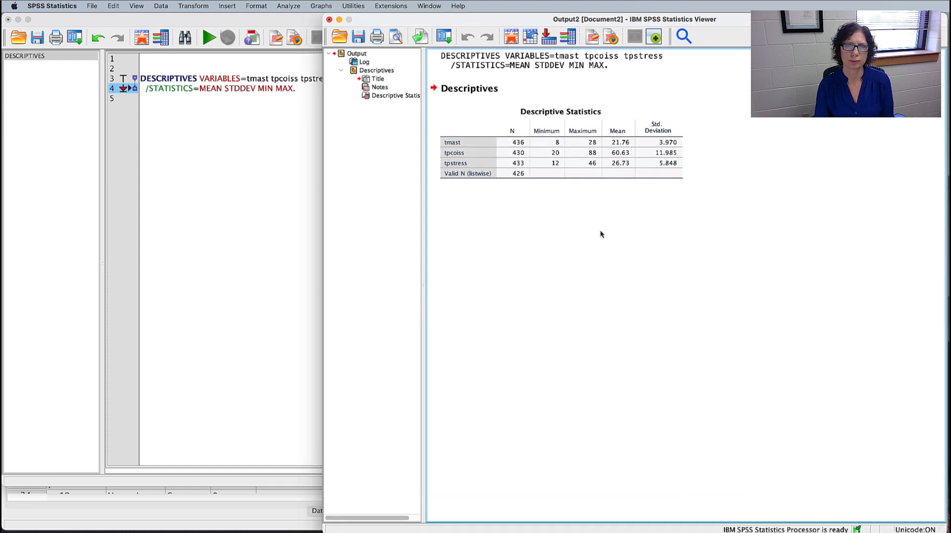
click(557, 151)
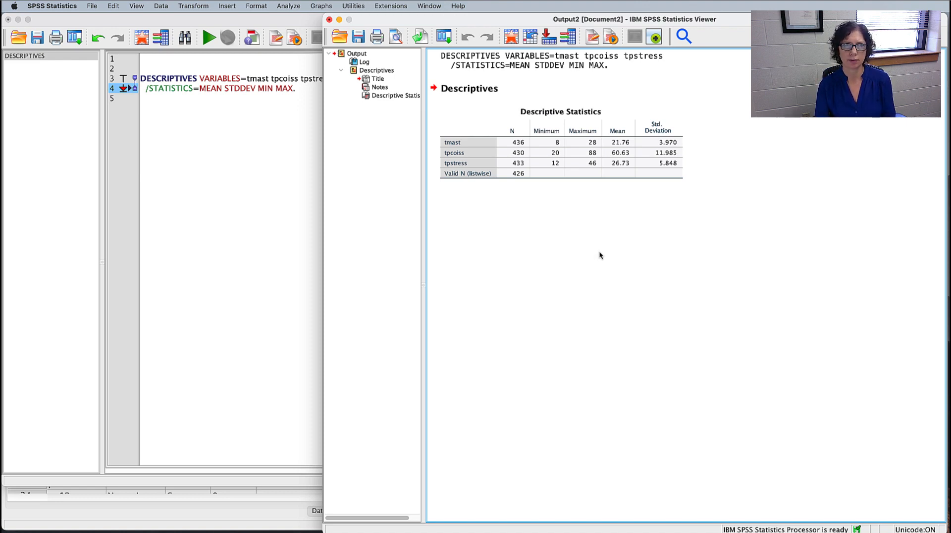
- Switch to the lab sheet in Word and read the Multiple Linear Regression instructions and example output
key(super+Tab)
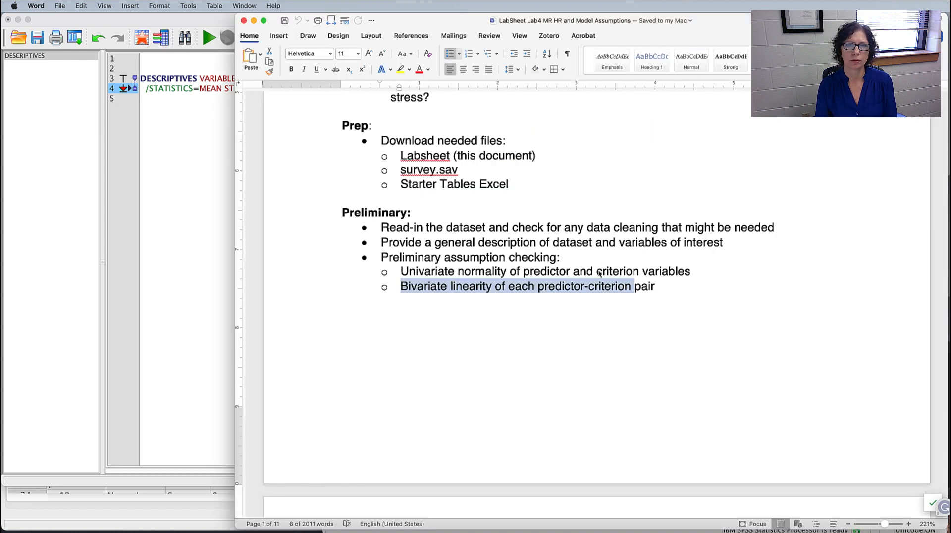
scroll(649, 308, down, 10)
scroll(650, 308, down, 5)
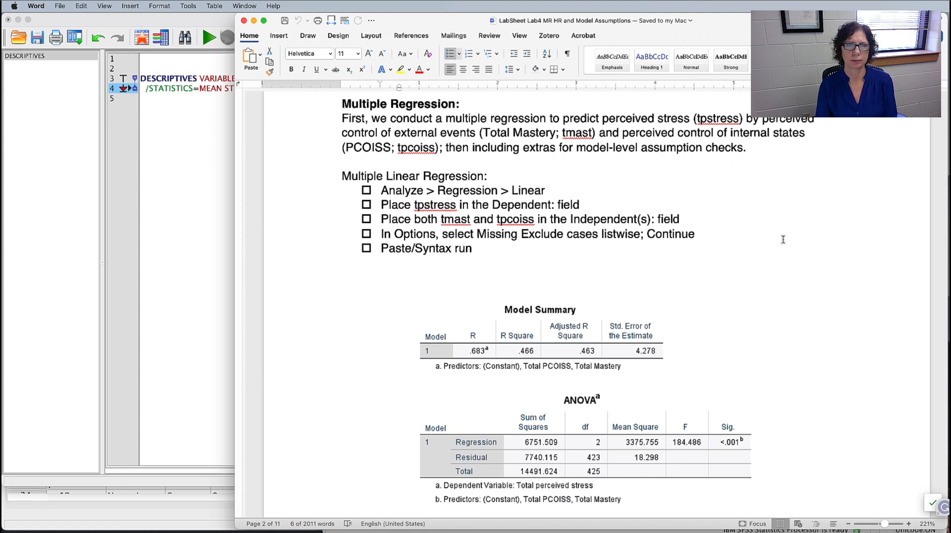
- Switch to SPSS Statistics, start a Linear Regression and assign tpstress as the dependent variable
key(super+Tab)
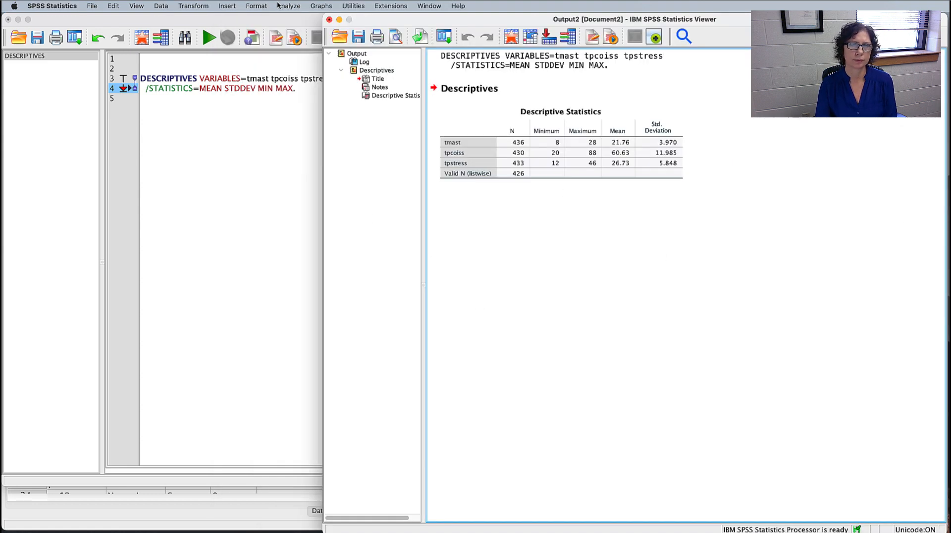
click(285, 6)
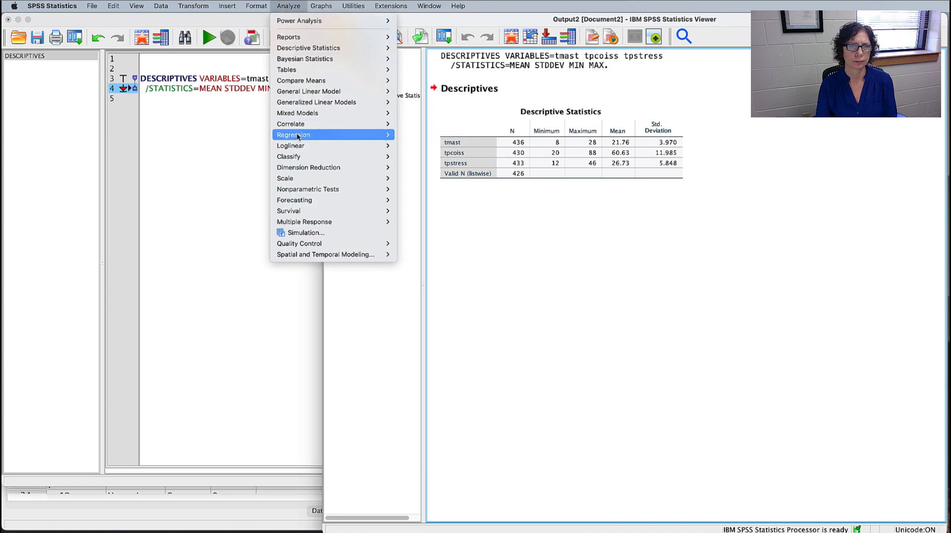
mouse_move(294, 137)
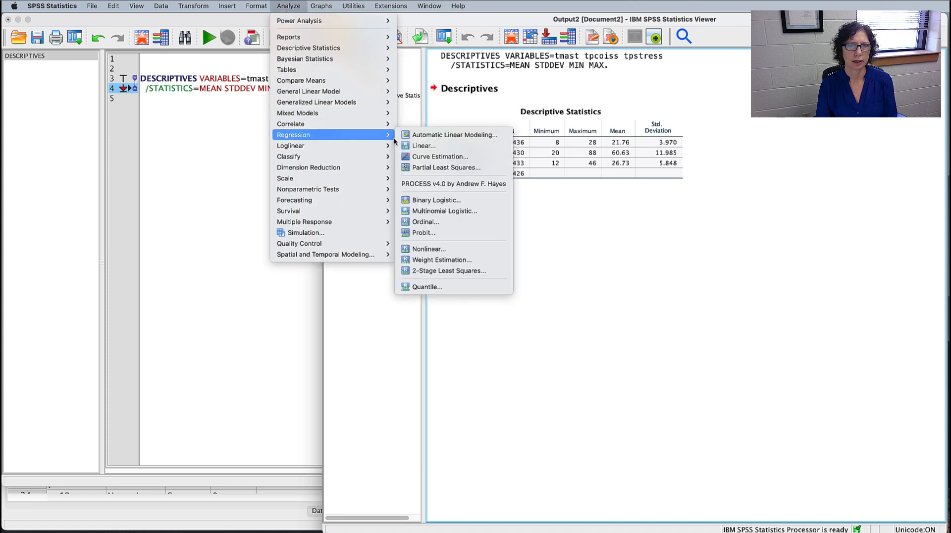
click(425, 146)
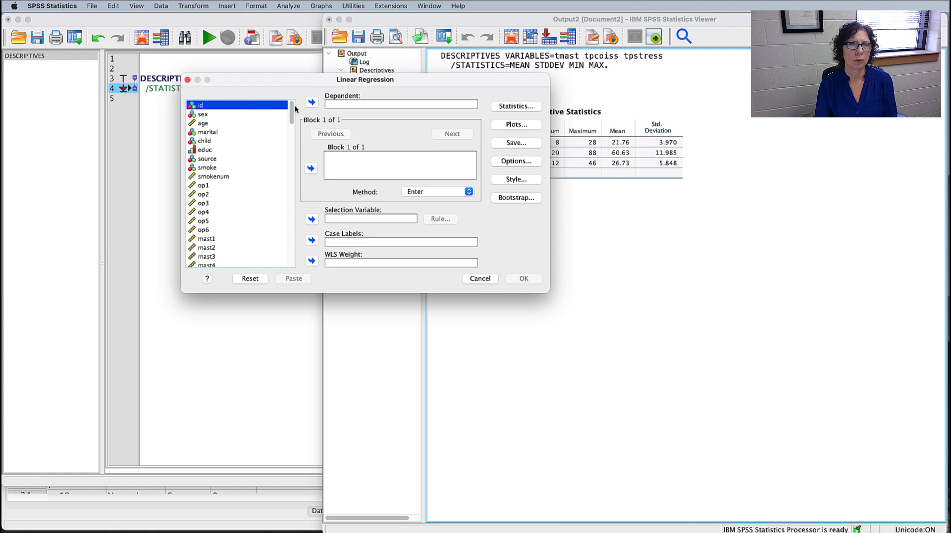
drag(292, 111, 293, 267)
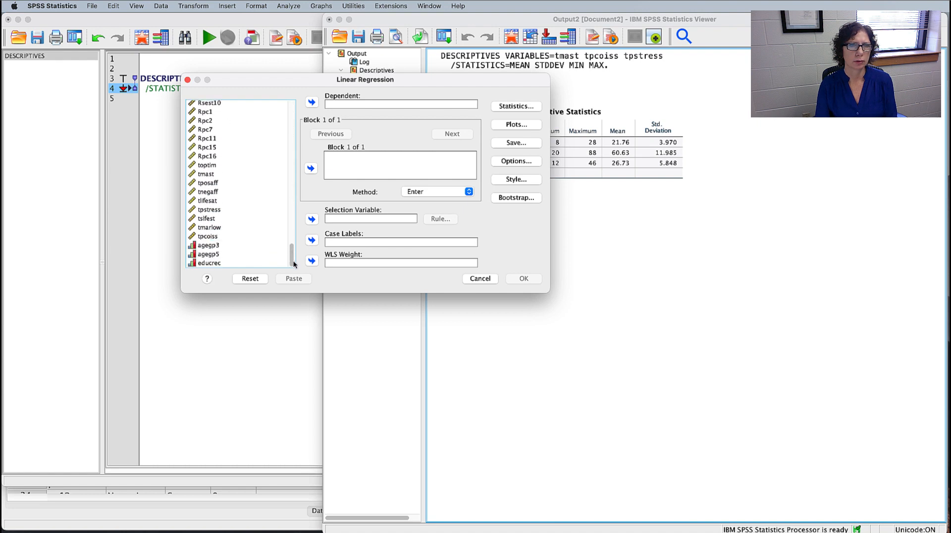
click(208, 212)
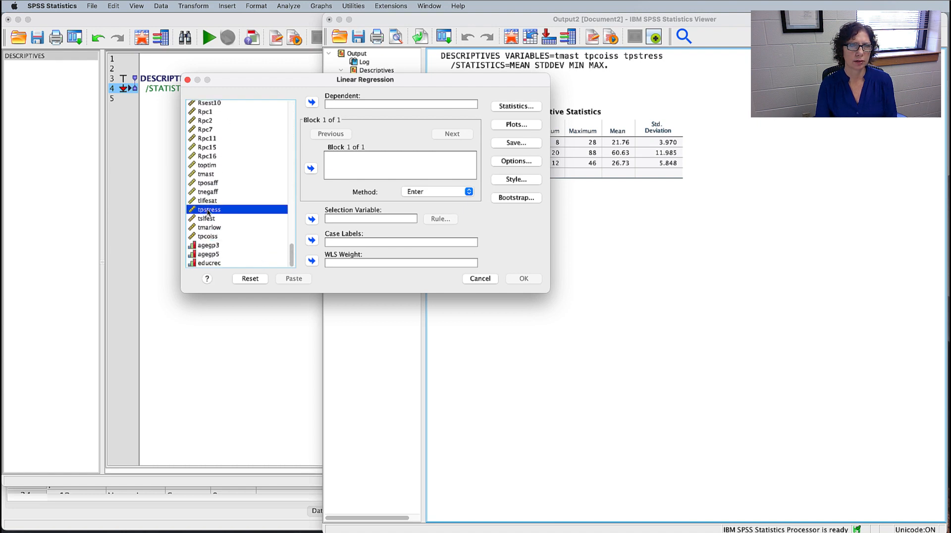
click(312, 102)
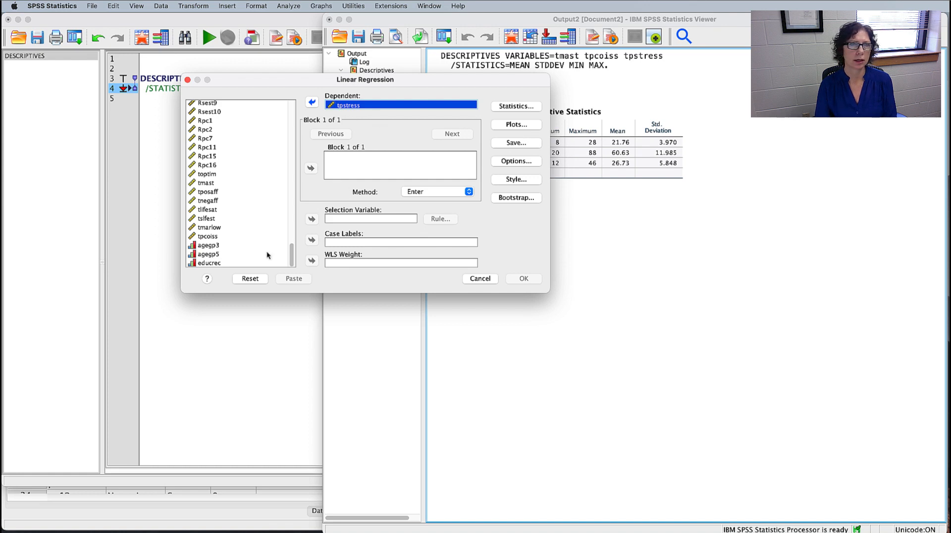
- Add tmast and tpcoiss together as the independent variables in Block 1 of the regression
click(212, 183)
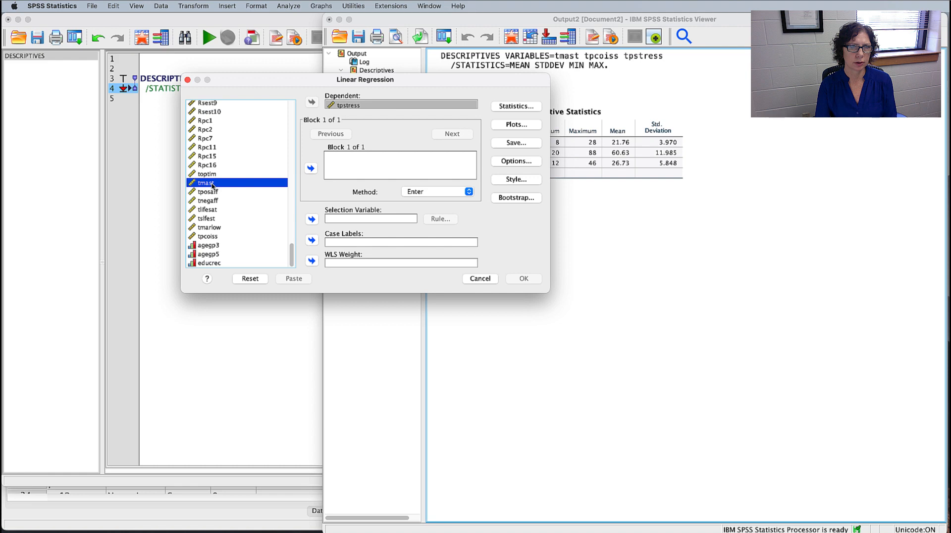
super+click(213, 237)
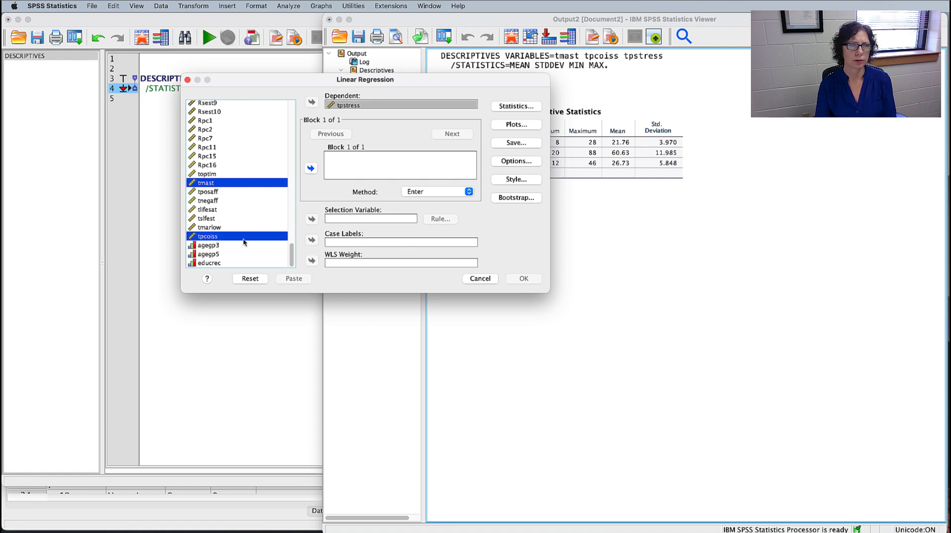
click(310, 169)
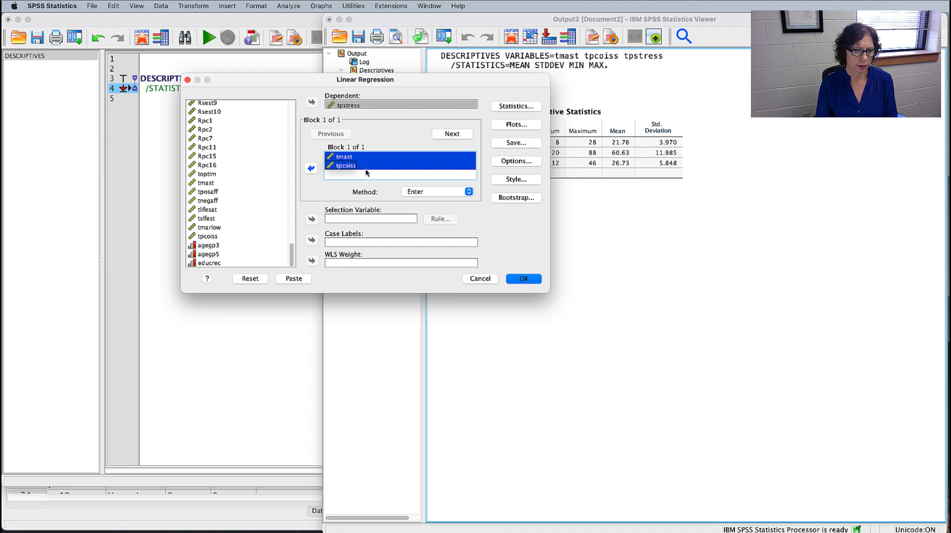
- Accept the regression options with missing cases excluded listwise, and paste the REGRESSION syntax
click(515, 163)
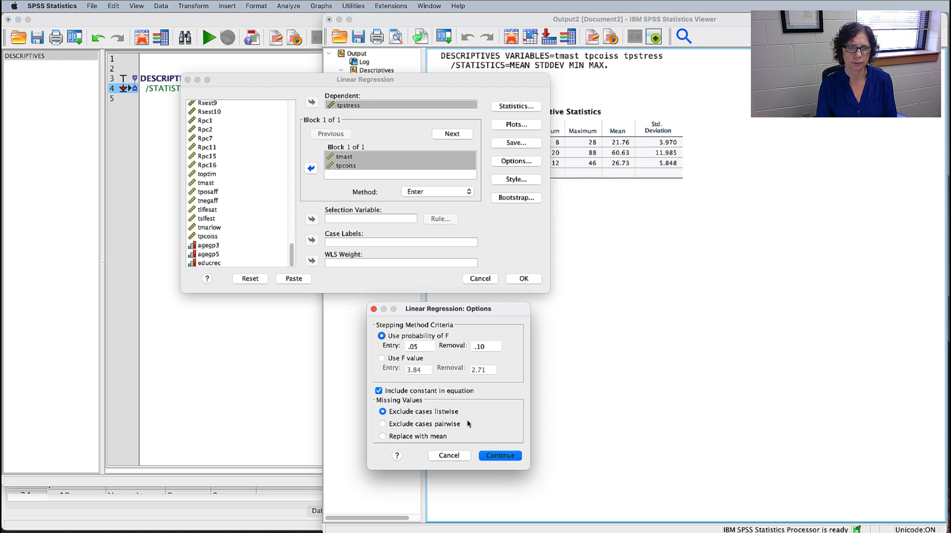
click(499, 456)
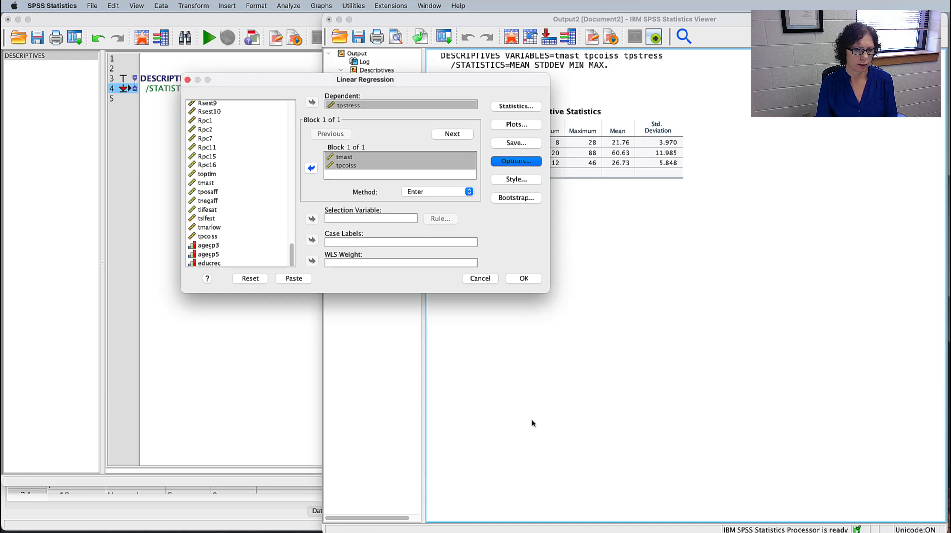
click(293, 279)
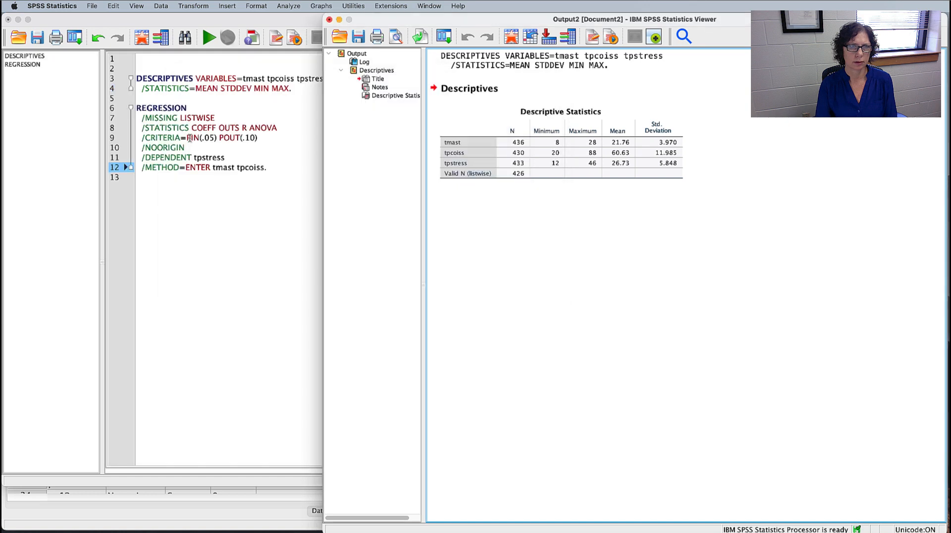
- Insert the comment "*multiple regression for Lab4." on a new line directly above the REGRESSION command
click(143, 100)
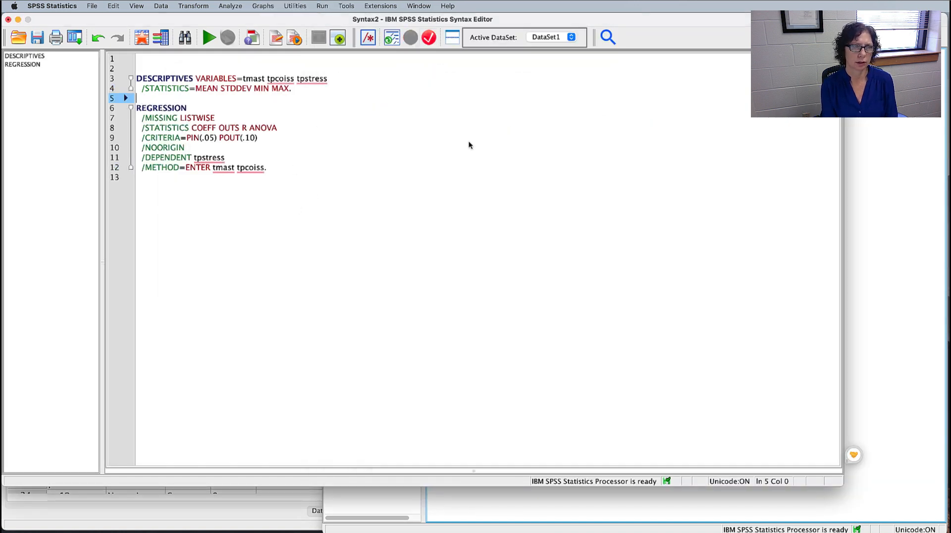
key(Return)
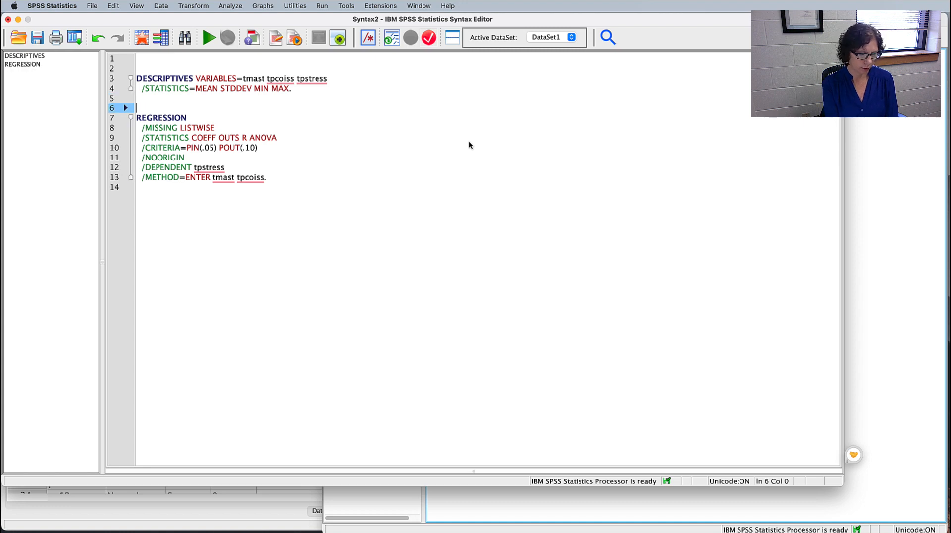
text(*multip)
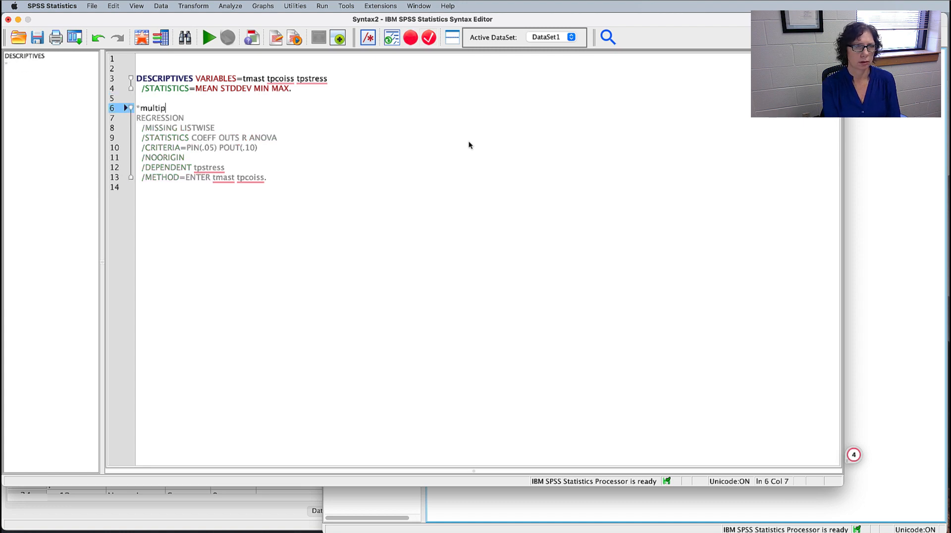
text(le regr)
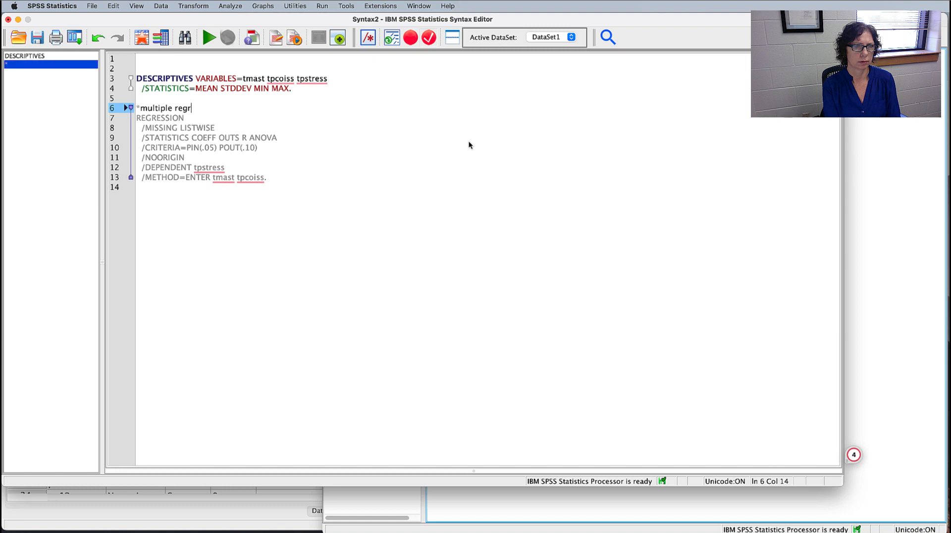
text(ession for La)
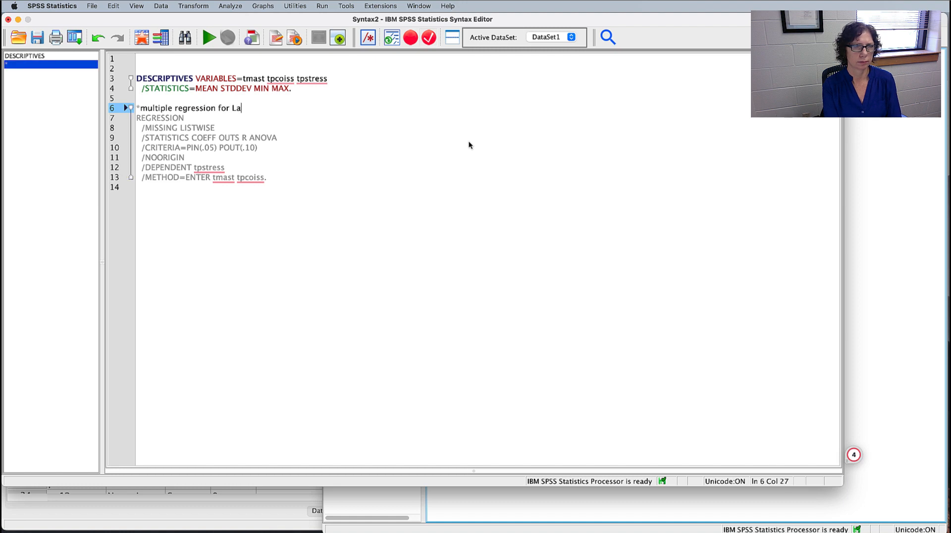
text(b4.)
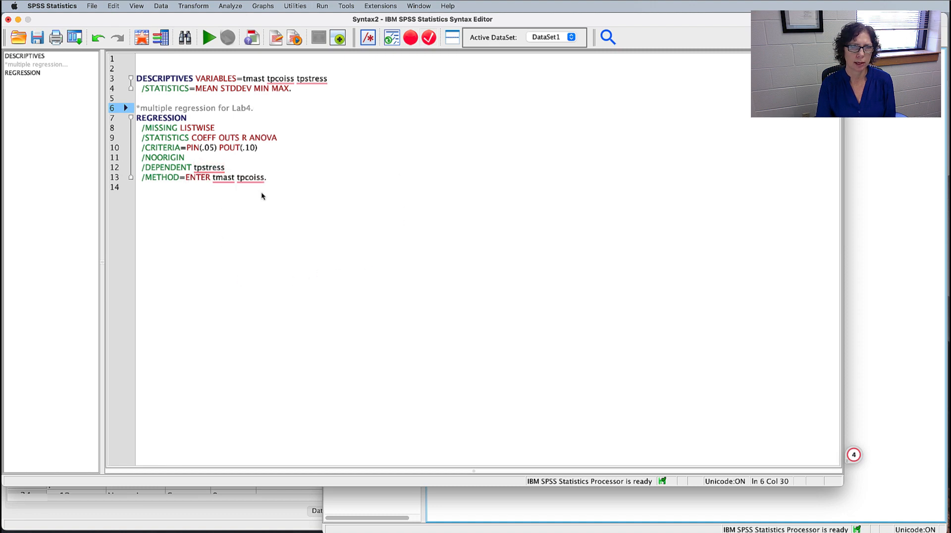
- Run the REGRESSION command and inspect its Model Summary table in the output
click(283, 179)
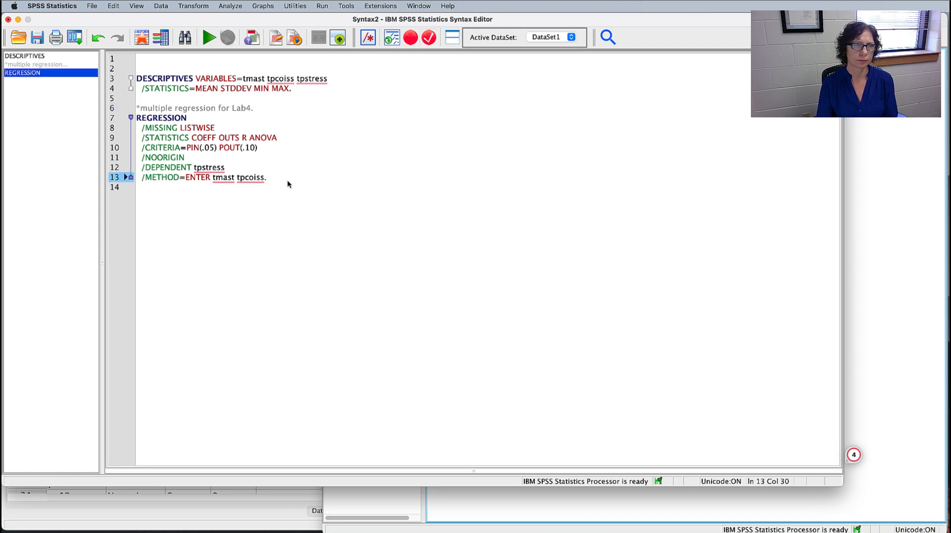
click(208, 37)
scroll(711, 300, down, 2)
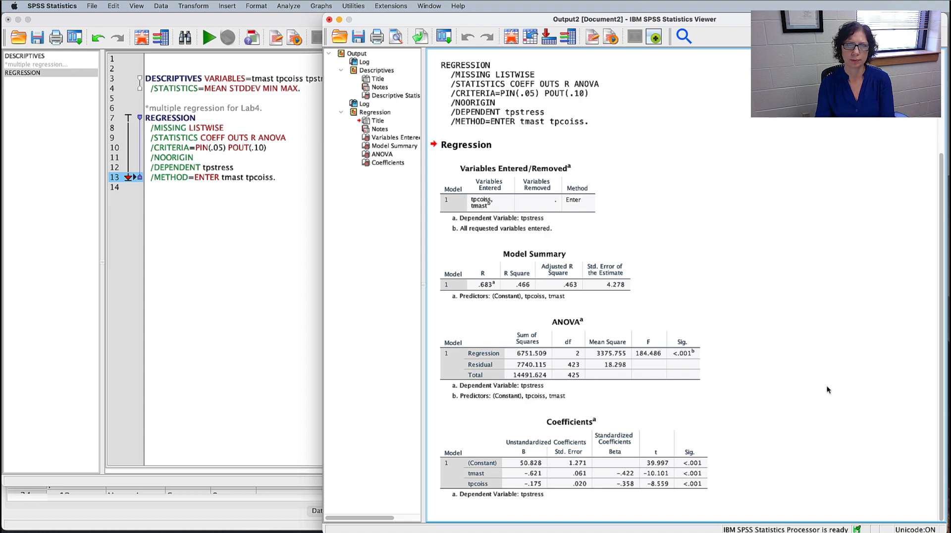
click(648, 326)
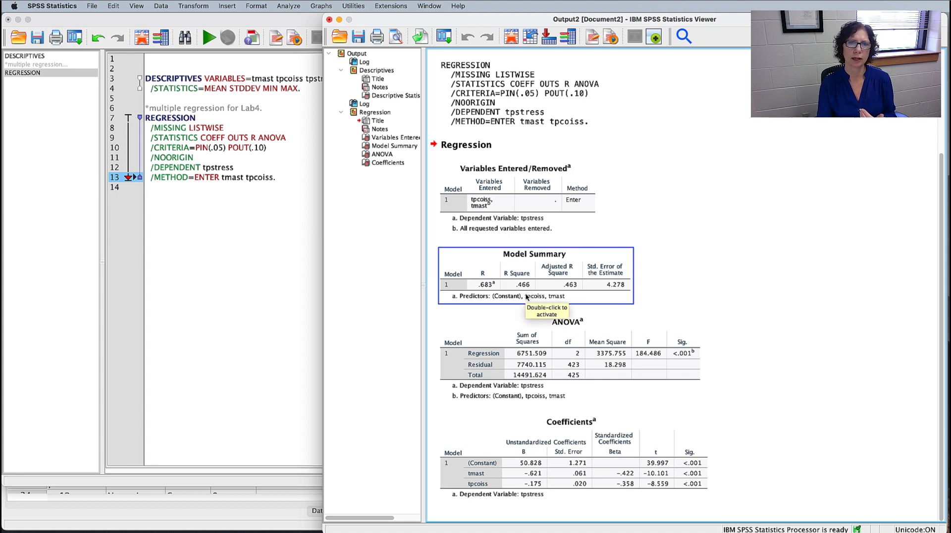
click(702, 291)
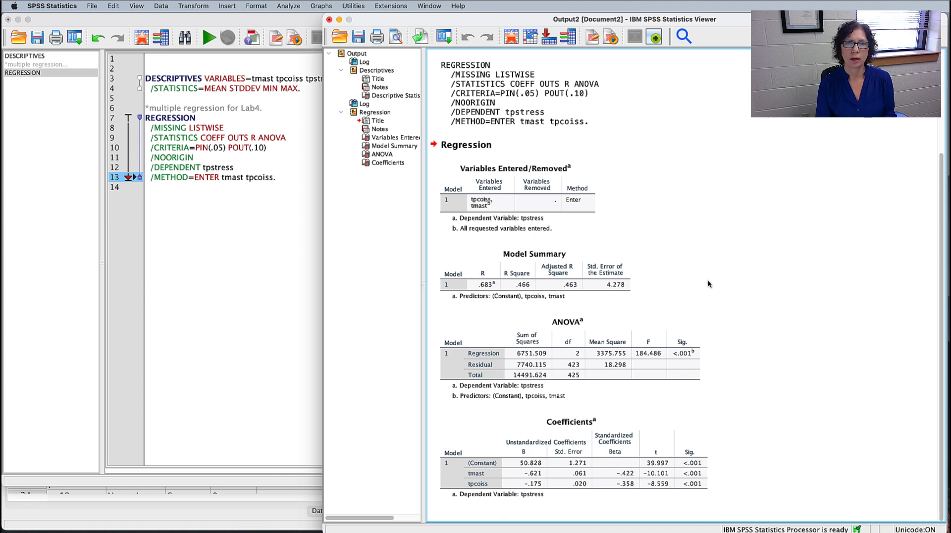
scroll(708, 285, up, 2)
scroll(728, 282, down, 2)
click(590, 255)
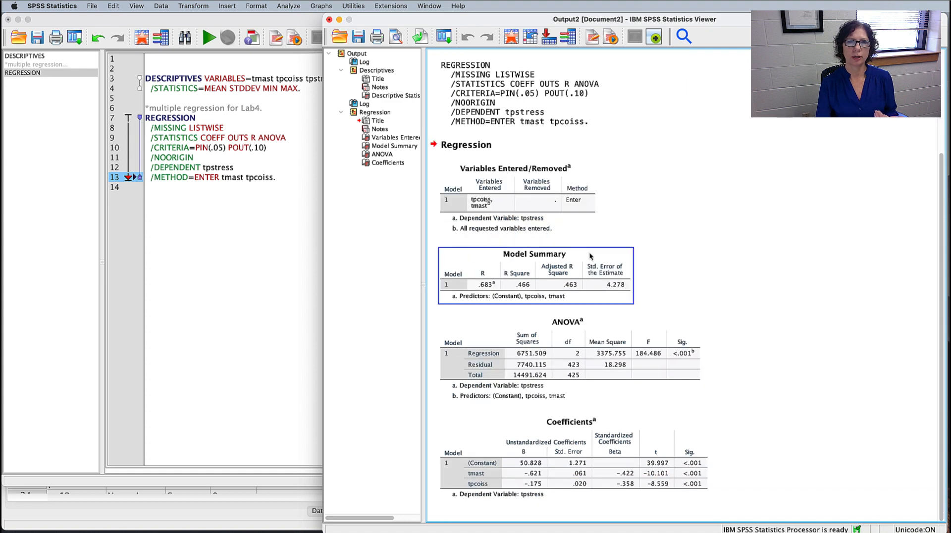
click(597, 349)
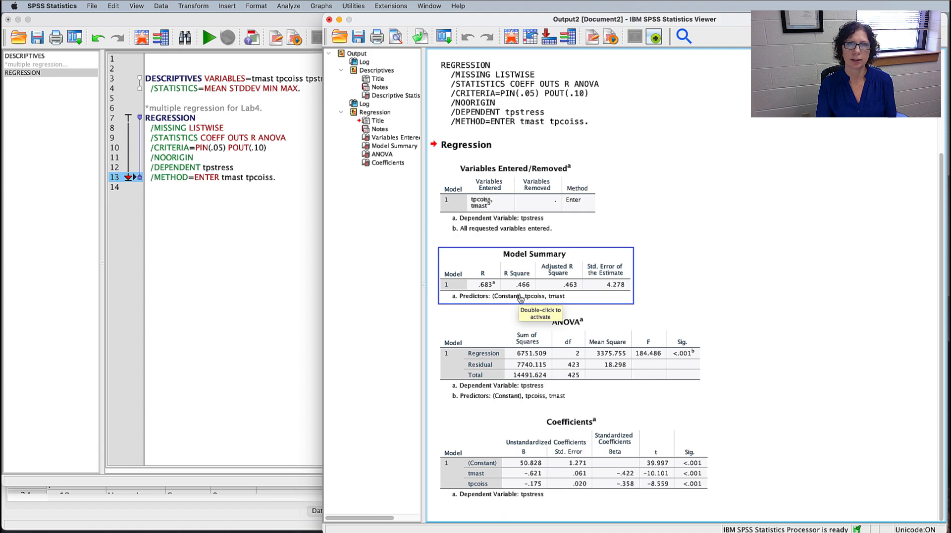
- Switch to the Free Statistics Calculators page in Chrome and open the R-square Confidence Interval Calculator from the Regression category
key(super+Tab)
key(super+Tab)
key(super+Tab)
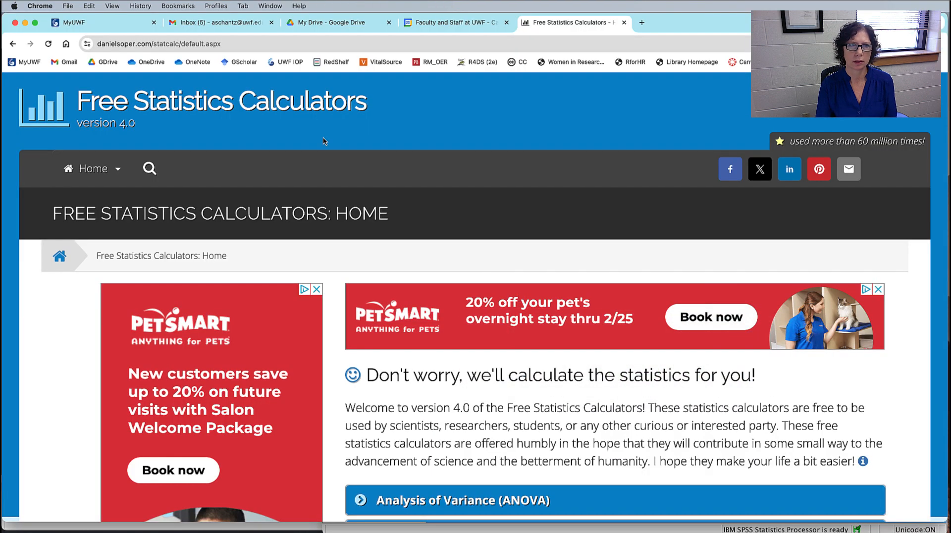
scroll(515, 346, down, 10)
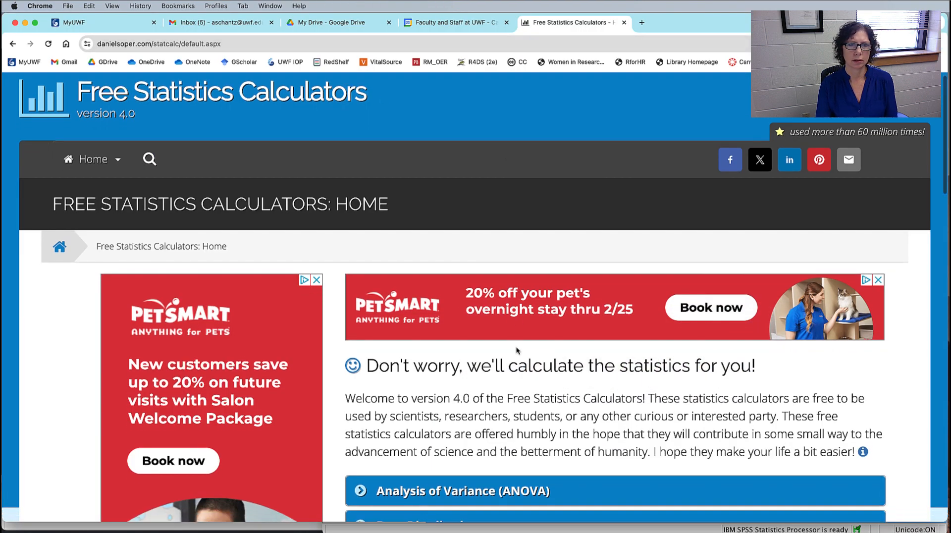
scroll(515, 345, down, 10)
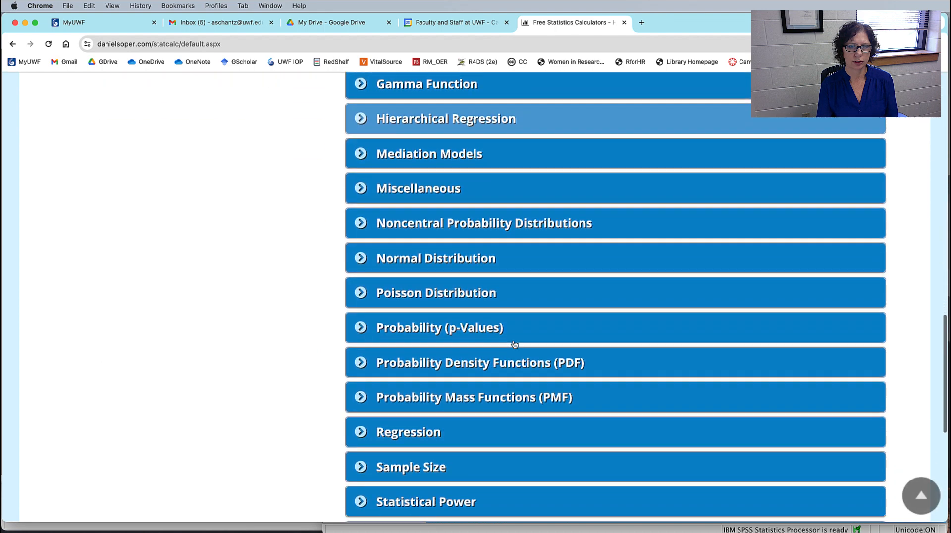
click(416, 285)
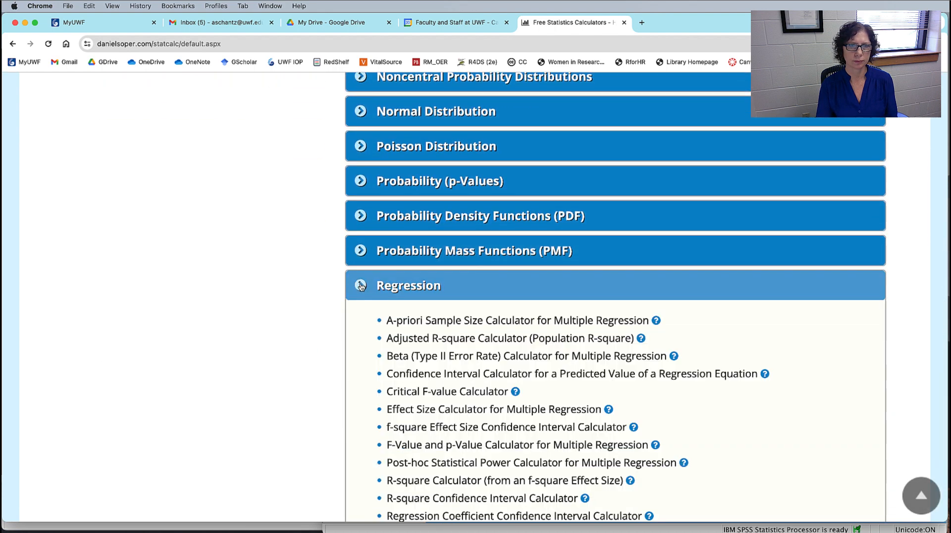
scroll(503, 319, down, 2)
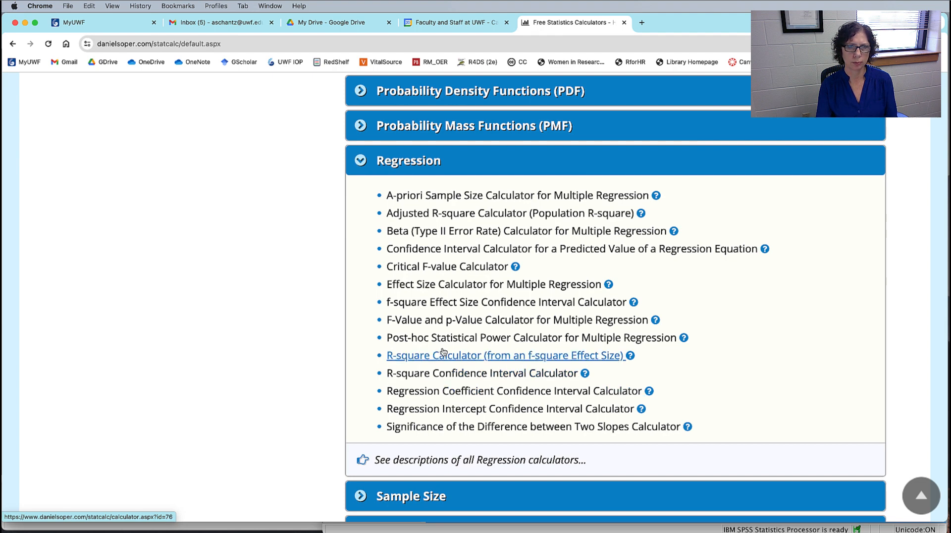
click(456, 375)
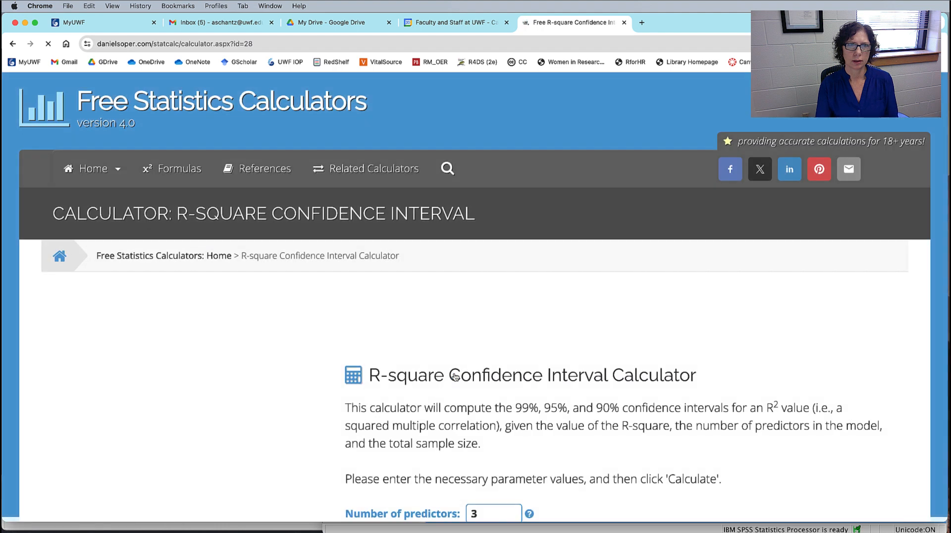
- Set the number of predictors to 2 in the R-square Confidence Interval Calculator
scroll(585, 326, down, 5)
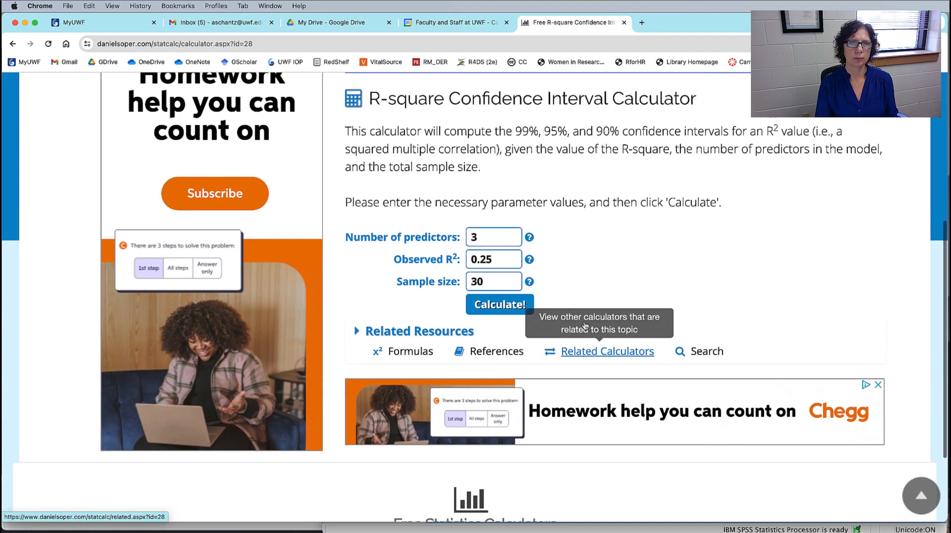
scroll(585, 325, down, 1)
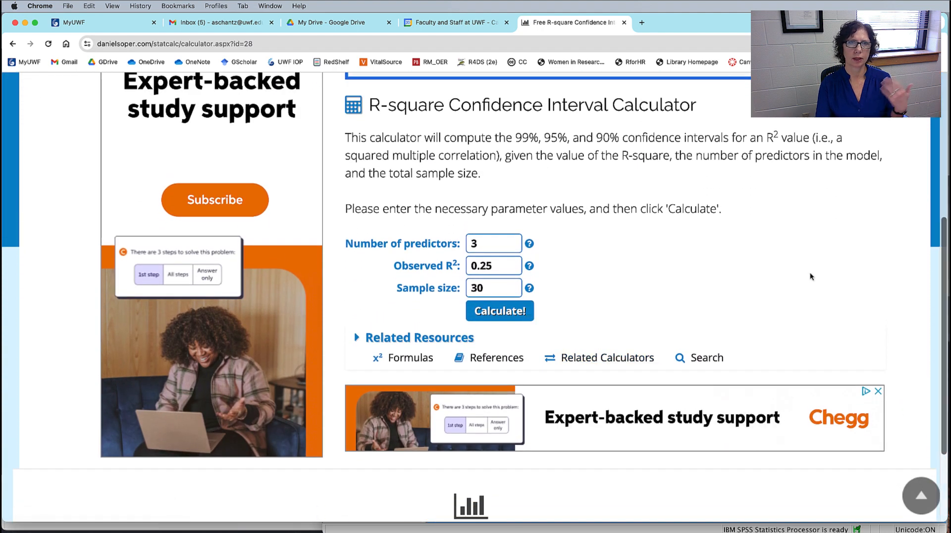
drag(484, 243, 456, 244)
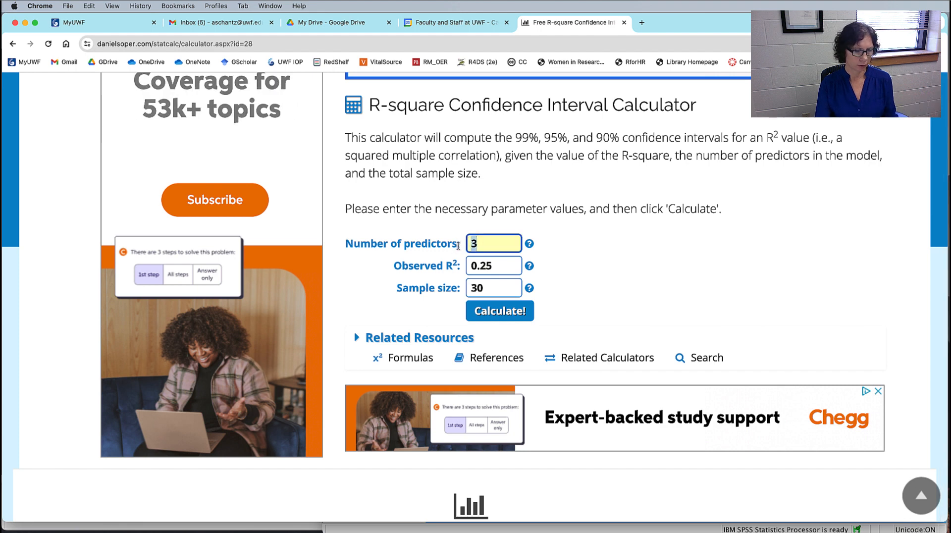
text(2)
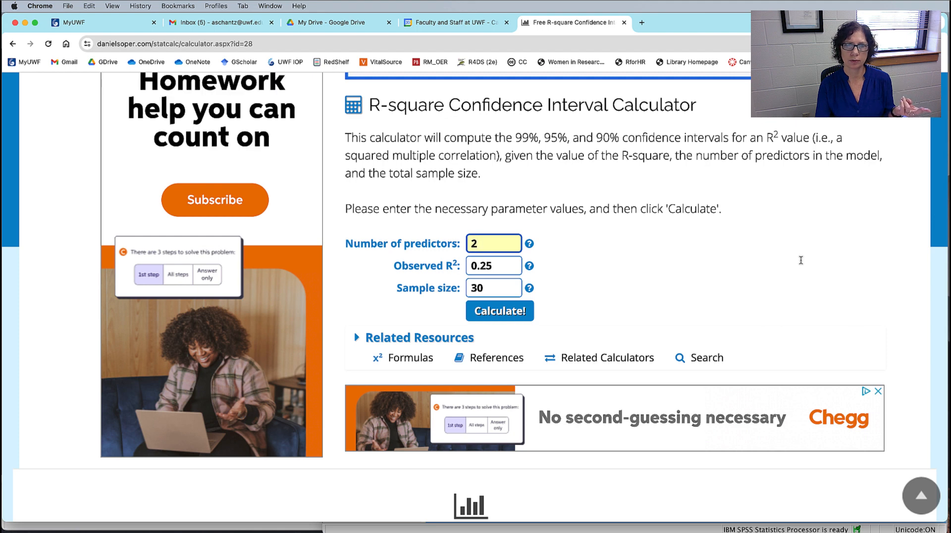
- Look up R Square in the SPSS Model Summary and set the calculator's observed R² to .466
double_click(510, 263)
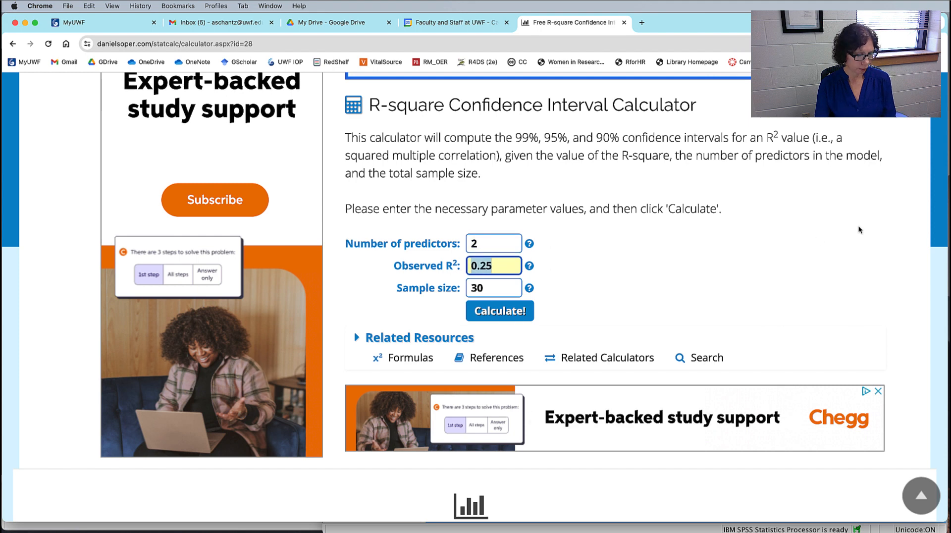
key(super+Tab)
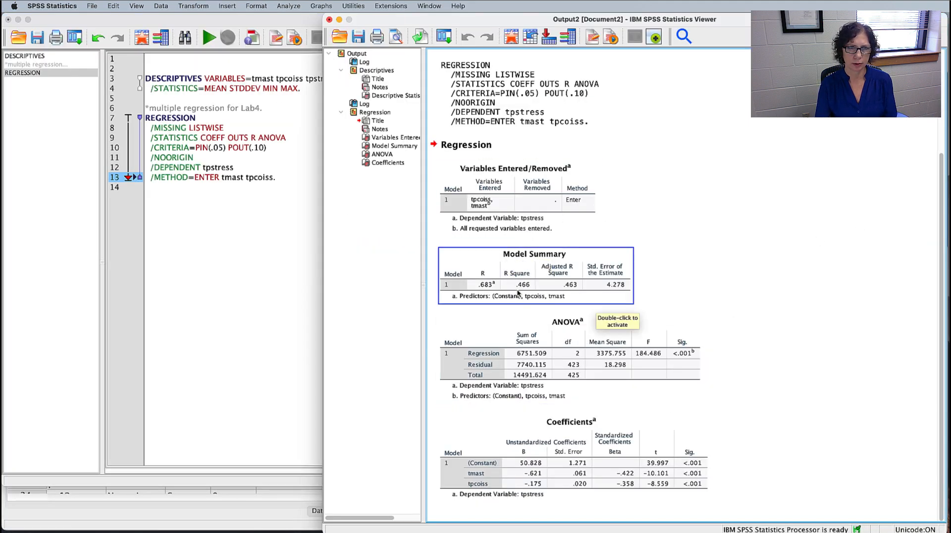
key(super+Tab)
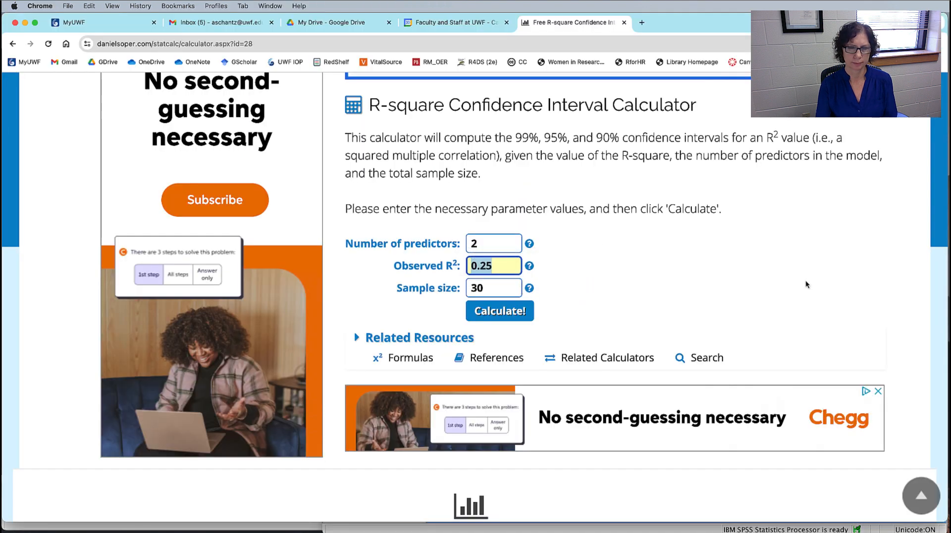
text(.466)
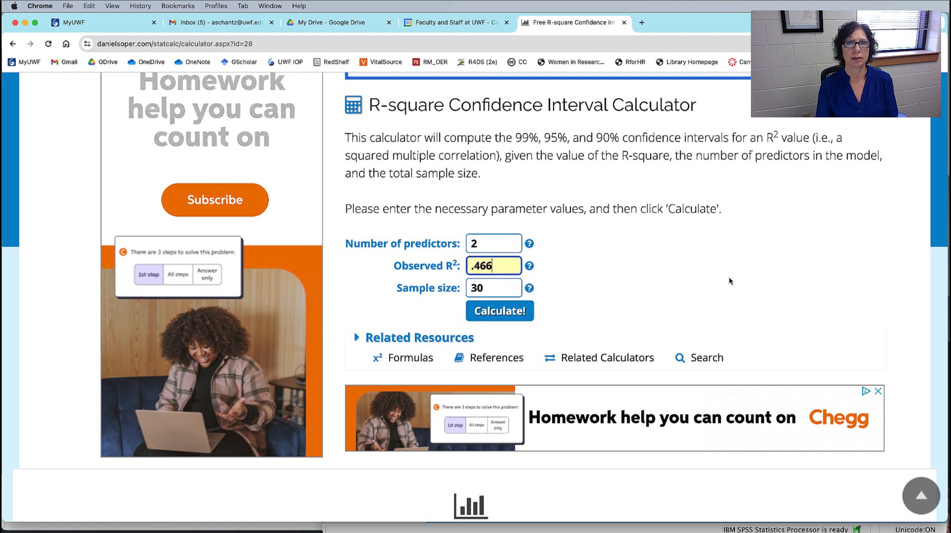
- Look up the listwise valid N in the SPSS Descriptive Statistics table, set the calculator's sample size to 426 and calculate the confidence intervals
key(super+Tab)
scroll(688, 337, up, 5)
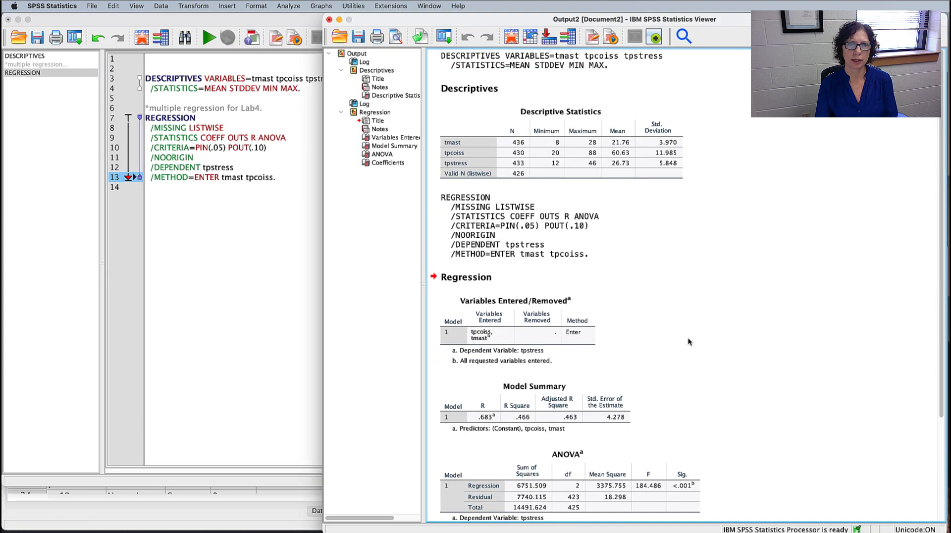
click(512, 182)
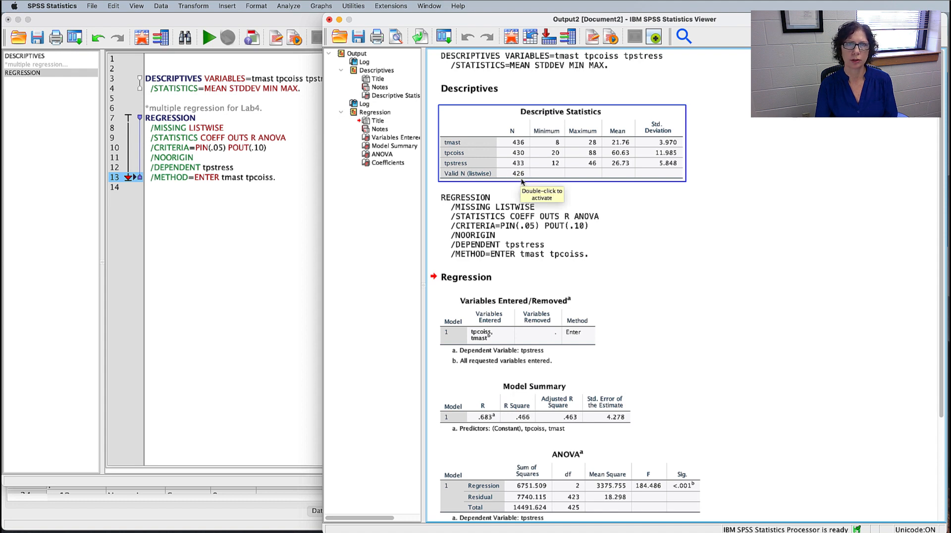
click(533, 201)
key(super+Tab)
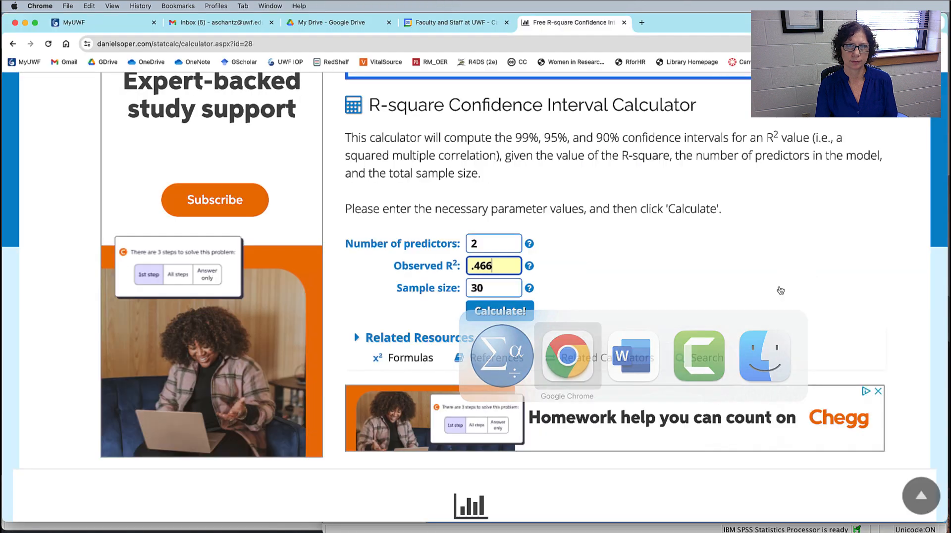
key(Tab)
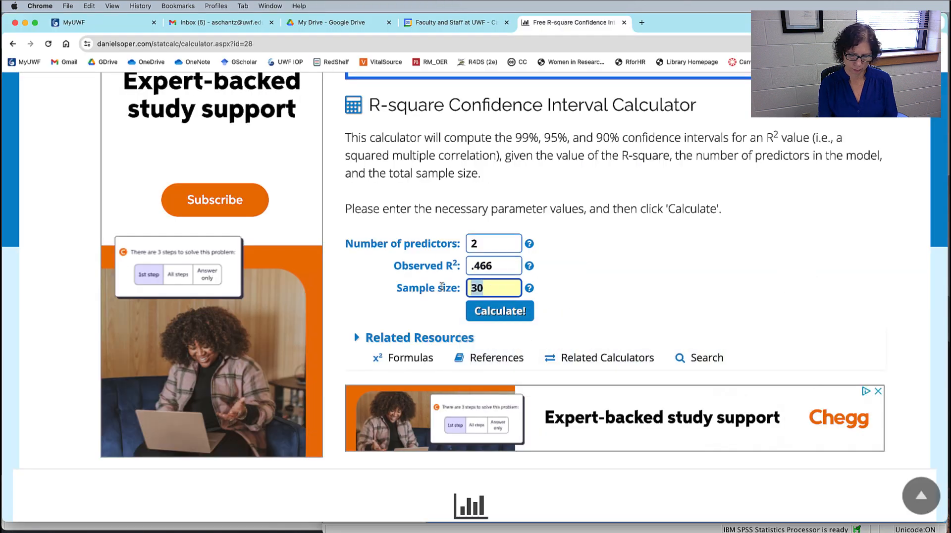
text(426)
key(Return)
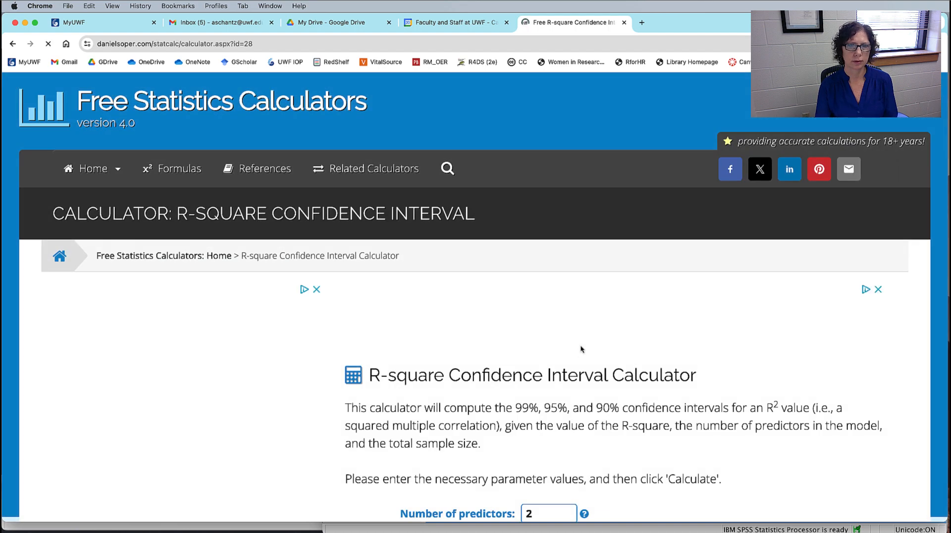
- Find the calculated intervals and highlight the 95% confidence interval for R²
scroll(577, 336, down, 3)
scroll(576, 335, down, 5)
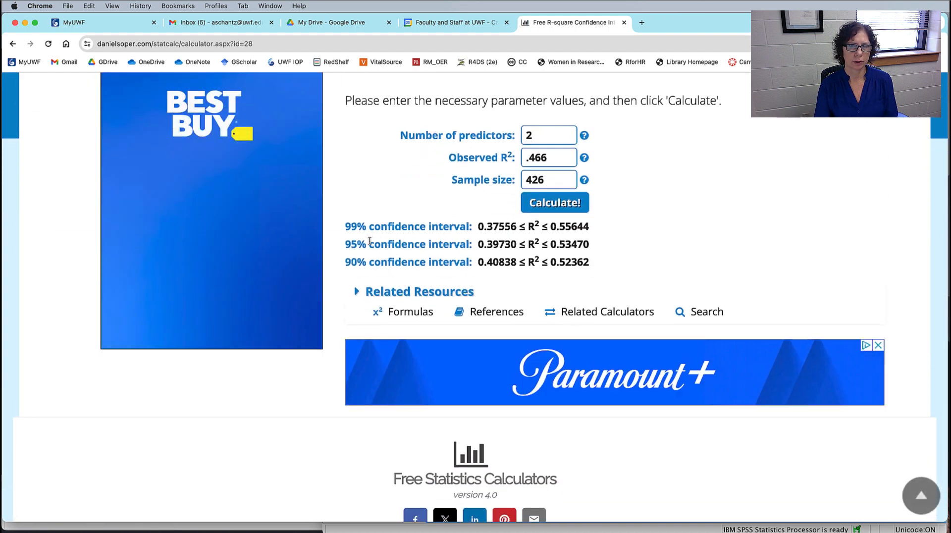
drag(583, 244, 450, 244)
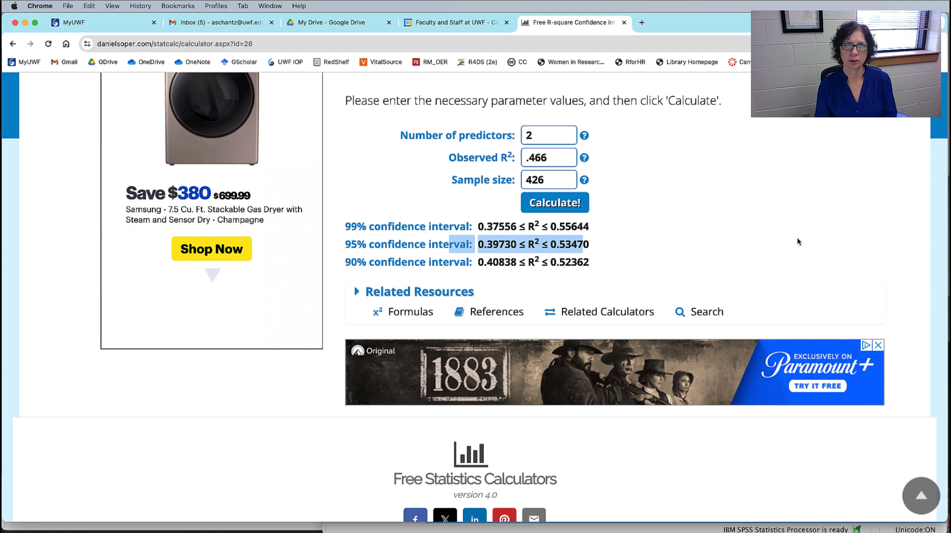
- Switch to the SPSS output and examine the significance and unstandardized B values of tmast and tpcoiss in the Coefficients table
key(super+Tab)
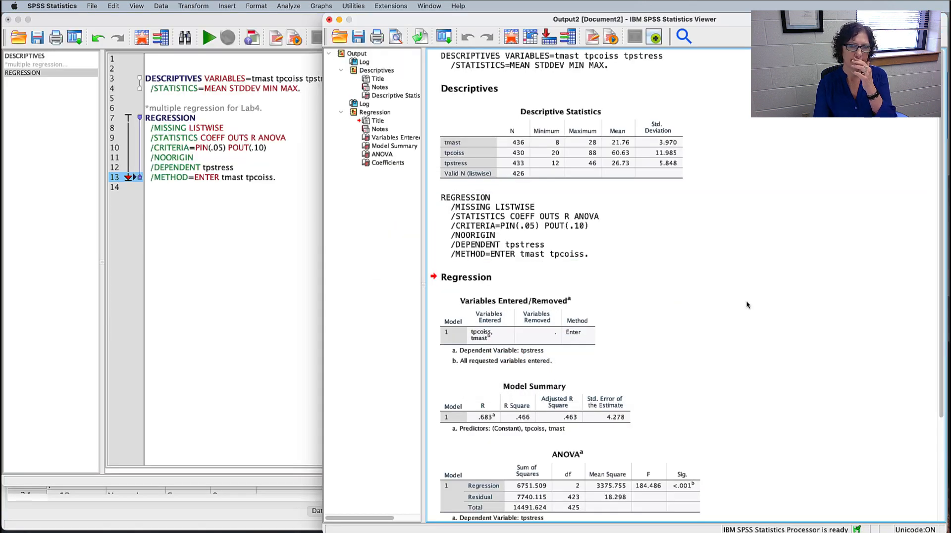
scroll(747, 304, down, 5)
click(626, 454)
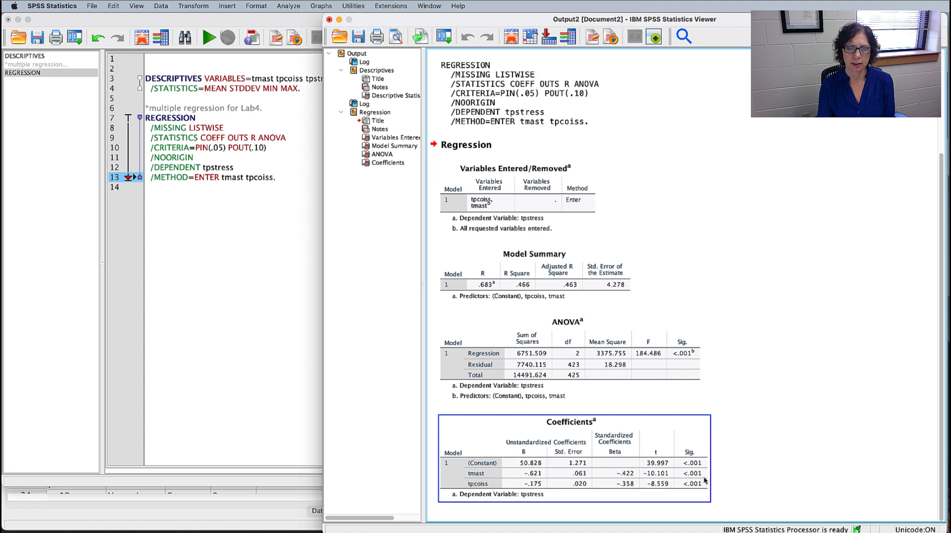
click(718, 483)
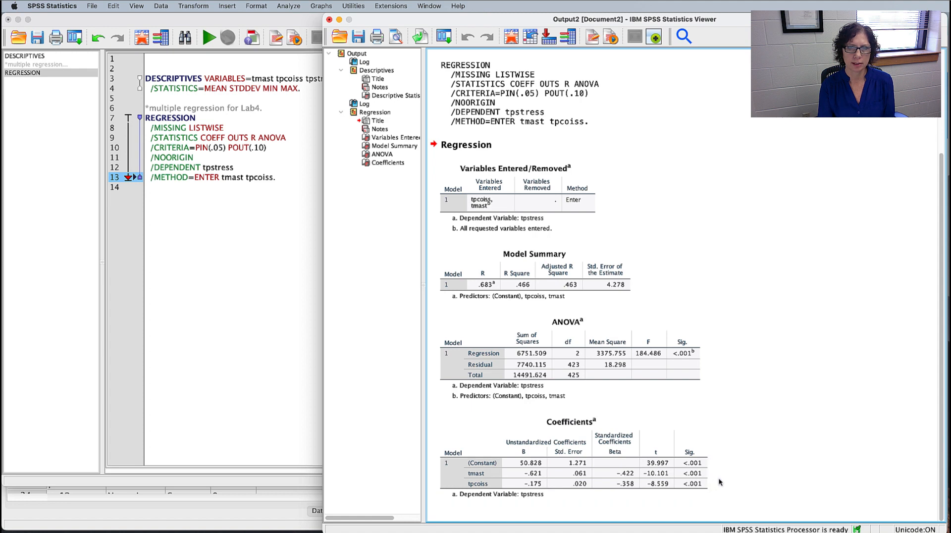
click(708, 482)
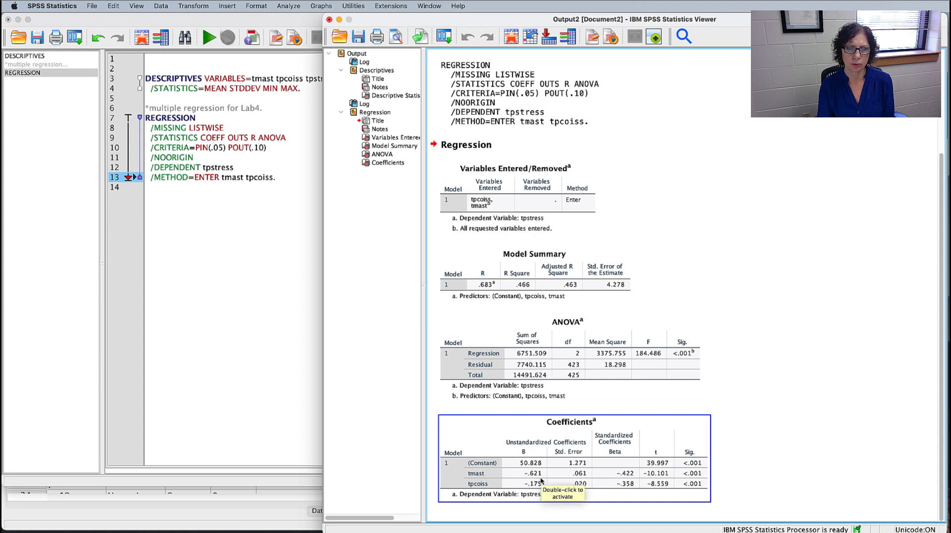
click(731, 479)
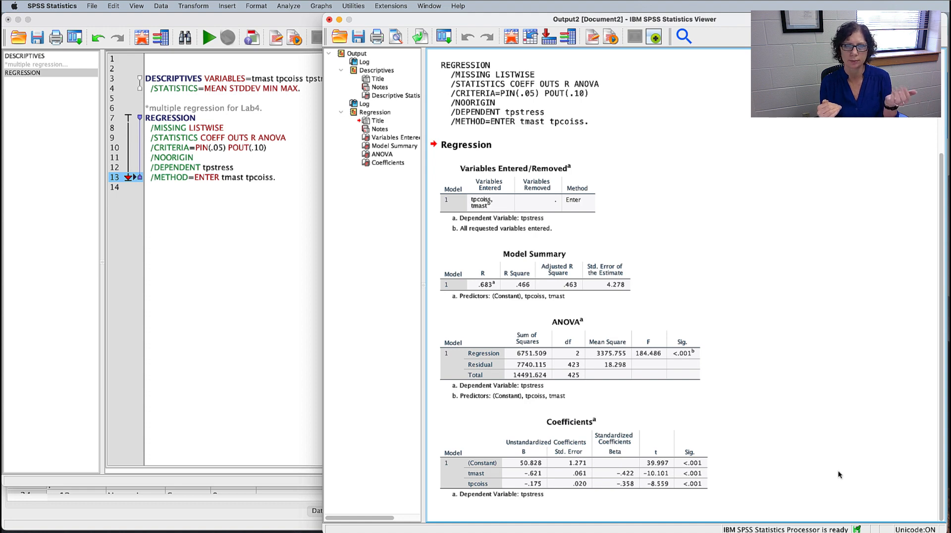
click(634, 480)
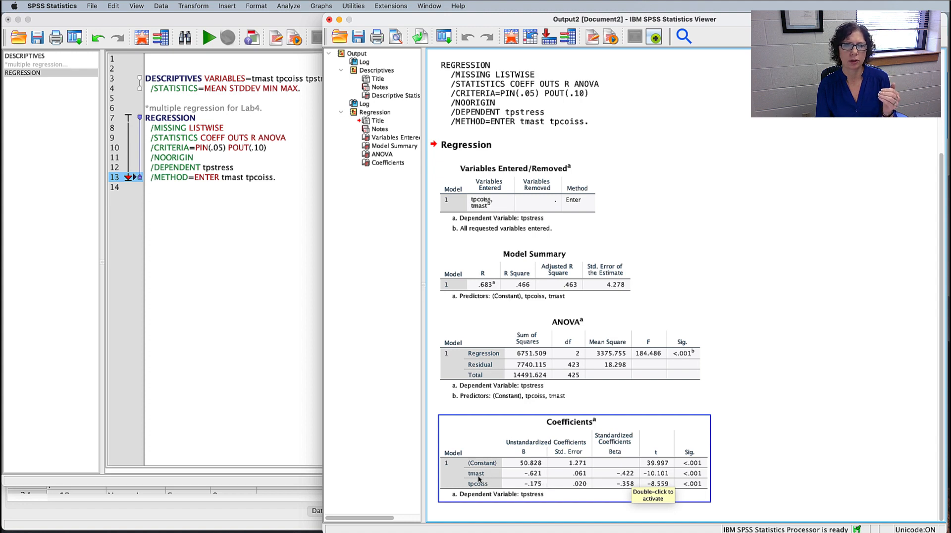
click(777, 479)
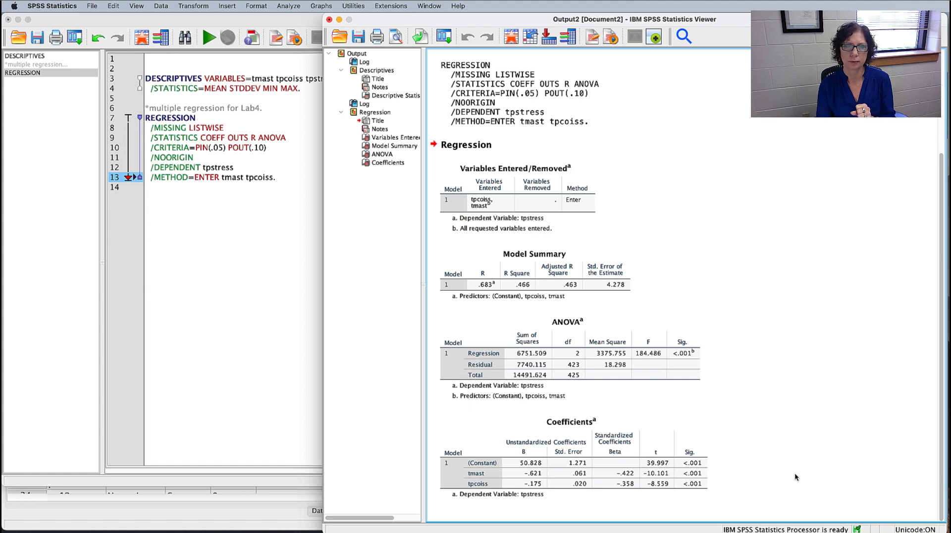
- Compare the standardized Beta coefficients of tmast and tpcoiss in the Coefficients table
click(551, 493)
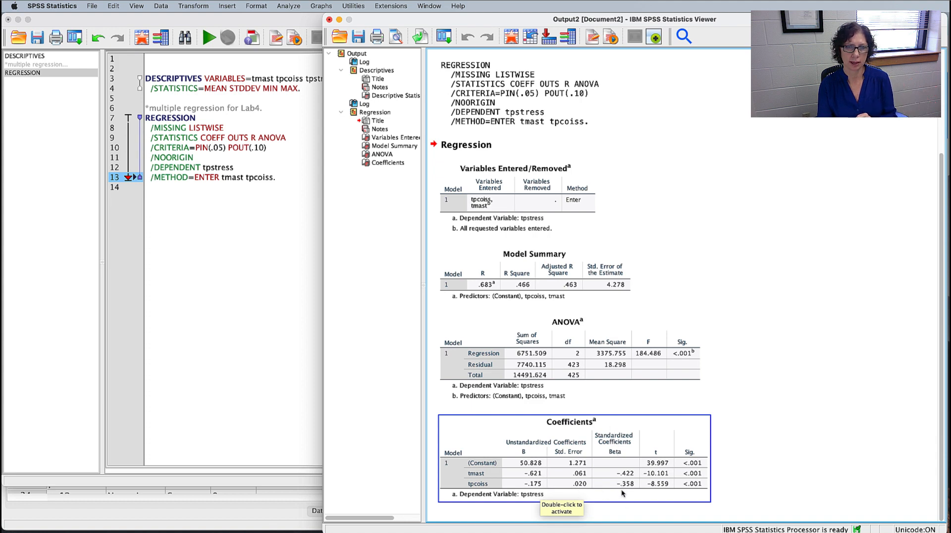
click(759, 505)
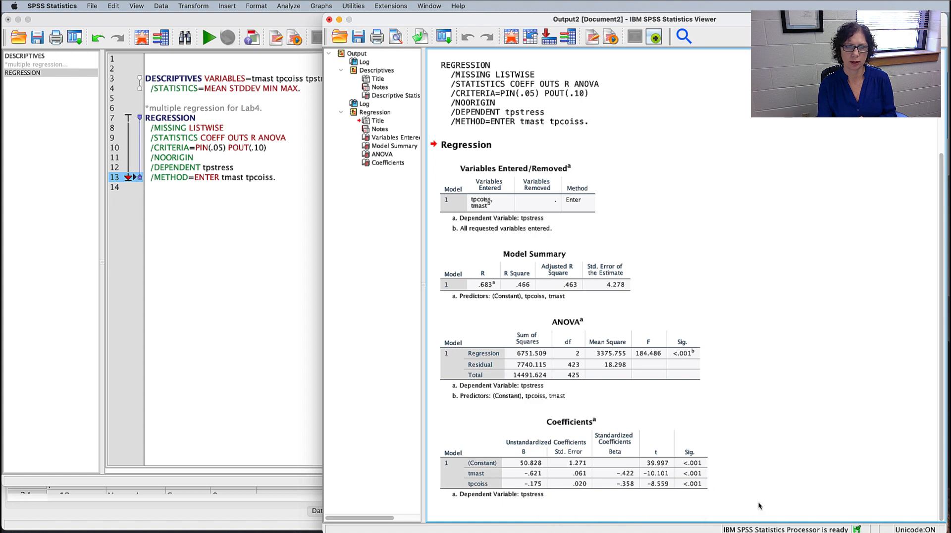
click(633, 484)
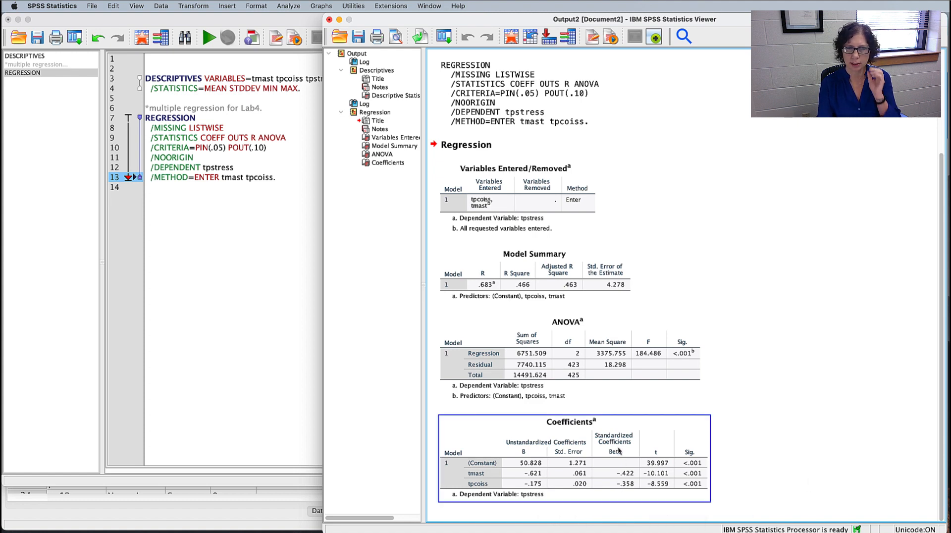
click(819, 423)
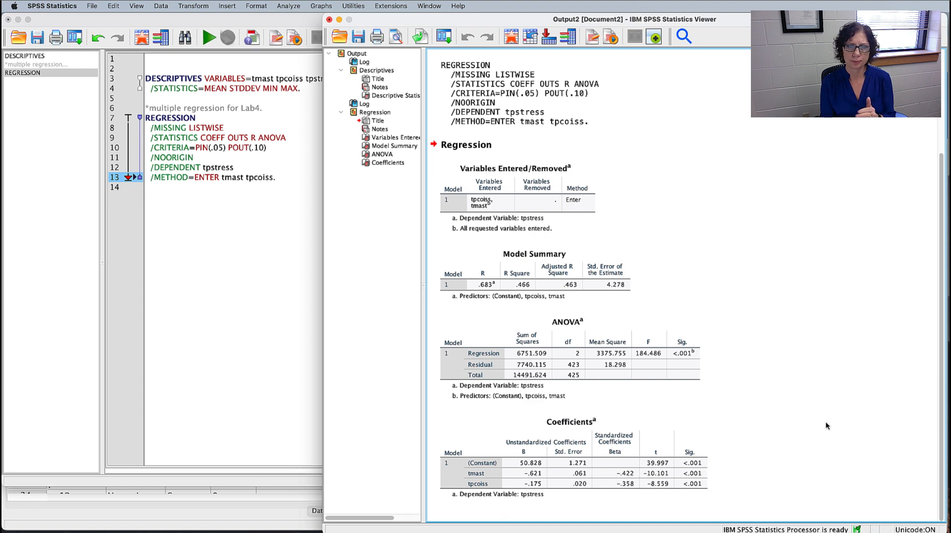
click(645, 463)
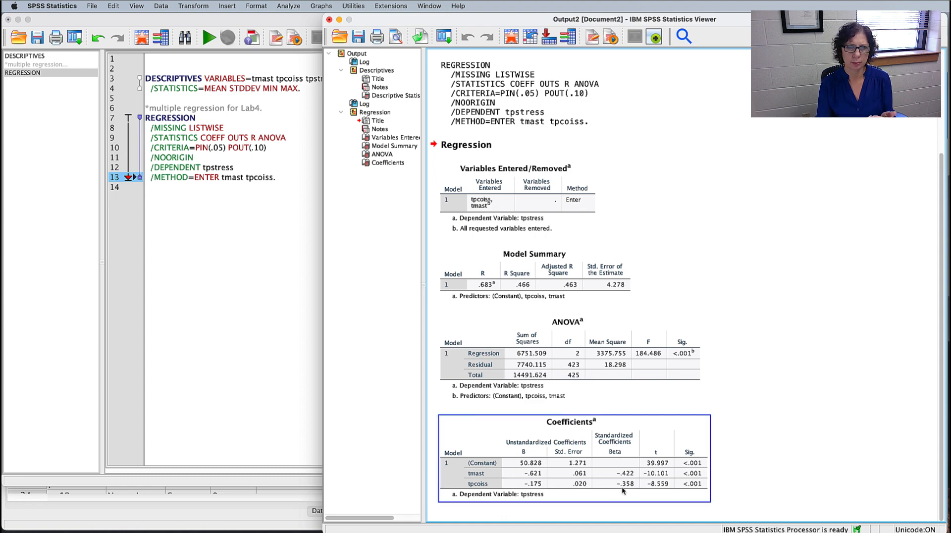
click(781, 459)
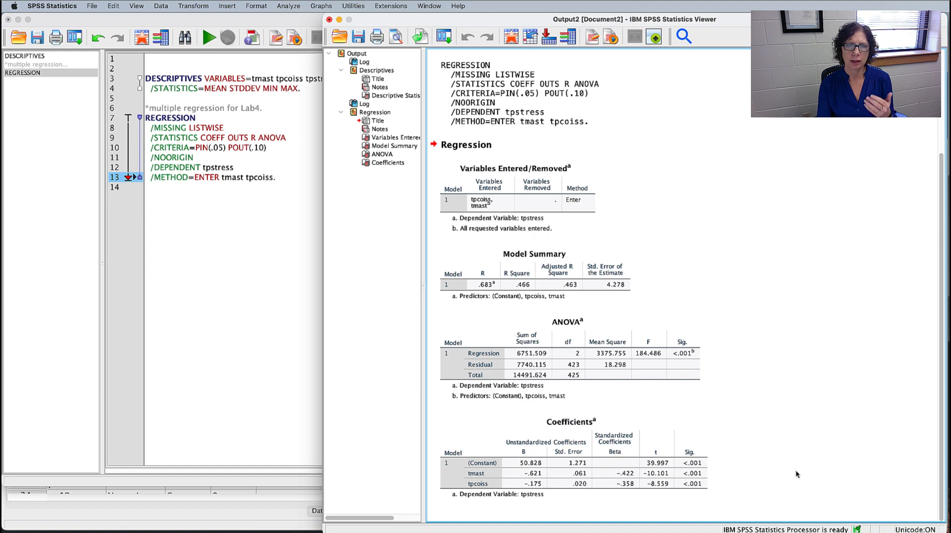
click(633, 481)
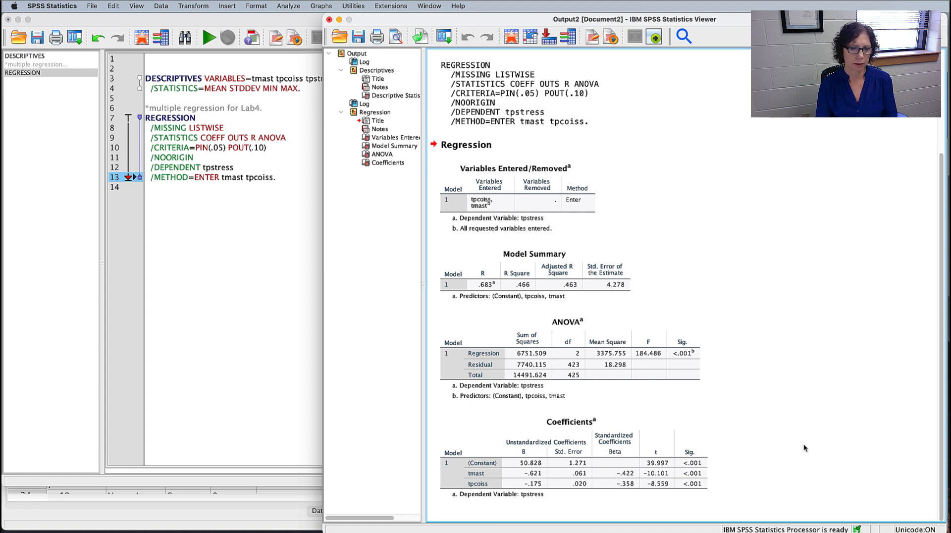
- Switch to the Lab4 sheet in Word and go to the Interpretation text below the multiple regression Coefficients table
key(super+Tab)
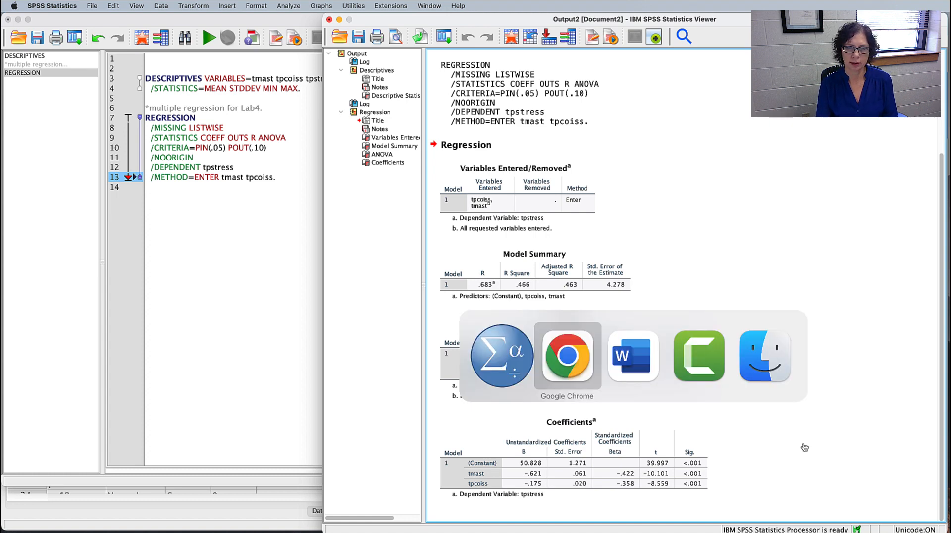
key(super+Tab)
scroll(675, 289, down, 5)
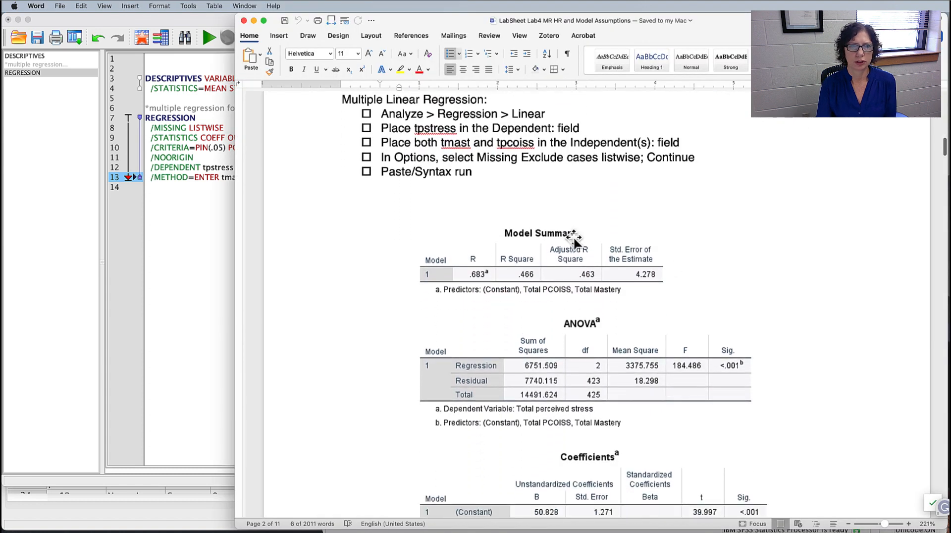
scroll(787, 269, down, 3)
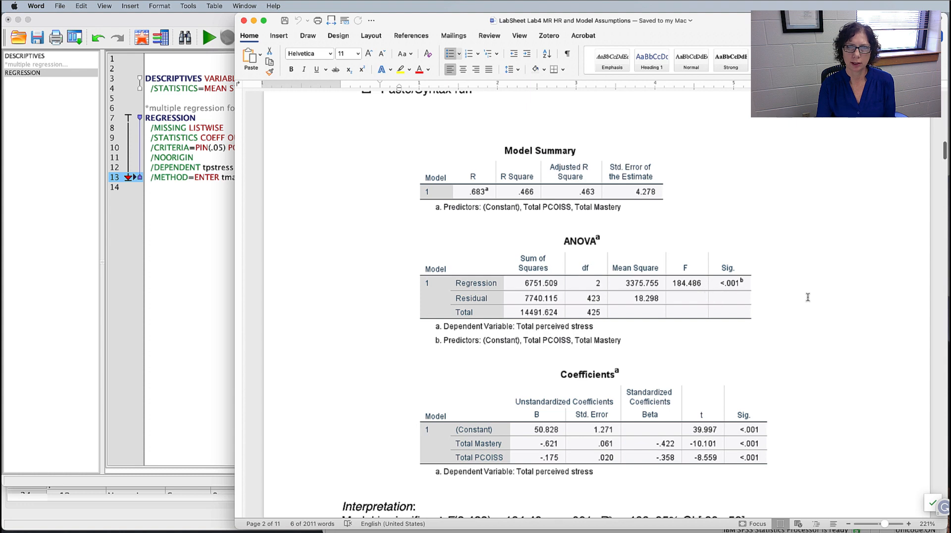
scroll(812, 295, down, 5)
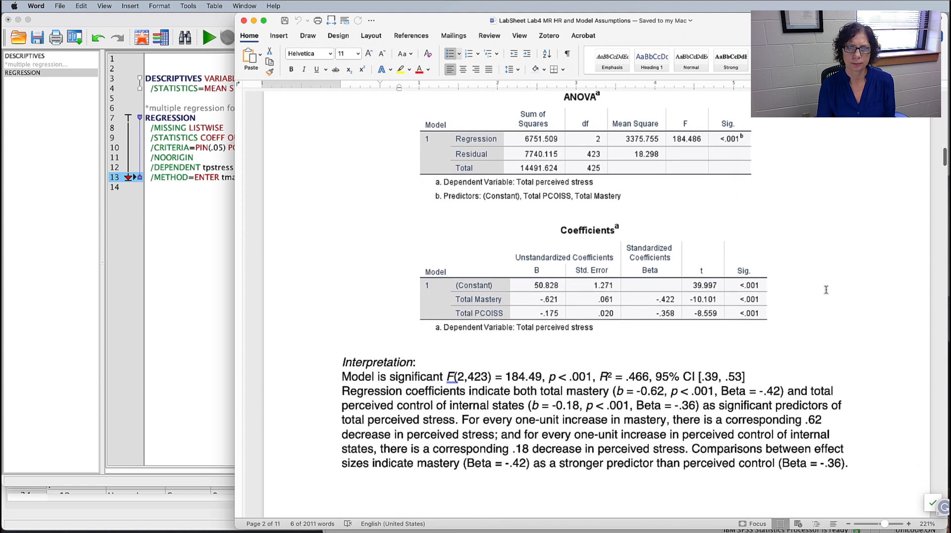
scroll(826, 289, down, 4)
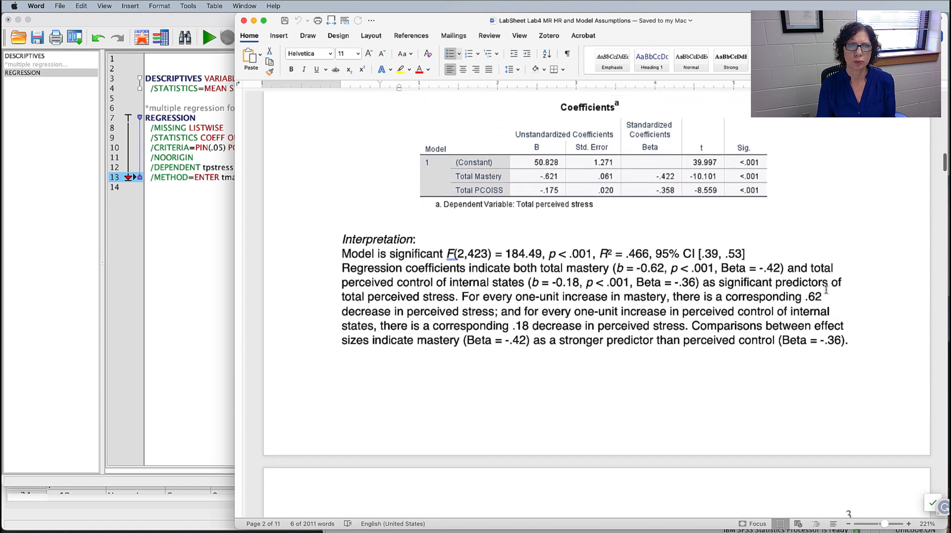
scroll(826, 289, up, 1)
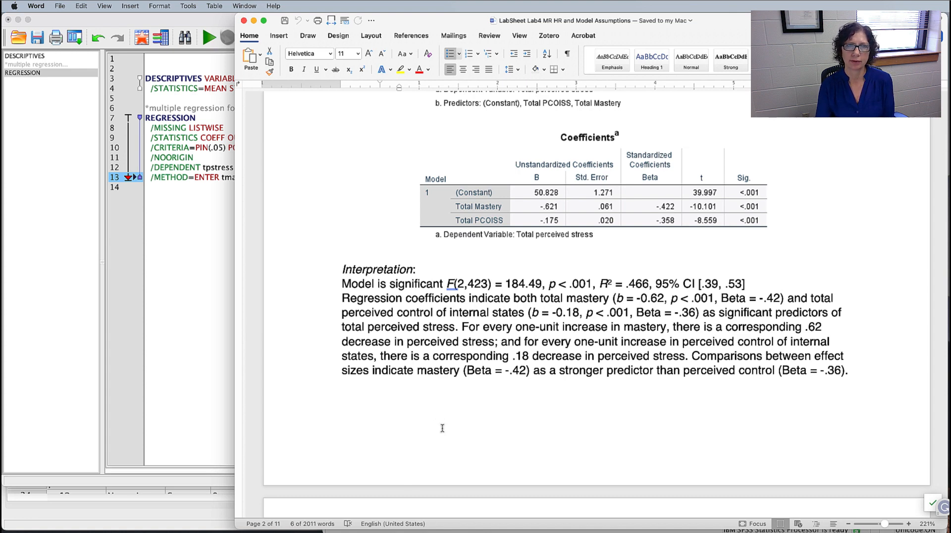
- Highlight the model significance line, the regression coefficients line, "as significant predictors of" and the mastery statistics in the Interpretation text, one after another
click(317, 277)
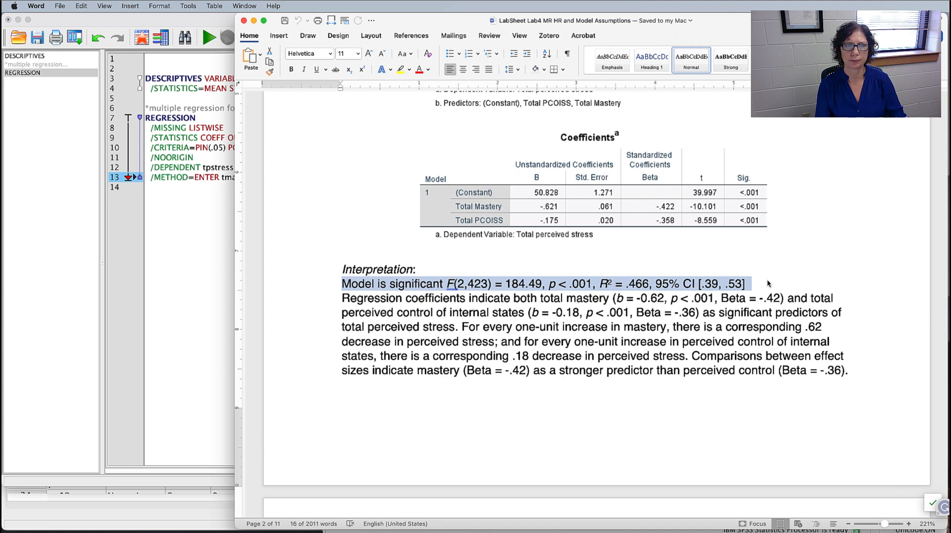
click(330, 297)
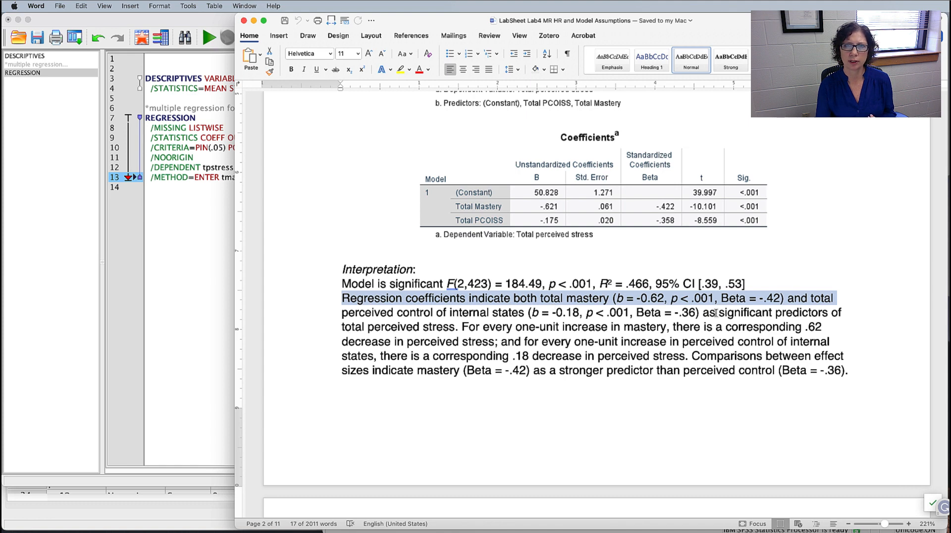
drag(714, 313, 848, 313)
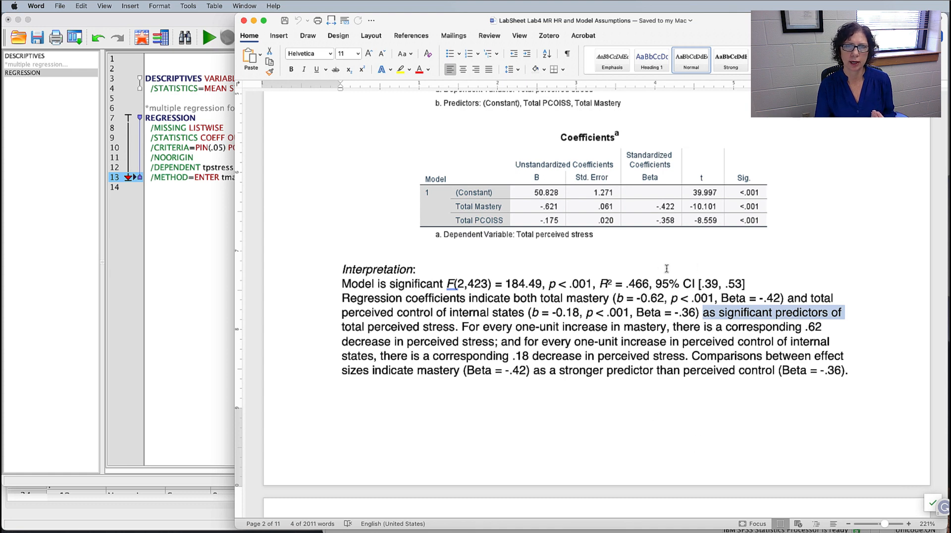
drag(612, 297, 786, 296)
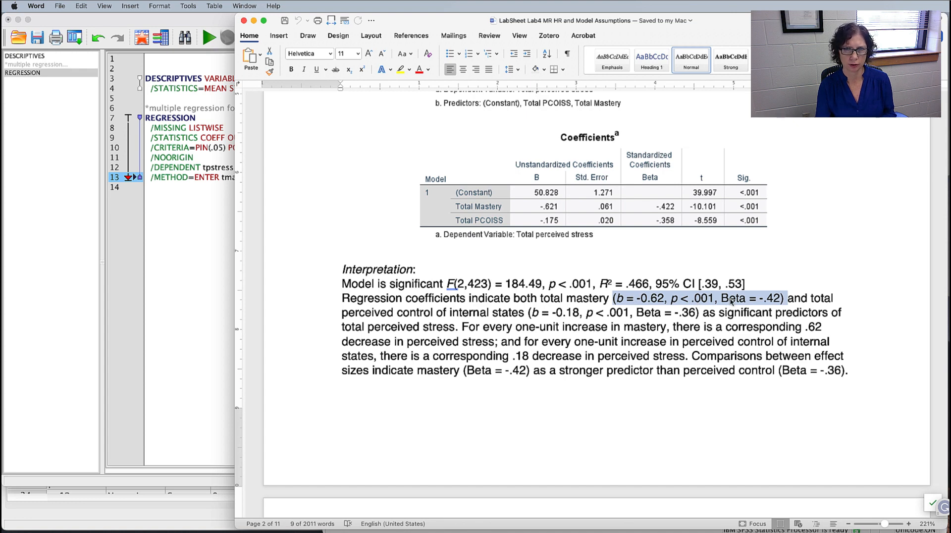
- Highlight the perceived control statistics, the one-unit increase statements and the effect size comparison in the Interpretation text, one after another
drag(450, 313, 708, 315)
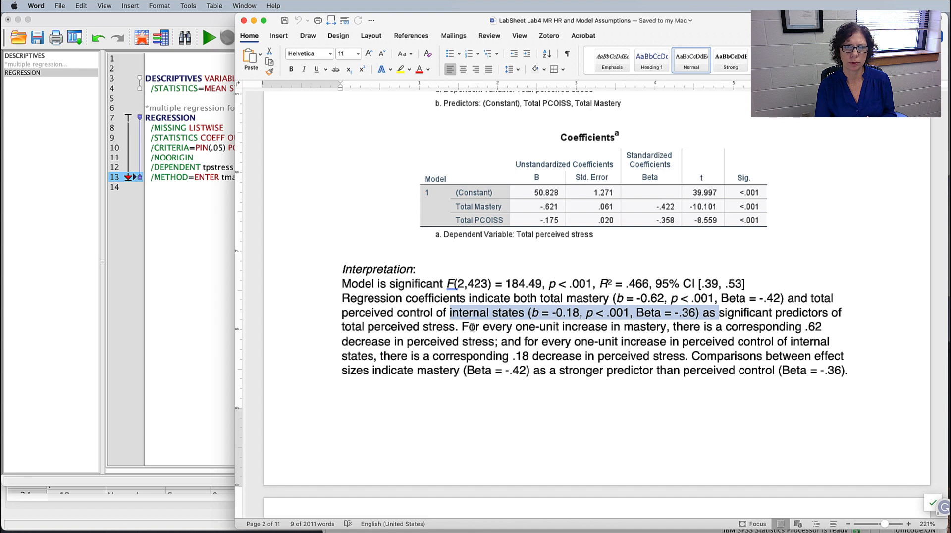
drag(464, 325, 689, 356)
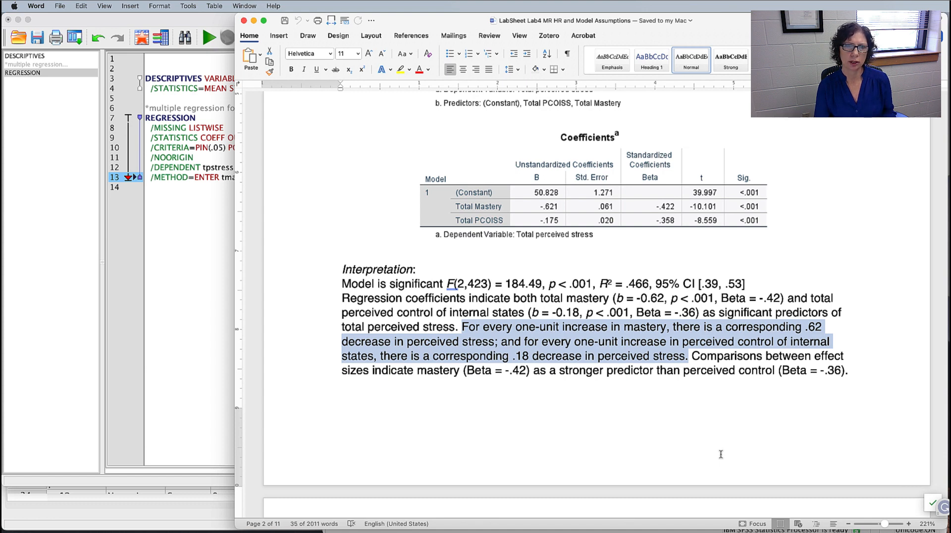
click(617, 355)
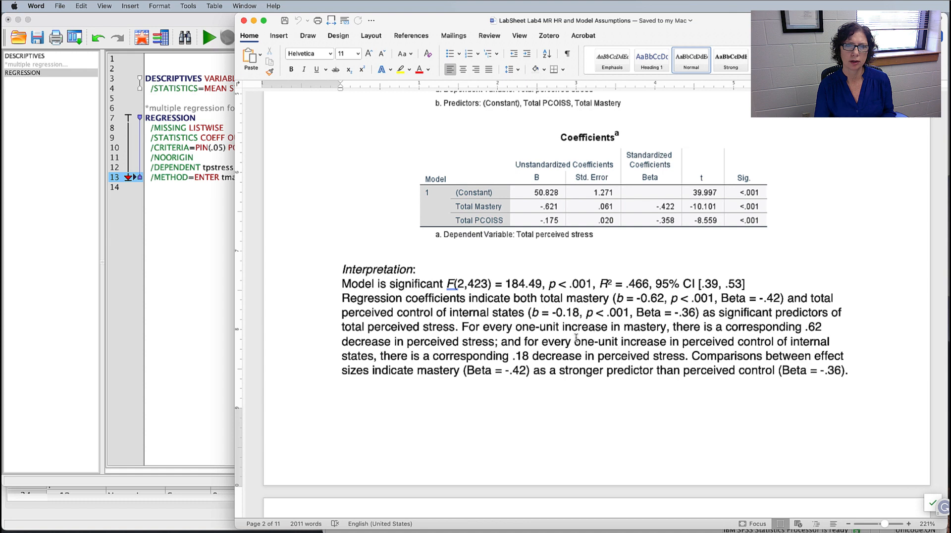
drag(574, 341, 677, 341)
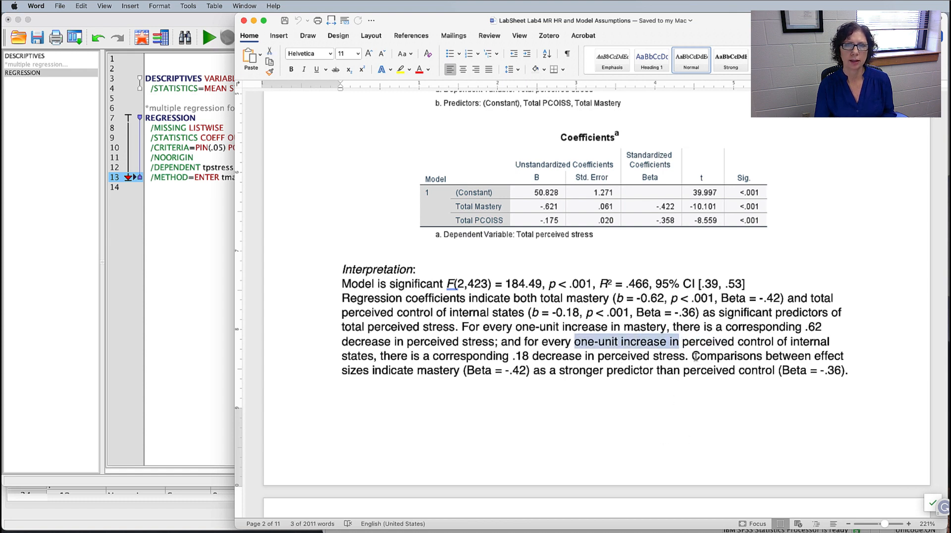
drag(693, 356, 850, 372)
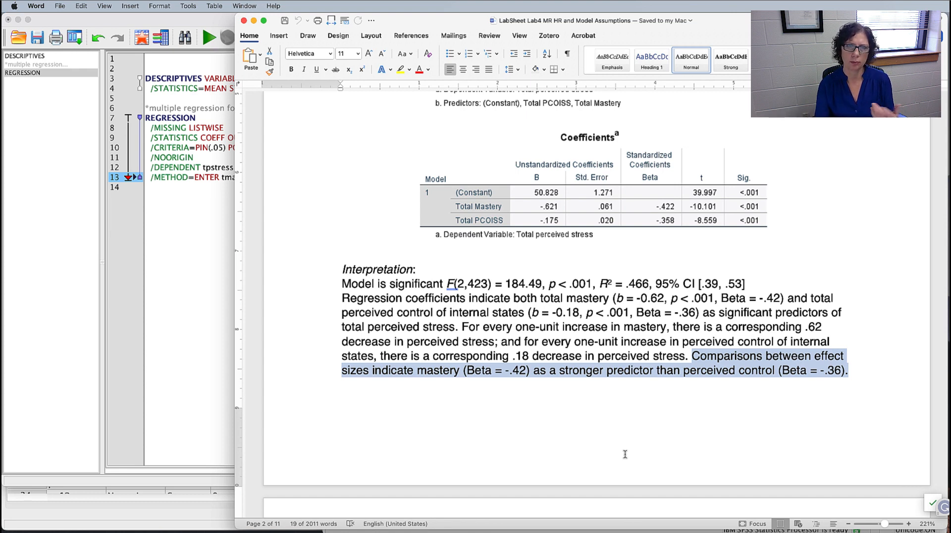
- Go to the Lab4 sheet's instructions for rerunning the linear regression with the additional requests for evaluating model-level assumptions
scroll(622, 380, down, 2)
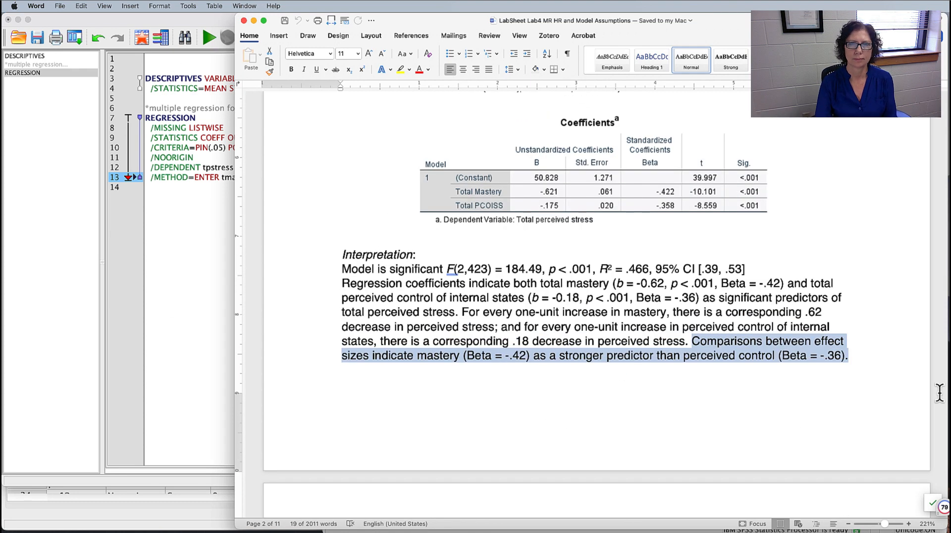
scroll(894, 376, down, 15)
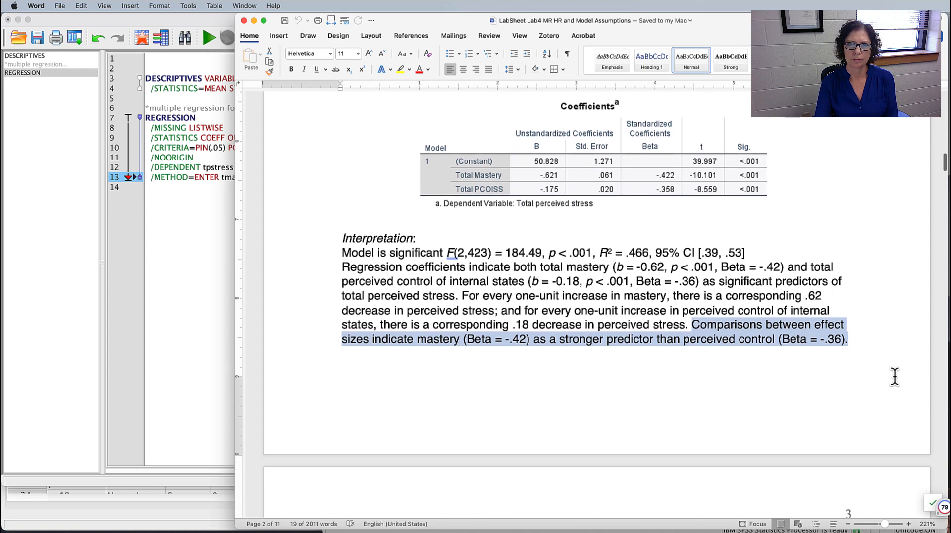
scroll(911, 359, down, 2)
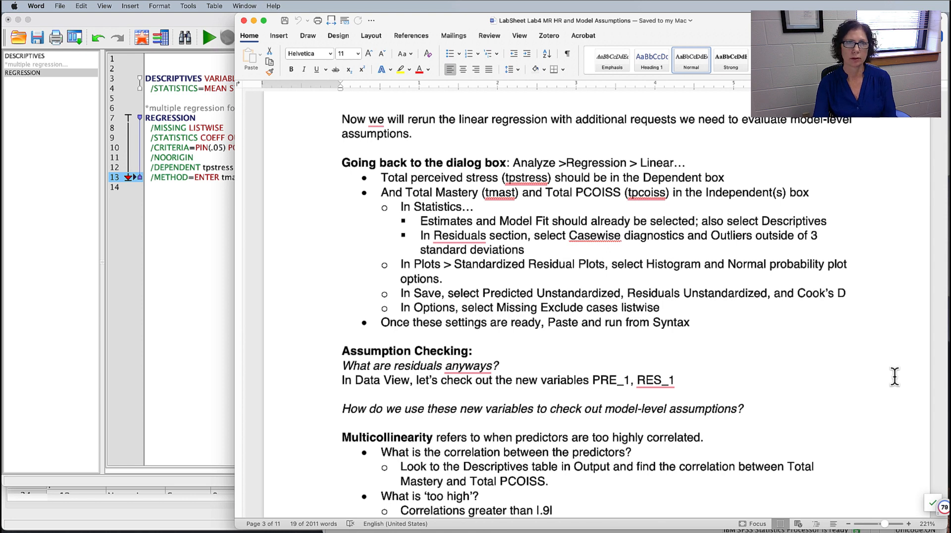
- Switch to SPSS, start a new Linear Regression and assign tpstress as the dependent variable
key(super+Tab)
key(super+Tab)
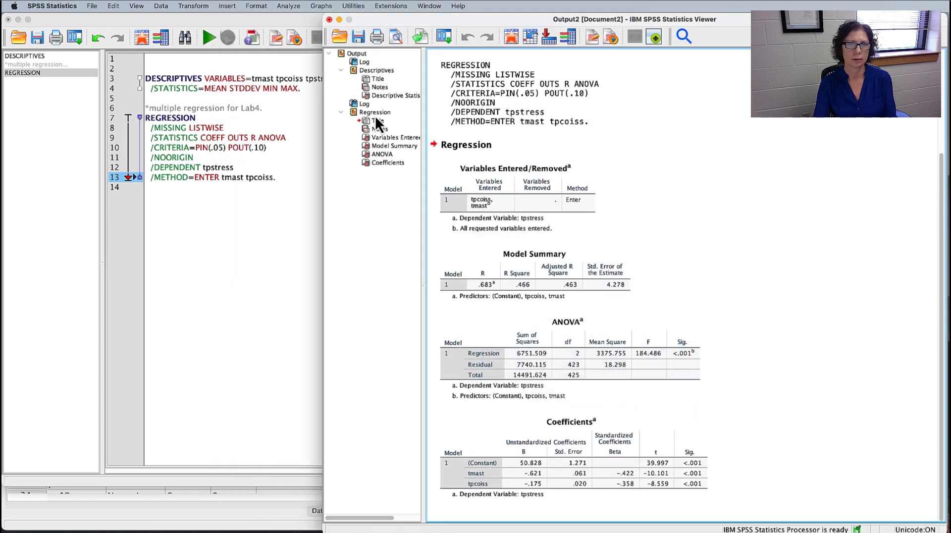
click(287, 7)
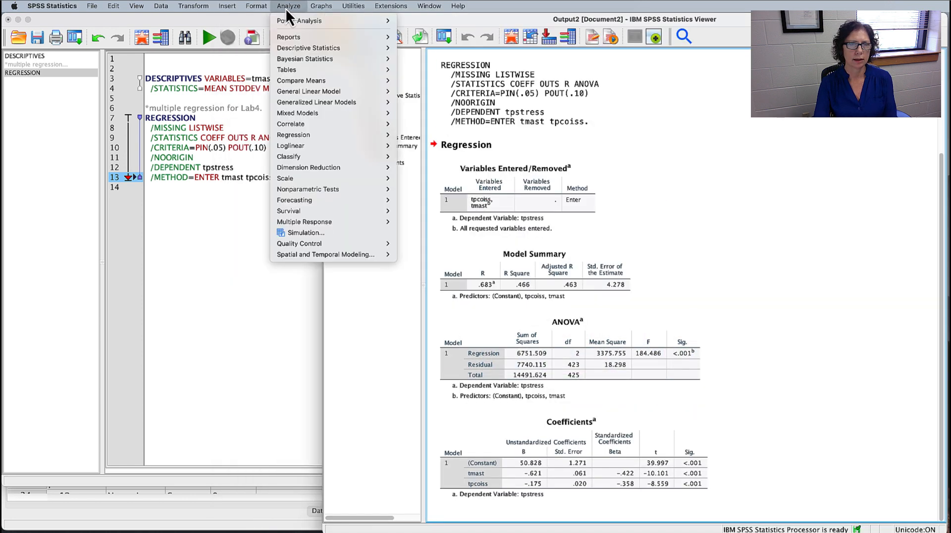
mouse_move(303, 134)
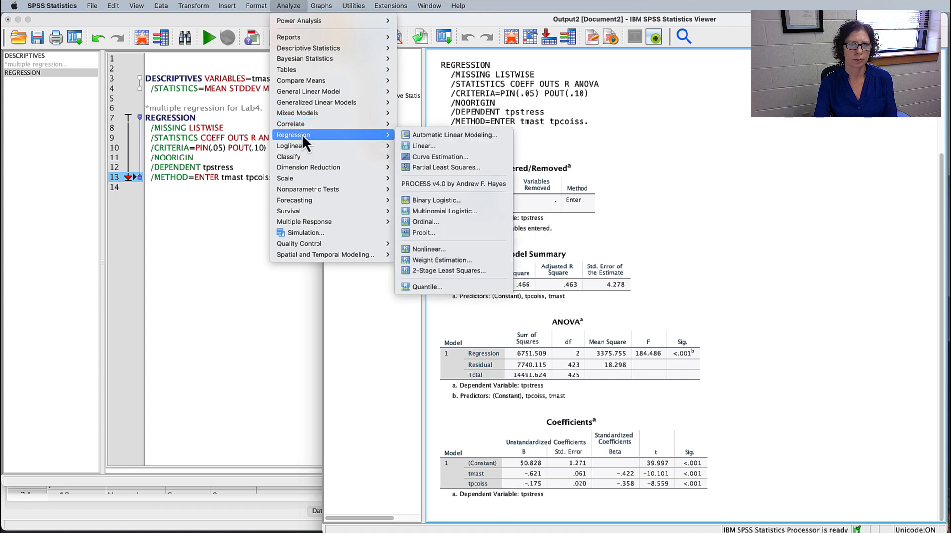
click(429, 146)
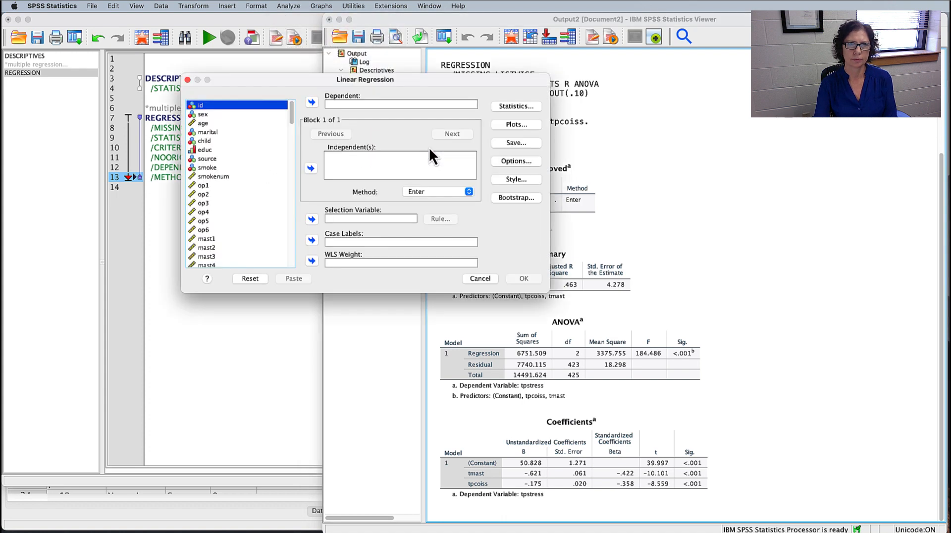
drag(291, 109, 293, 256)
click(208, 209)
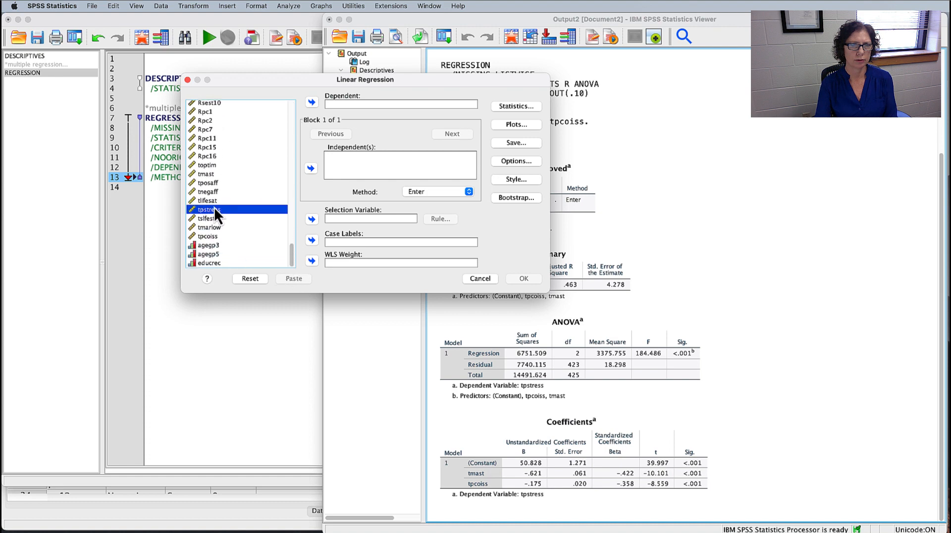
click(311, 102)
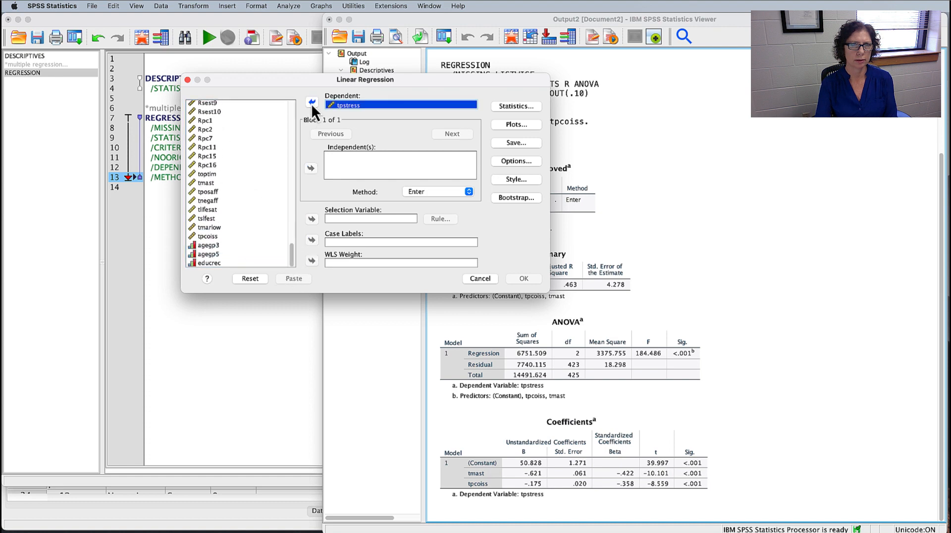
- Add tmast and tpcoiss as independent variables and accept the regression options with cases excluded listwise
click(209, 184)
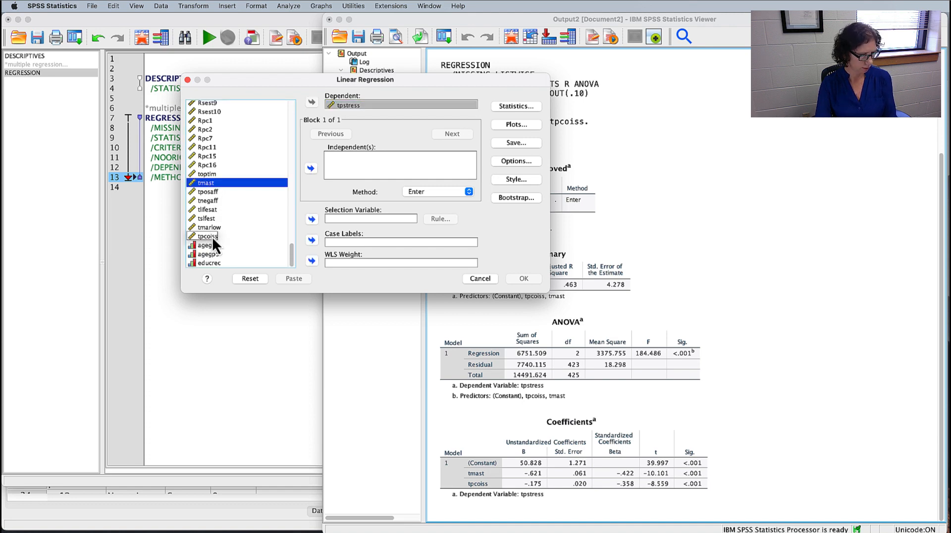
super+click(212, 236)
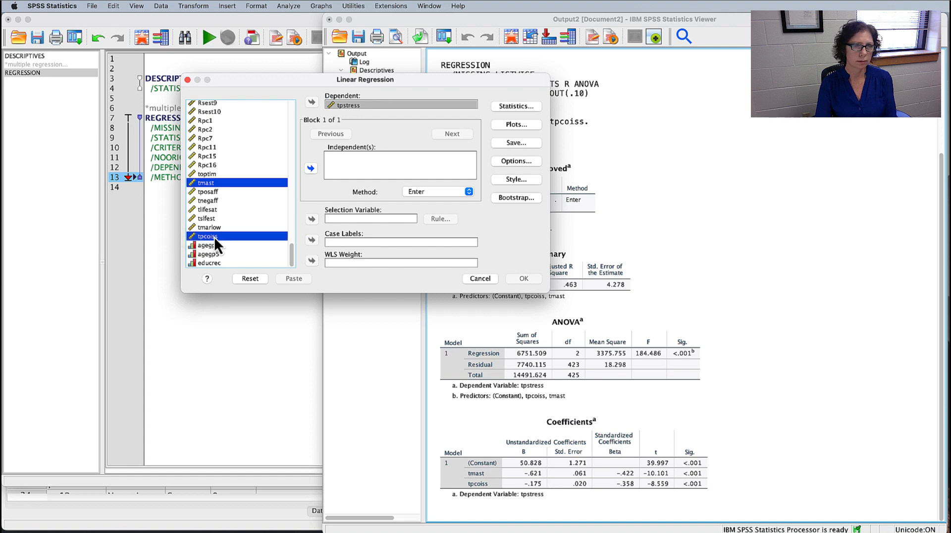
click(311, 168)
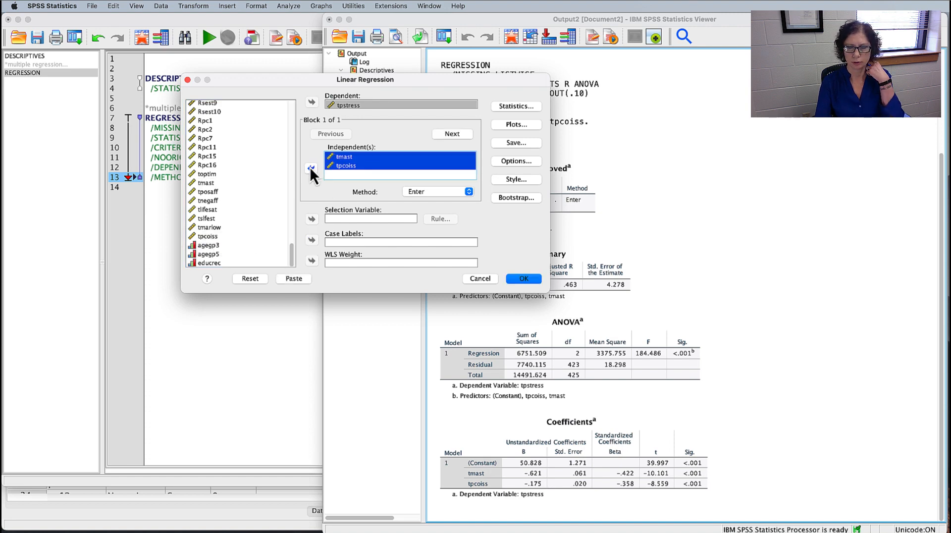
click(523, 161)
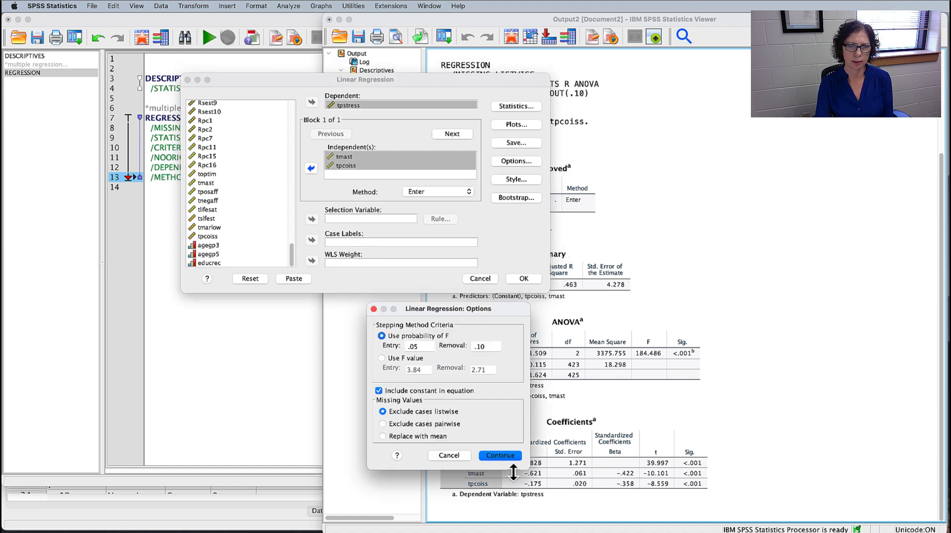
click(500, 456)
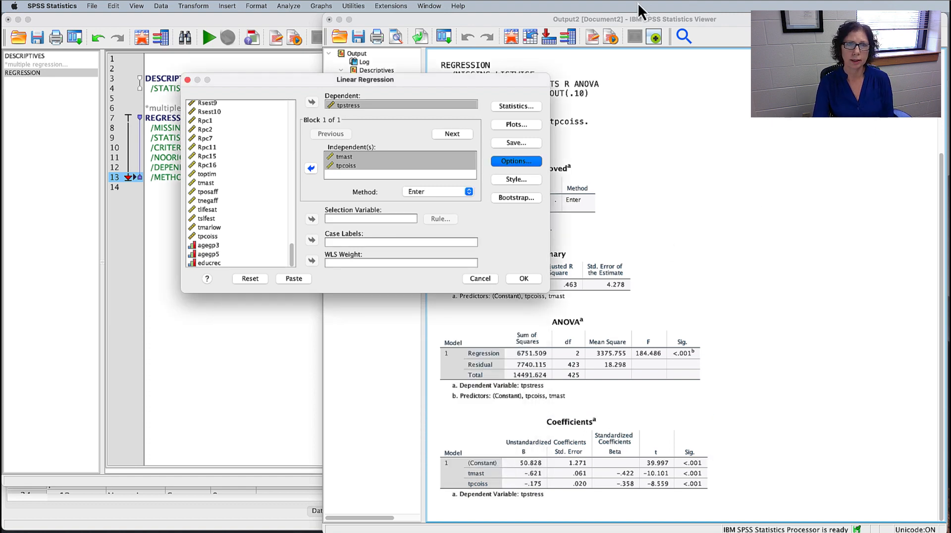
- Request casewise diagnostics for outliers outside 3 standard deviations in the regression statistics
click(506, 105)
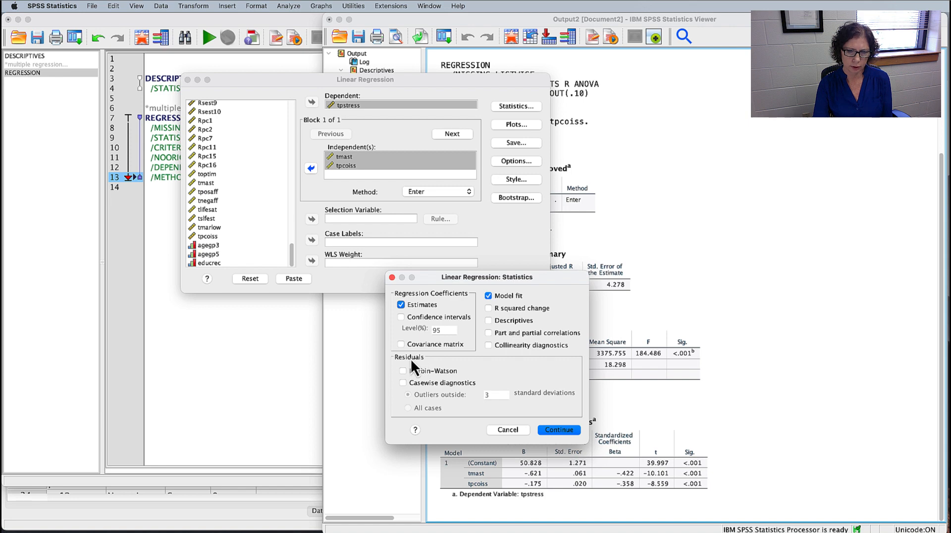
click(403, 383)
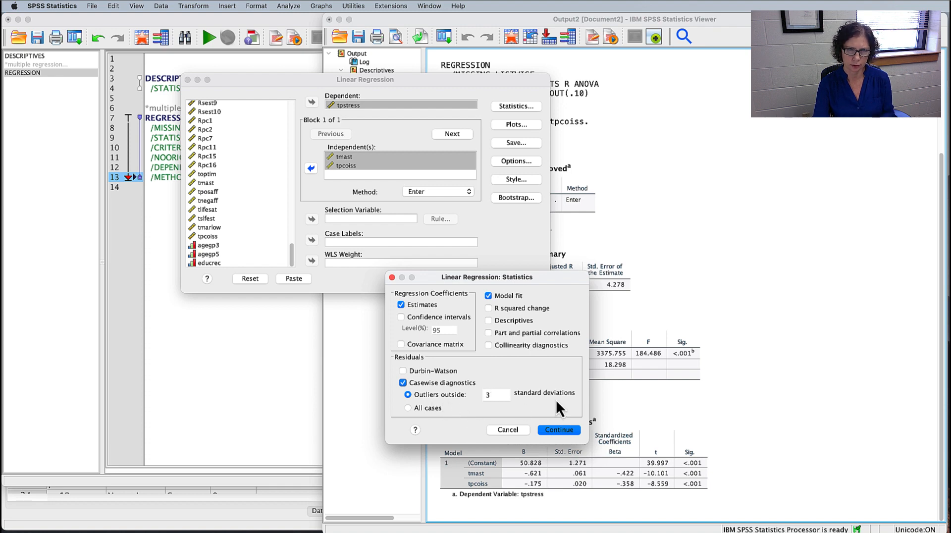
click(560, 430)
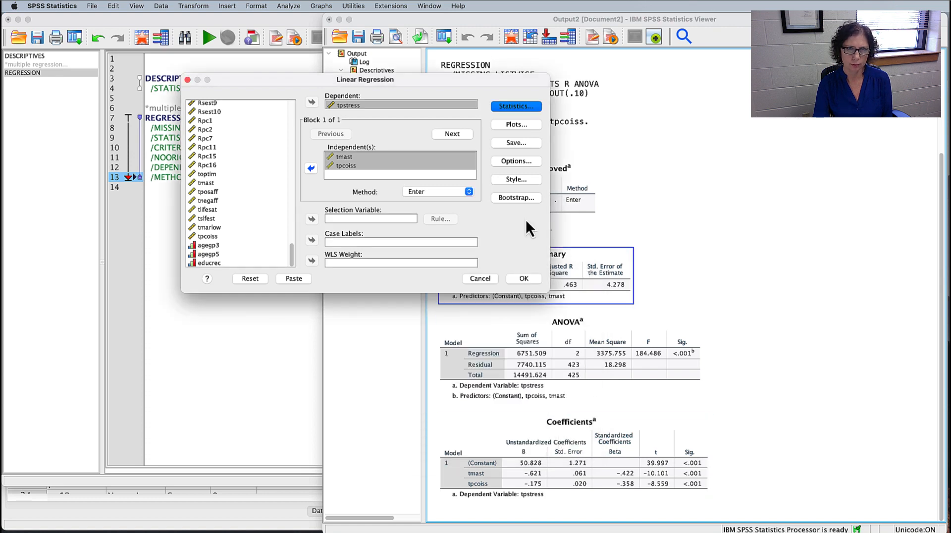
- Request the histogram and normal probability plot of the standardized residuals
click(521, 126)
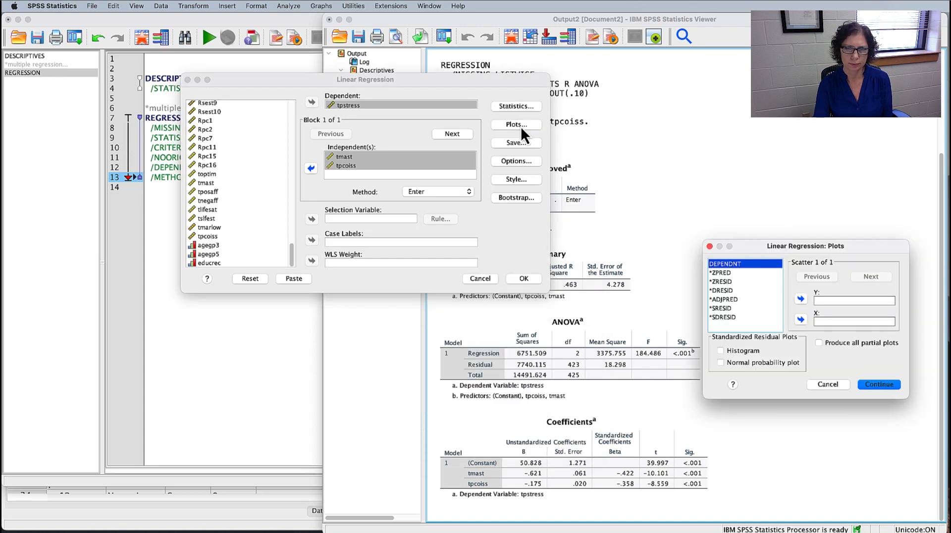
drag(862, 248, 413, 208)
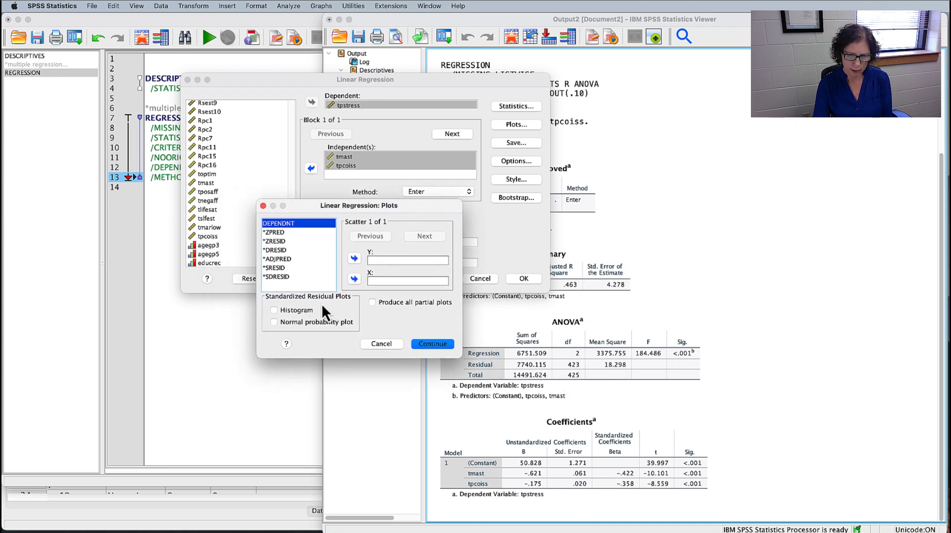
click(275, 311)
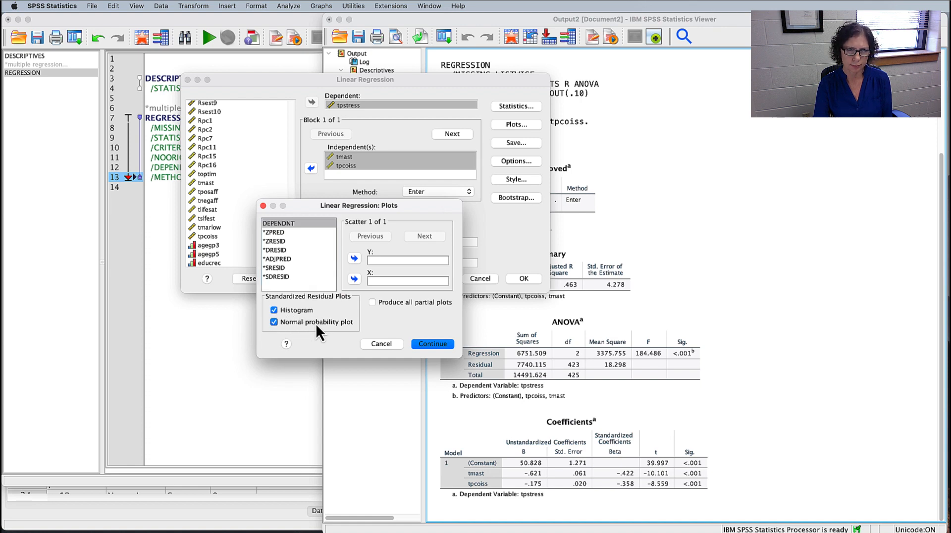
click(435, 347)
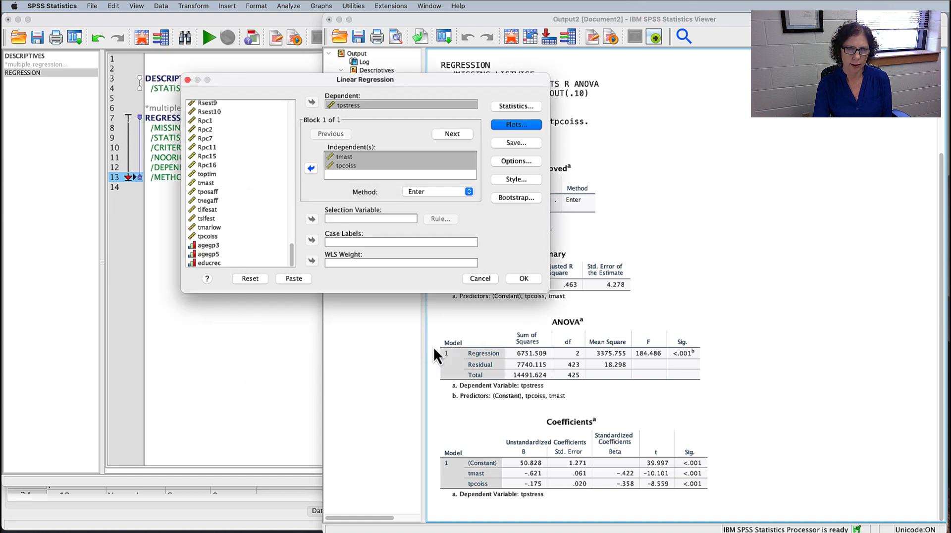
- Set the regression to save unstandardized predicted values, unstandardized residuals and Cook's distances
click(520, 144)
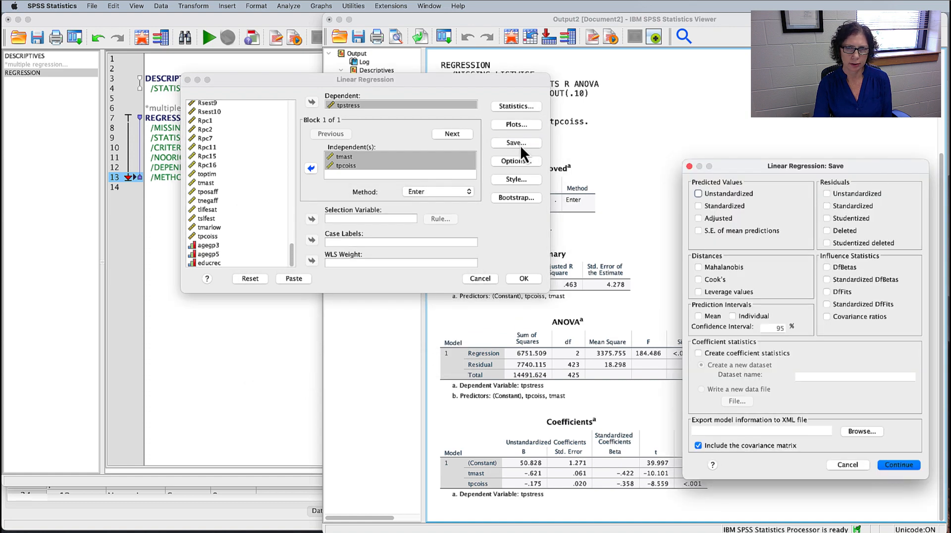
drag(763, 168, 349, 159)
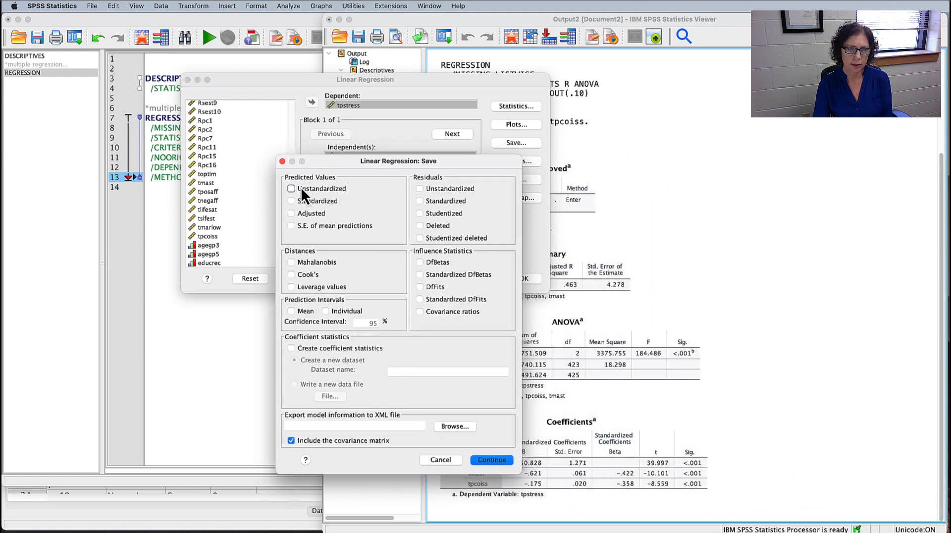
click(423, 188)
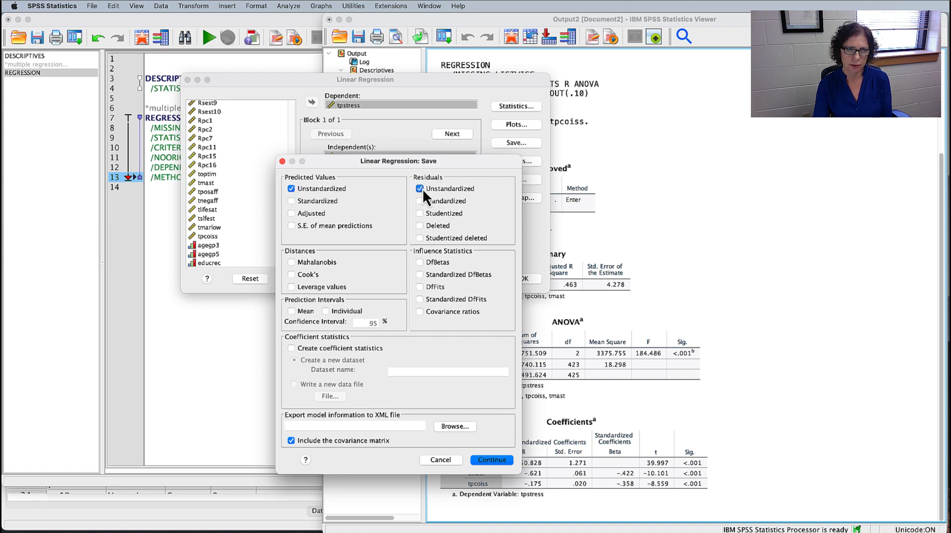
click(292, 274)
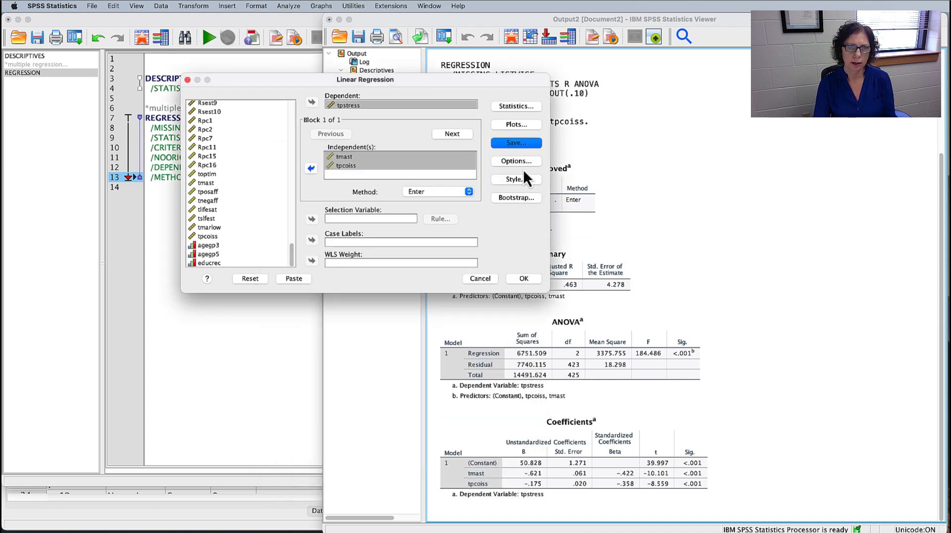
- Accept listwise exclusion of missing cases and paste the regression command into the syntax file
click(524, 163)
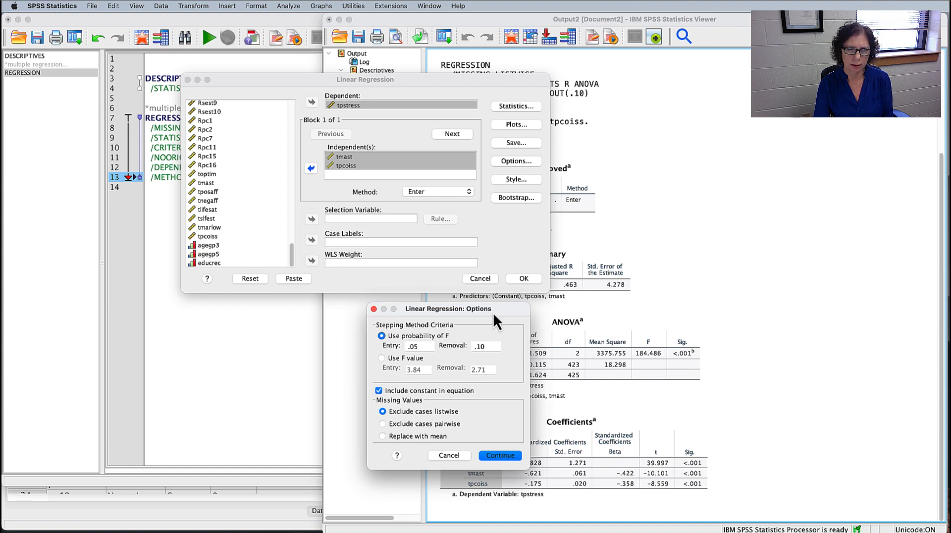
drag(492, 313, 403, 234)
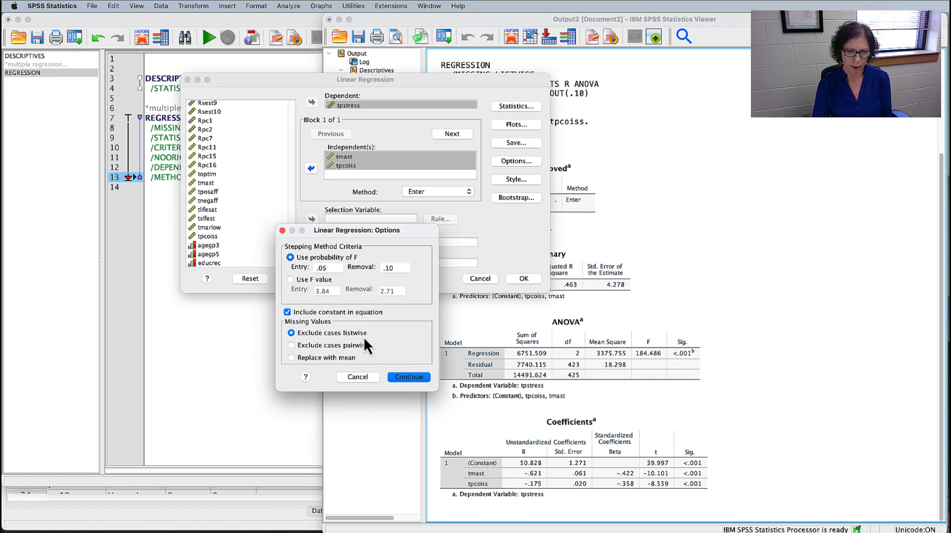
click(405, 379)
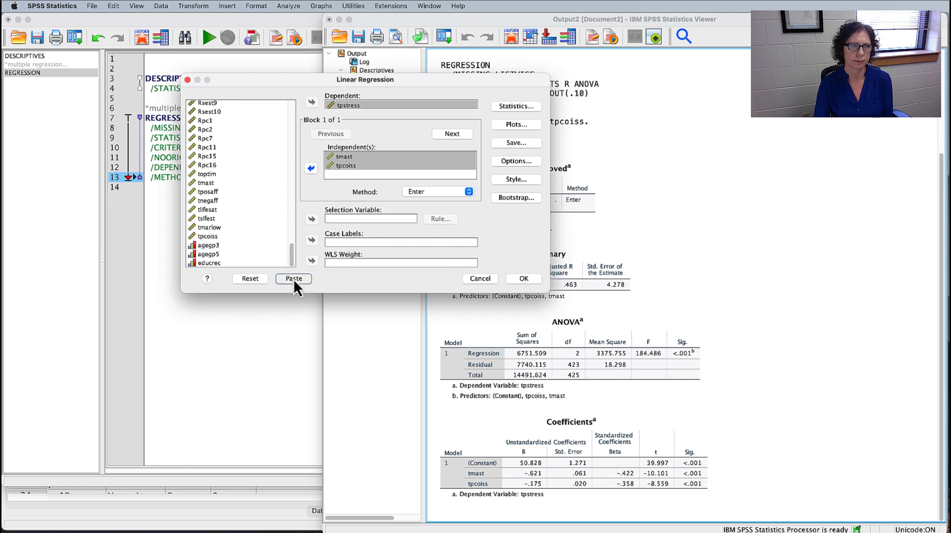
click(293, 278)
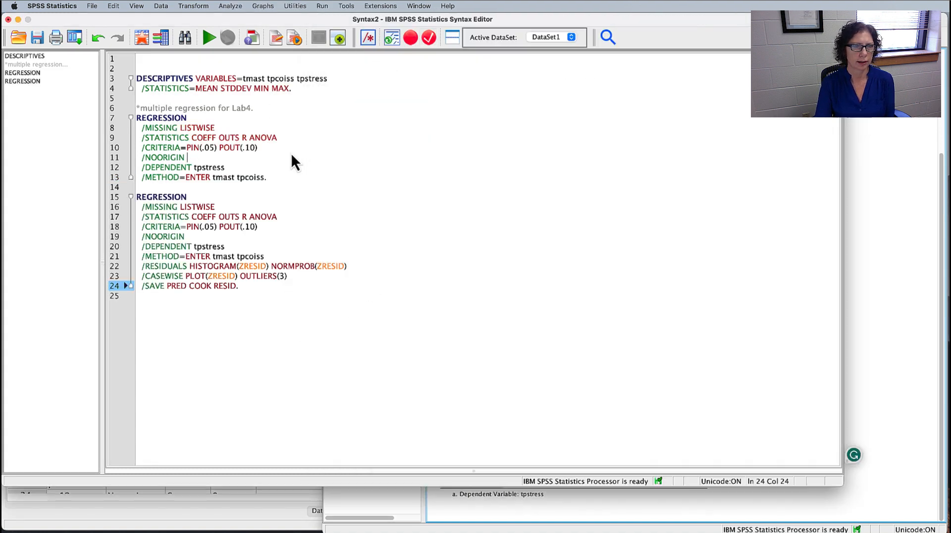
click(291, 155)
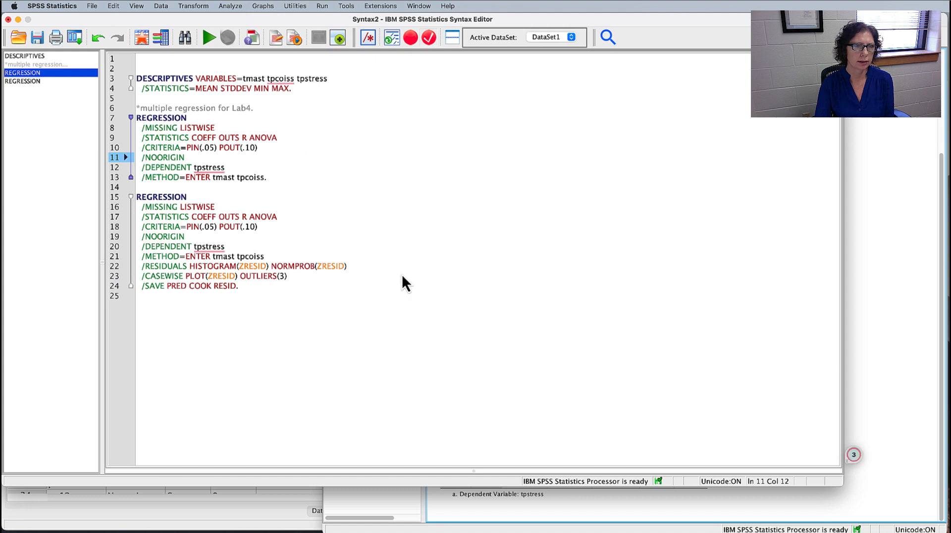
- Insert the comment line "* including model-level assumption checks." directly above the second REGRESSION command
click(173, 189)
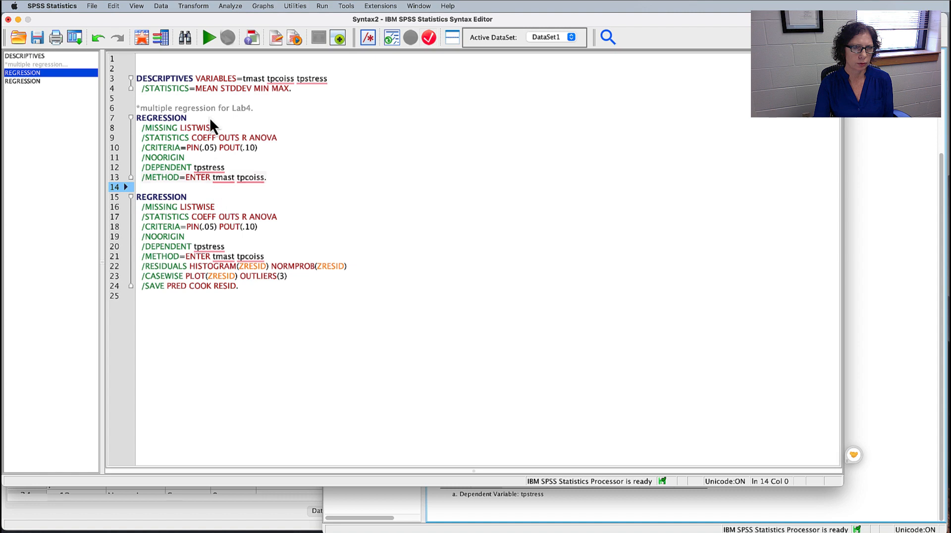
right_click(214, 168)
click(176, 208)
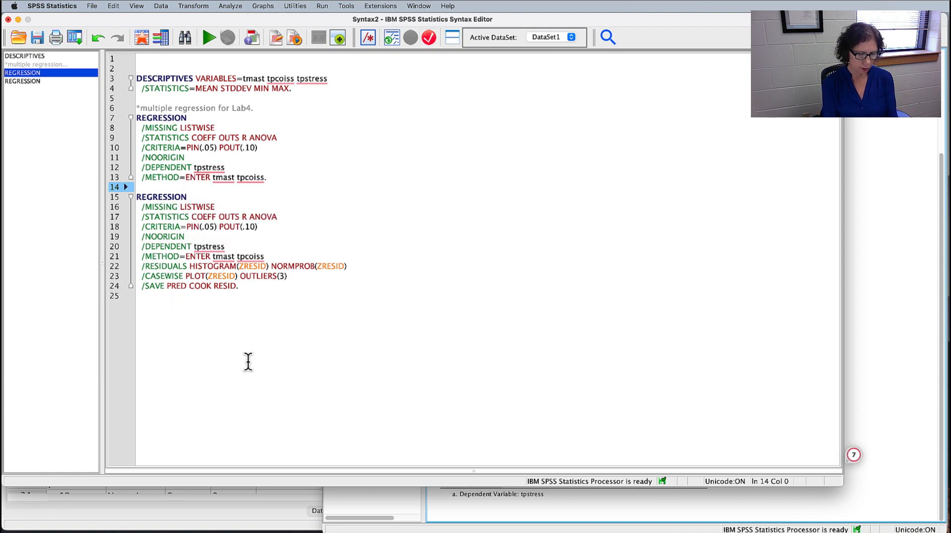
key(Return)
text(* inc)
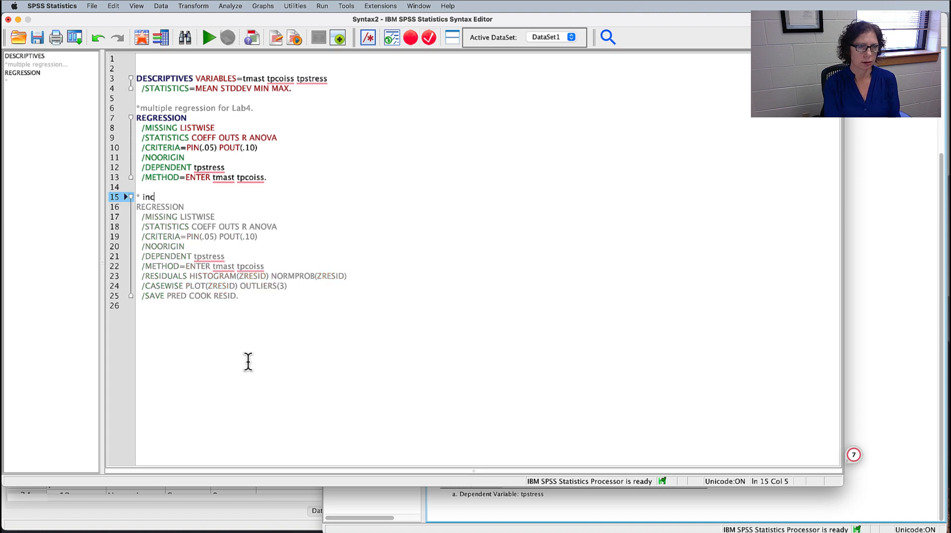
text(luding mod)
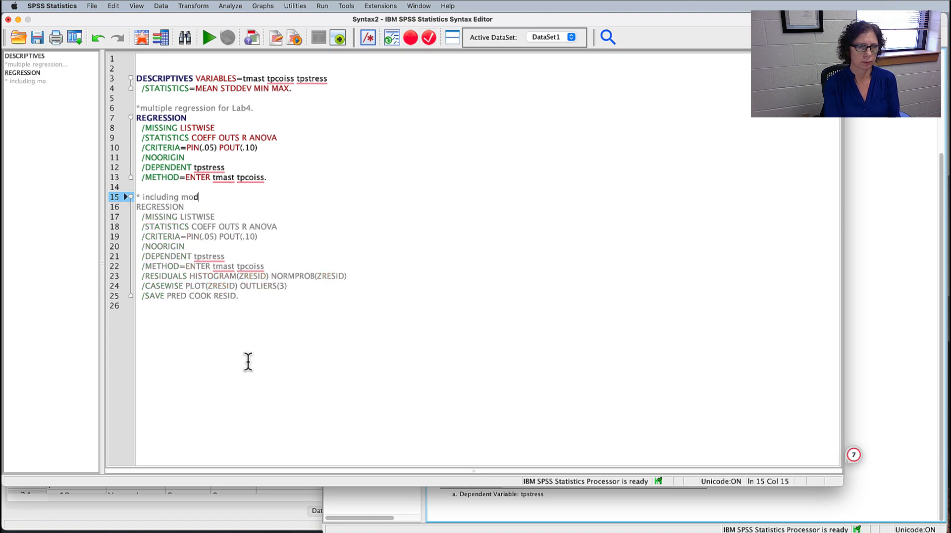
text(el-level )
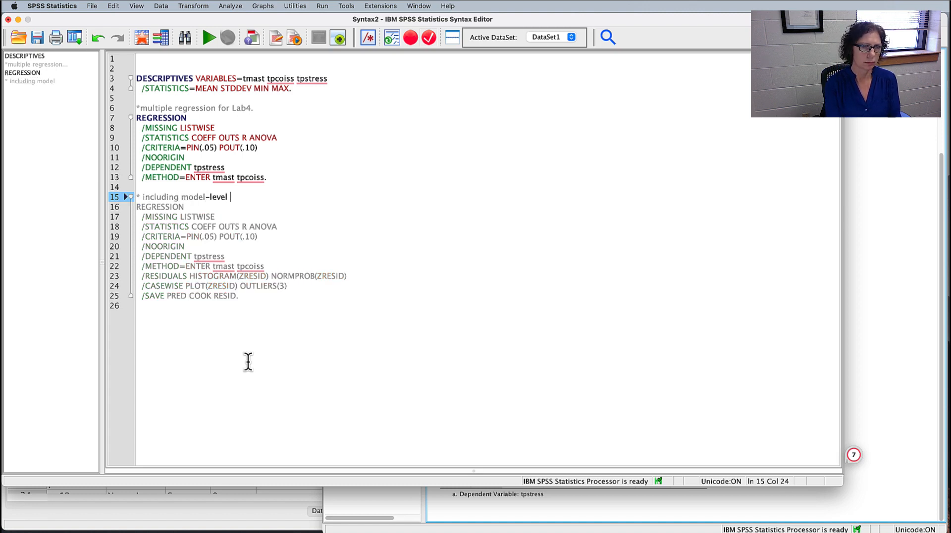
text(assumtpi)
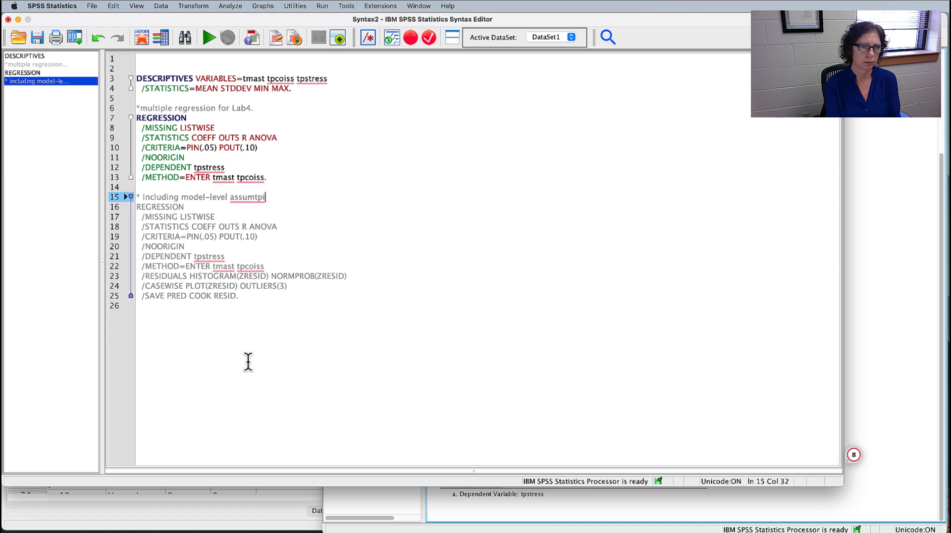
key(BackSpace)
key(BackSpace)
key(BackSpace)
text(ption check)
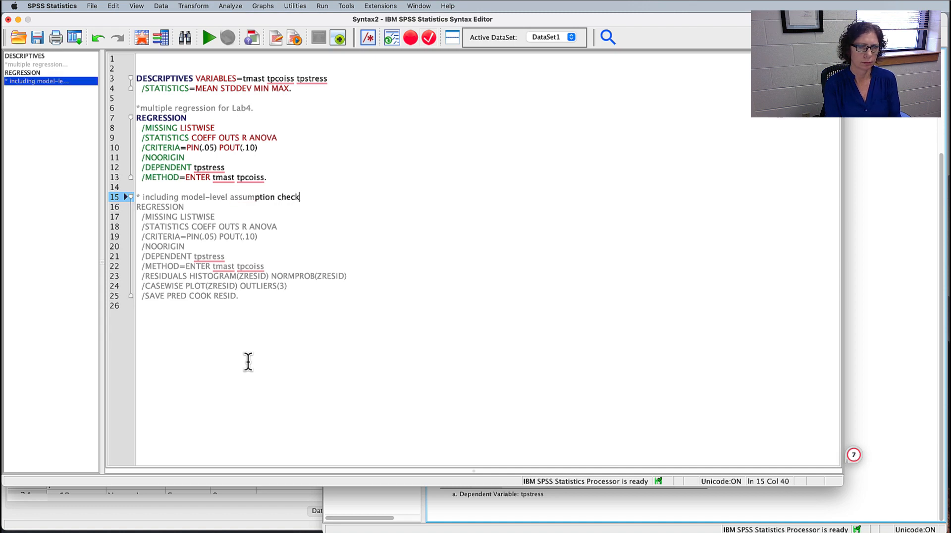
text(s.)
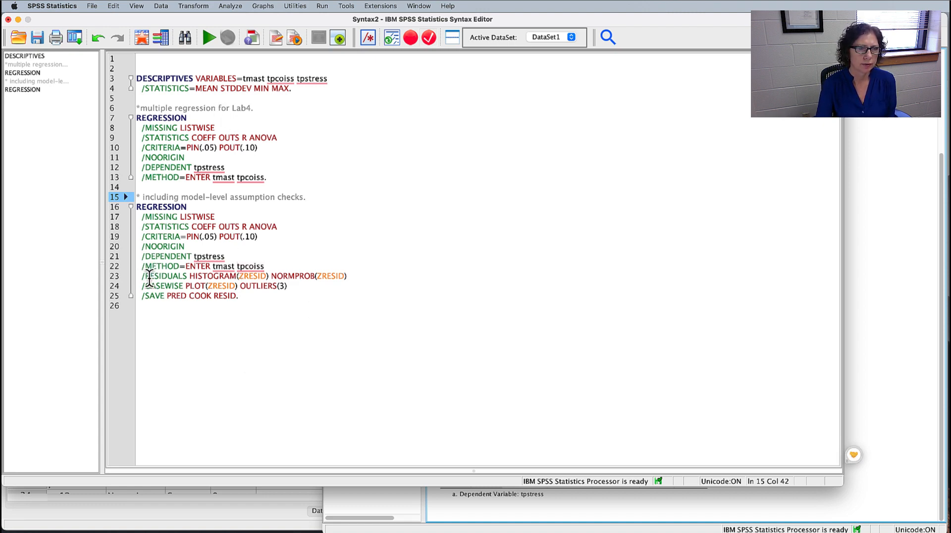
- Review the RESIDUALS, CASEWISE and SAVE subcommands of the second regression command
drag(149, 278, 344, 276)
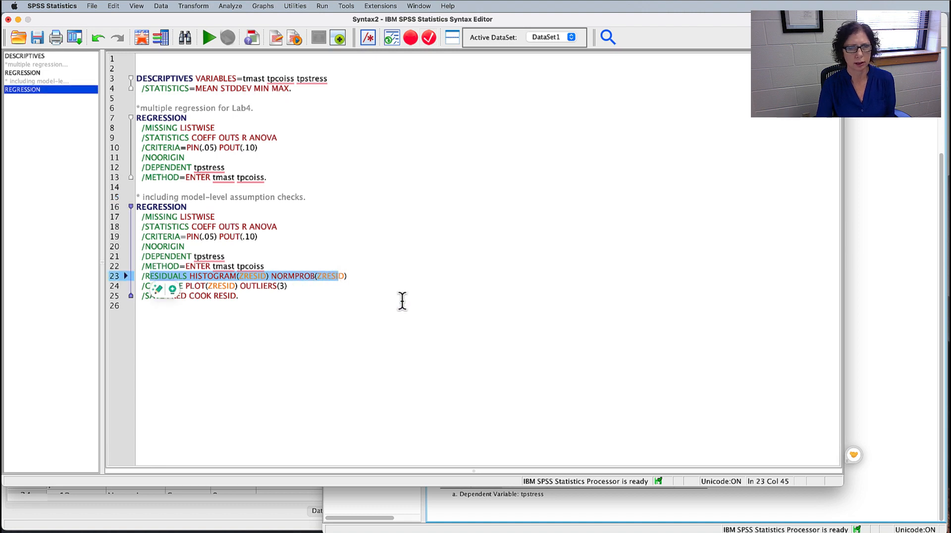
click(328, 325)
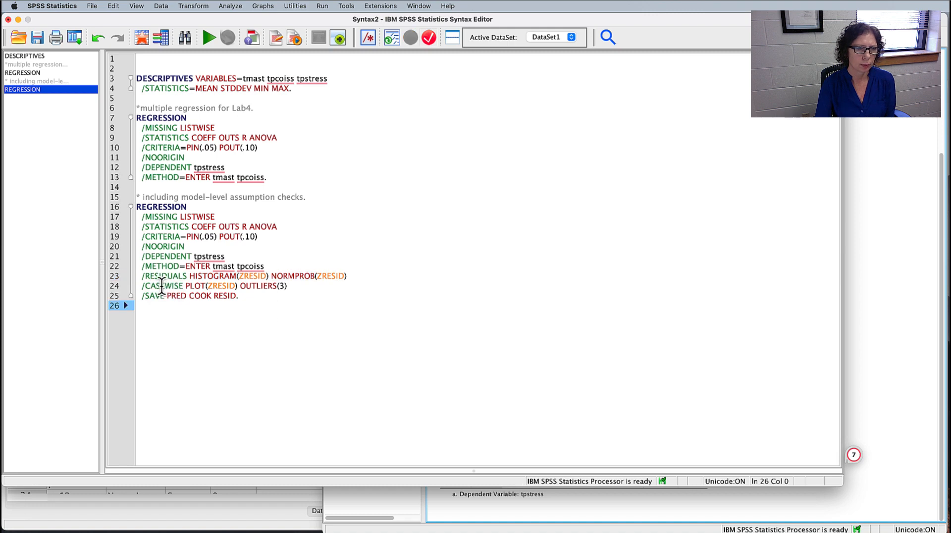
drag(161, 286, 274, 291)
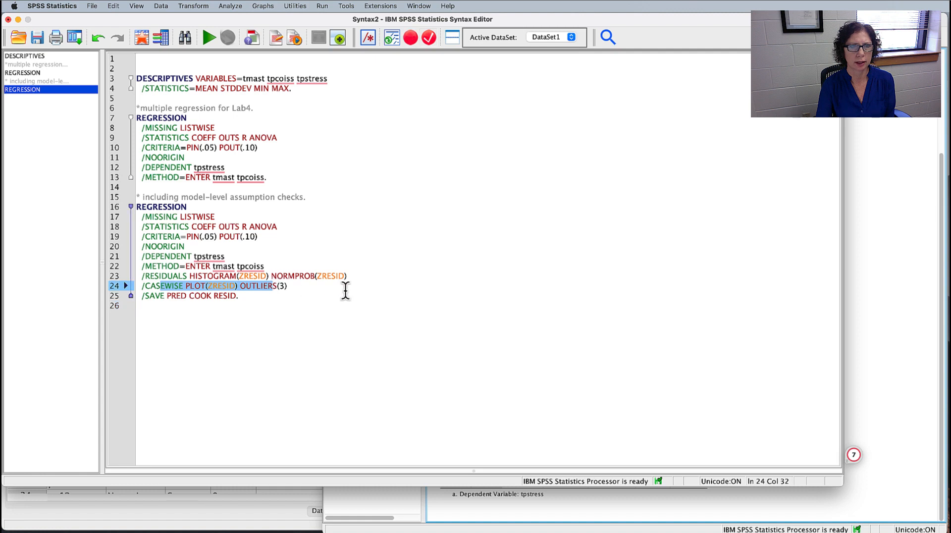
click(292, 297)
drag(253, 296, 138, 296)
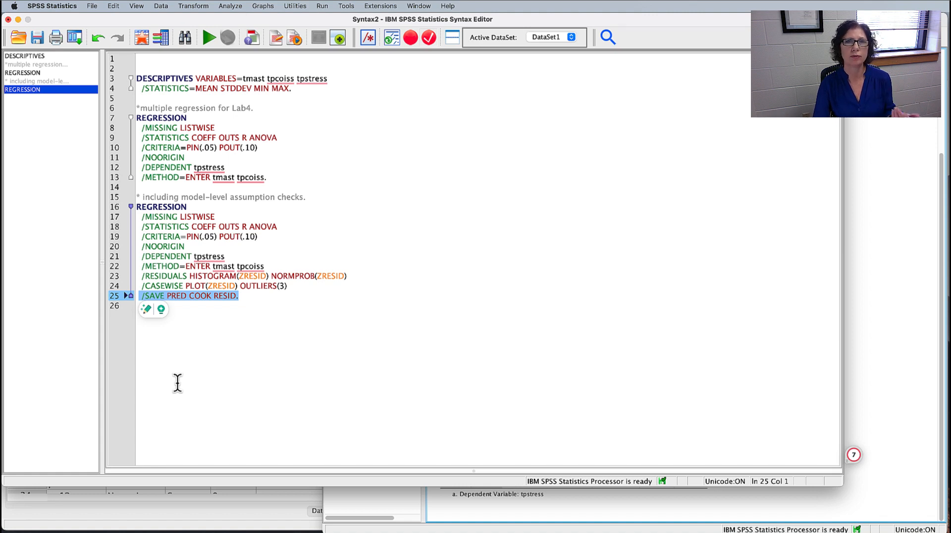
- Run the second regression command together with its assumption-check comment line
click(177, 382)
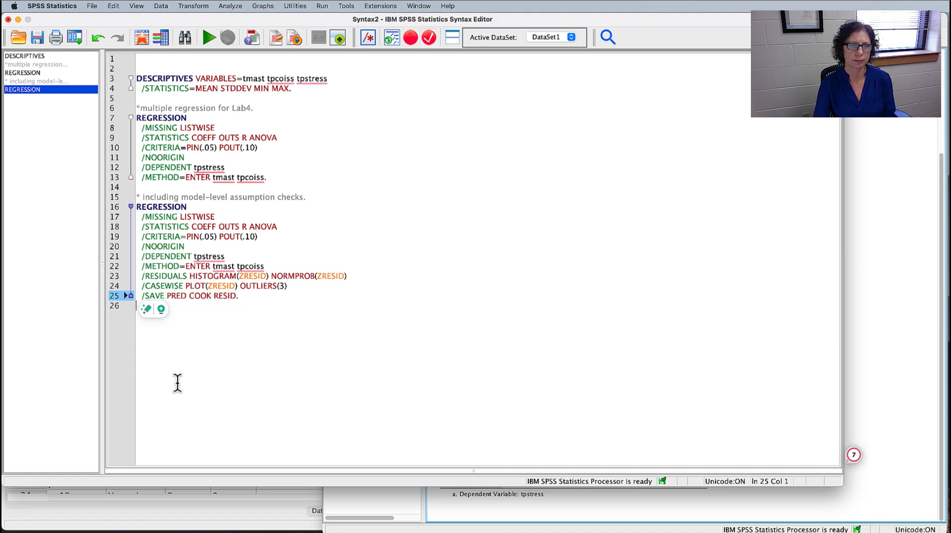
drag(252, 304, 138, 192)
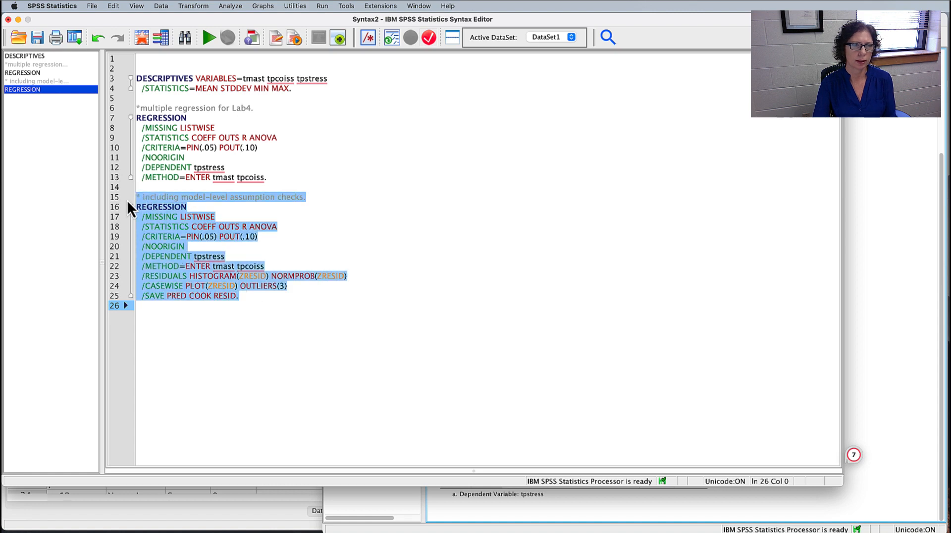
click(207, 37)
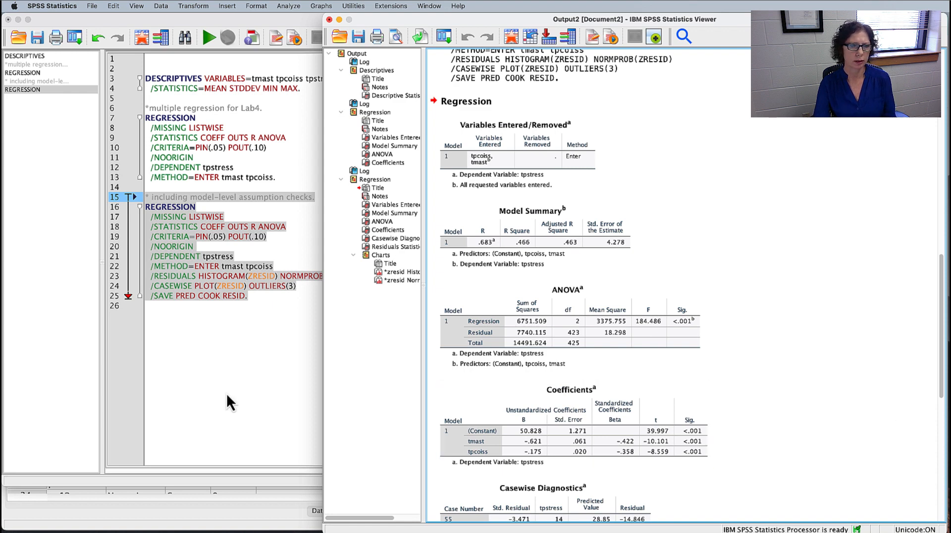
- In the variable list of survey.sav, move tpstress directly above the saved variable PRE_1
click(220, 512)
scroll(330, 239, down, 20)
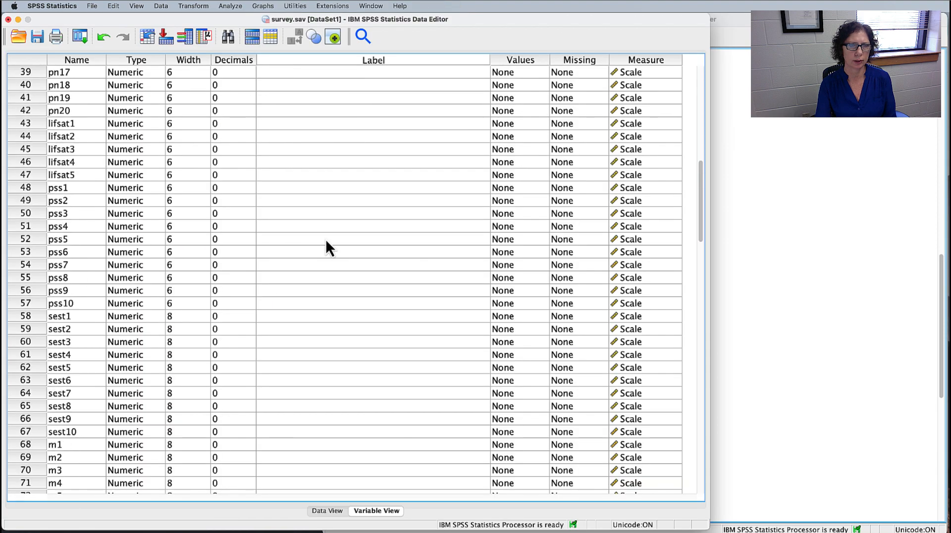
scroll(326, 239, up, 5)
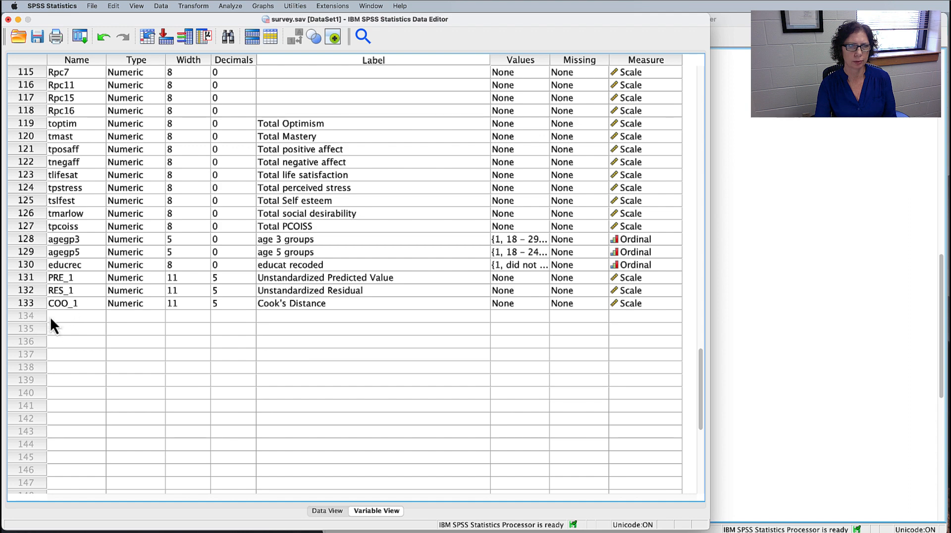
scroll(75, 342, up, 2)
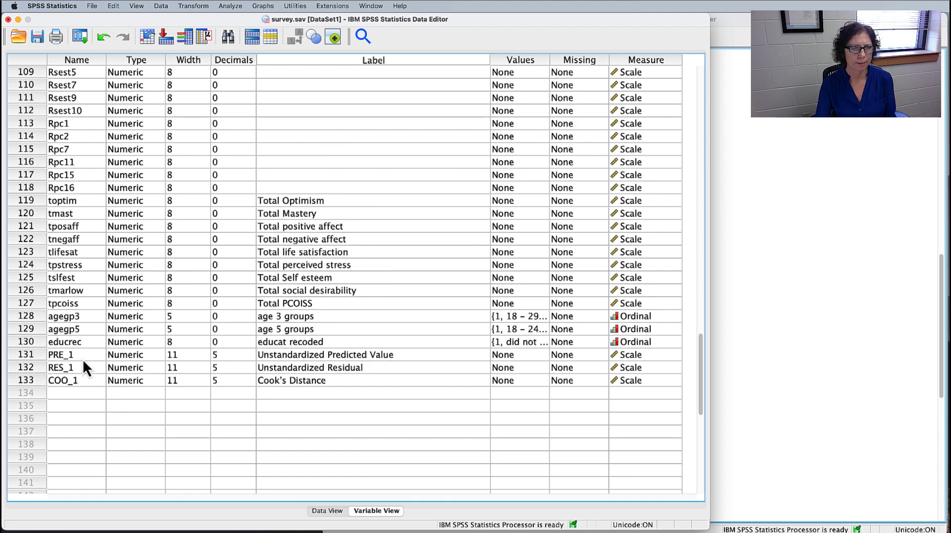
click(32, 266)
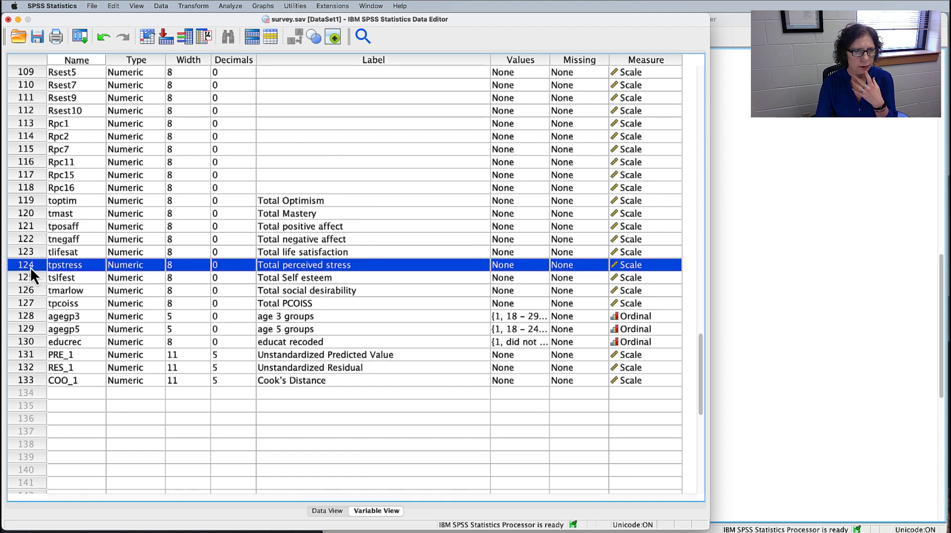
drag(31, 267, 29, 358)
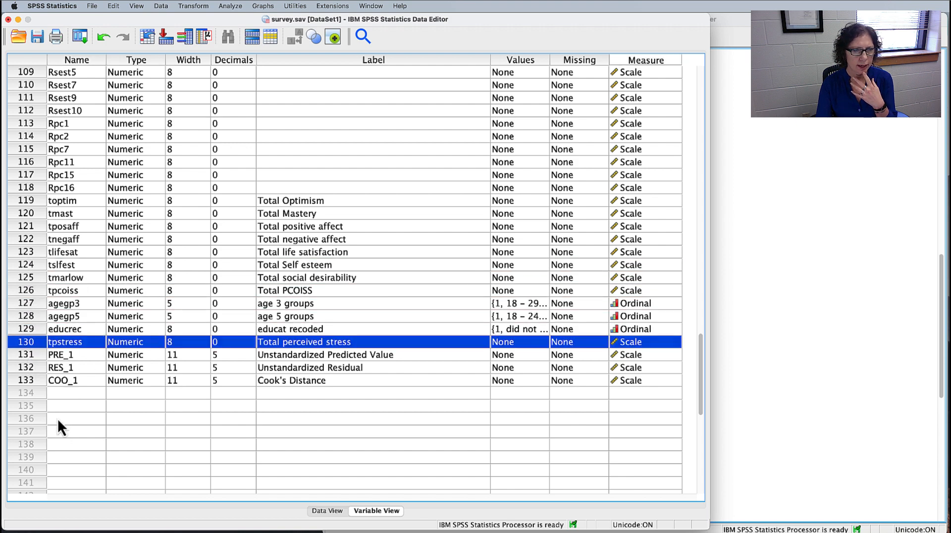
- Show tpstress in the case data and compare case 1's observed score, PRE_1 prediction and RES_1 residual
double_click(27, 343)
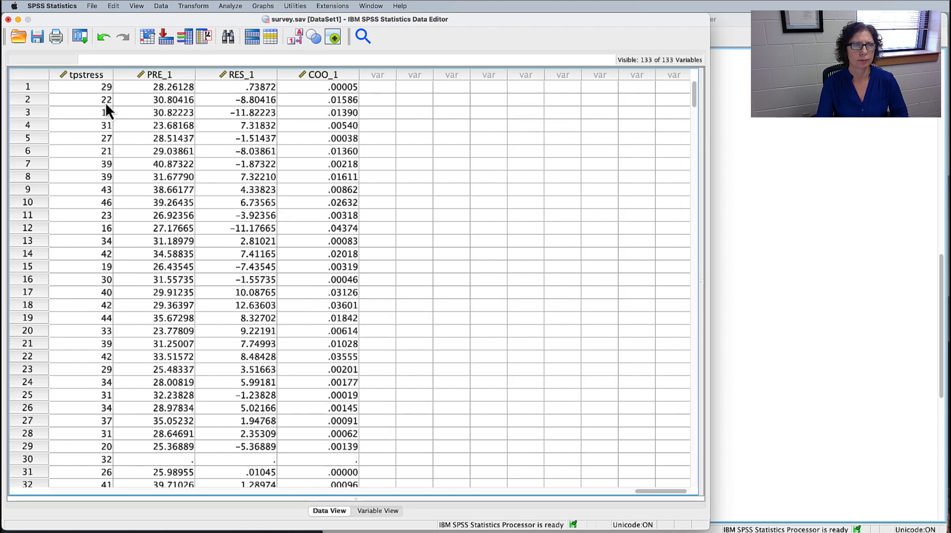
click(174, 87)
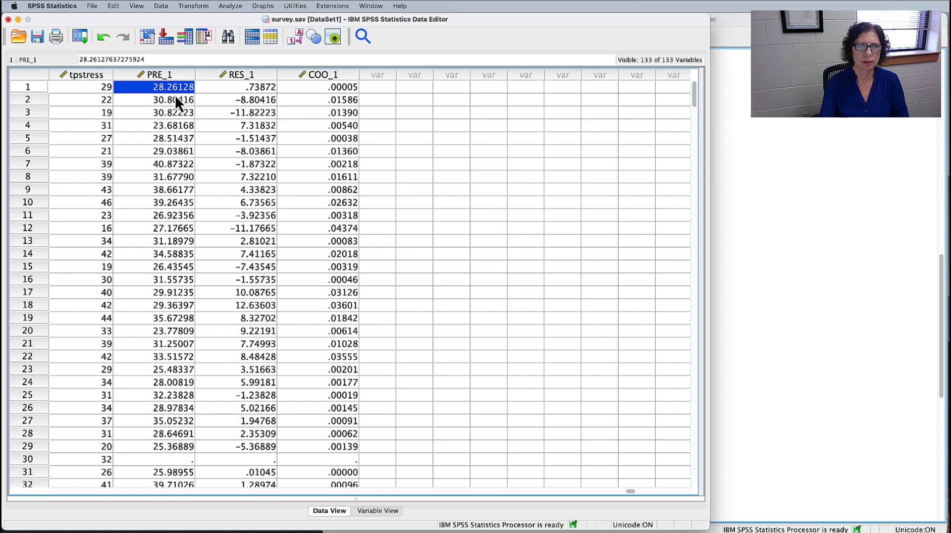
click(250, 92)
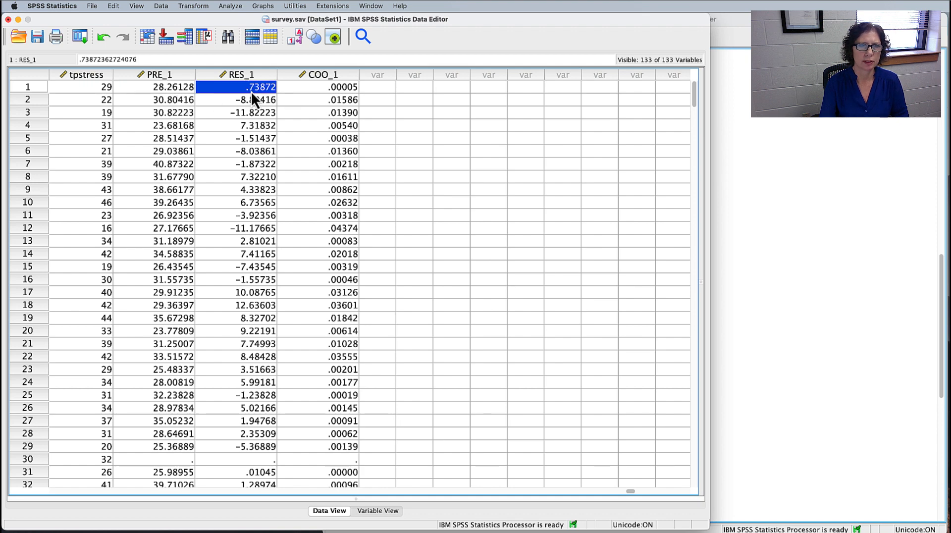
click(93, 91)
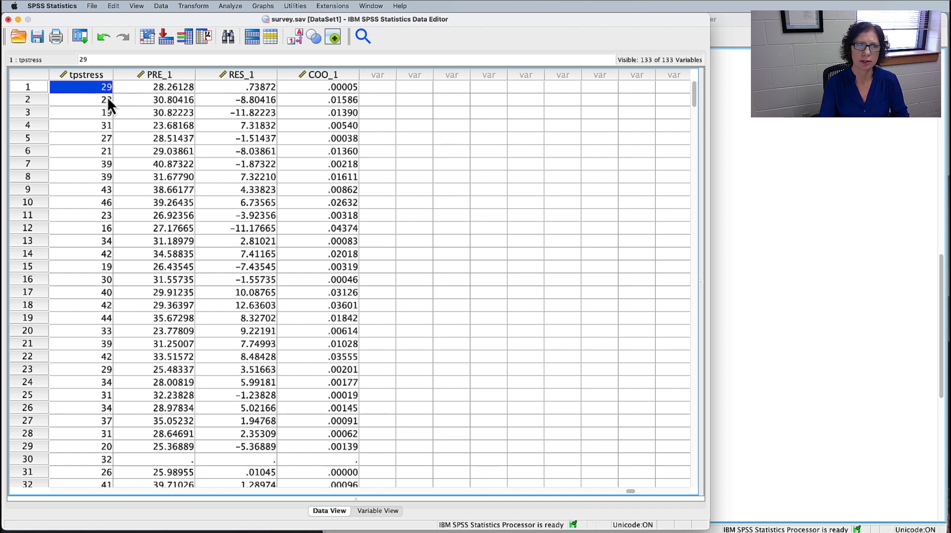
click(171, 90)
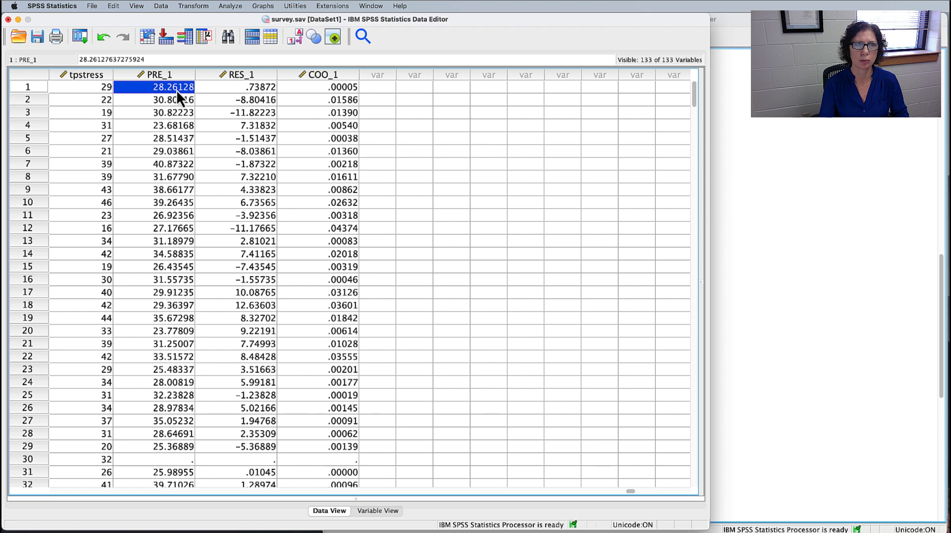
click(255, 90)
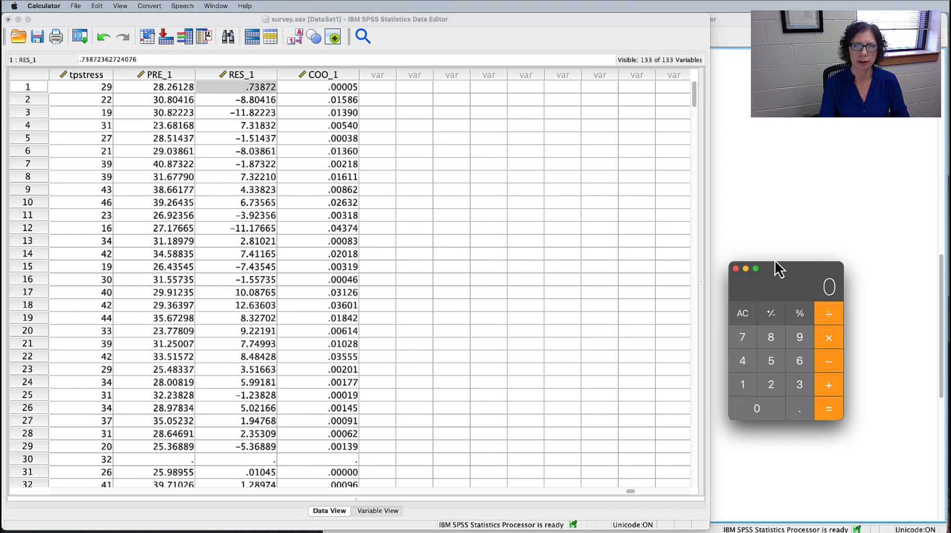
- In the Calculator, subtract case 1's predicted value from its observed stress score (29 − 28.26128) and compare the result with RES_1
drag(775, 261, 518, 110)
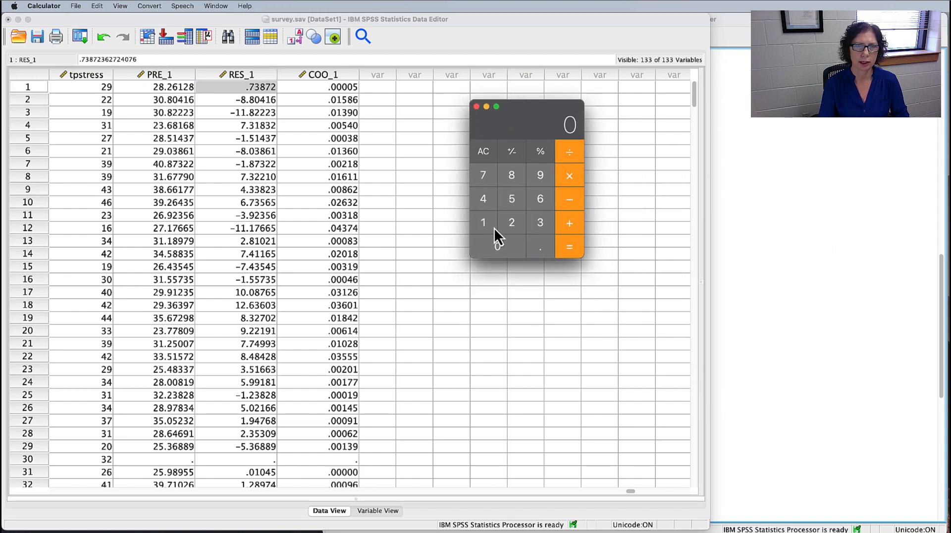
click(509, 222)
click(539, 176)
click(513, 225)
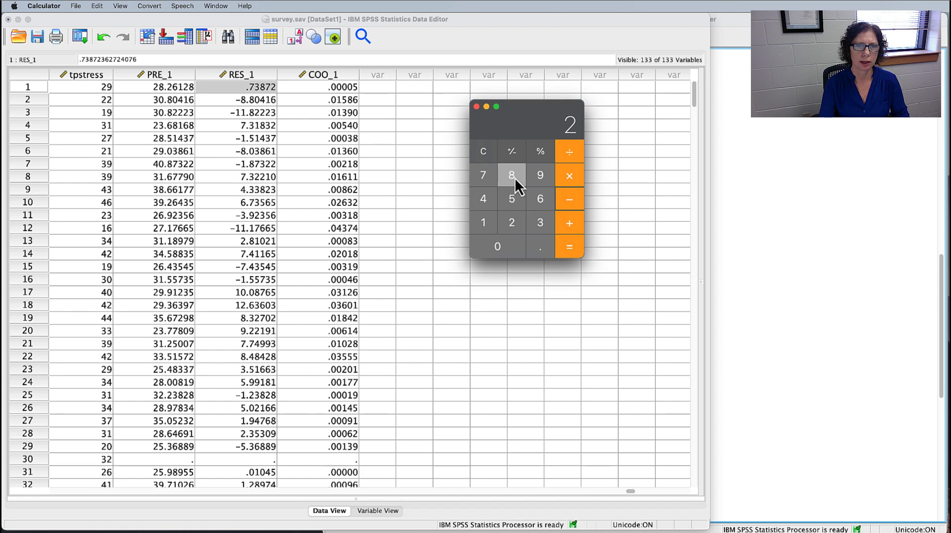
click(515, 177)
click(538, 246)
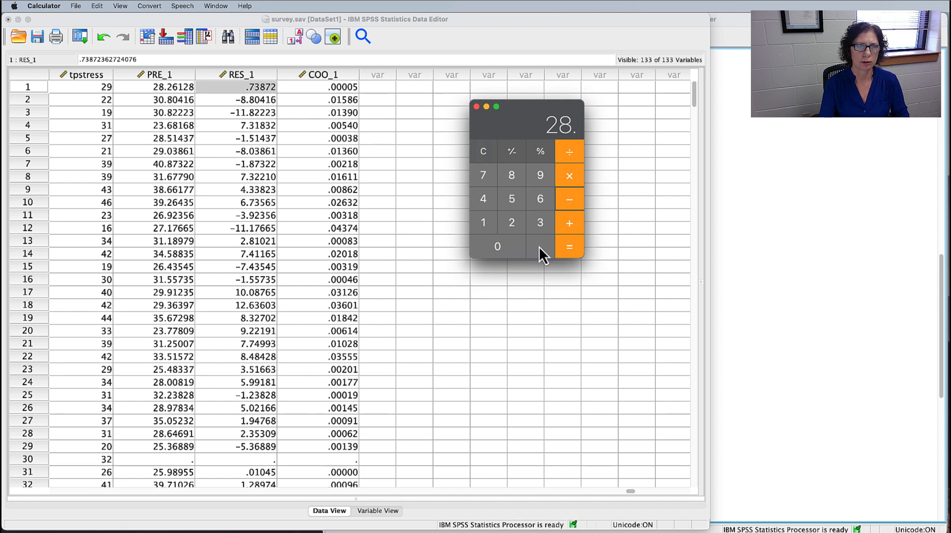
click(511, 223)
click(539, 200)
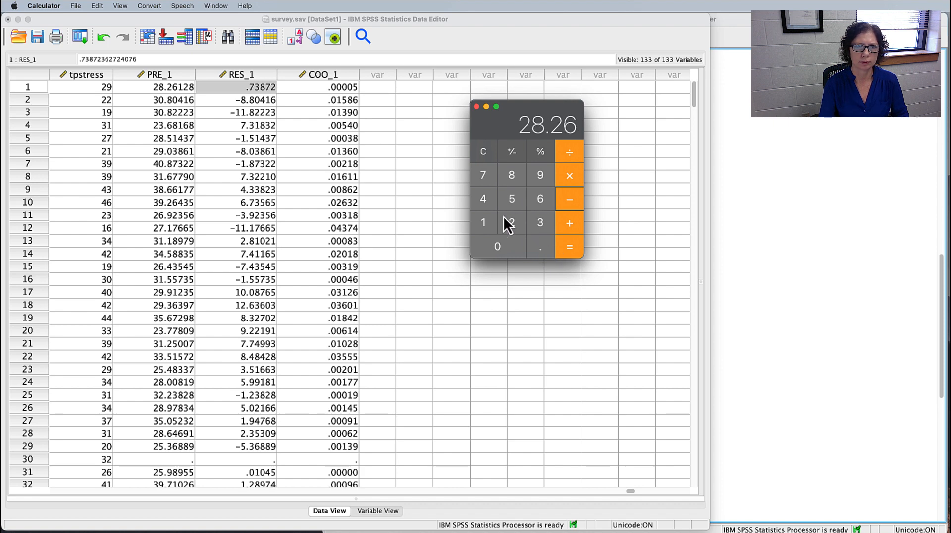
click(482, 224)
click(511, 222)
click(512, 177)
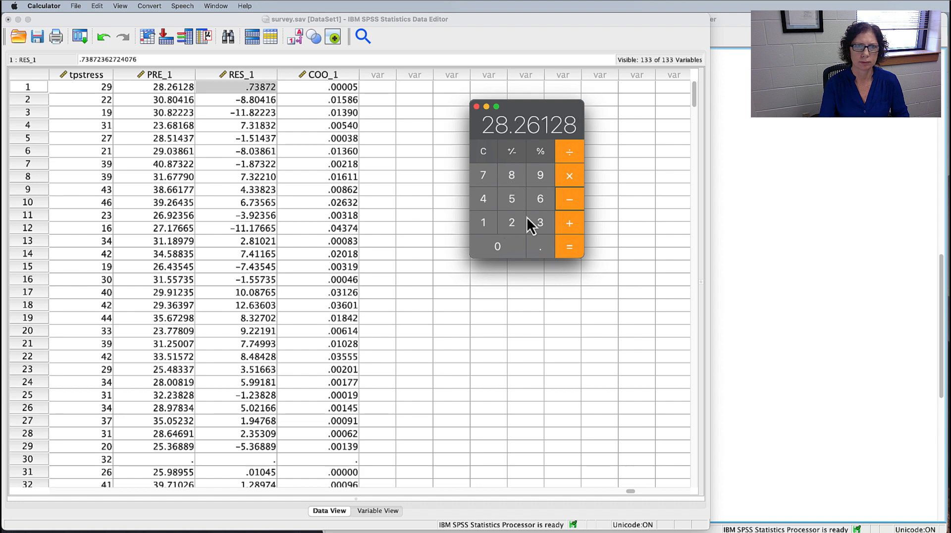
click(567, 247)
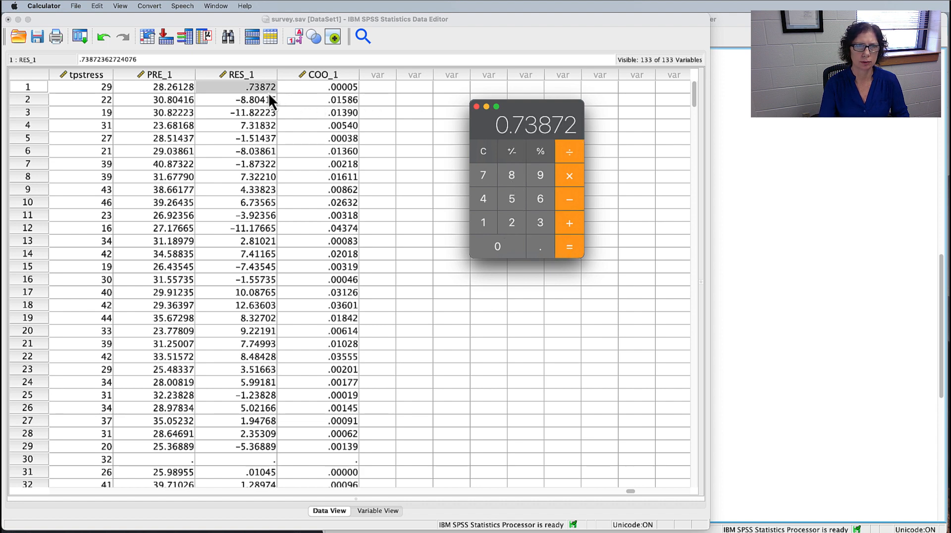
click(255, 91)
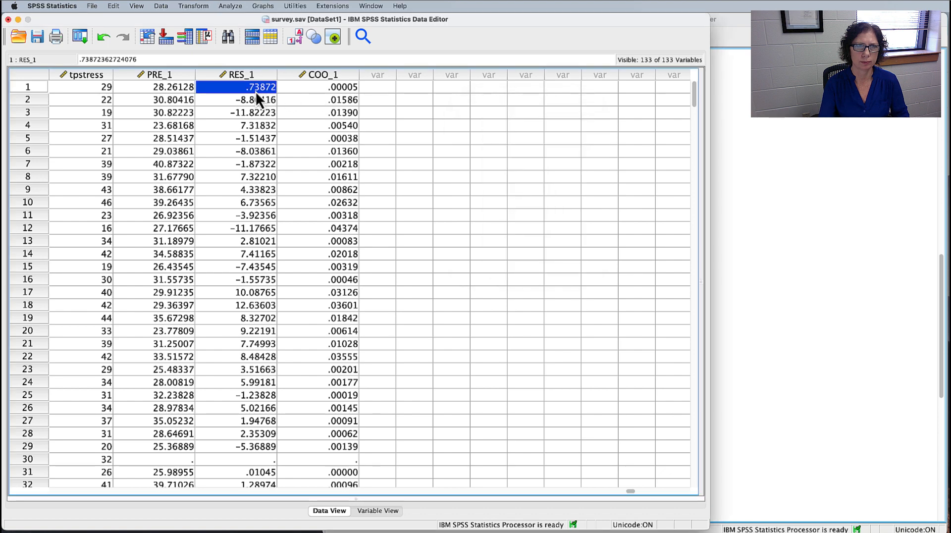
- Close the Calculator and return to the regression results in the output viewer
key(super+Tab)
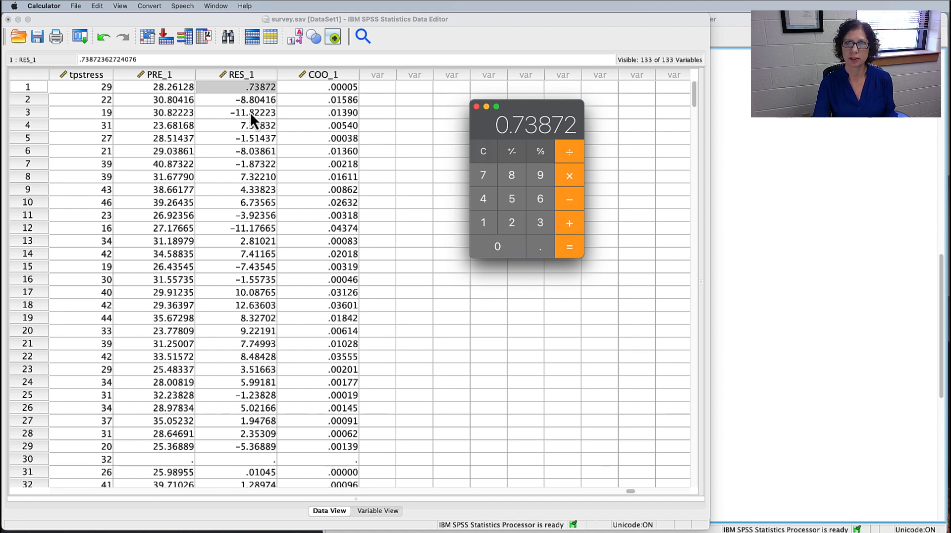
click(476, 106)
click(821, 215)
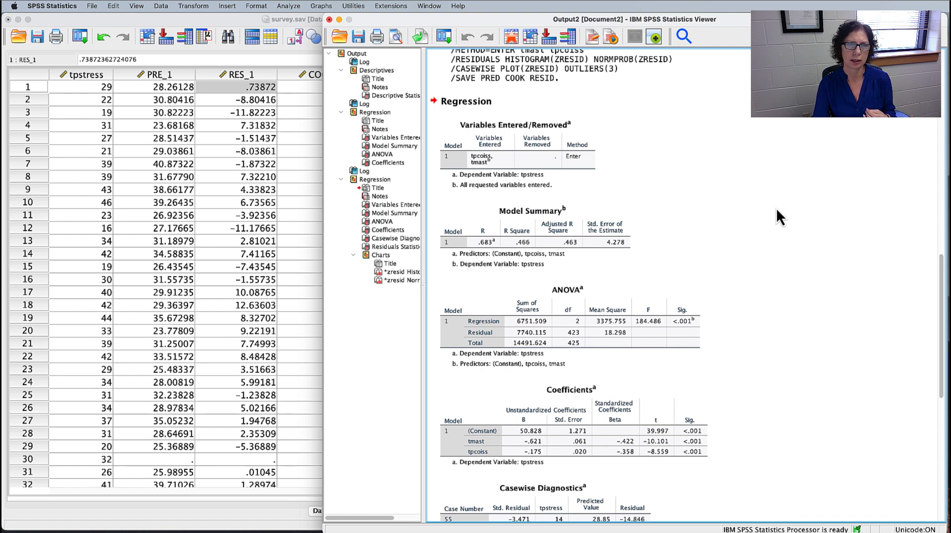
- Set up a two-tailed Pearson bivariate correlation of tmast and tpcoiss and paste its command into the syntax file
click(290, 7)
mouse_move(291, 125)
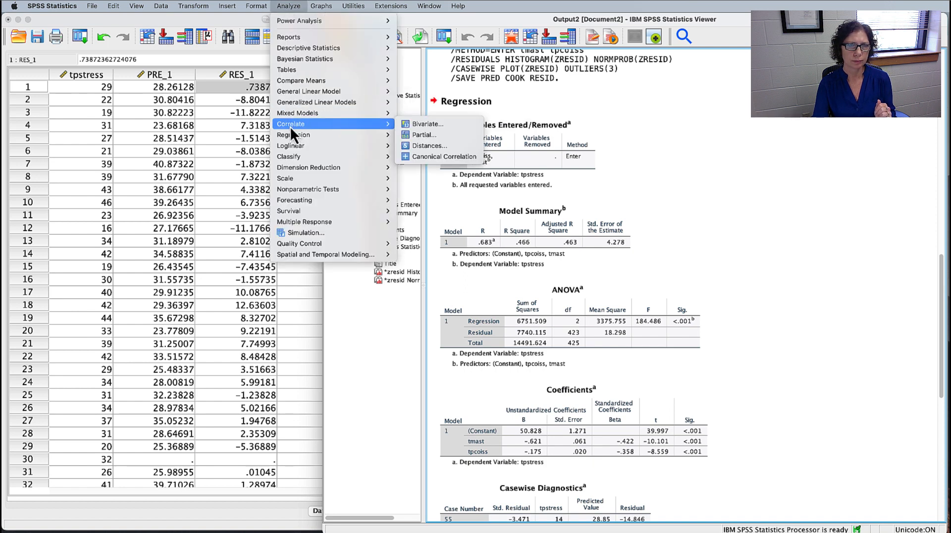
click(426, 125)
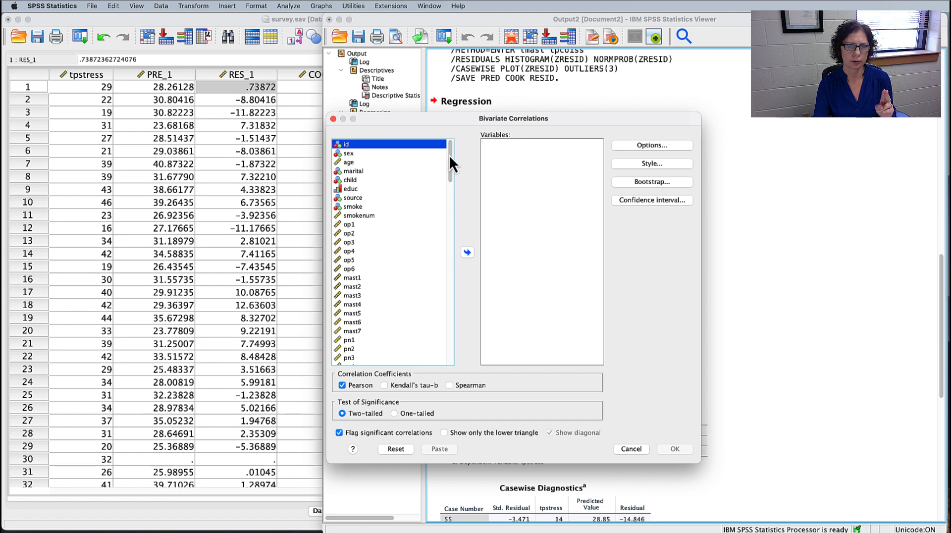
drag(450, 155, 468, 406)
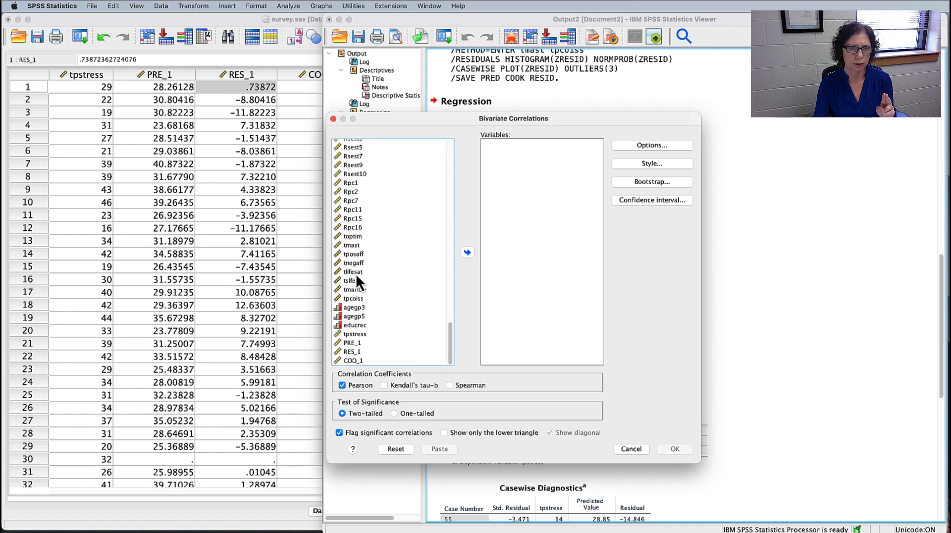
click(352, 246)
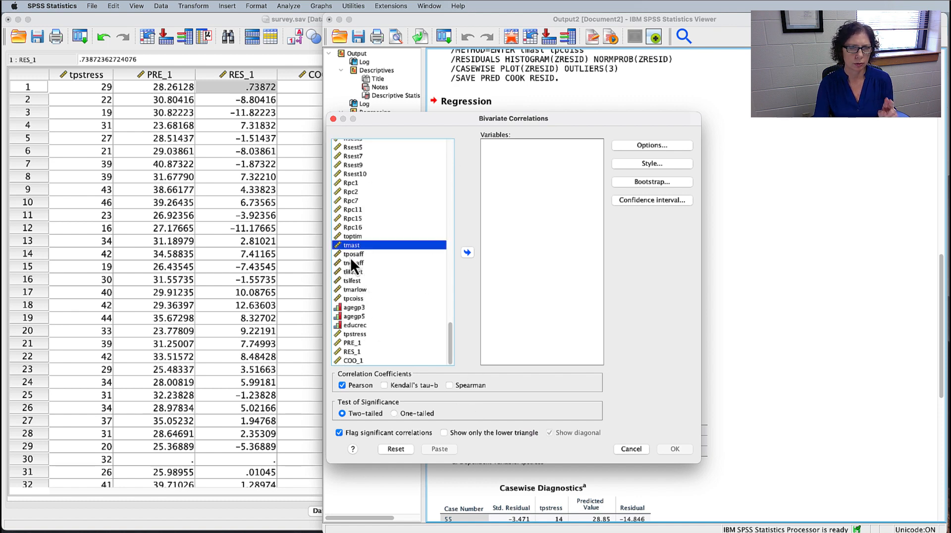
super+click(354, 299)
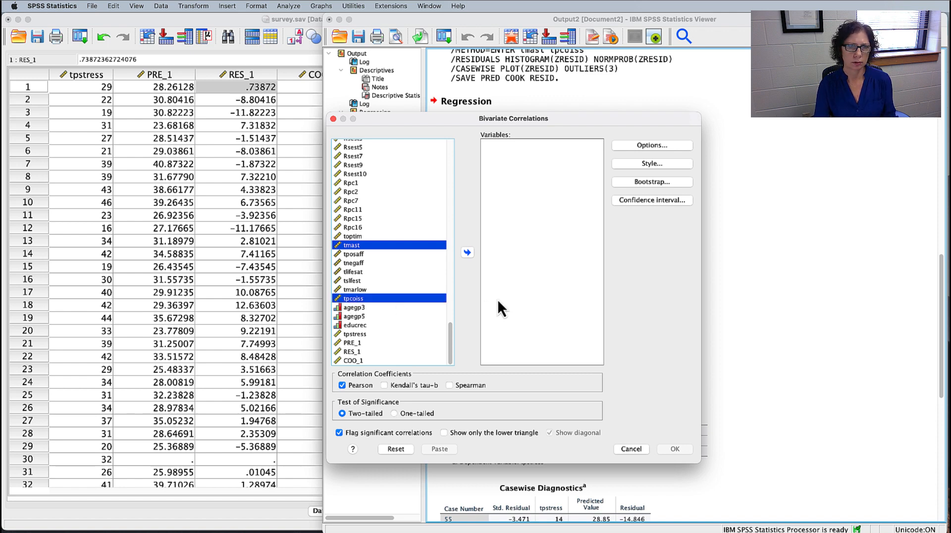
click(466, 253)
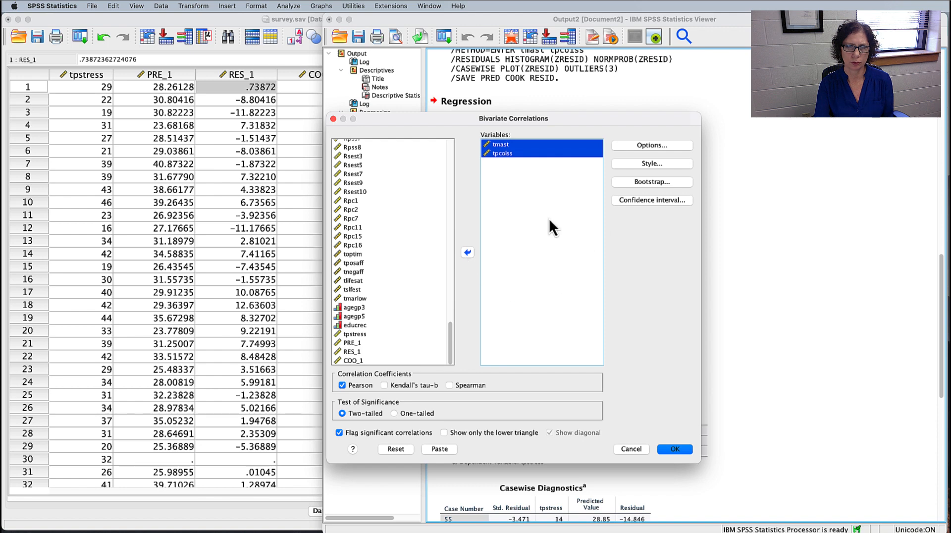
click(439, 448)
click(603, 323)
scroll(602, 323, down, 10)
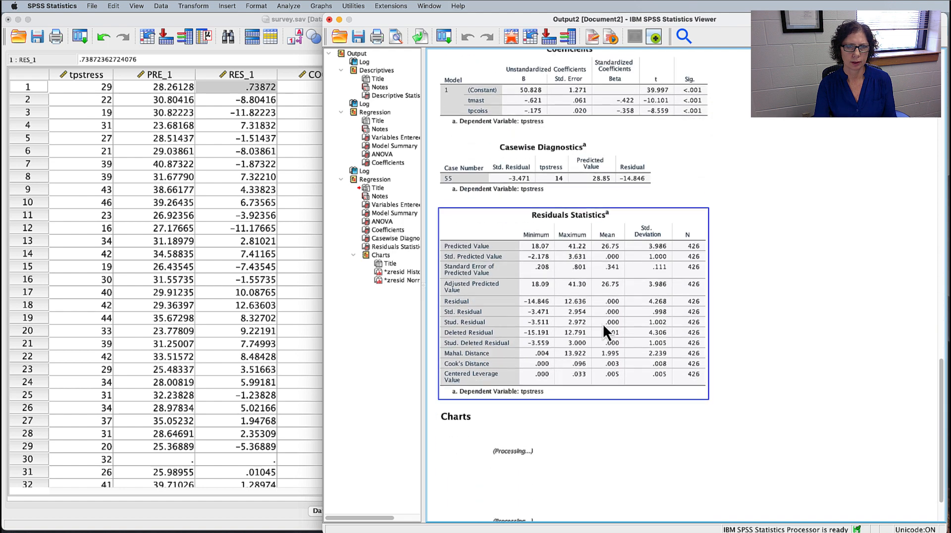
key(super+Tab)
key(super+Tab)
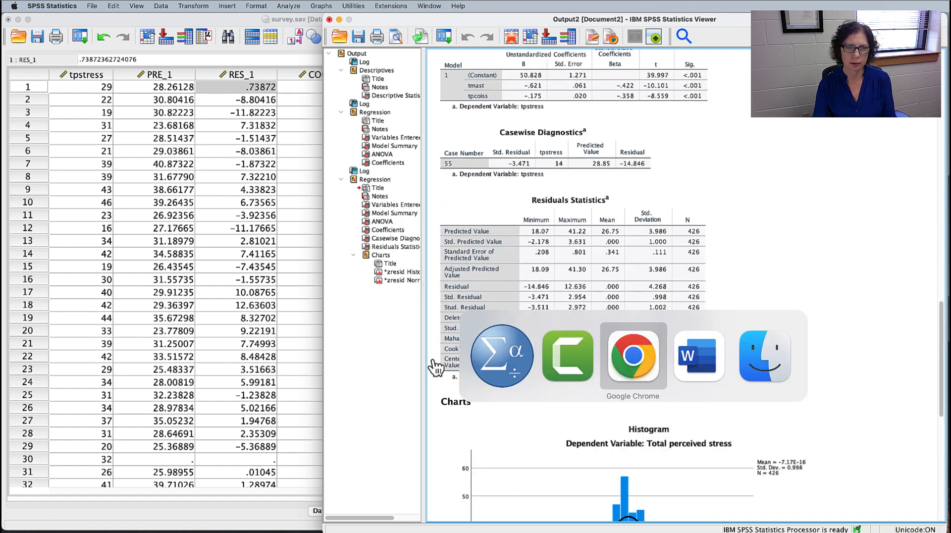
key(super+Tab)
key(super+Tab)
key(super+Tab)
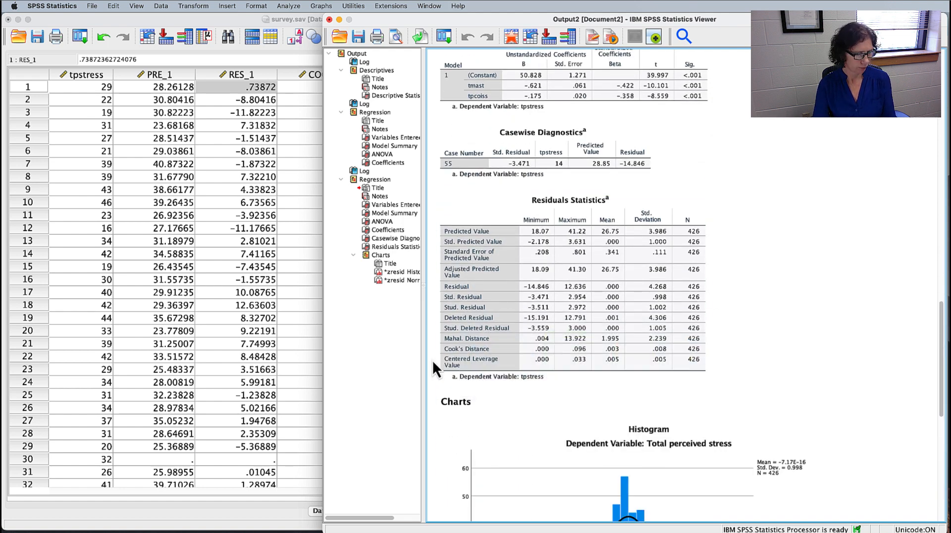
- In the syntax file, run only the CORRELATIONS command for tmast and tpcoiss and show its output
key(super+grave)
key(super+grave)
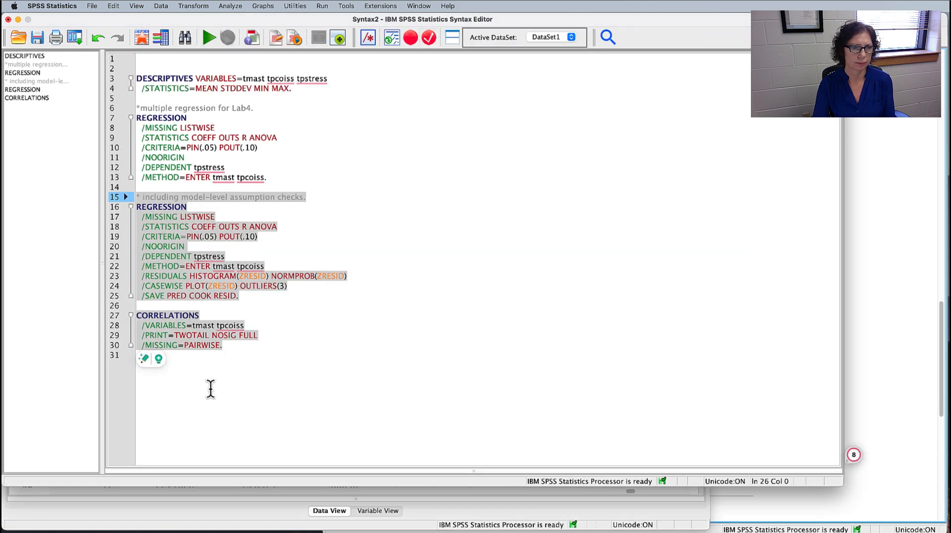
shift+click(228, 354)
click(231, 352)
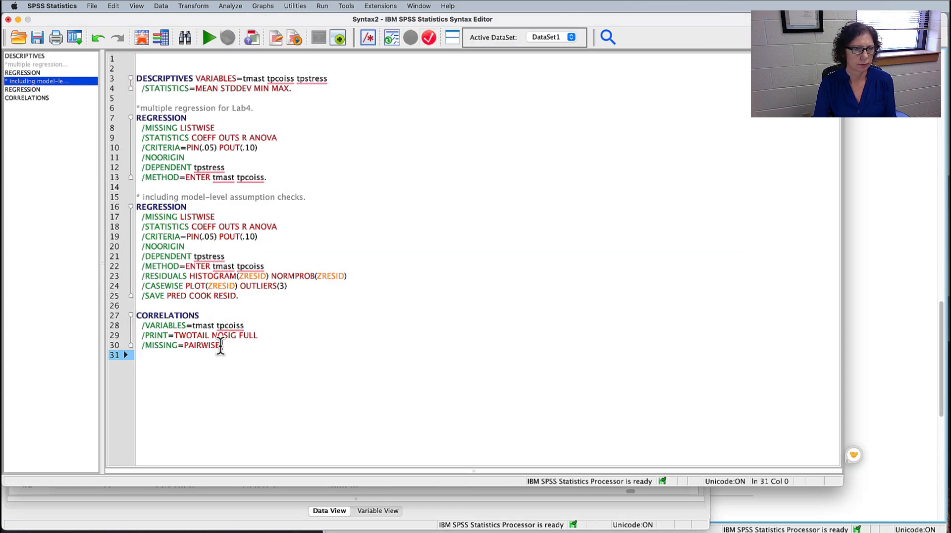
shift+click(117, 308)
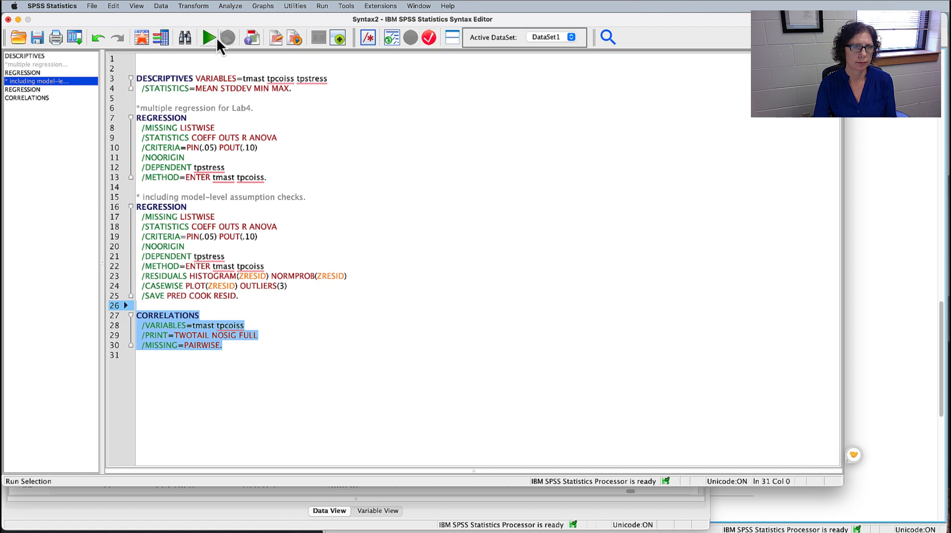
click(210, 38)
scroll(646, 464, down, 2)
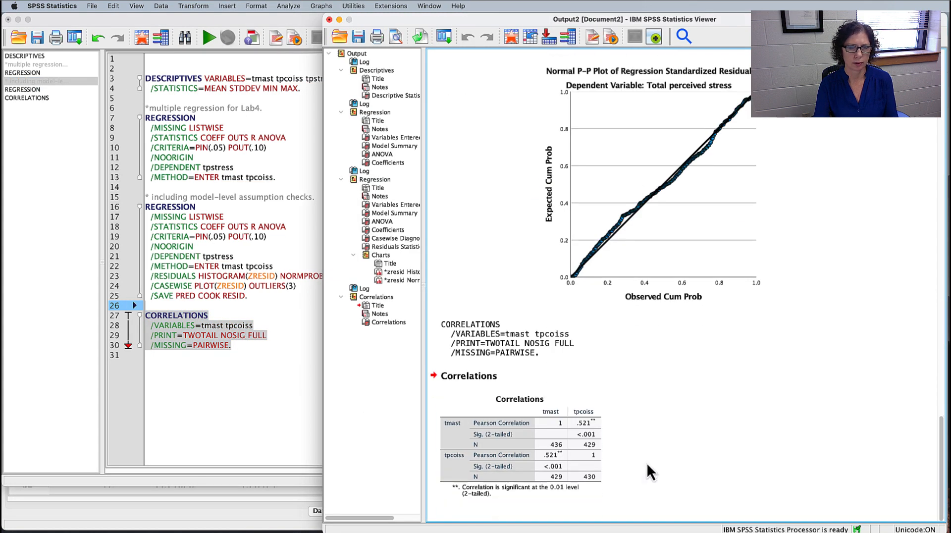
- Add the comment "*checking multicollinearity." on its own line directly above the CORRELATIONS command
click(183, 307)
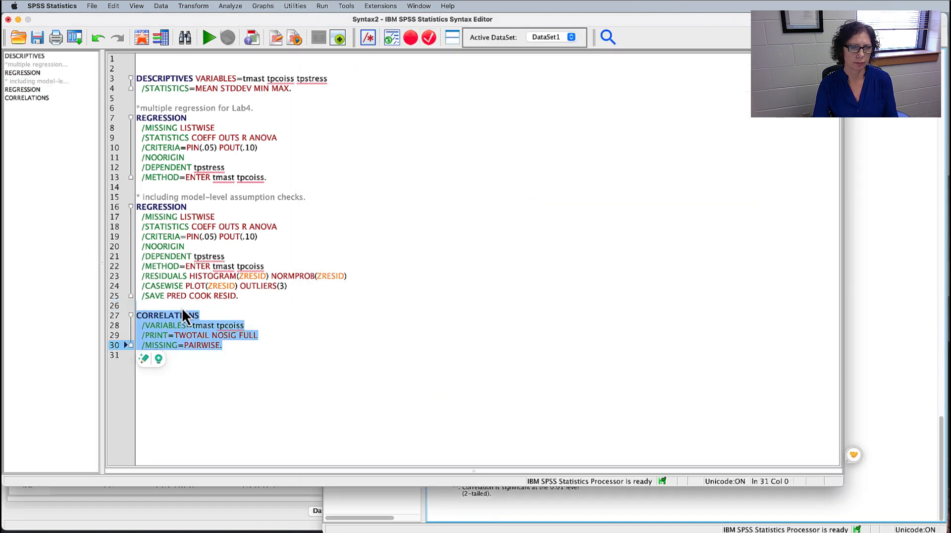
click(184, 307)
key(Return)
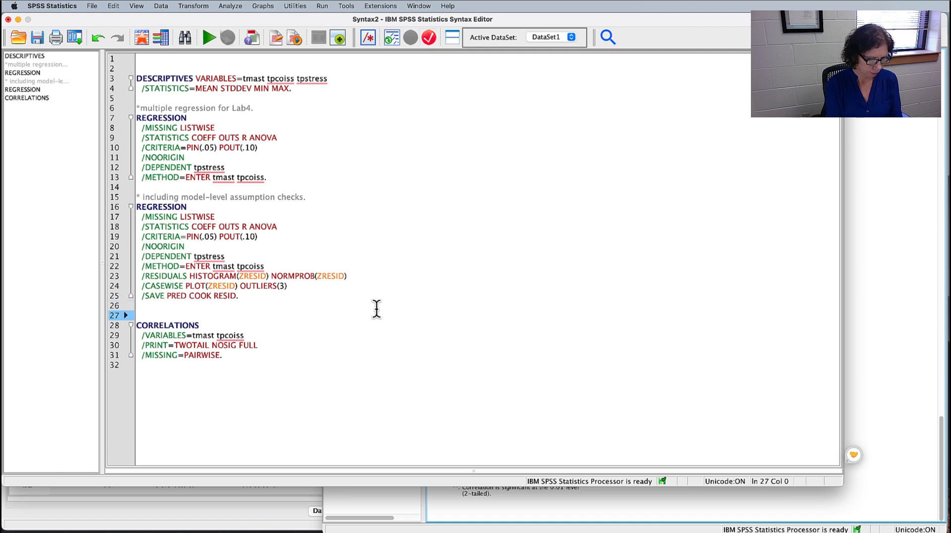
text(*checking mu)
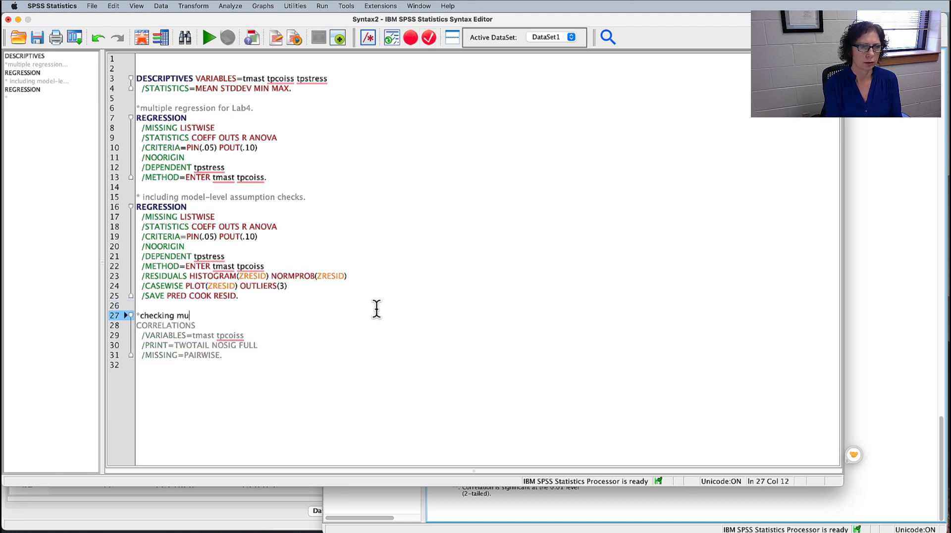
text(lticolli)
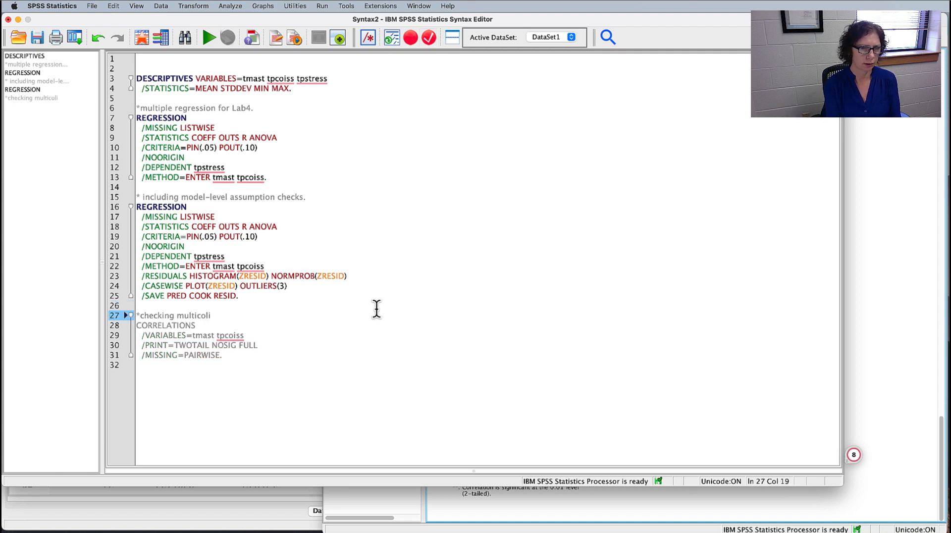
text(nearity.)
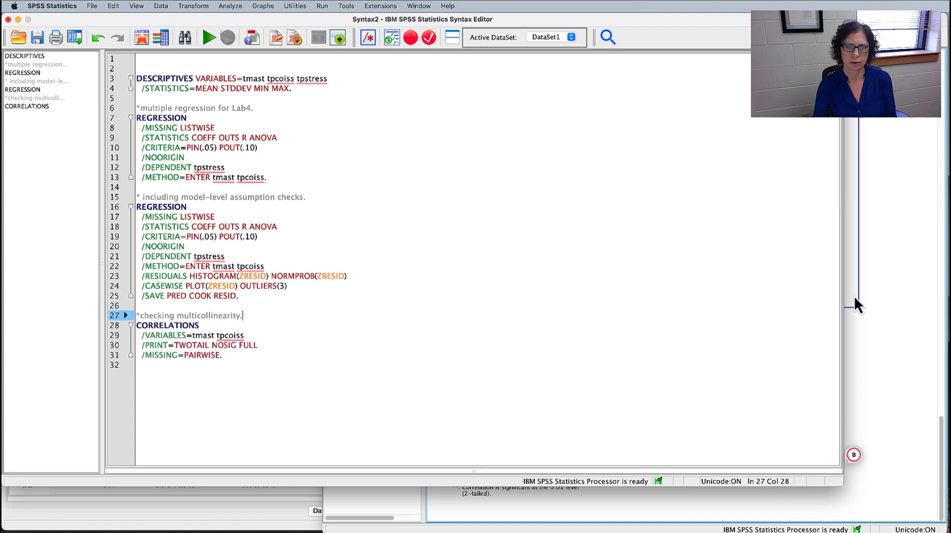
- Examine the Pearson correlation between tmast and tpcoiss in the Correlations output table
click(902, 307)
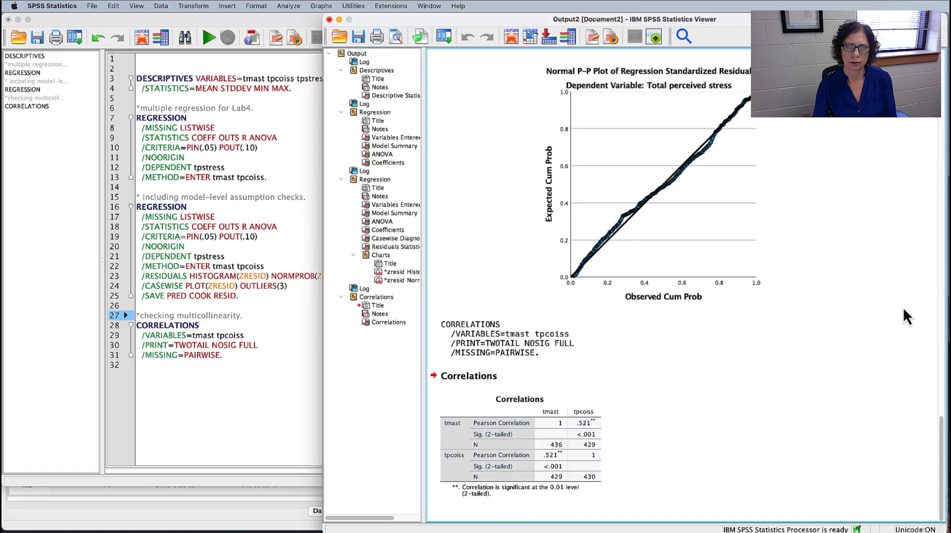
click(588, 429)
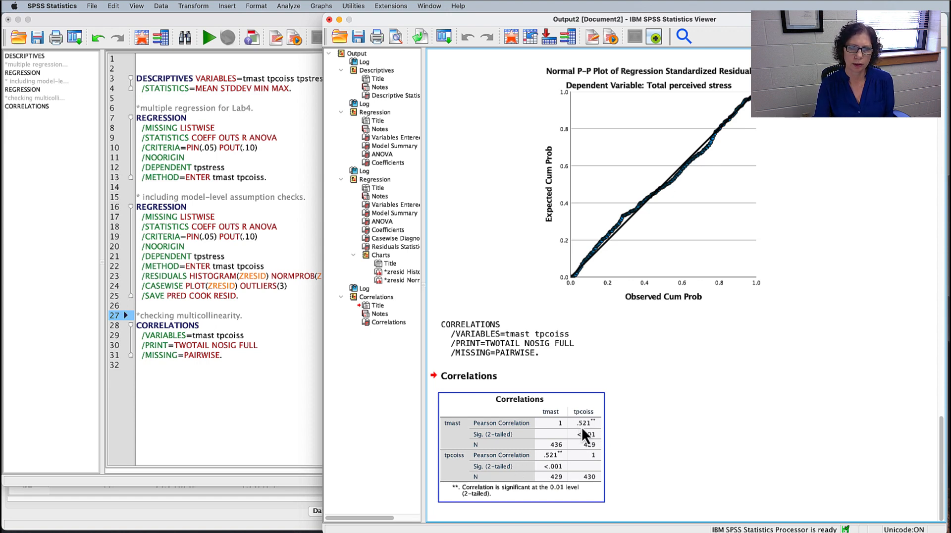
click(704, 433)
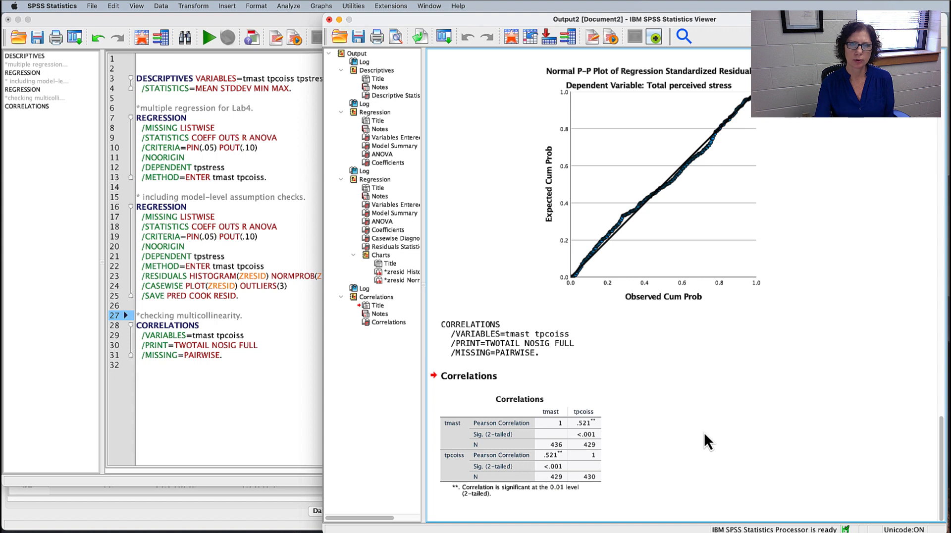
click(586, 431)
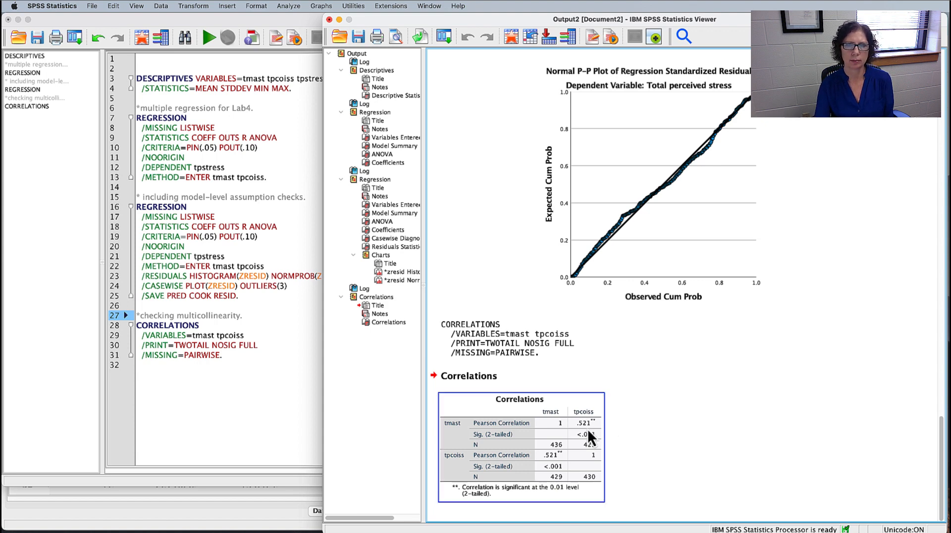
click(748, 436)
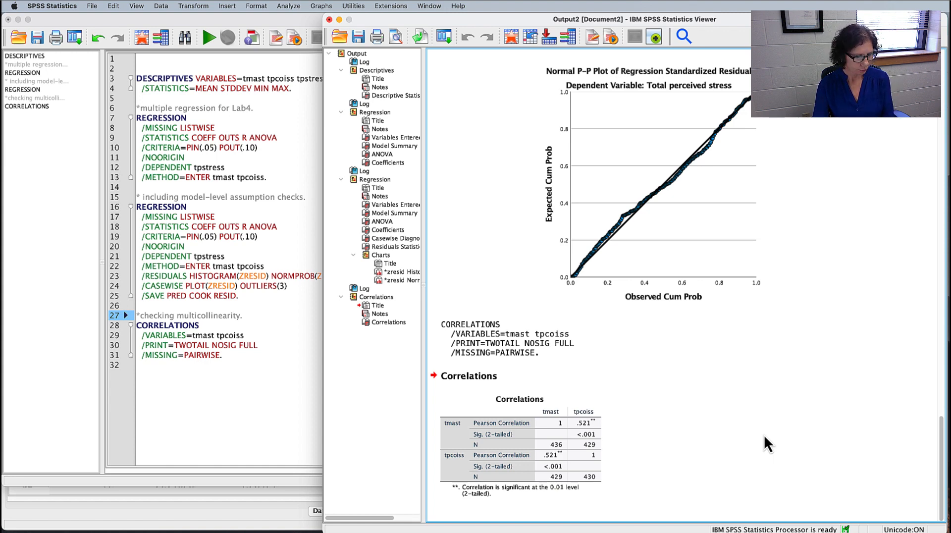
- In the variable list of survey.sav, find and highlight the individual mastery items mast1 through mast7
click(243, 524)
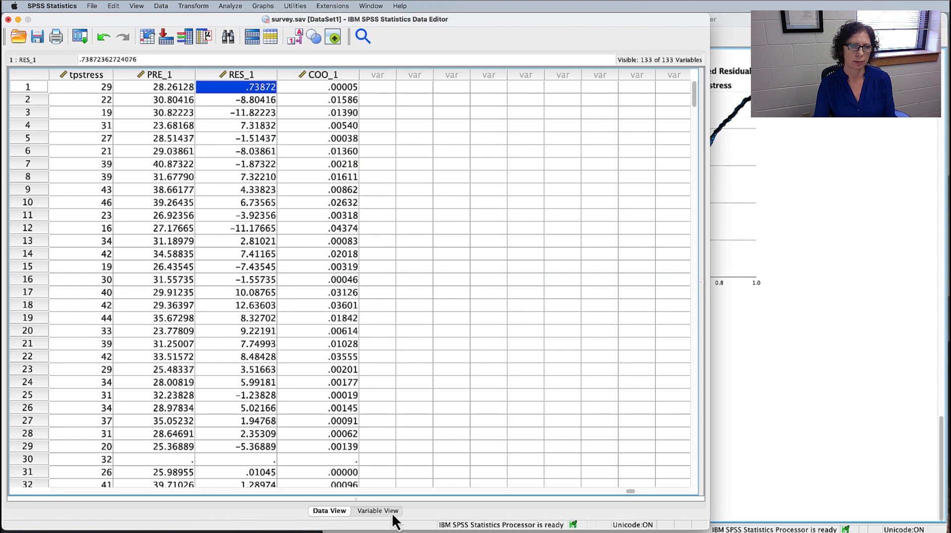
click(377, 510)
scroll(280, 431, up, 3)
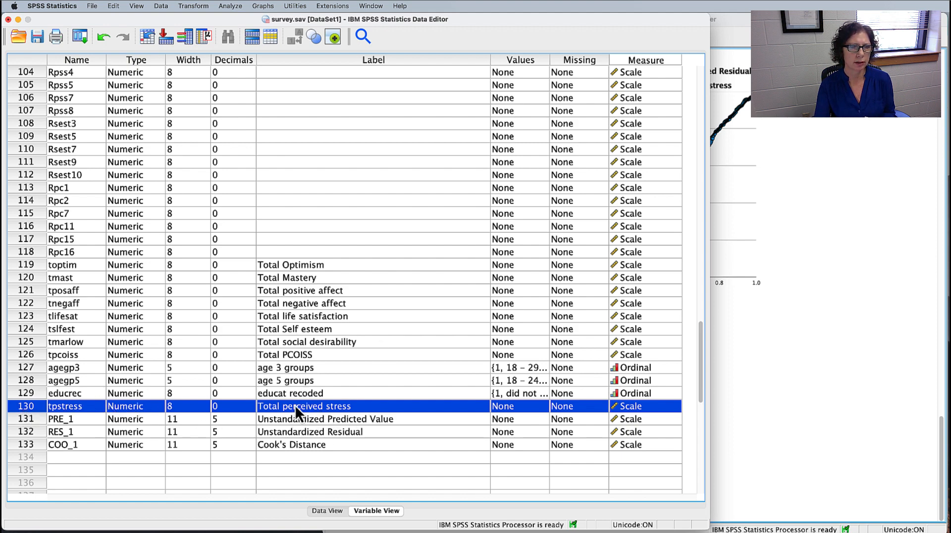
scroll(295, 405, up, 5)
scroll(295, 405, up, 15)
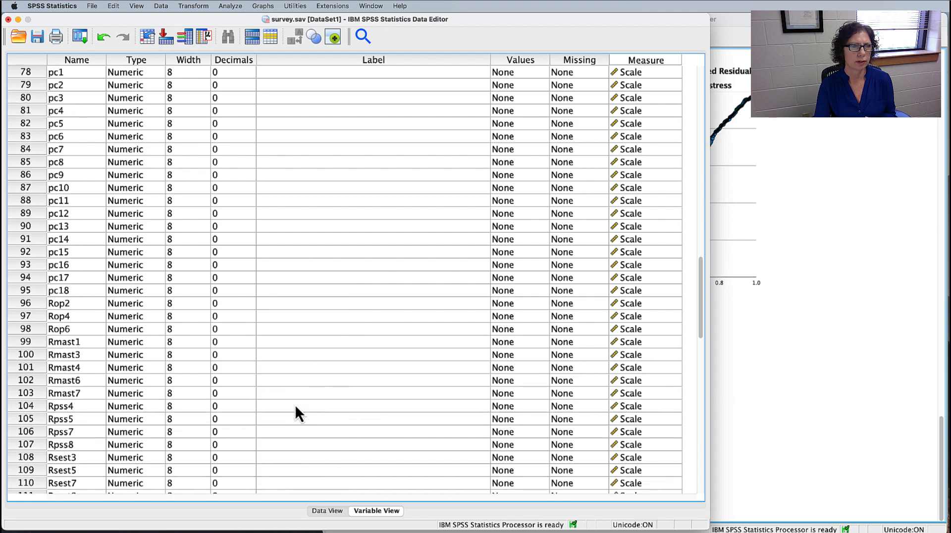
scroll(296, 405, down, 4)
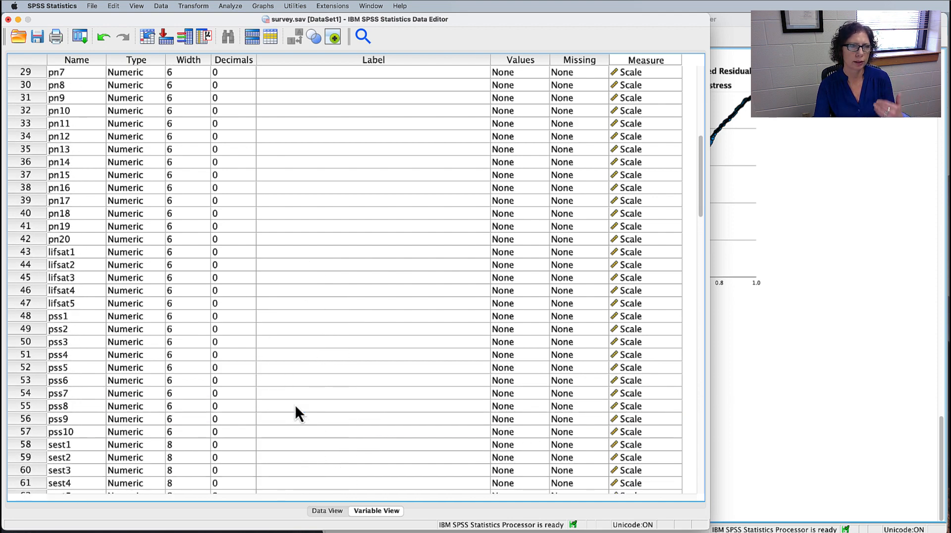
scroll(295, 405, up, 6)
click(32, 151)
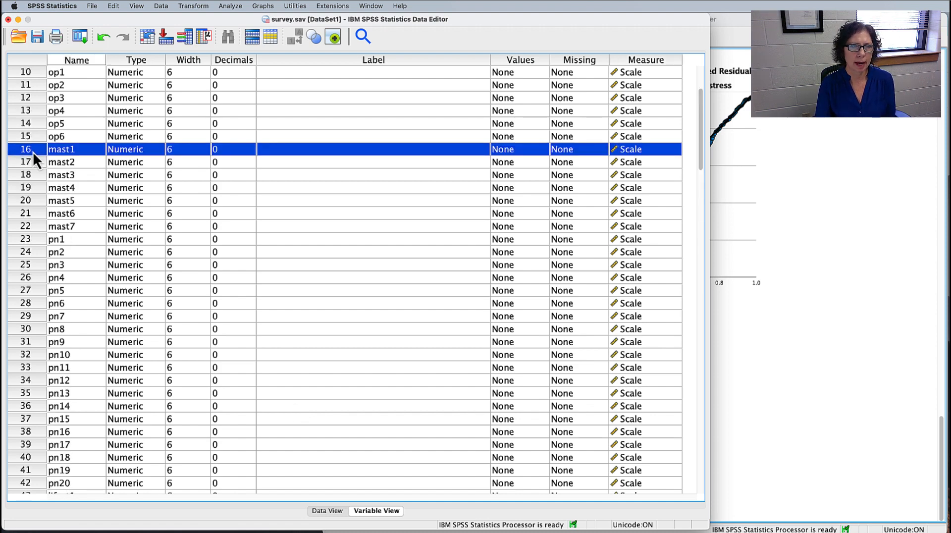
shift+click(35, 226)
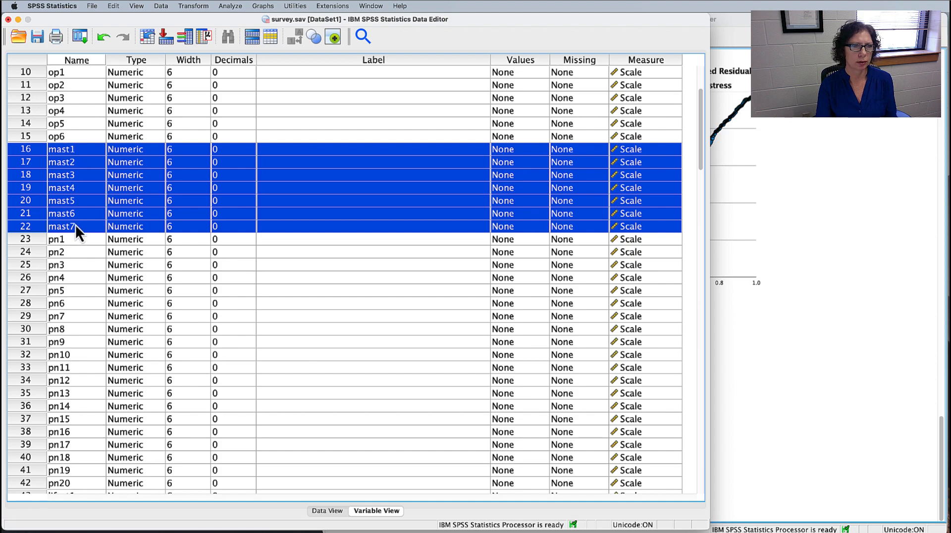
- Locate the total scores tmast and tpcoiss in the variable list and examine their labels
scroll(123, 231, down, 20)
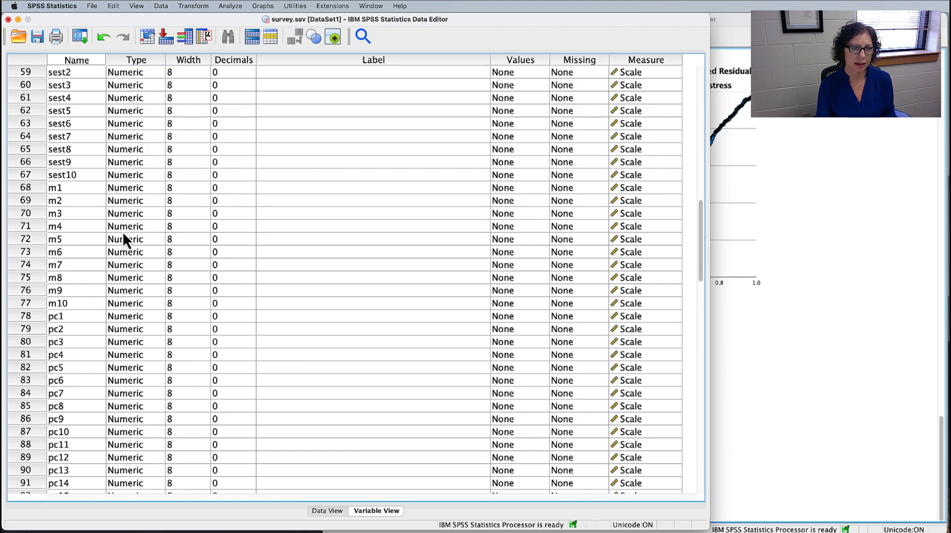
scroll(123, 239, up, 5)
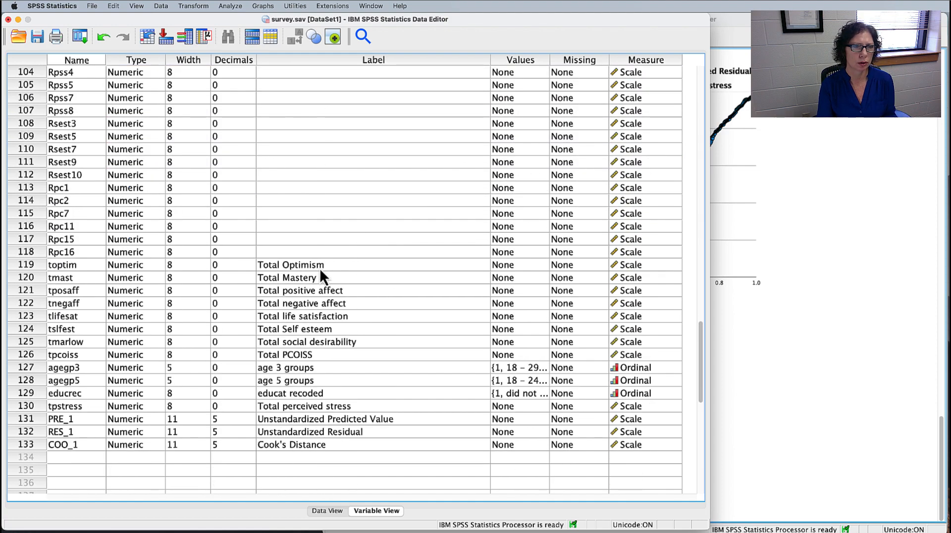
click(23, 277)
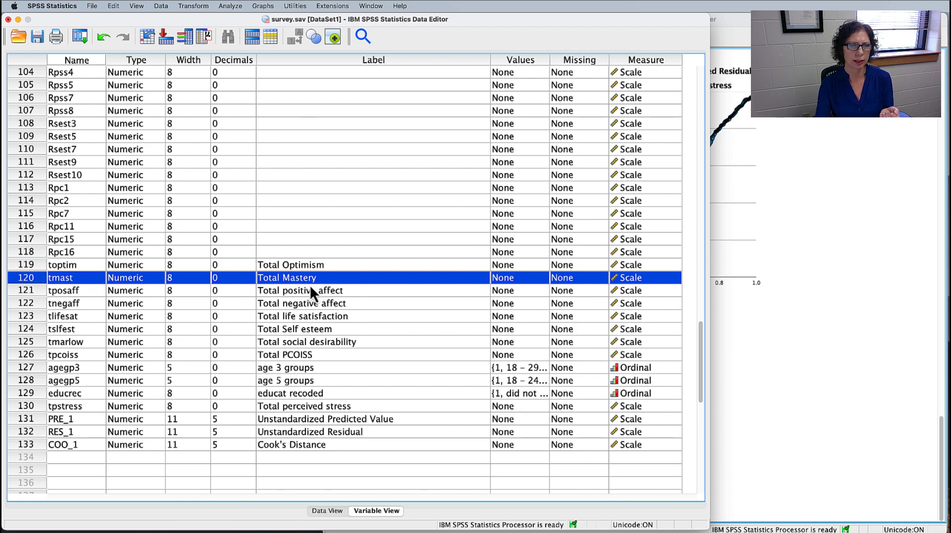
click(30, 353)
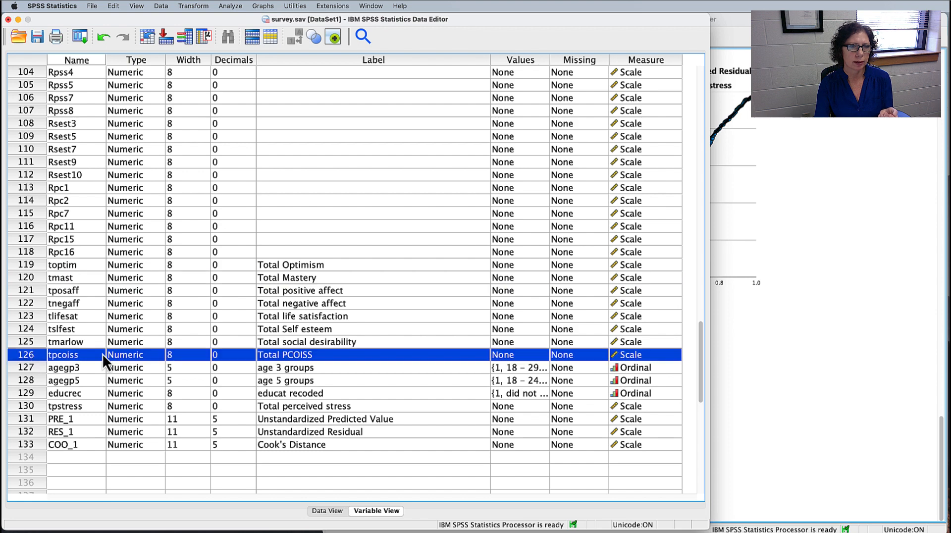
click(322, 354)
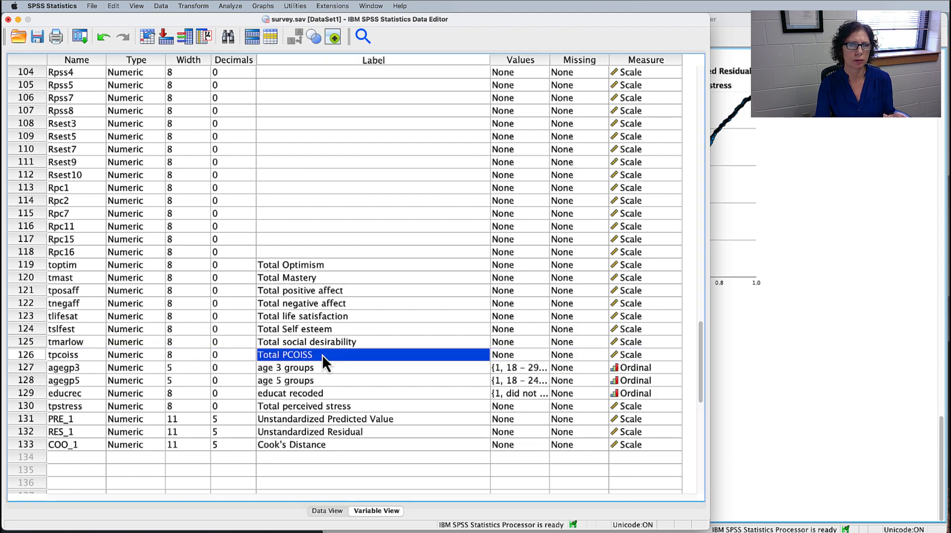
click(312, 278)
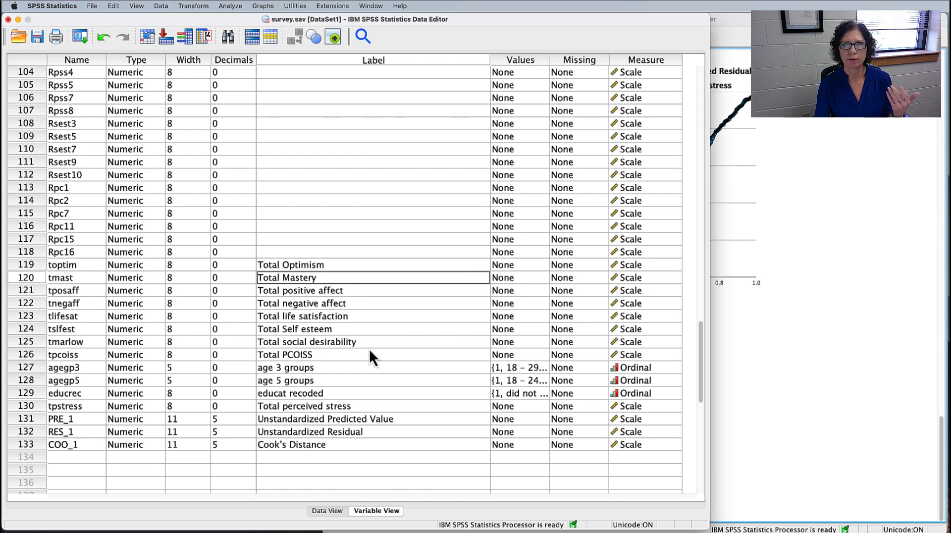
- Go back to the output window and locate the Casewise Diagnostics and Residuals Statistics tables of the second regression
click(34, 278)
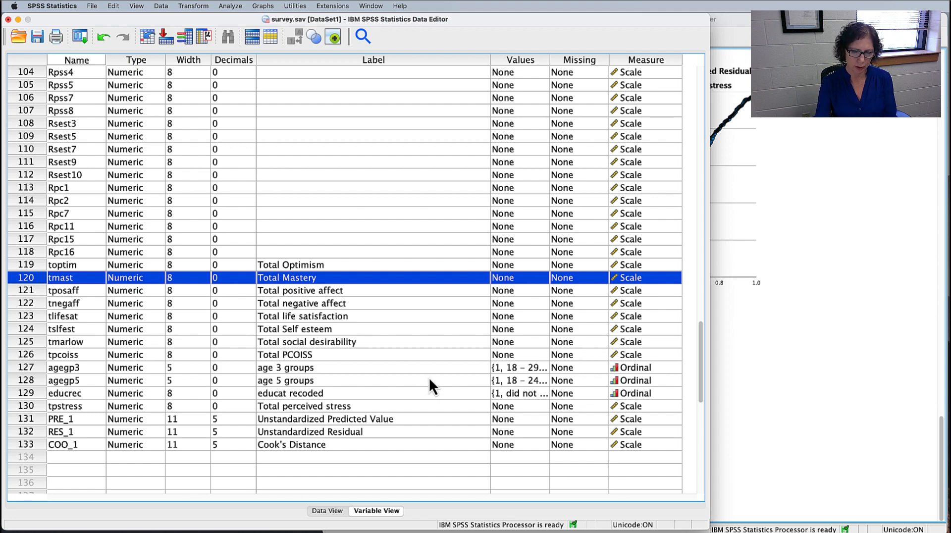
click(744, 370)
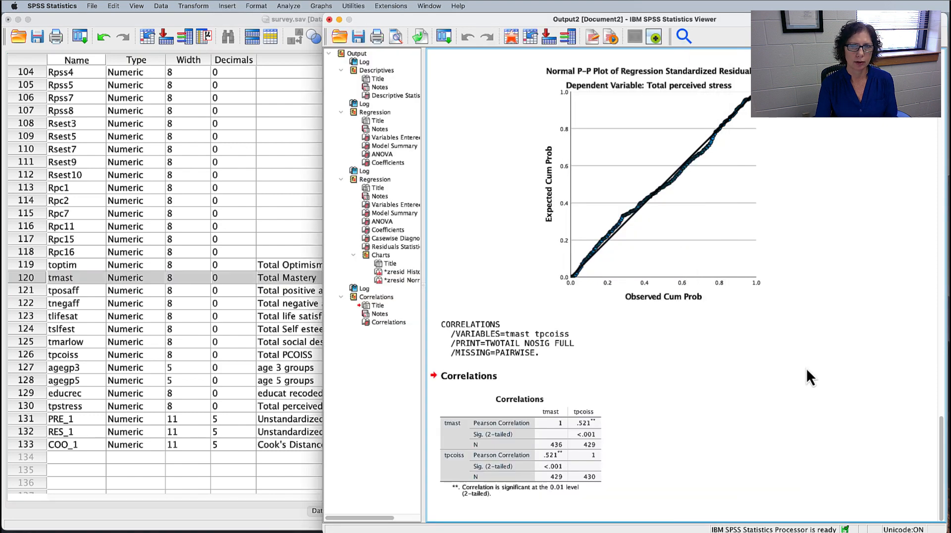
scroll(807, 368, up, 2)
click(806, 369)
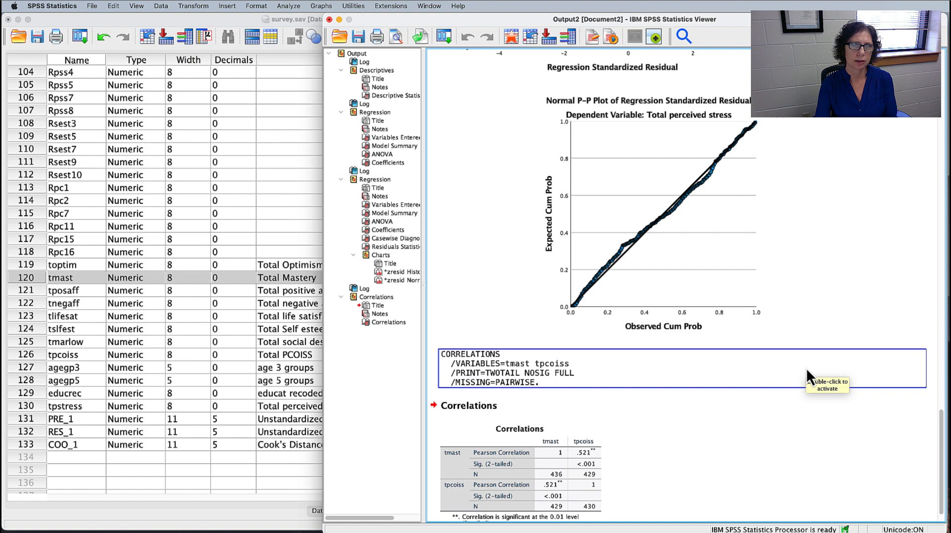
scroll(806, 369, up, 15)
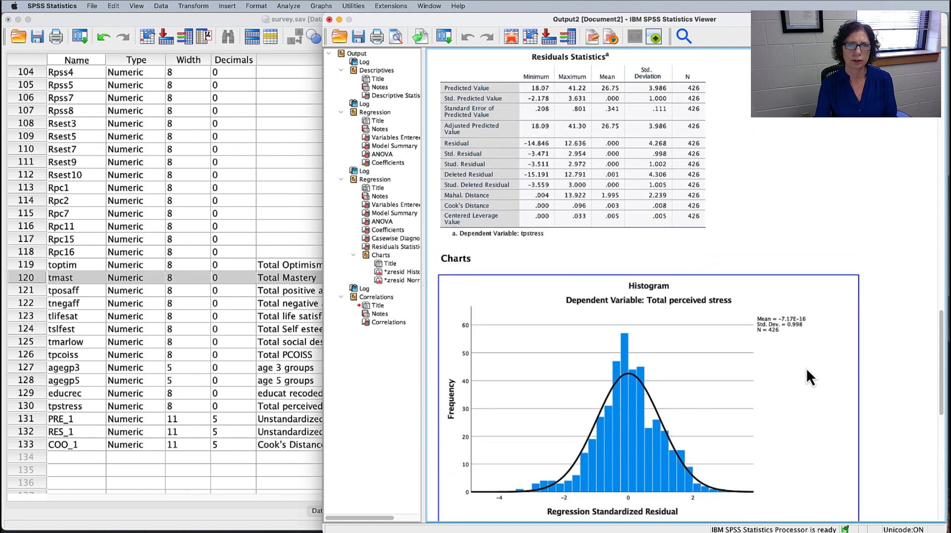
scroll(806, 369, up, 5)
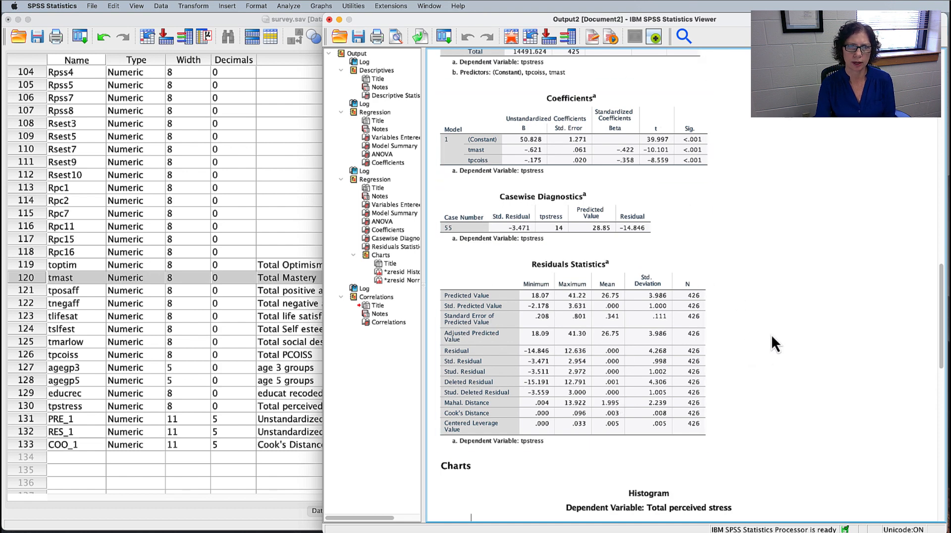
scroll(771, 335, up, 2)
scroll(771, 334, down, 3)
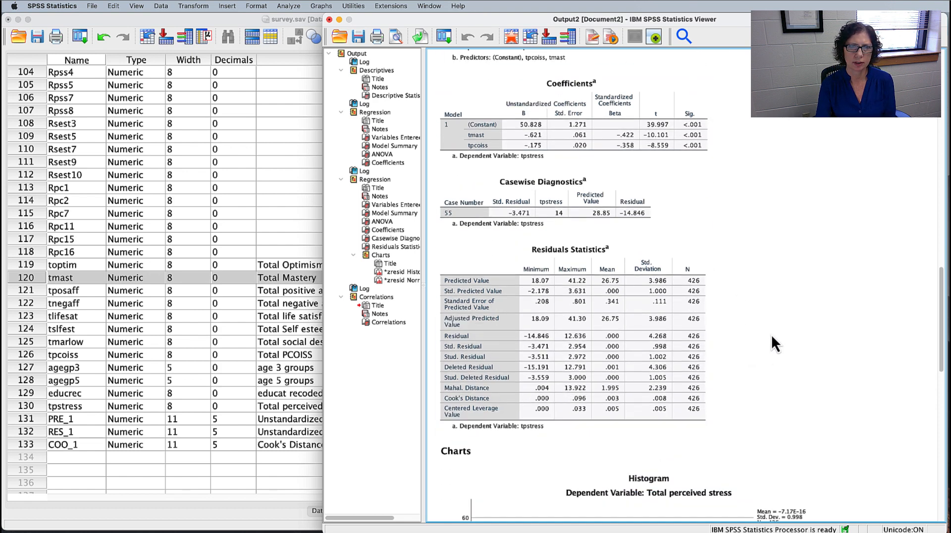
- Examine the Casewise Diagnostics table for outlying cases and the Cook's Distance row in the Residuals Statistics table
click(527, 197)
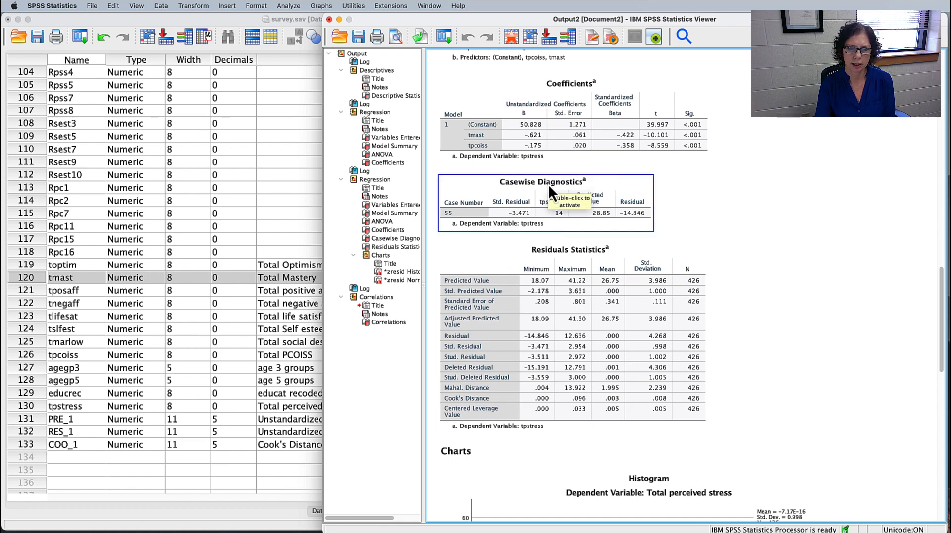
click(578, 273)
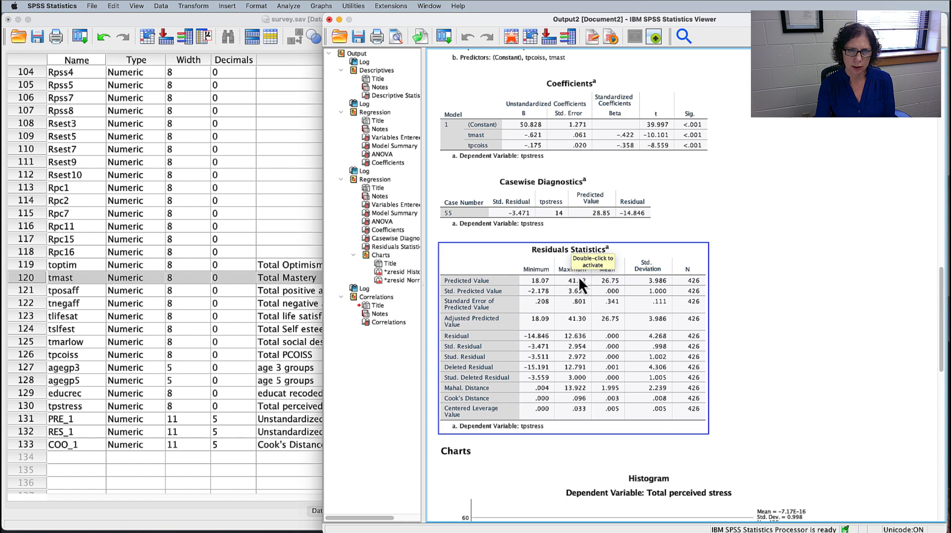
click(834, 320)
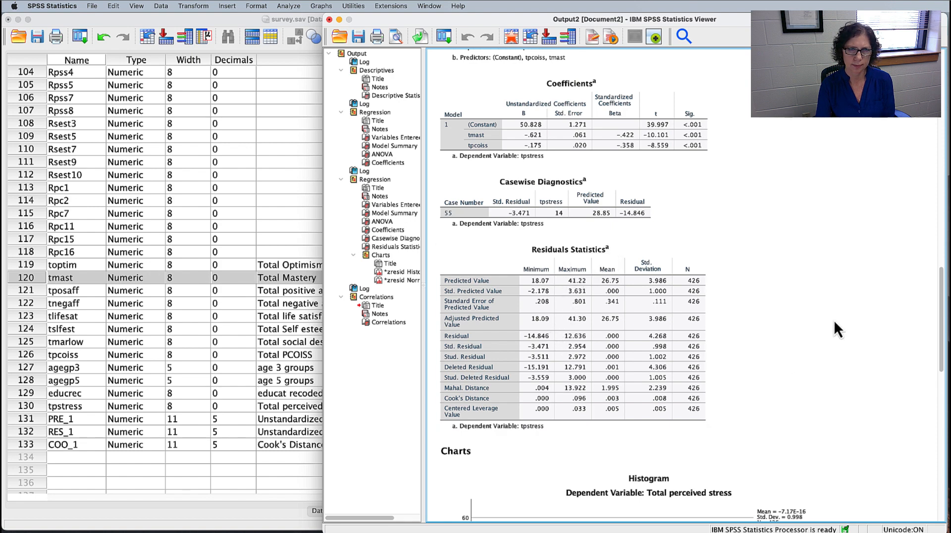
click(549, 208)
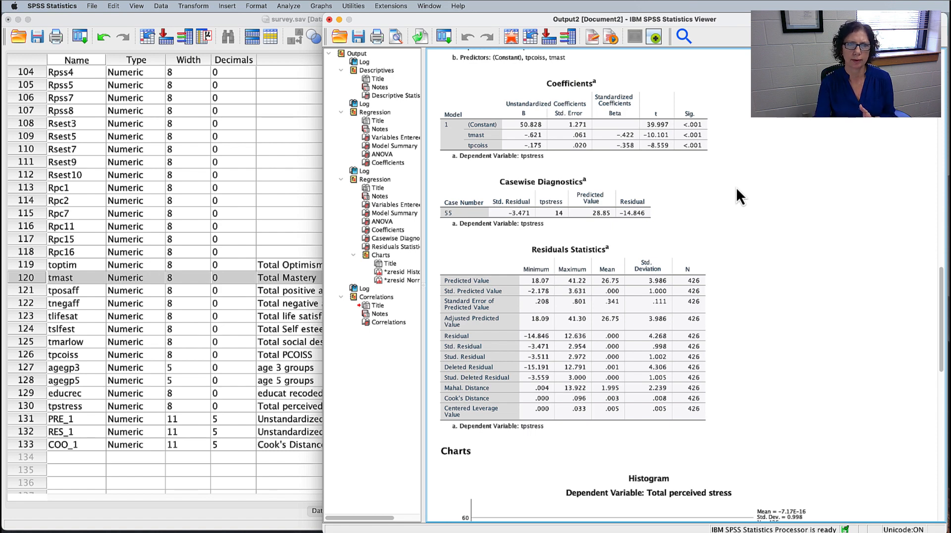
click(451, 216)
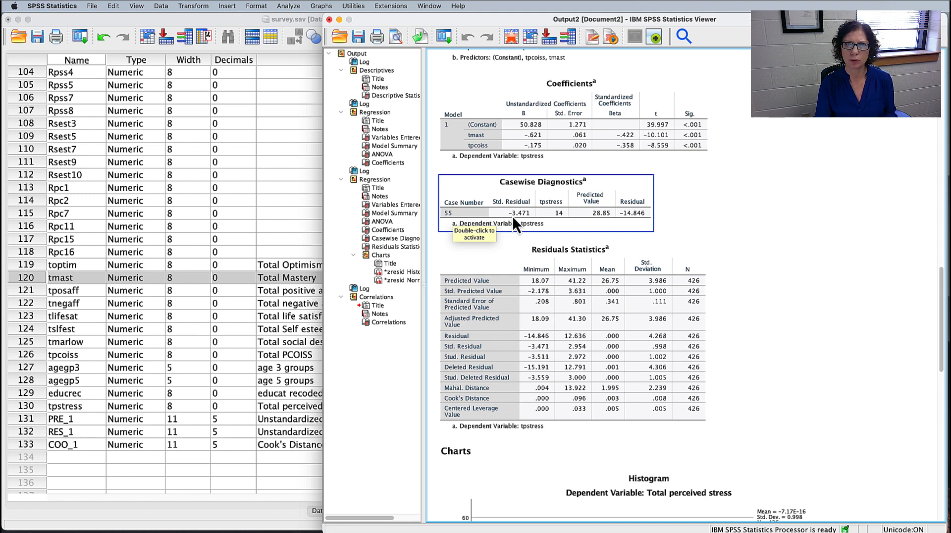
click(668, 221)
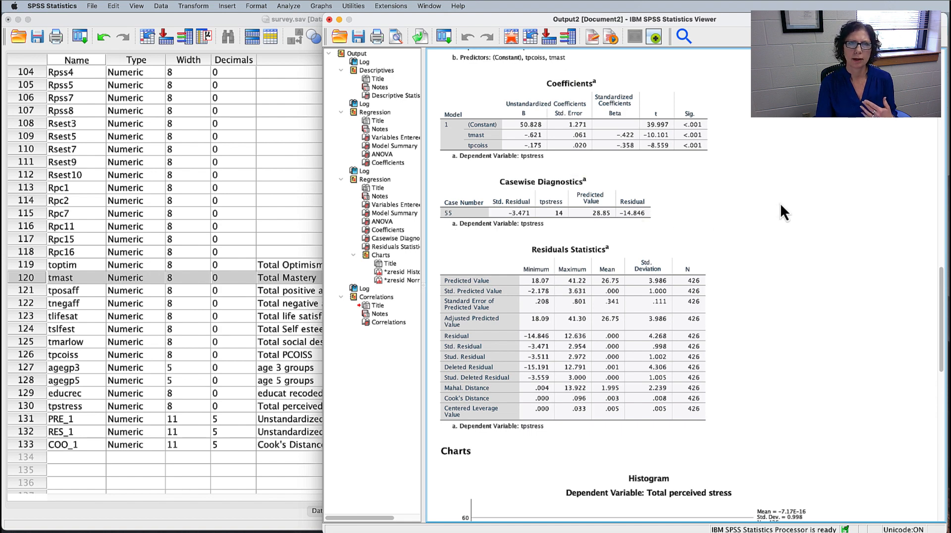
scroll(781, 206, up, 1)
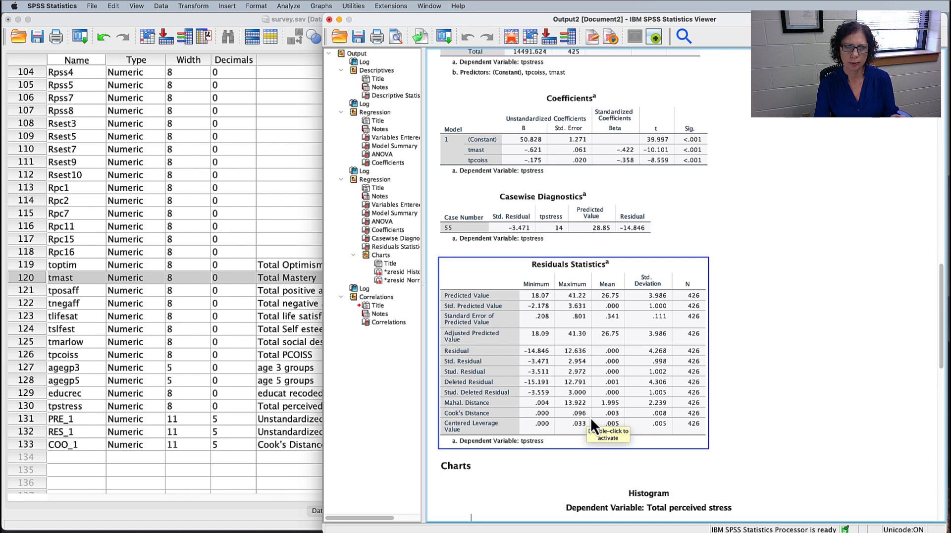
- Jump from the Cook's Distance variable COO_1 to its data column and sort the cases by it in descending order
click(25, 452)
click(22, 448)
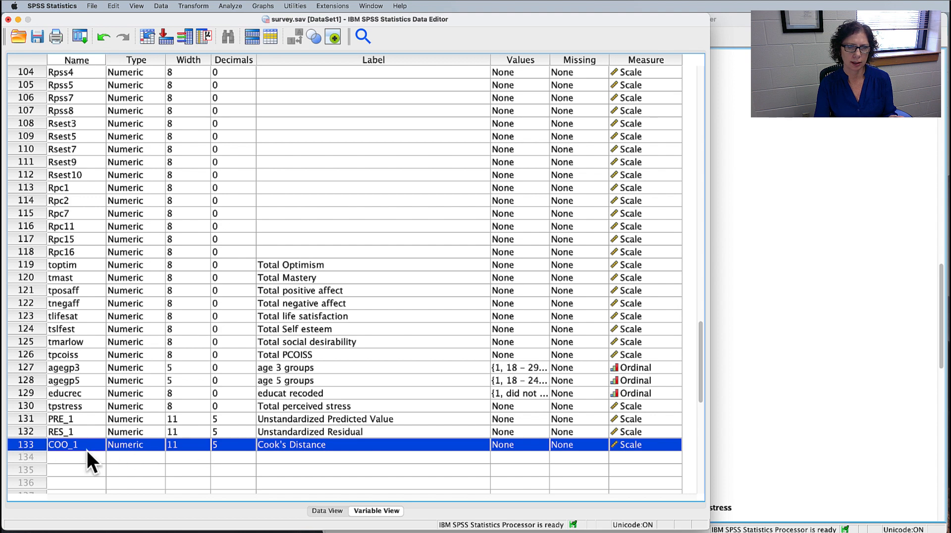
double_click(33, 447)
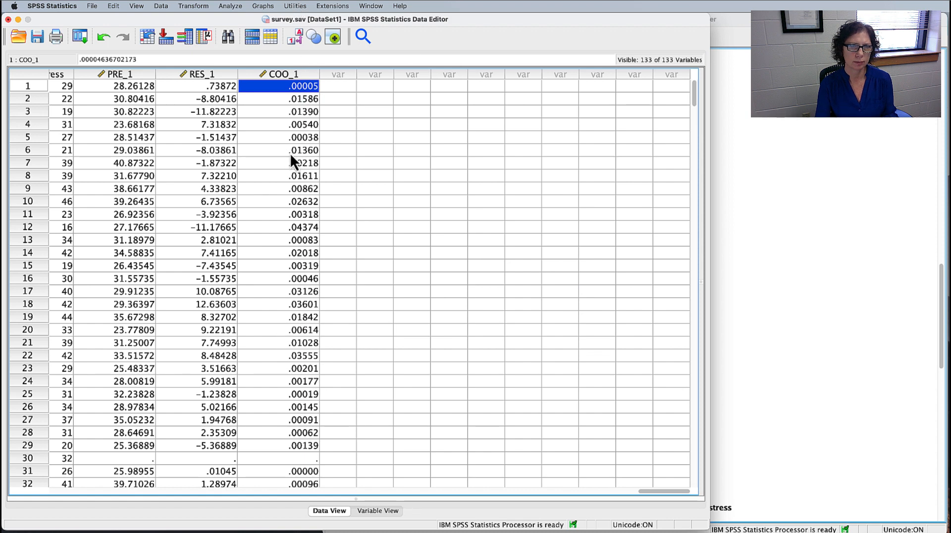
right_click(301, 76)
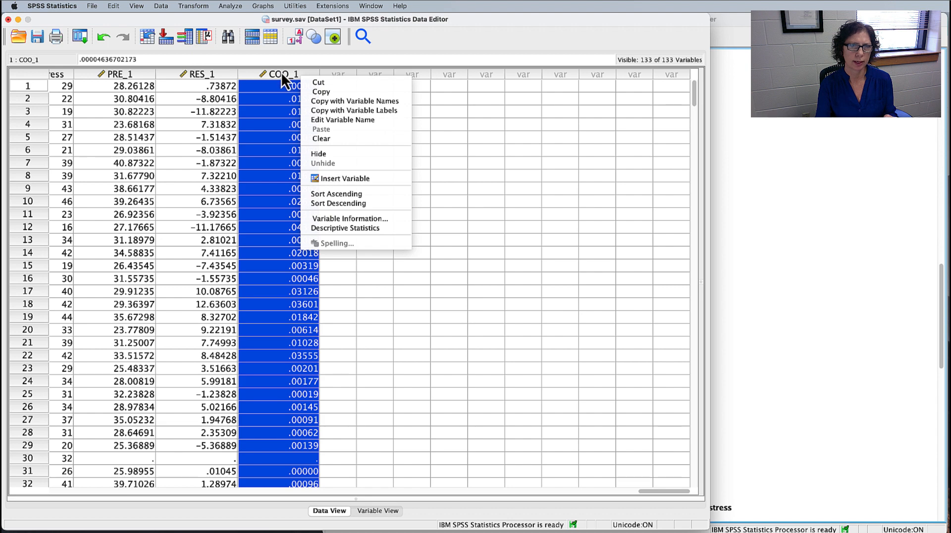
right_click(281, 72)
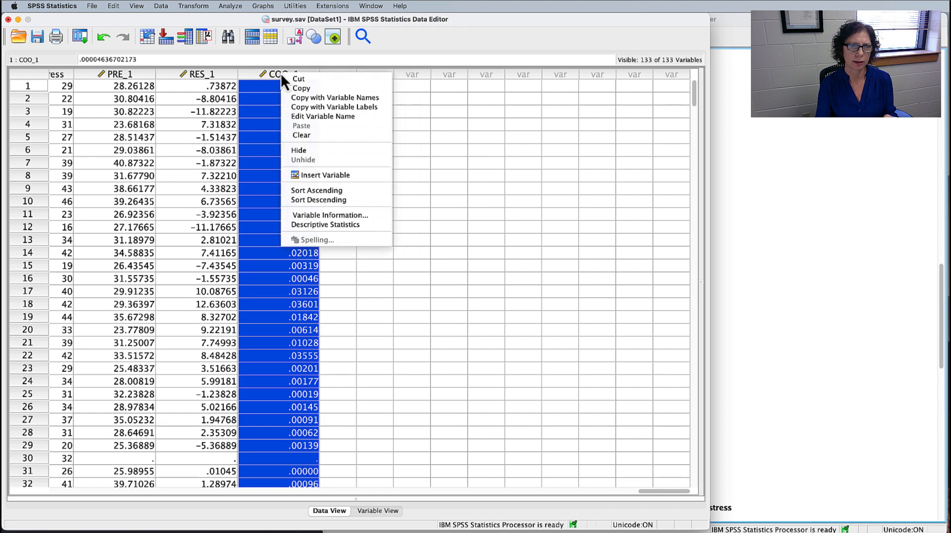
click(331, 201)
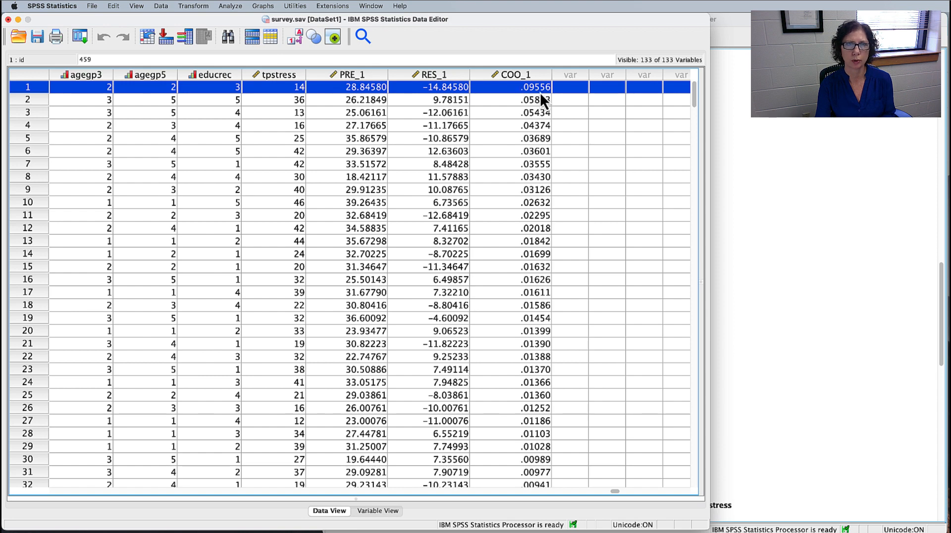
- In the regression output, examine the histogram and the normal P-P plot of the standardized residuals for total perceived stress
click(789, 155)
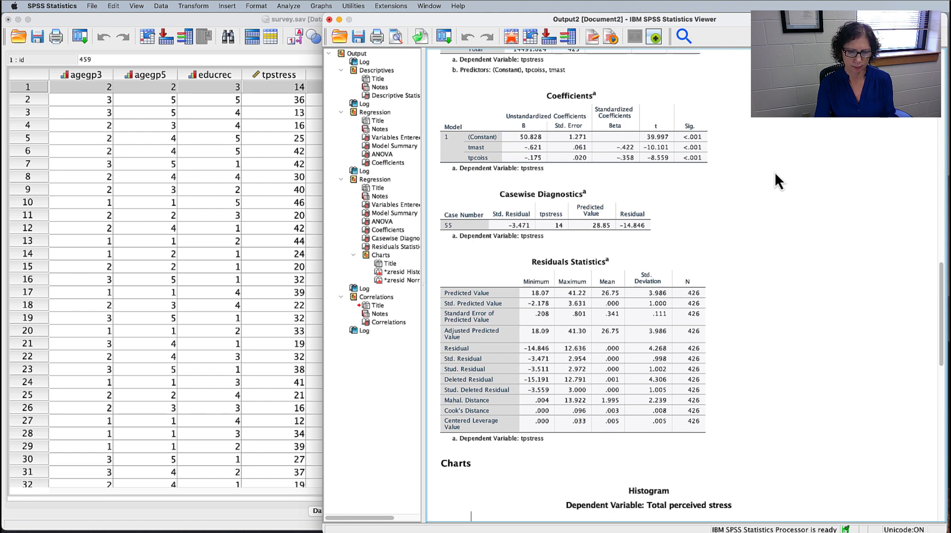
scroll(775, 171, down, 5)
scroll(774, 171, up, 4)
scroll(774, 171, down, 2)
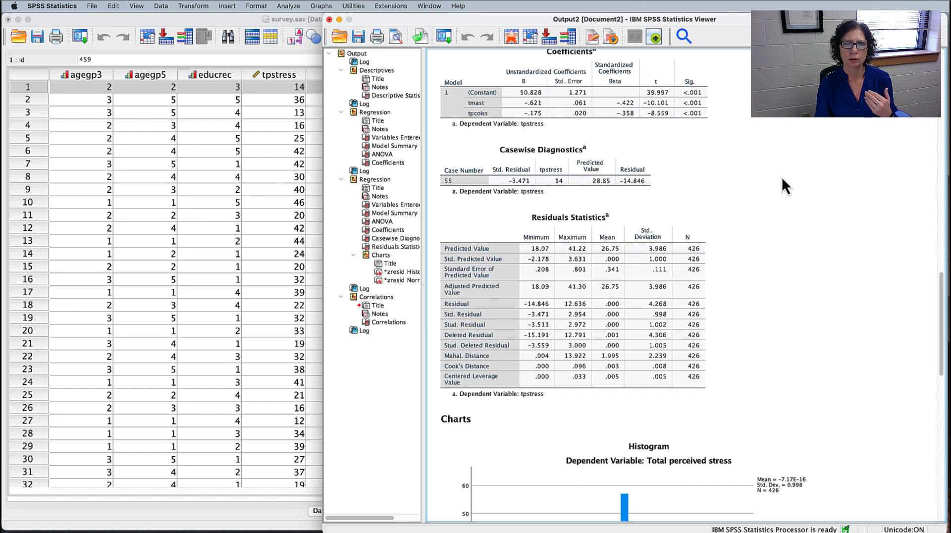
scroll(782, 177, down, 10)
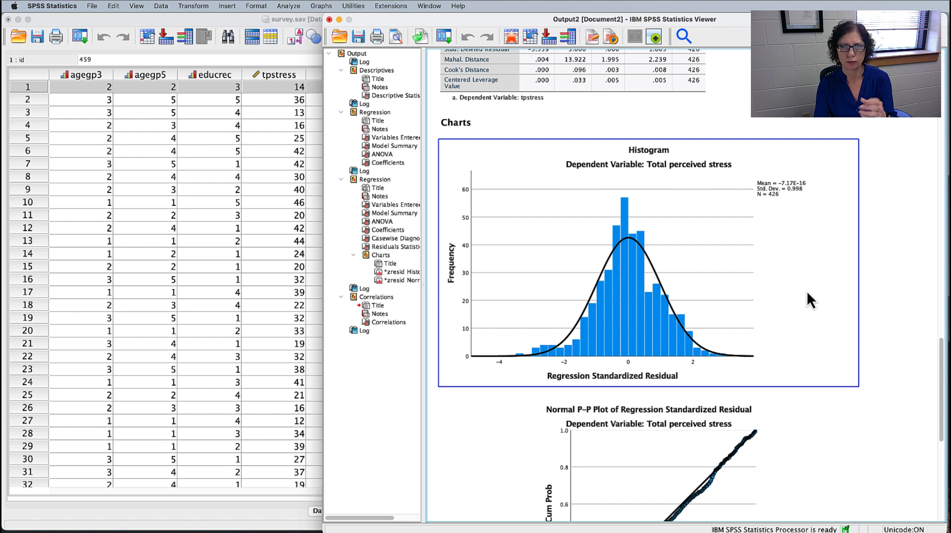
scroll(806, 290, up, 2)
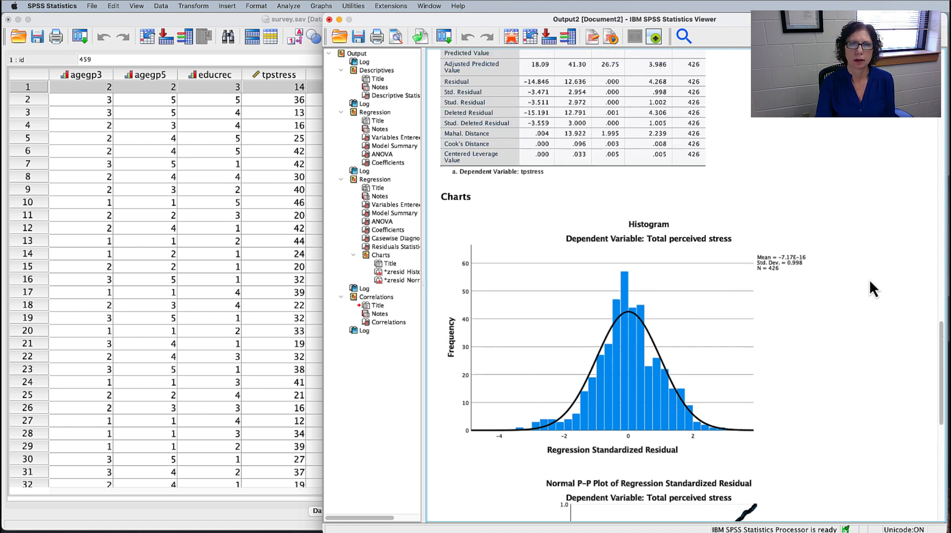
scroll(841, 278, down, 10)
scroll(841, 277, up, 3)
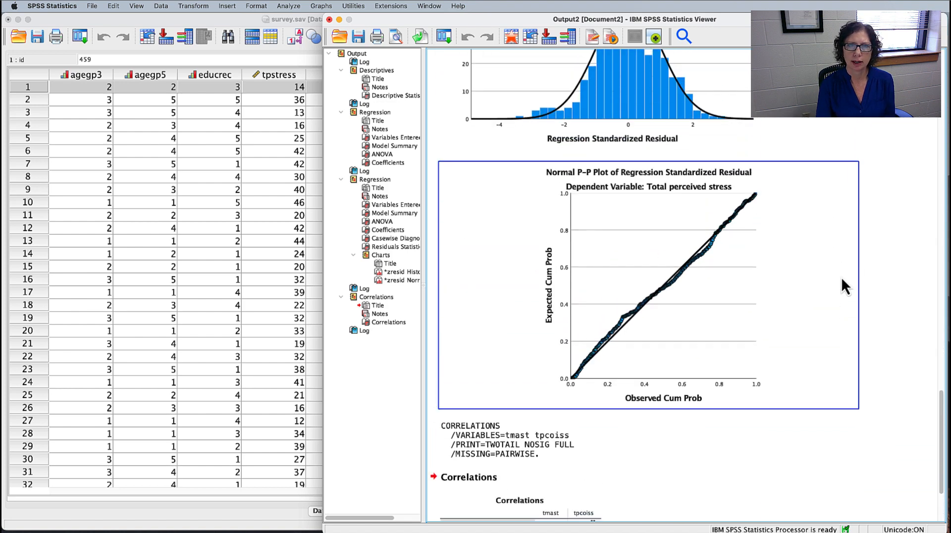
scroll(644, 186, up, 1)
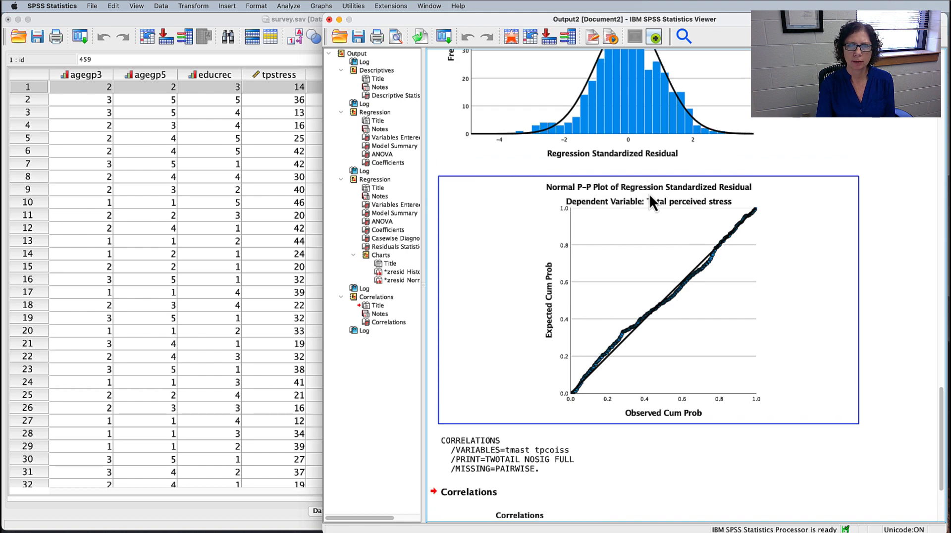
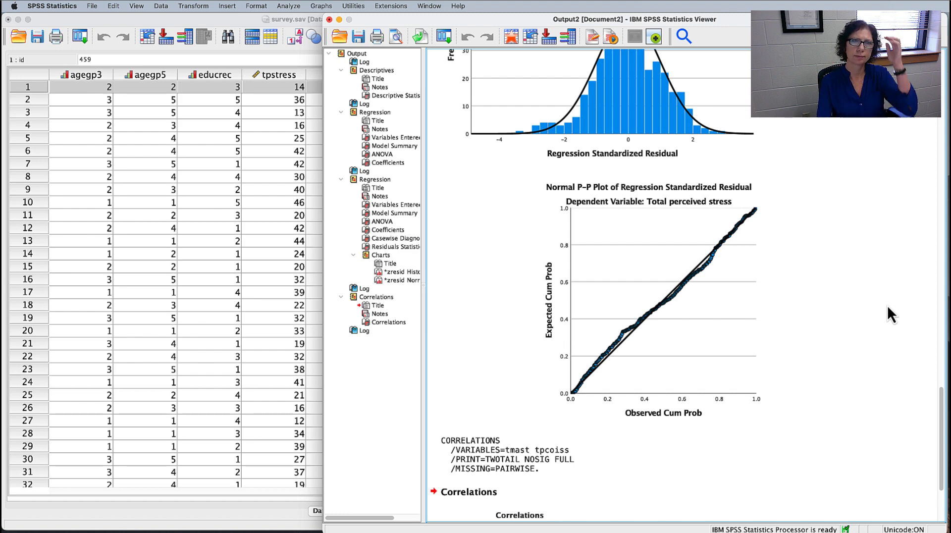
- Return to the survey.sav data and highlight the saved PRE_1 and RES_1 columns
click(231, 63)
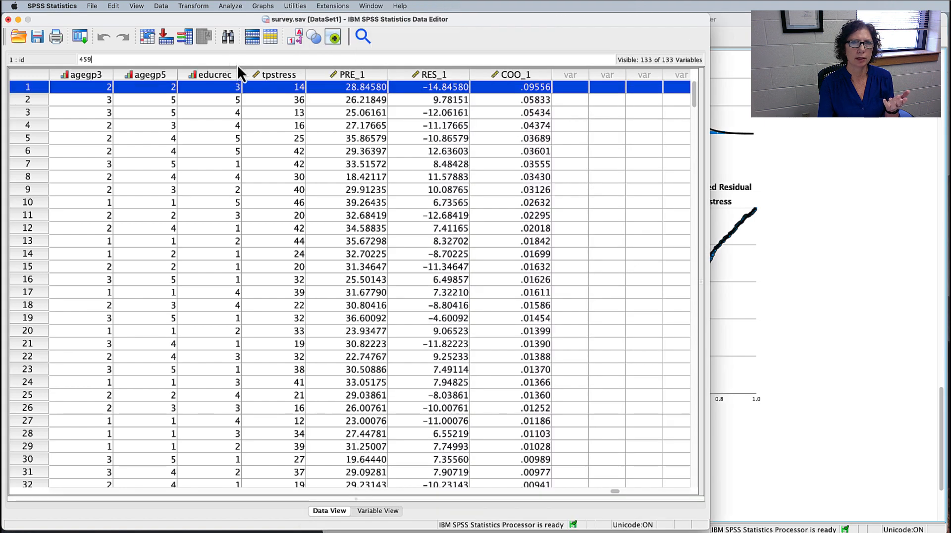
click(367, 75)
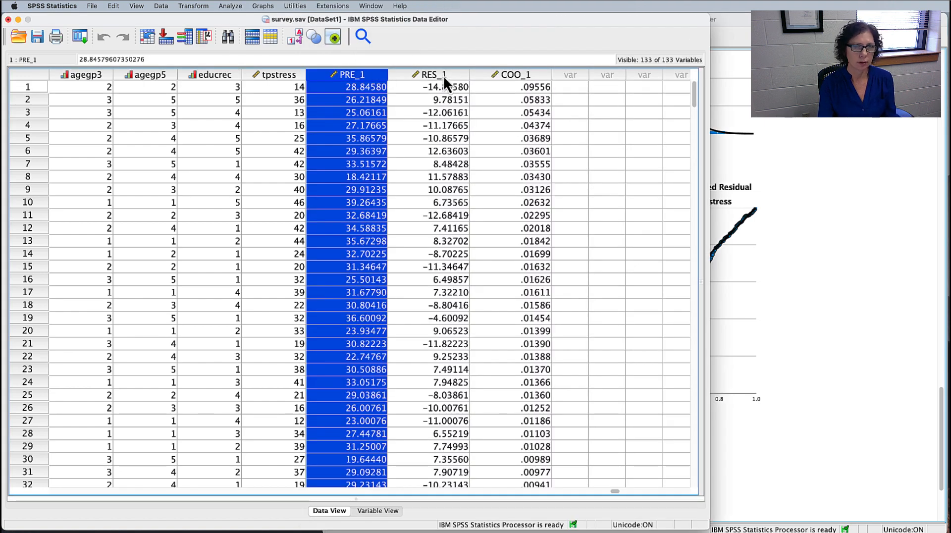
shift+click(444, 76)
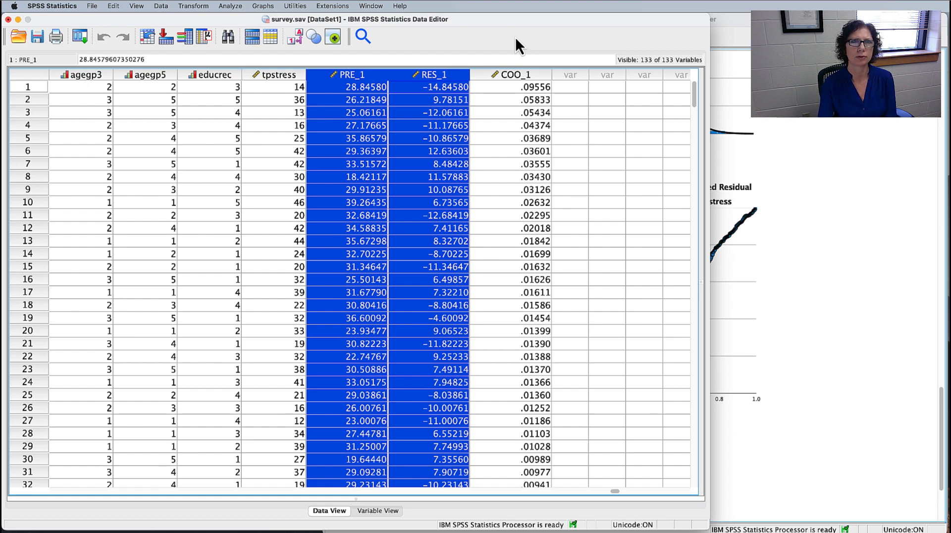
- Start a simple scatter plot from the Scatter/Dot gallery in the Chart Builder
click(263, 7)
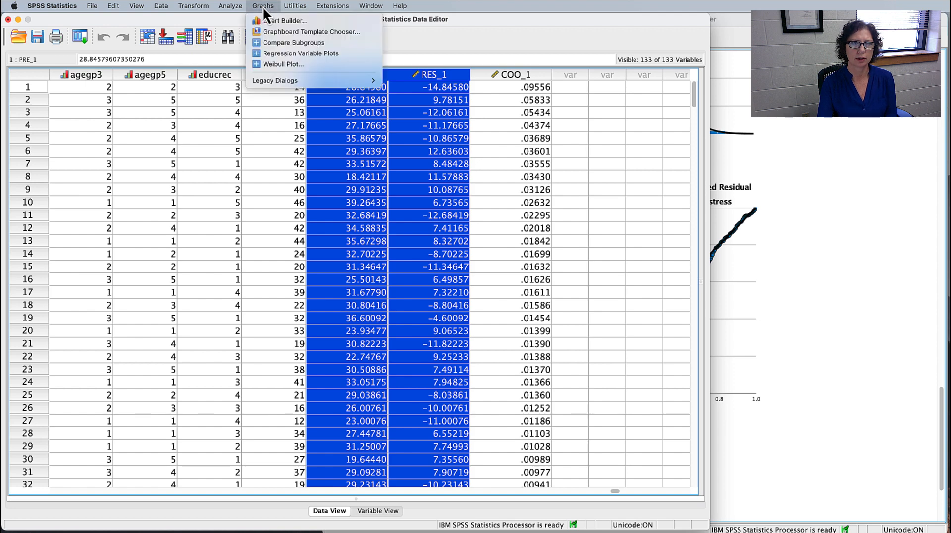
click(284, 20)
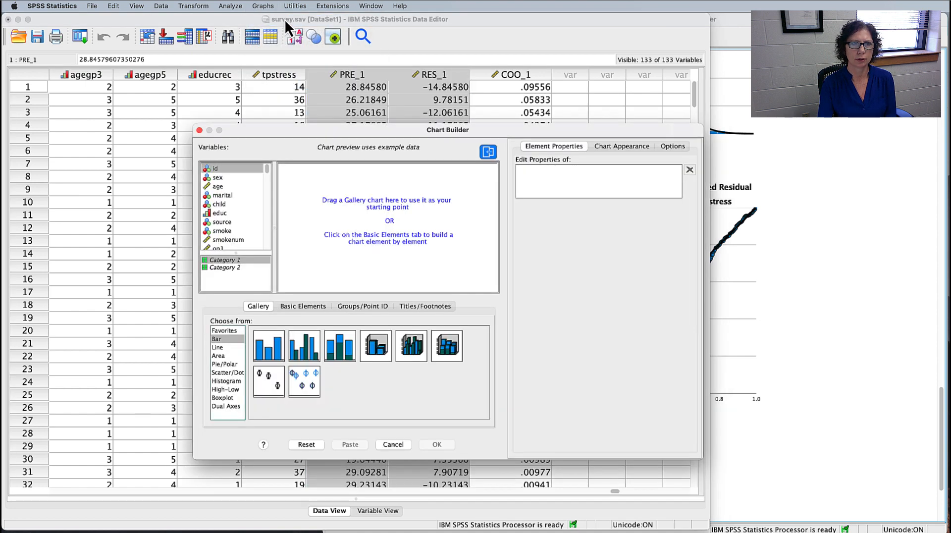
click(226, 372)
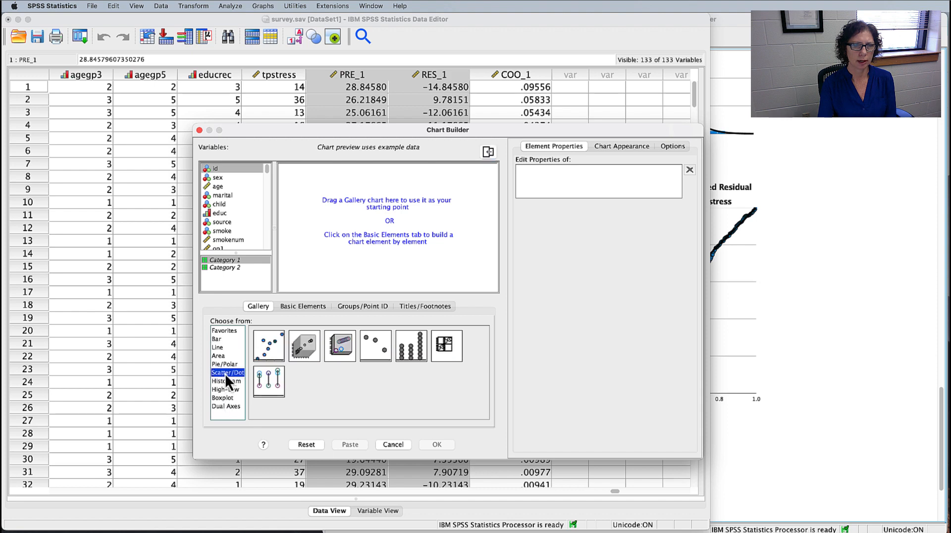
drag(269, 349, 391, 224)
- Assign RES_1 to the Y axis and PRE_1 to the X axis of the scatter plot and generate the chart
scroll(247, 228, down, 15)
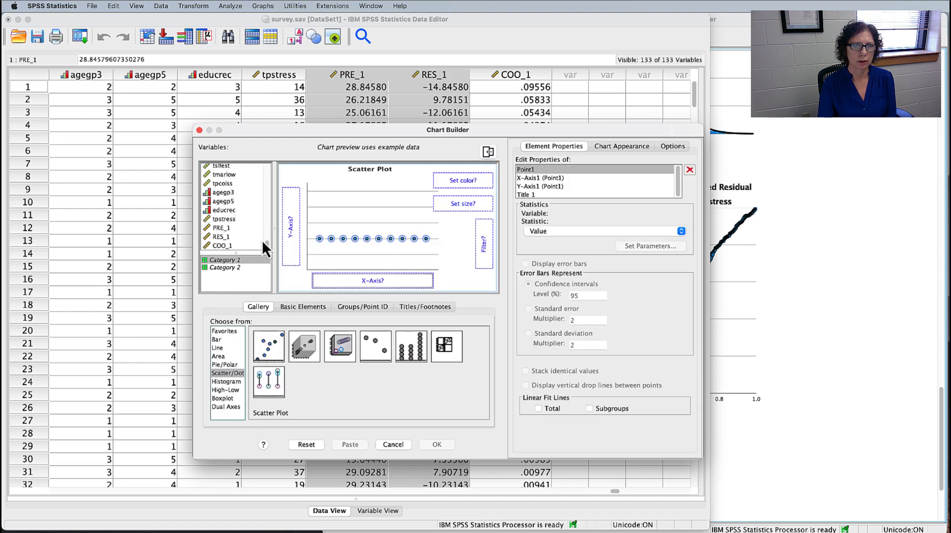
drag(221, 238, 290, 228)
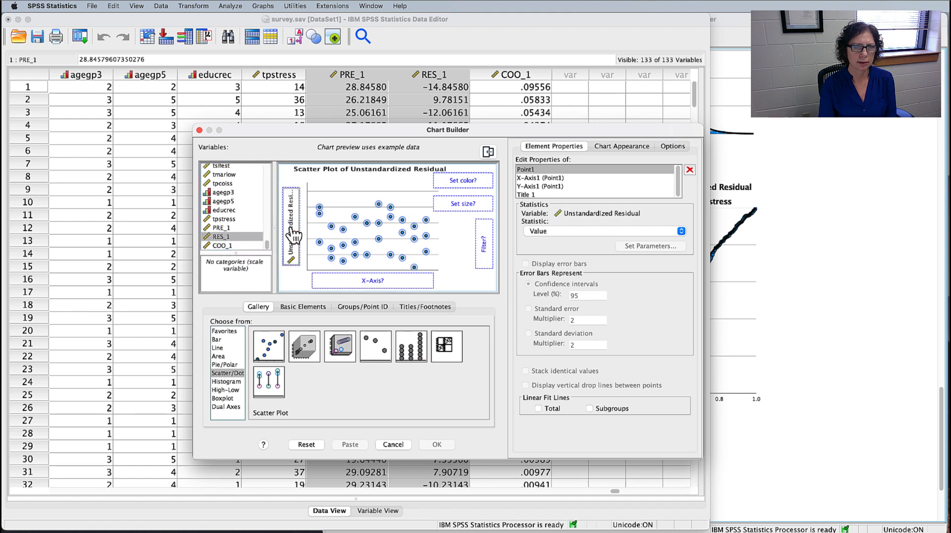
drag(218, 229, 365, 280)
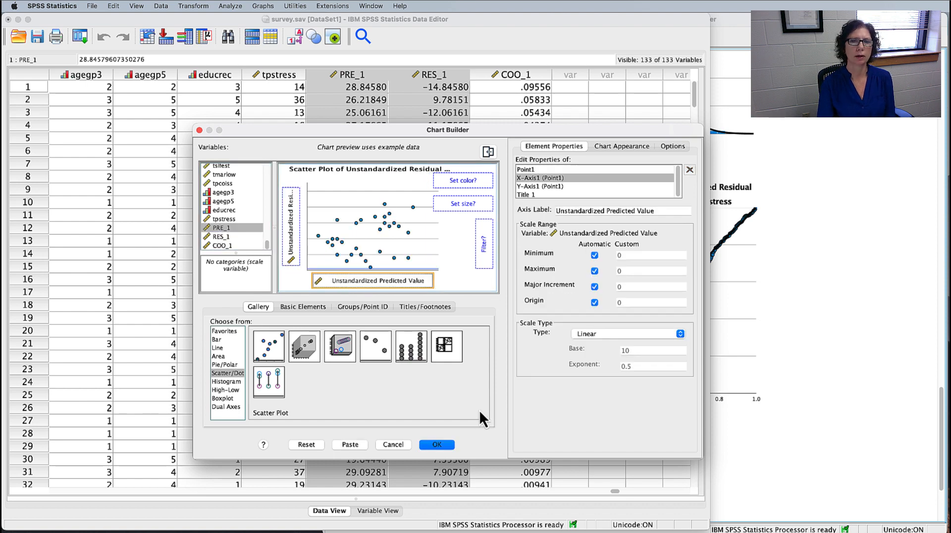
click(436, 445)
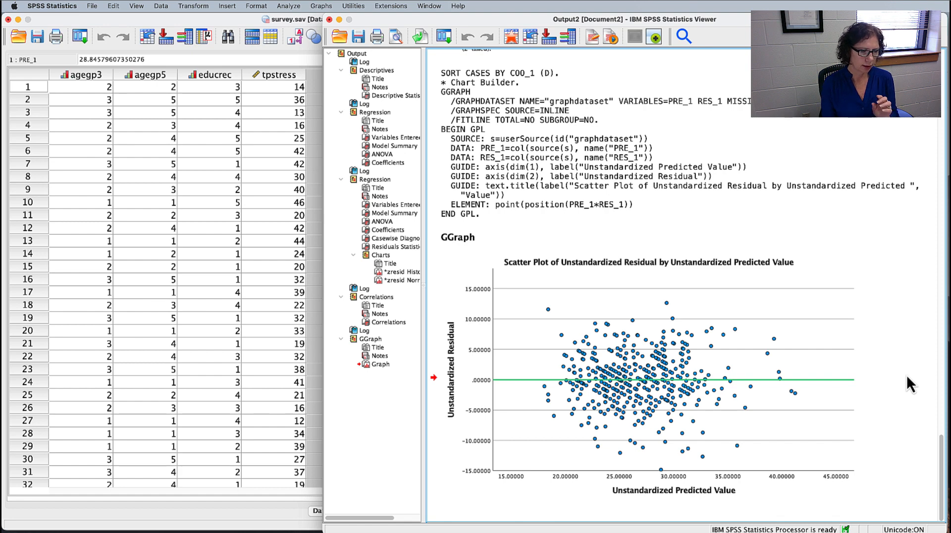
click(712, 327)
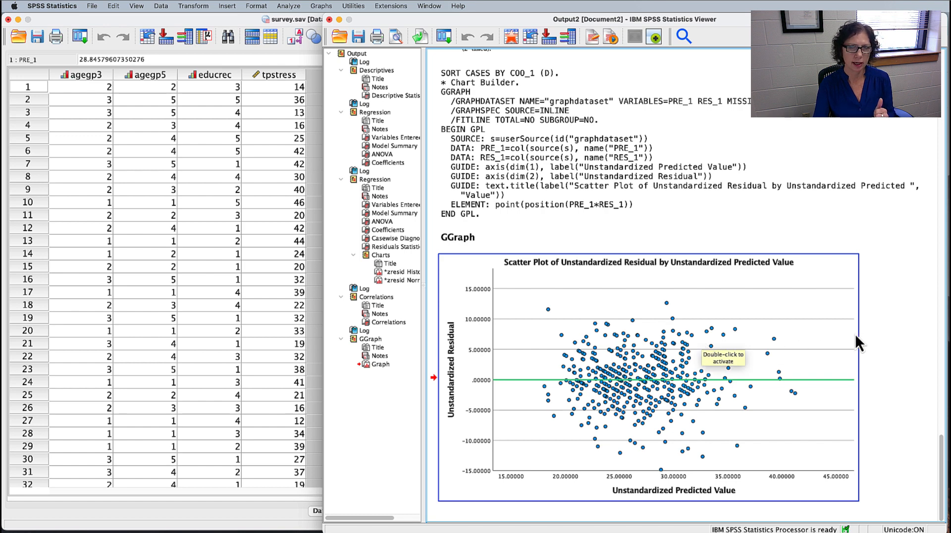
click(887, 332)
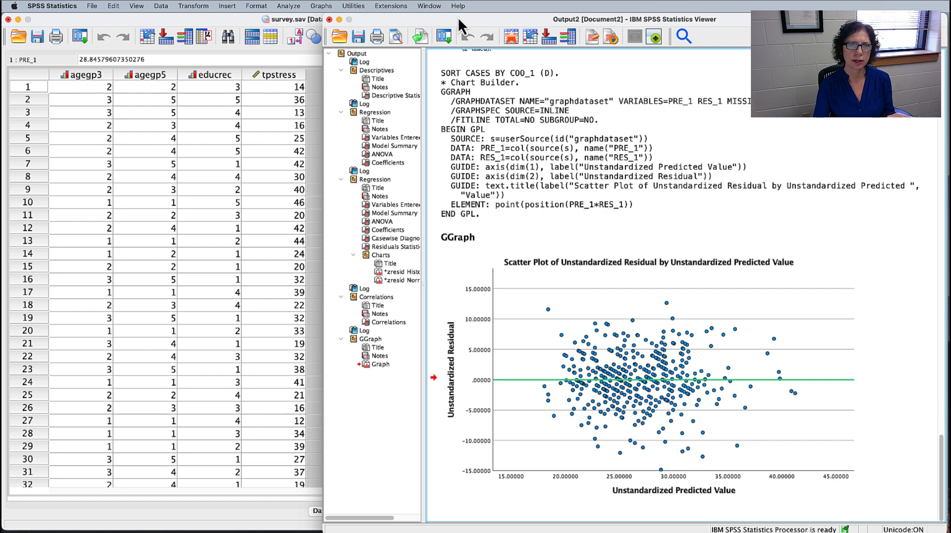
- Set up a bivariate Pearson correlation of only PRE_1 and RES_1 from reset settings and paste it as syntax
click(285, 7)
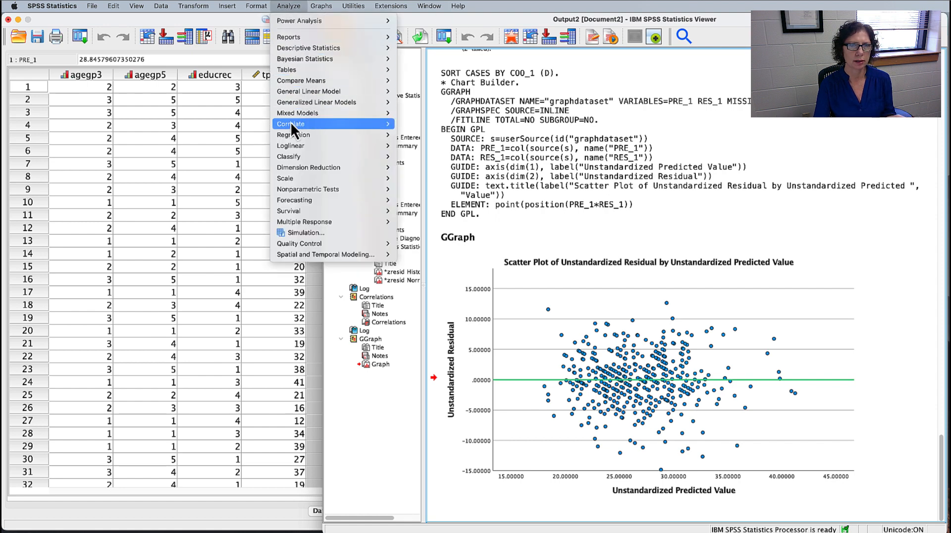
mouse_move(291, 125)
click(428, 124)
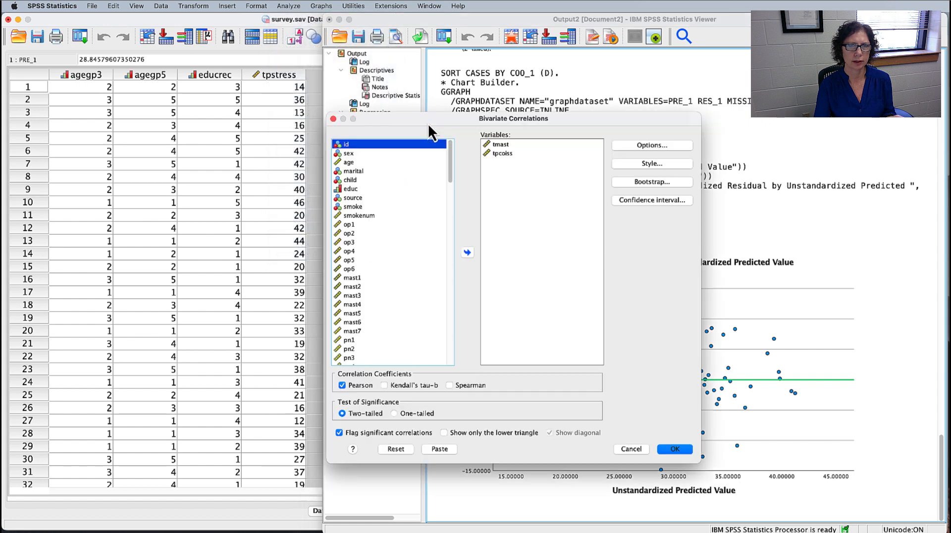
click(395, 450)
drag(453, 167, 450, 373)
click(353, 346)
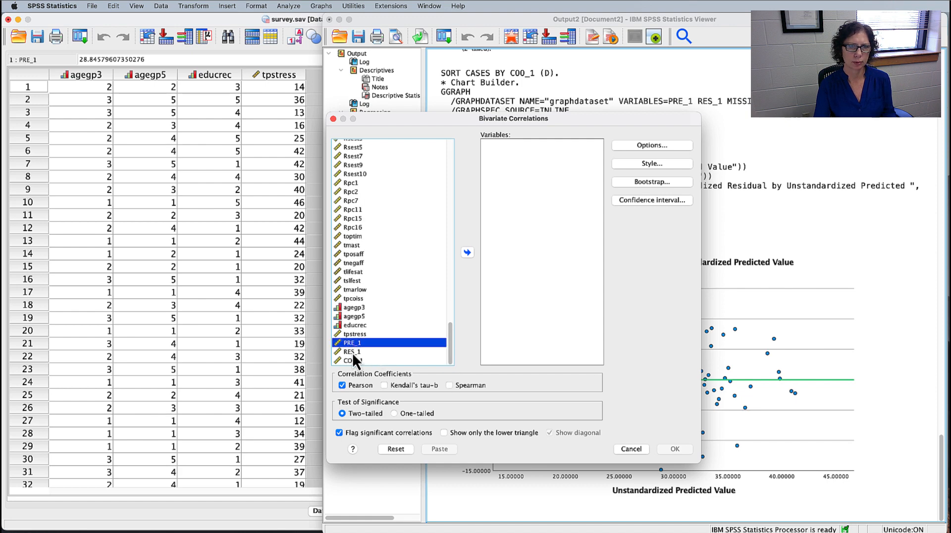
shift+click(352, 353)
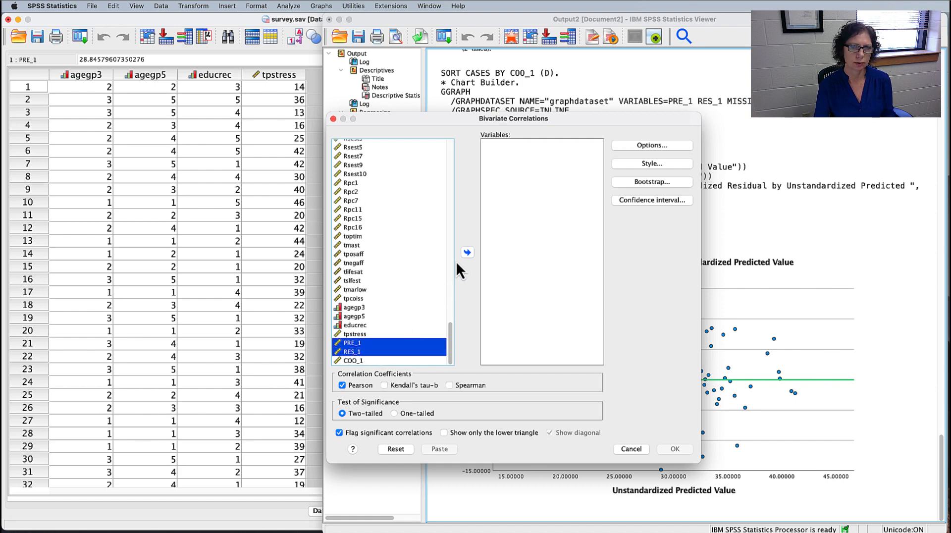
click(467, 252)
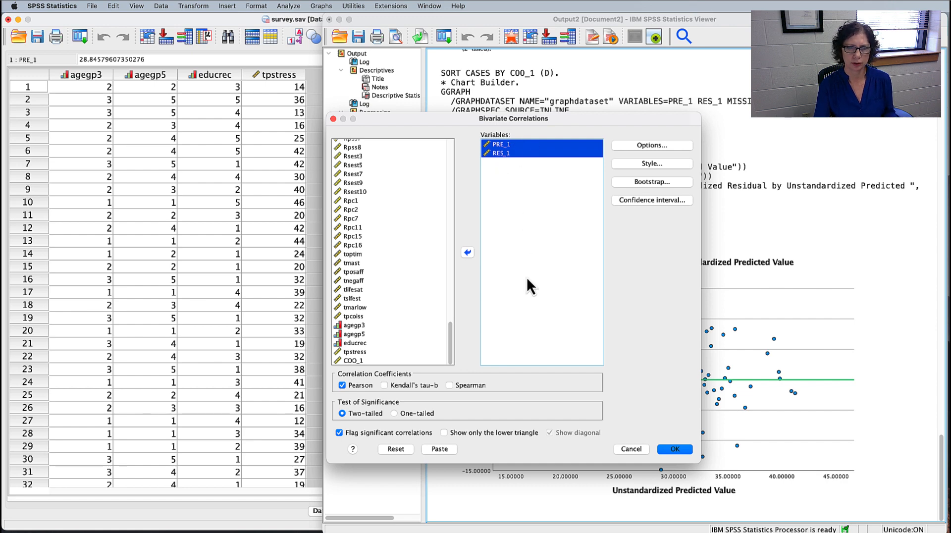
click(440, 449)
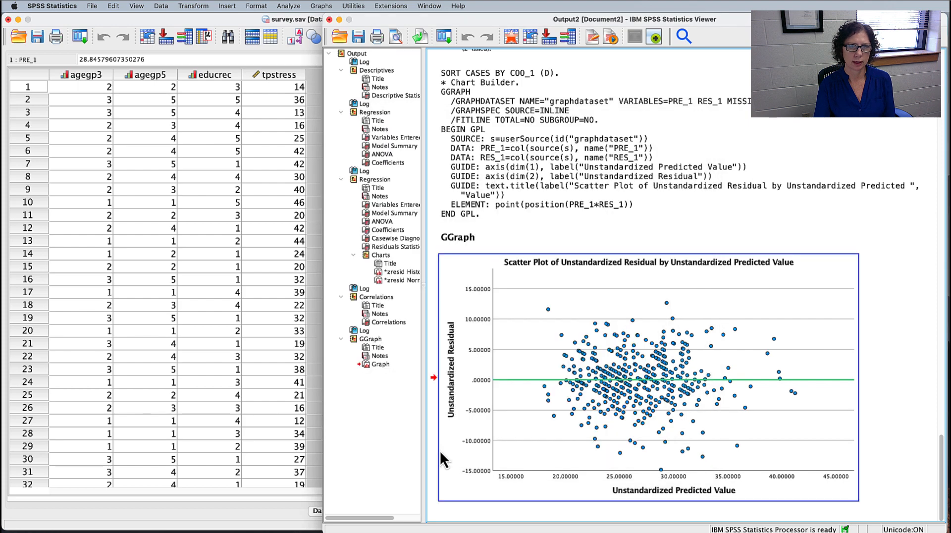
- In the Syntax Editor, add the comment "*correlation between predicted and residual (linearity of residuals)." above the new CORRELATIONS command
key(super+Tab)
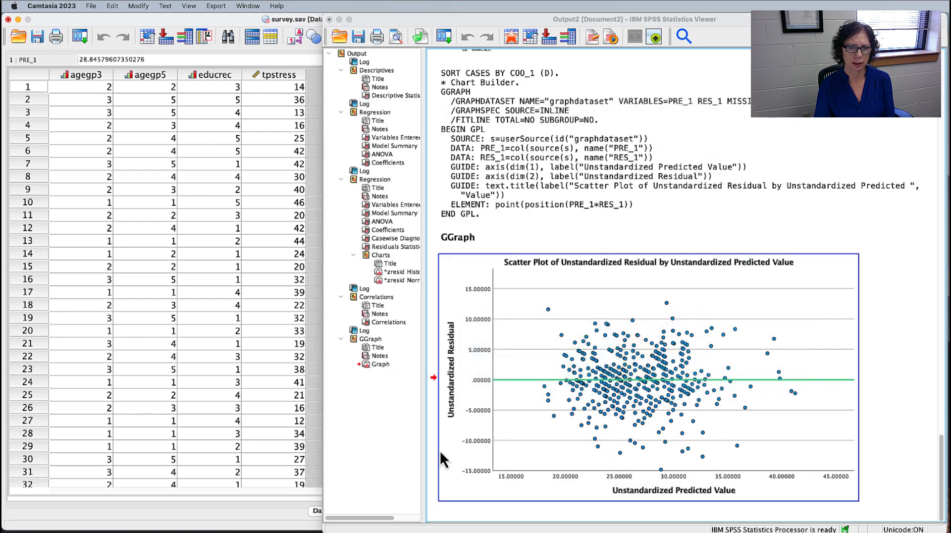
key(super+Tab)
click(216, 365)
key(Return)
text(*correlation b)
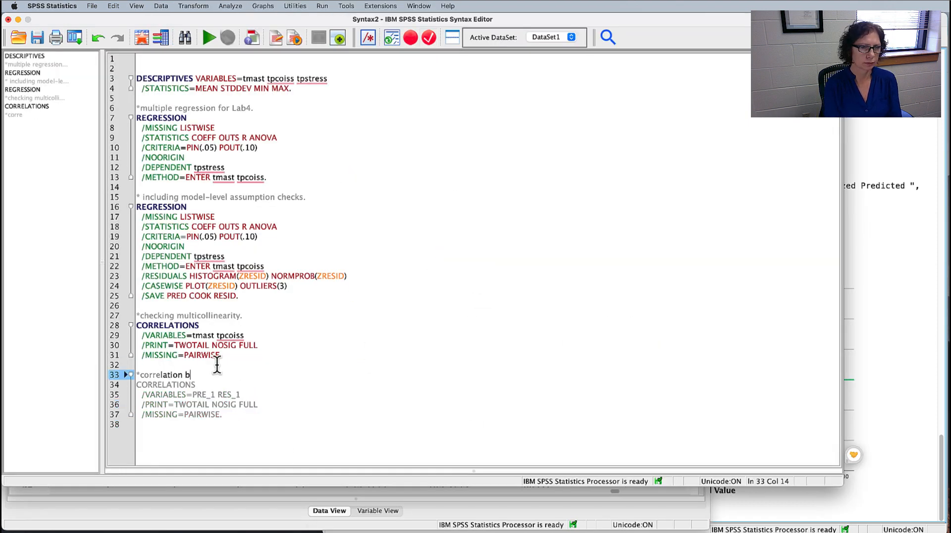
text(etween predicted and residual (linearity of residuals).)
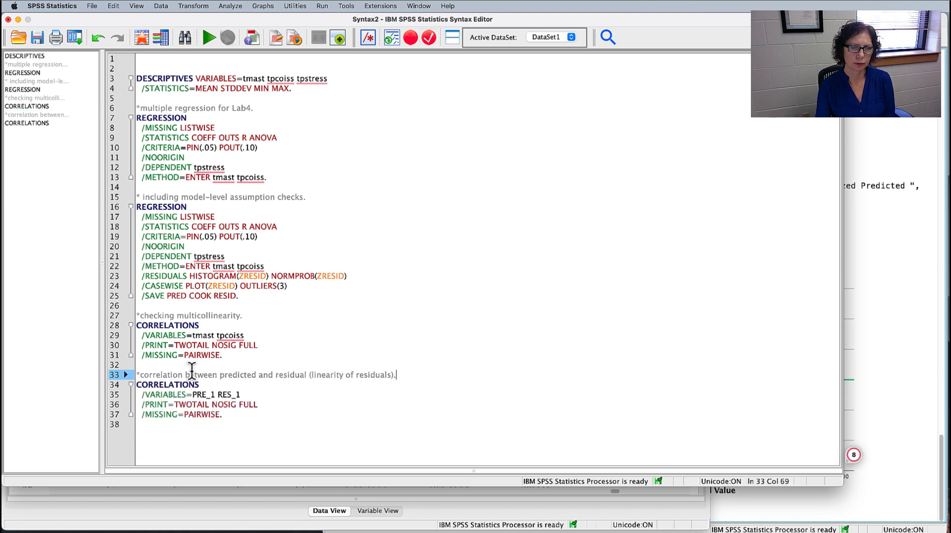
- Run the commented PRE_1 and RES_1 correlation syntax and inspect the resulting Correlations table
drag(223, 415, 129, 376)
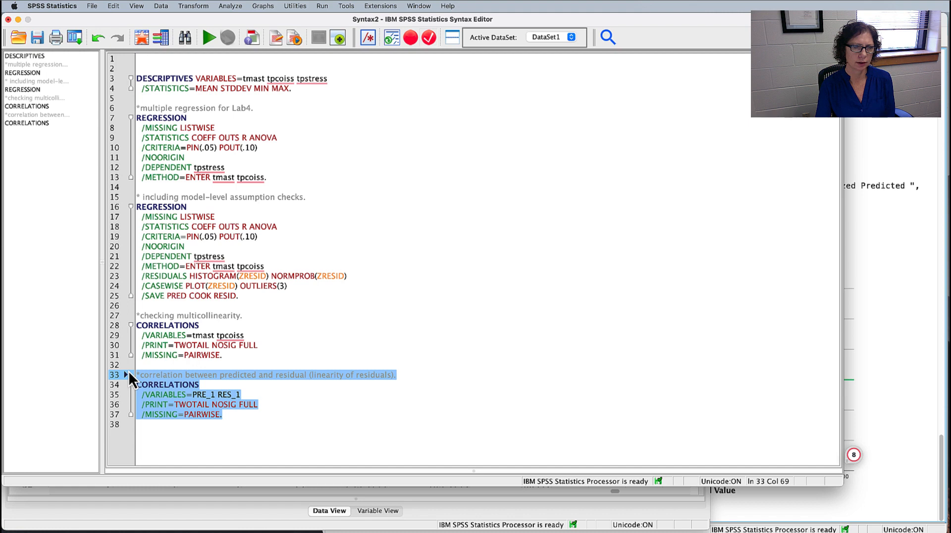
click(212, 39)
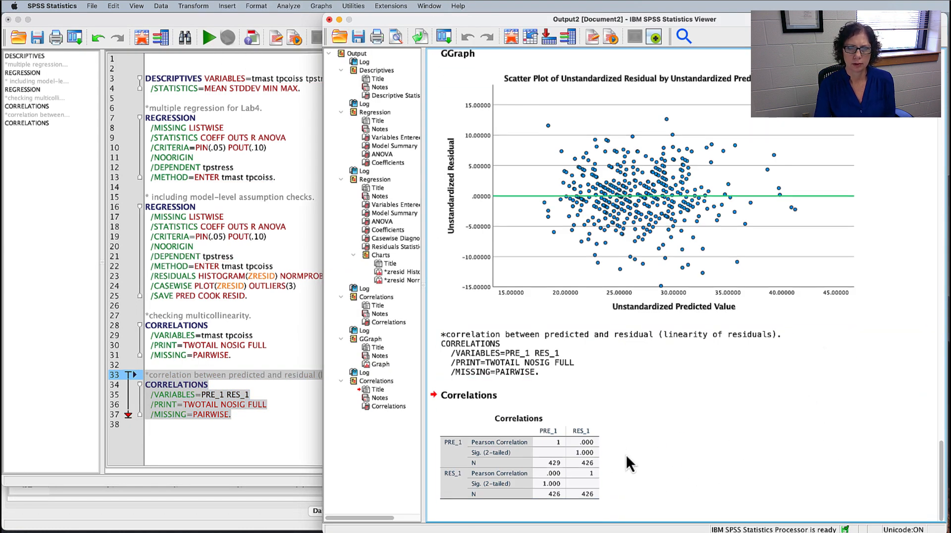
click(598, 451)
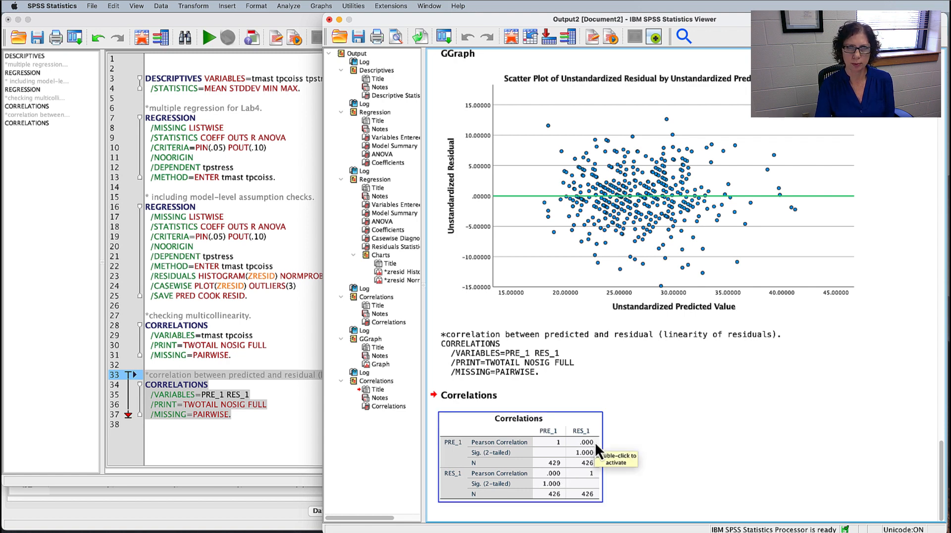
click(686, 434)
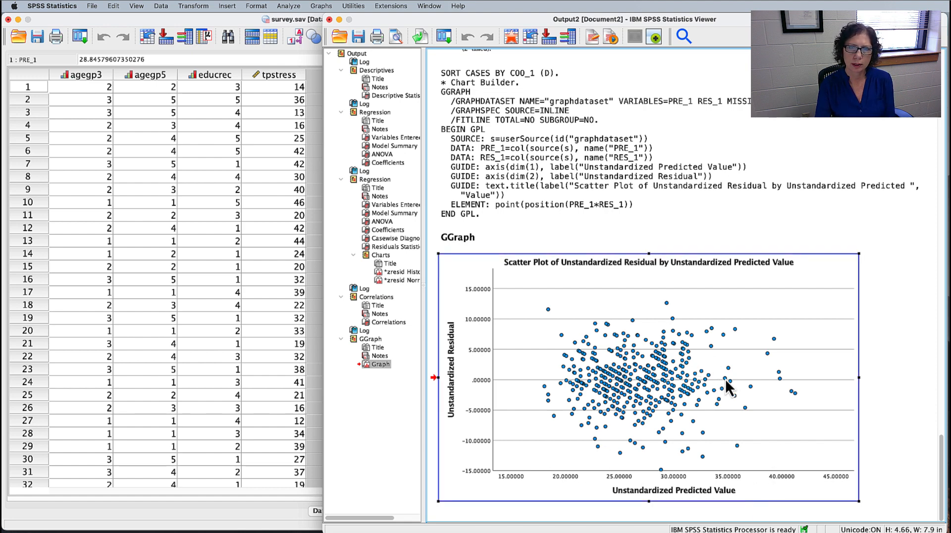
- Add a Y-axis reference line at 0 to the residual scatter plot, coloured green (92, 202, 136) with a weight of 2
double_click(808, 320)
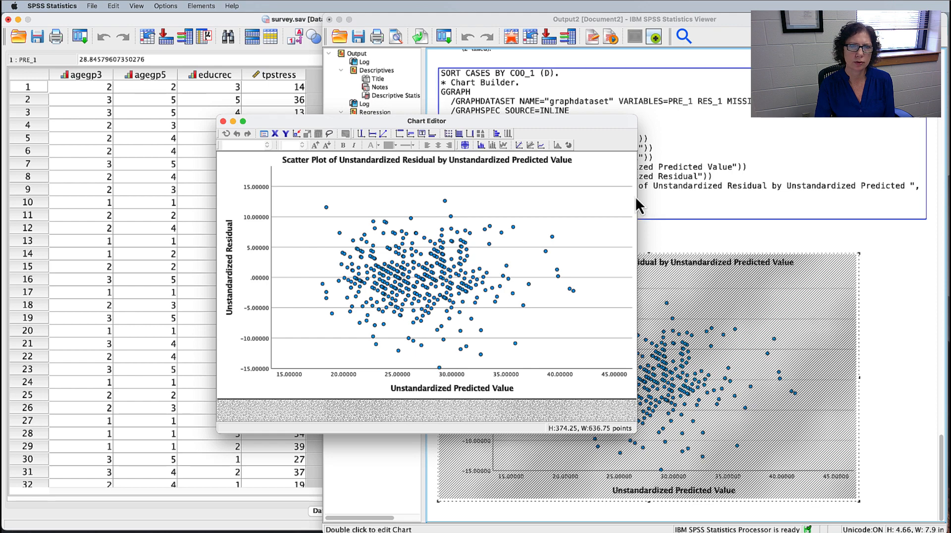
click(372, 133)
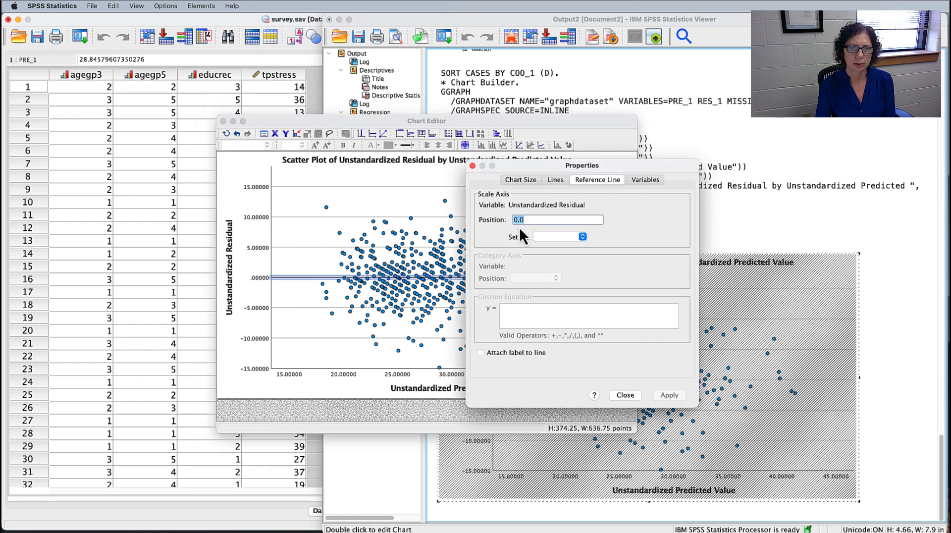
click(555, 179)
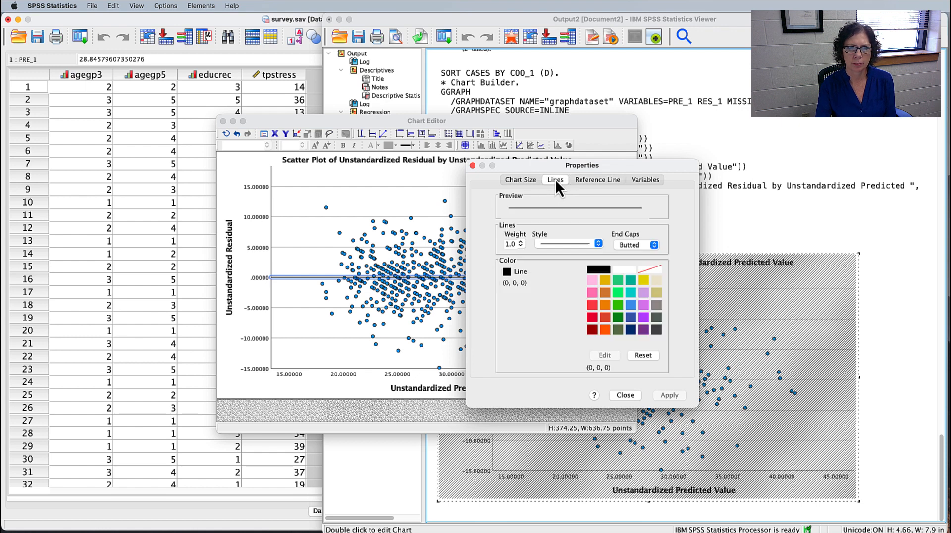
click(616, 283)
click(520, 245)
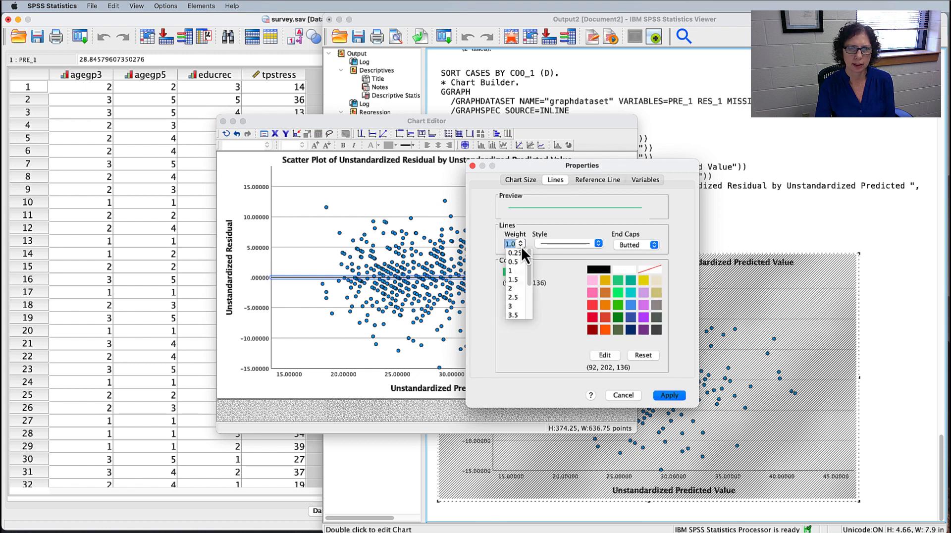
click(516, 289)
click(669, 396)
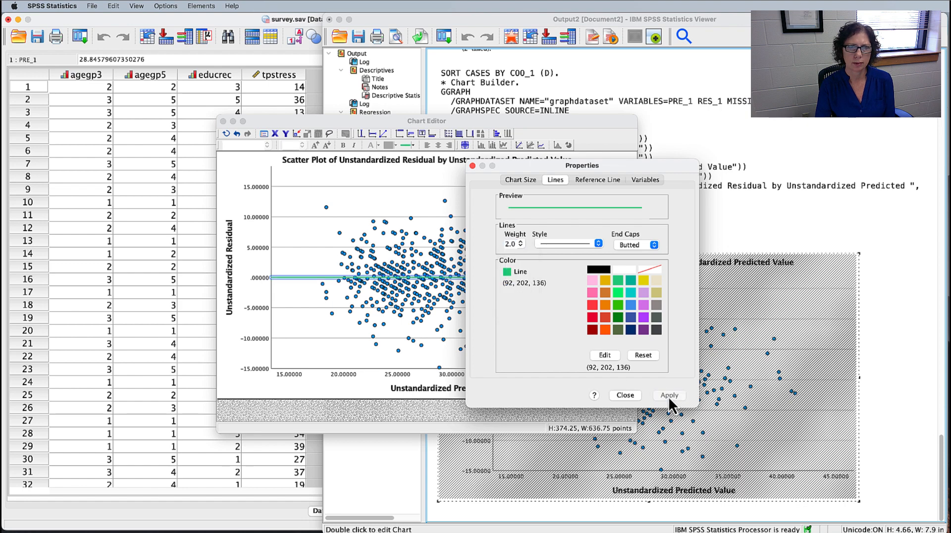
click(473, 166)
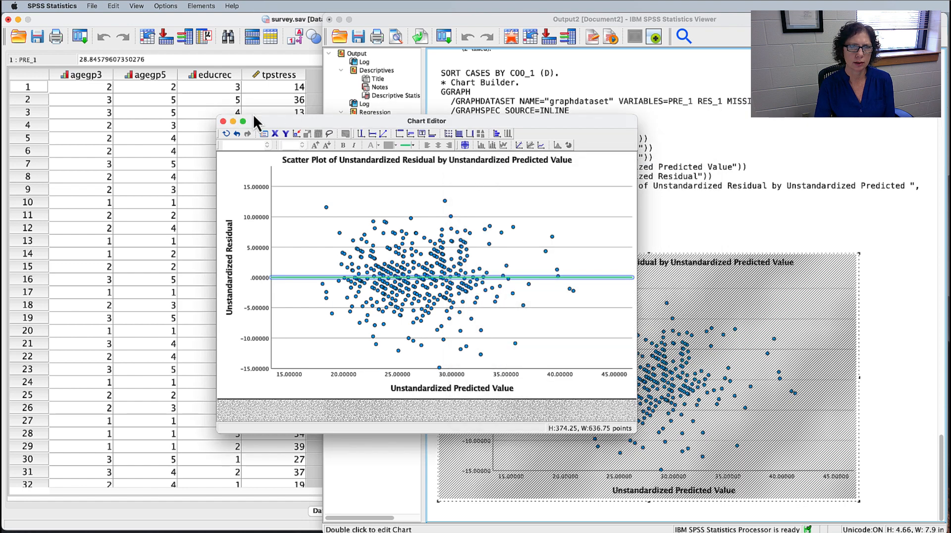
click(223, 121)
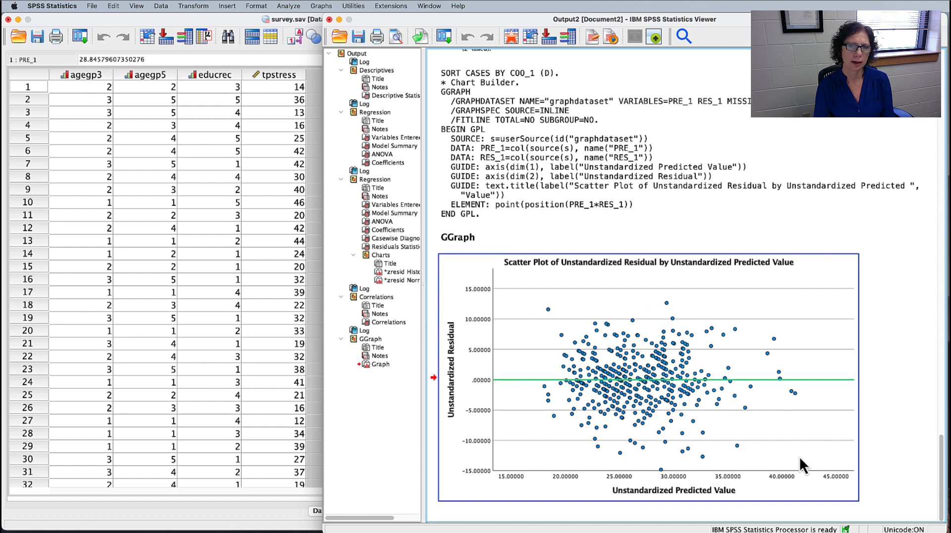
click(882, 418)
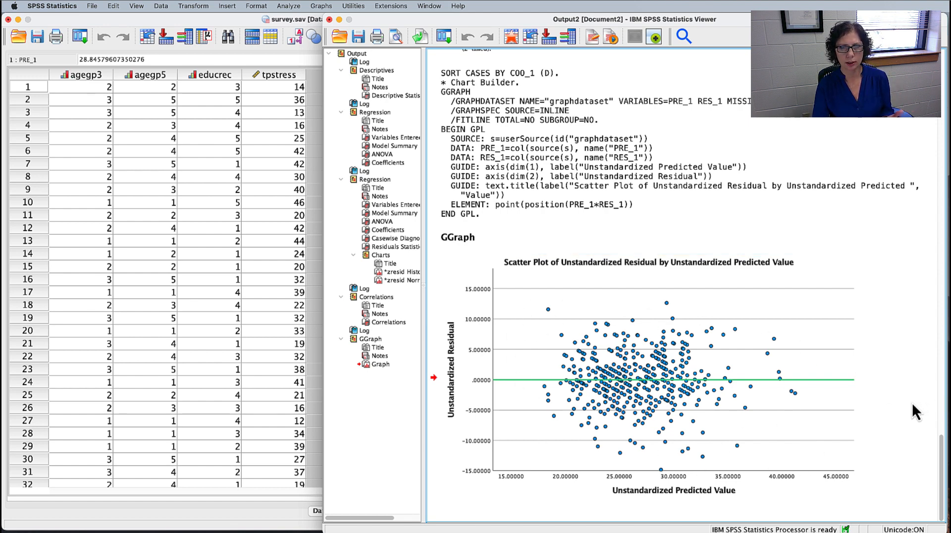
click(792, 380)
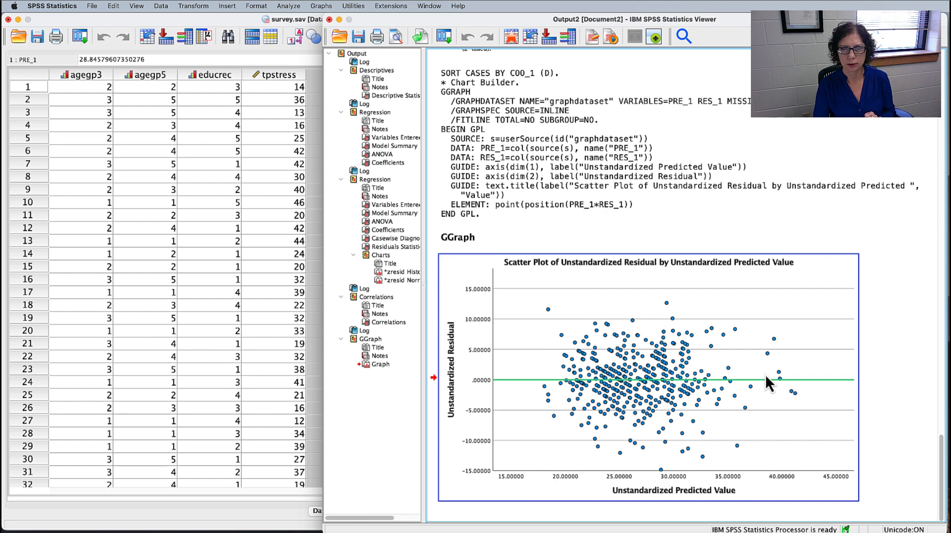
click(911, 376)
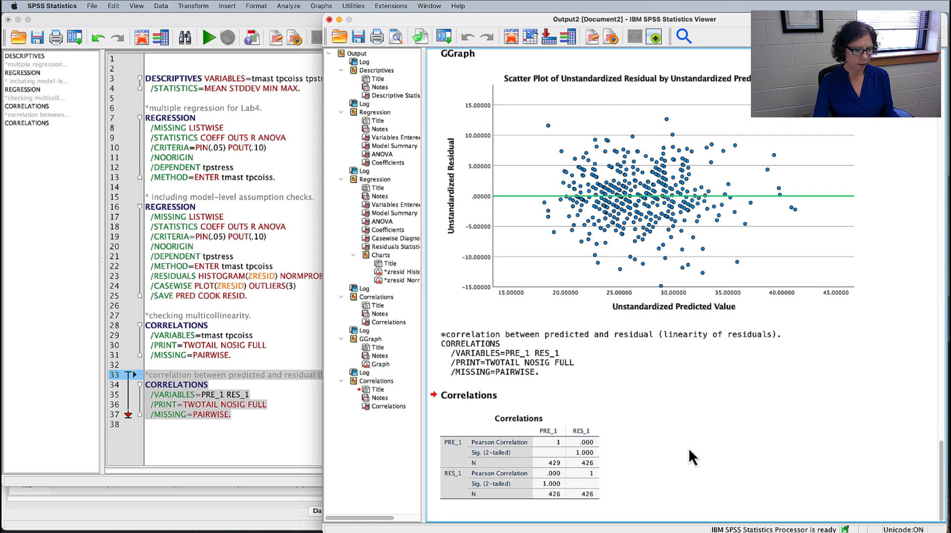
- Switch to the Lab4 sheet in Word and go to the Model Results Example Write Up section
key(super+Tab)
key(super+Tab)
key(super+Tab)
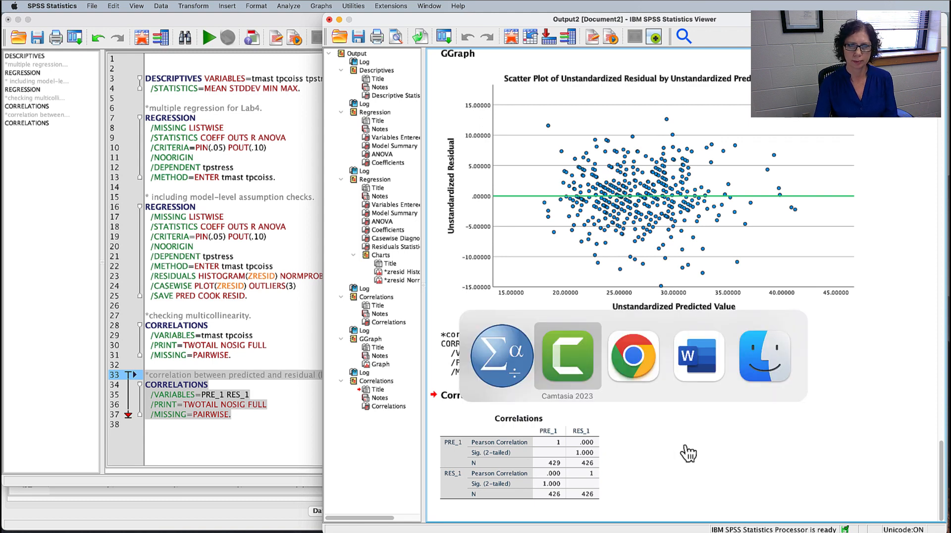
scroll(560, 298, down, 15)
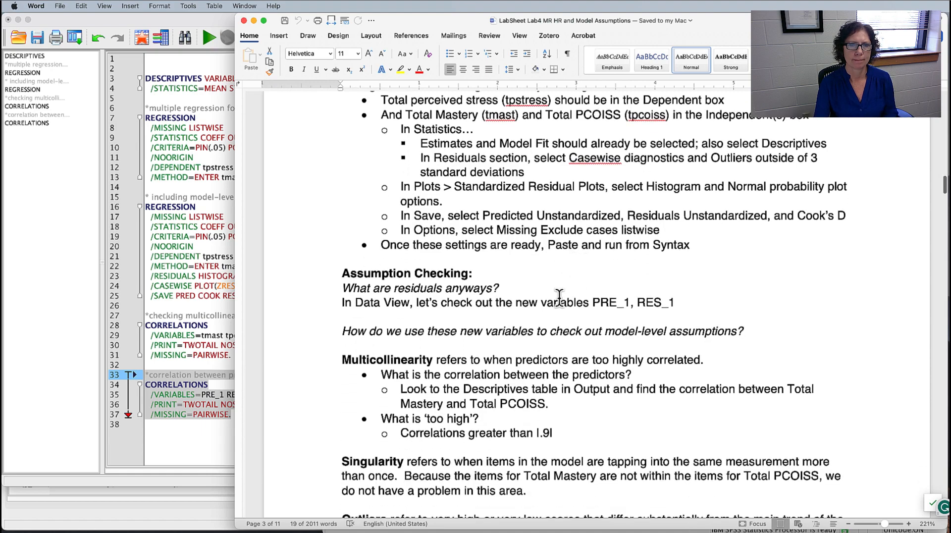
scroll(559, 298, down, 20)
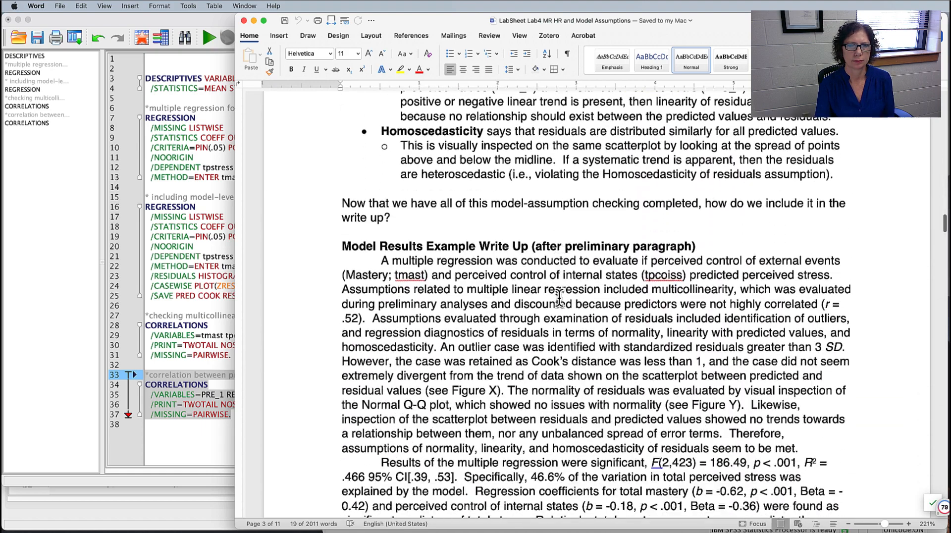
scroll(559, 297, up, 2)
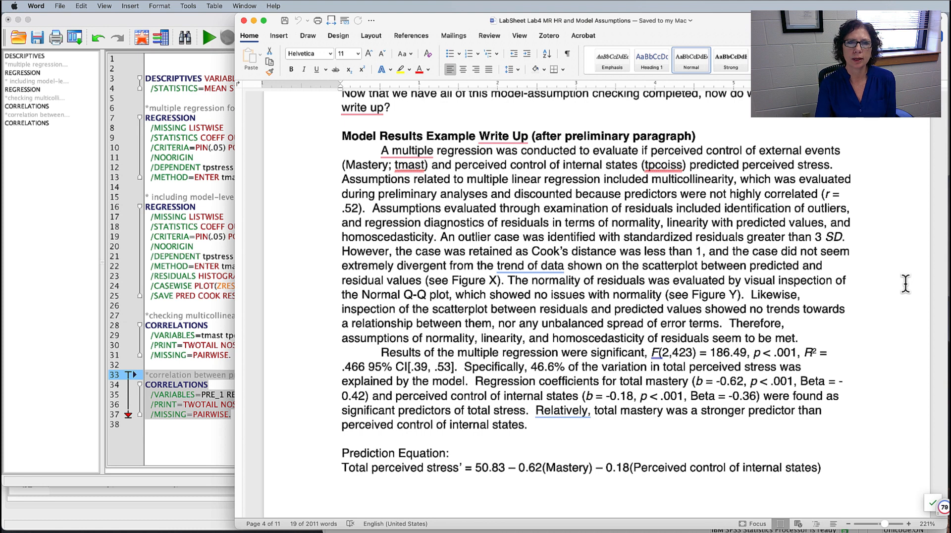
- Read the write-up's assumptions paragraph, highlighting the passages on residual diagnostics, the outlier case, Cook's distance and the predicted-residual scatterplot
drag(444, 209, 736, 218)
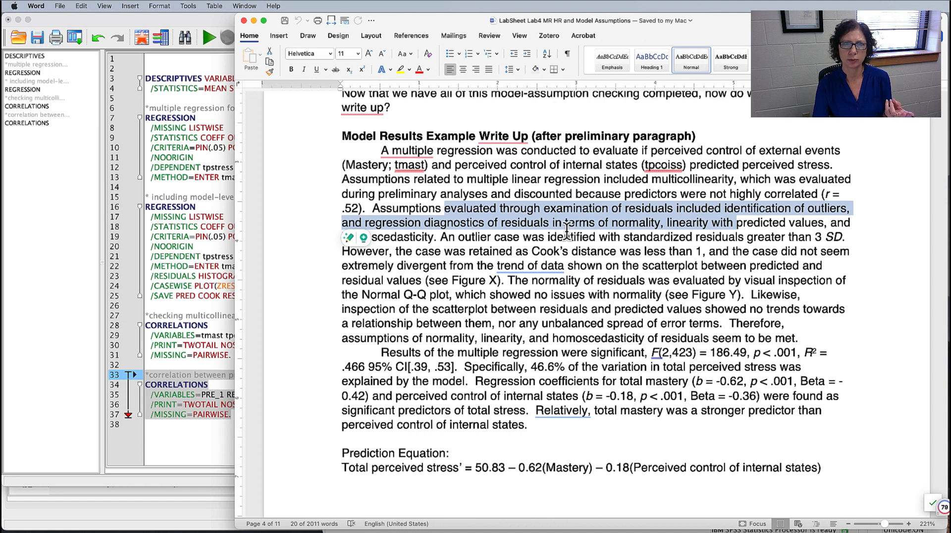
drag(609, 223, 710, 236)
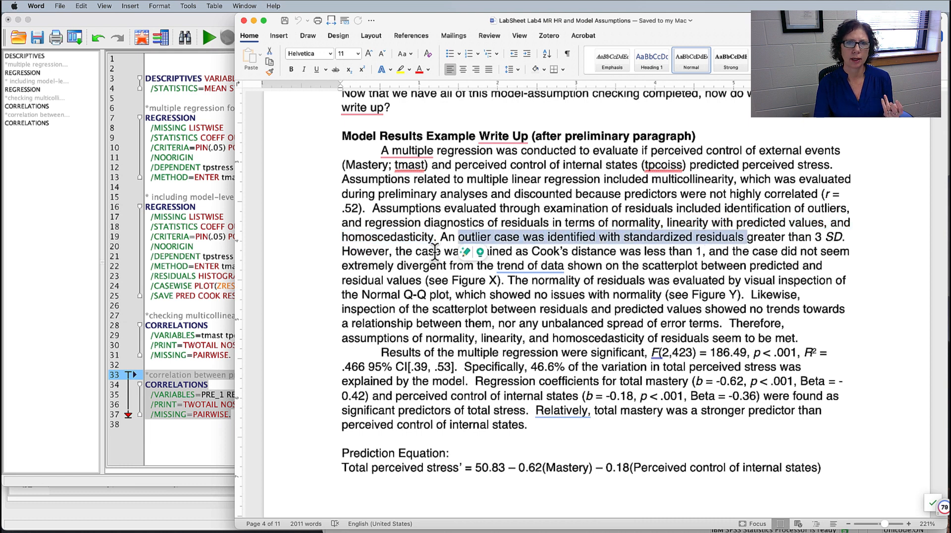
drag(433, 252, 713, 252)
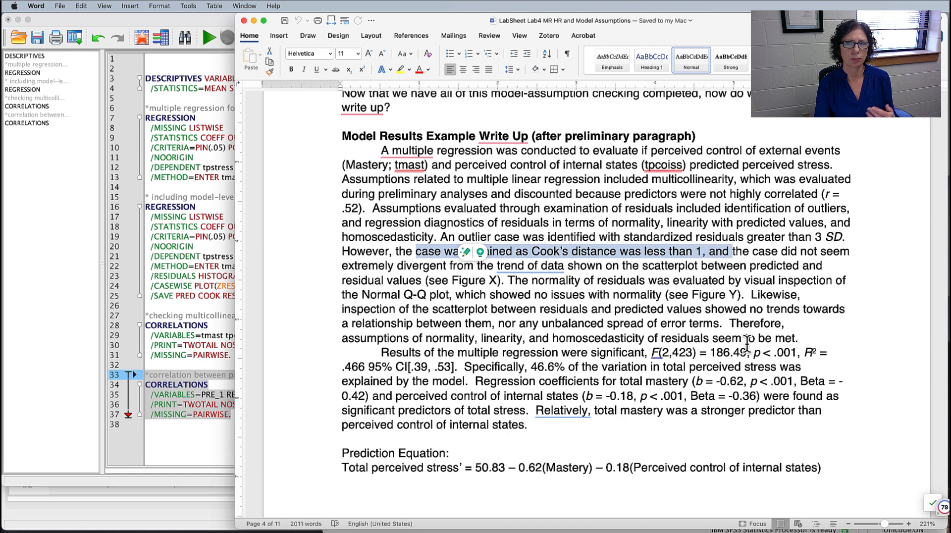
click(911, 363)
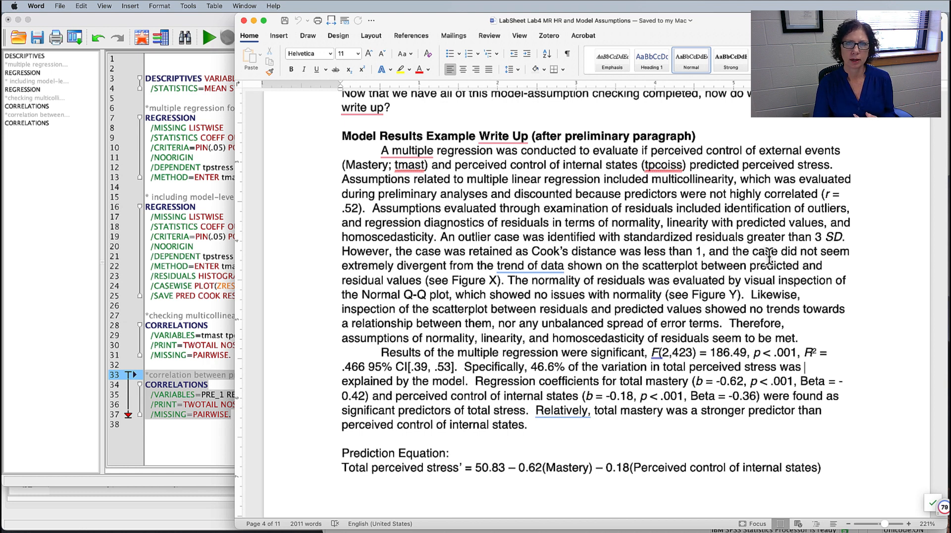
drag(641, 266, 420, 281)
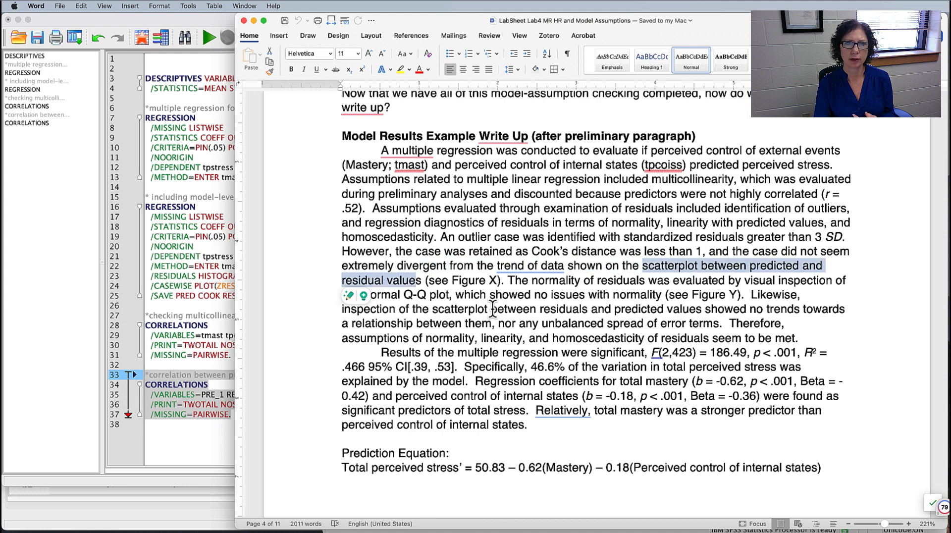
click(881, 342)
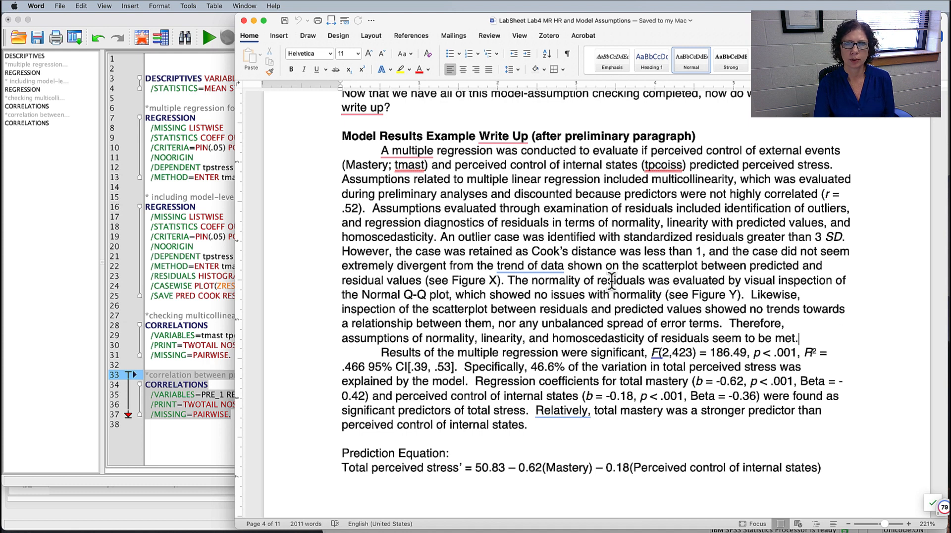
- Highlight the write-up's passages on normality of residuals, the residual-predicted scatterplot and the concluding sentence on the assumptions
drag(532, 280, 640, 296)
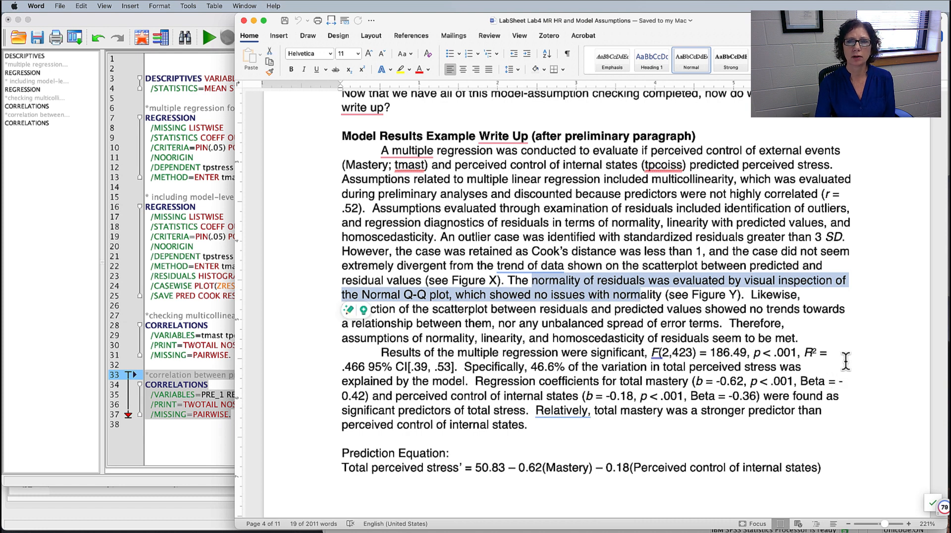
click(840, 347)
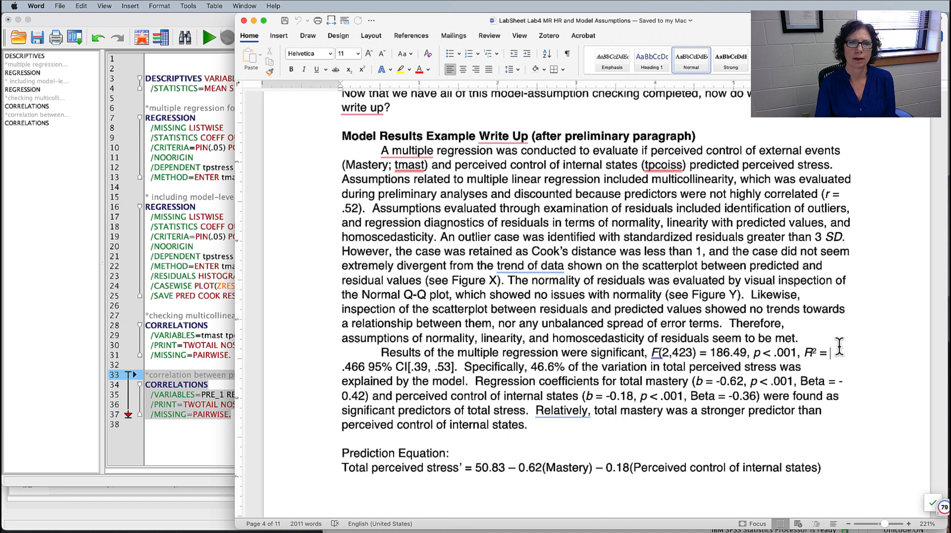
drag(420, 308, 703, 308)
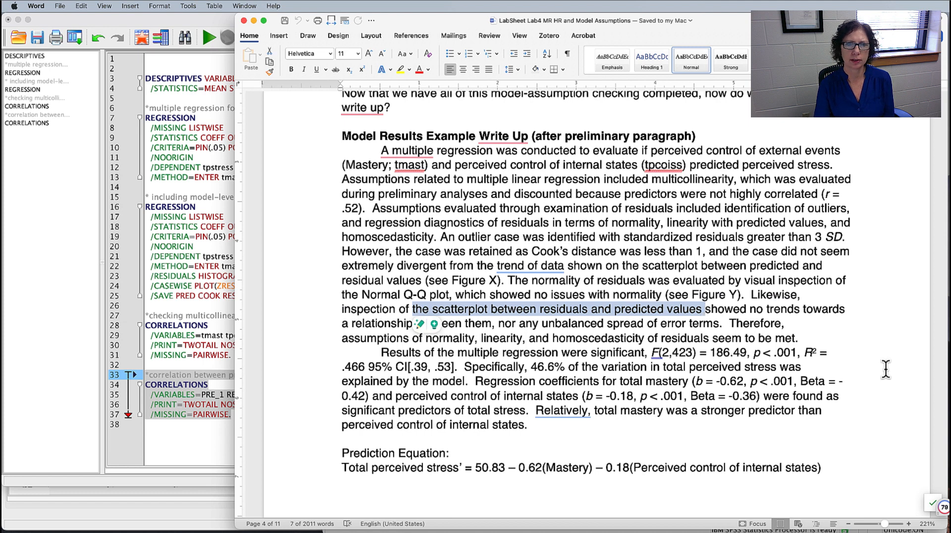
click(745, 327)
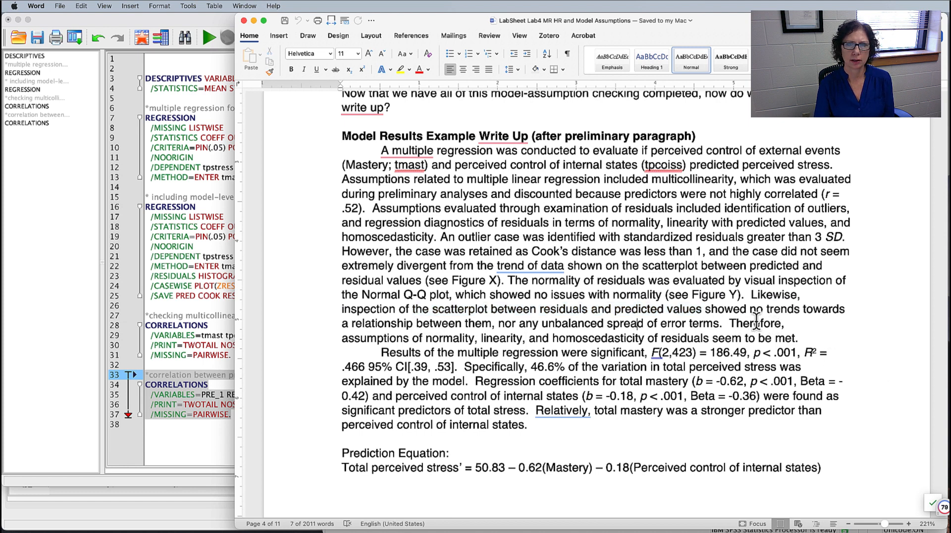
drag(729, 323, 798, 338)
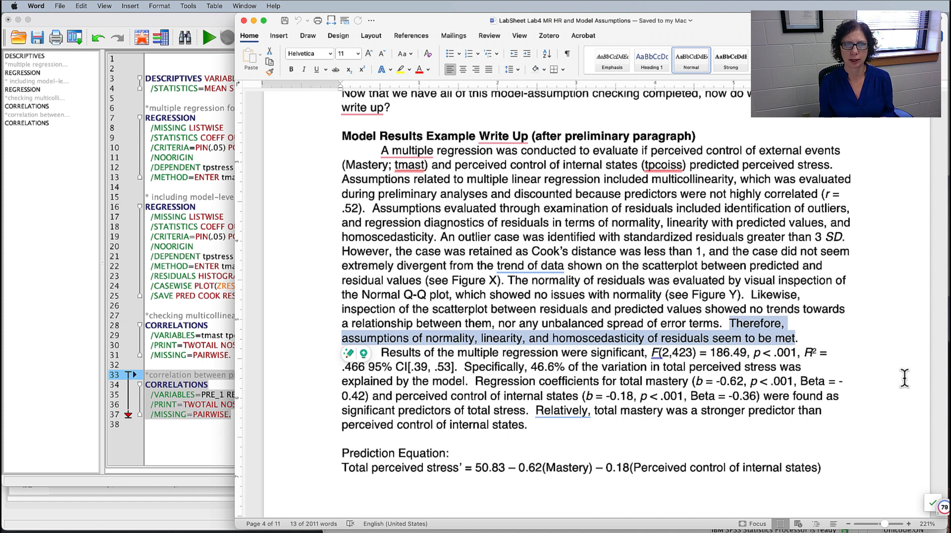
- Read the write-up's regression results paragraph, highlighting its opening words and the Prediction Equation heading below it
scroll(831, 342, down, 1)
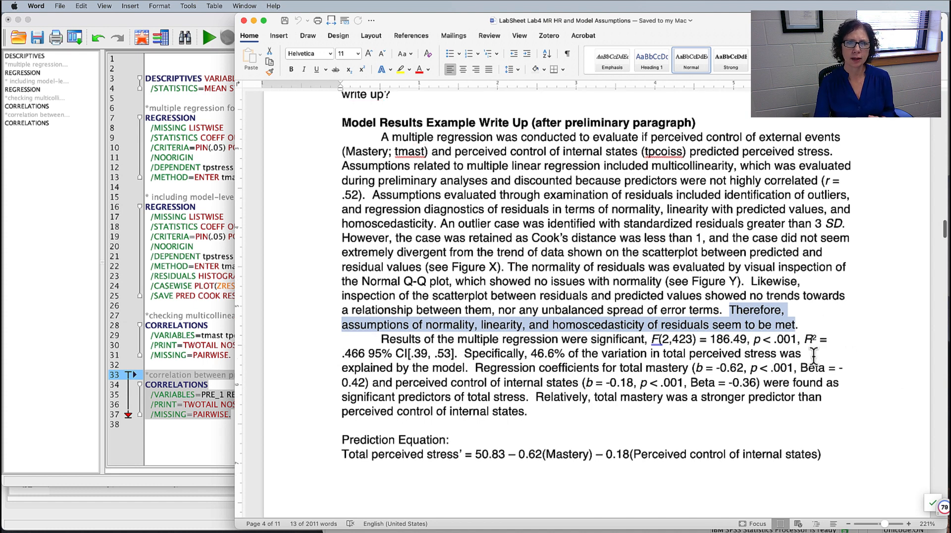
click(794, 367)
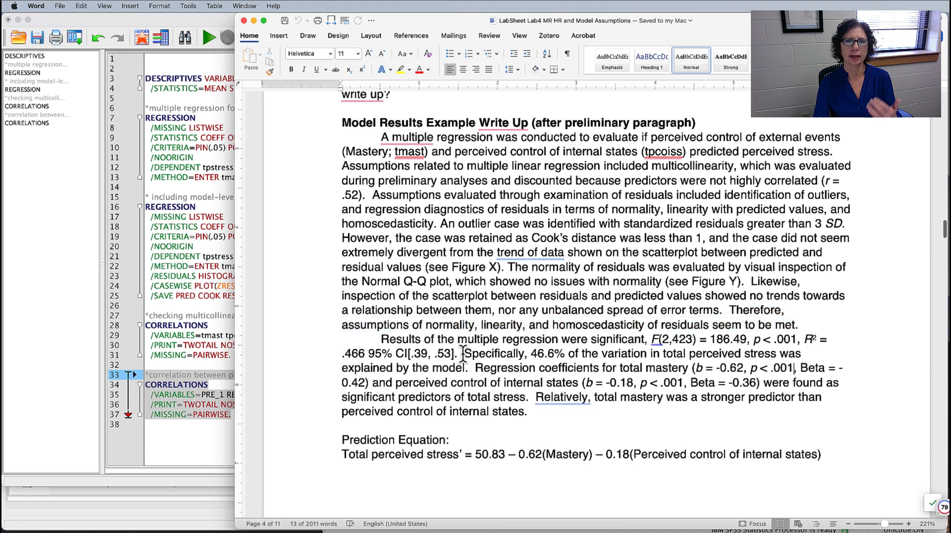
drag(381, 340, 570, 339)
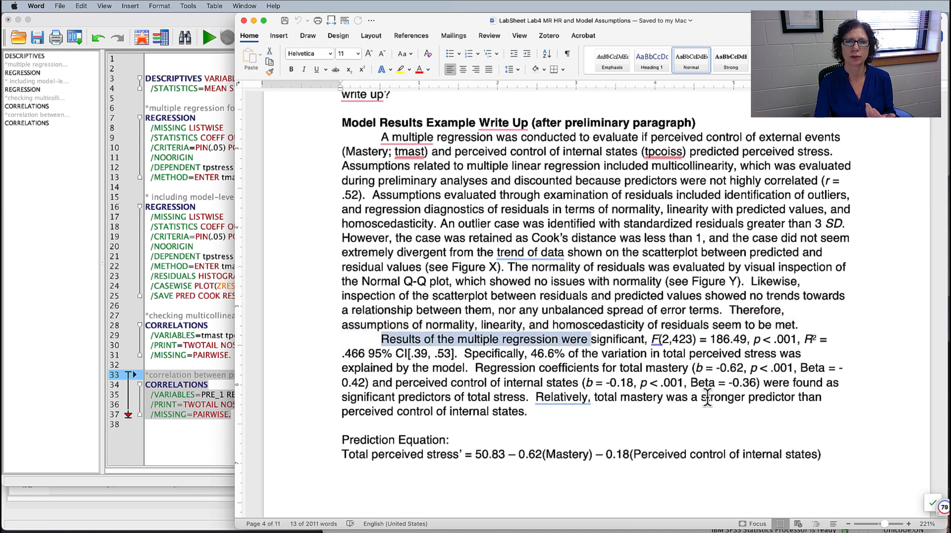
click(883, 500)
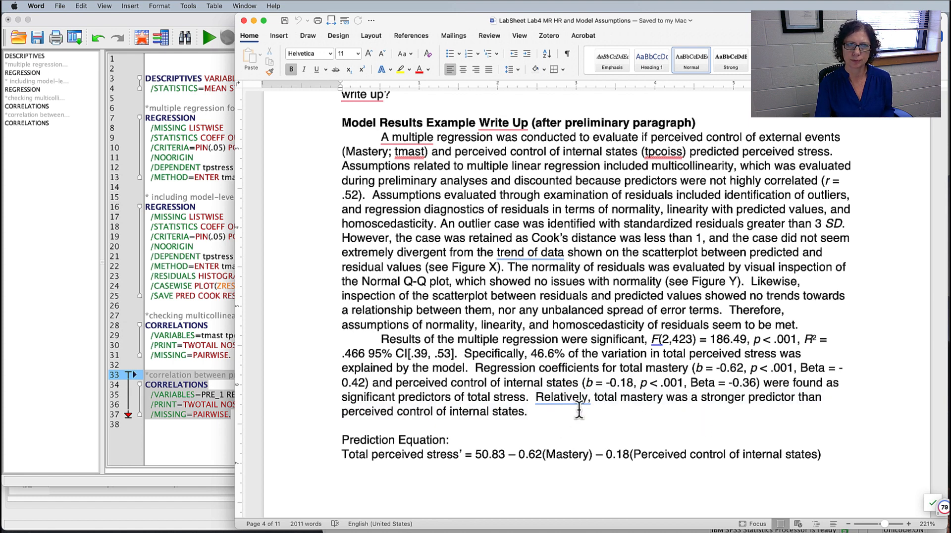
scroll(684, 321, down, 1)
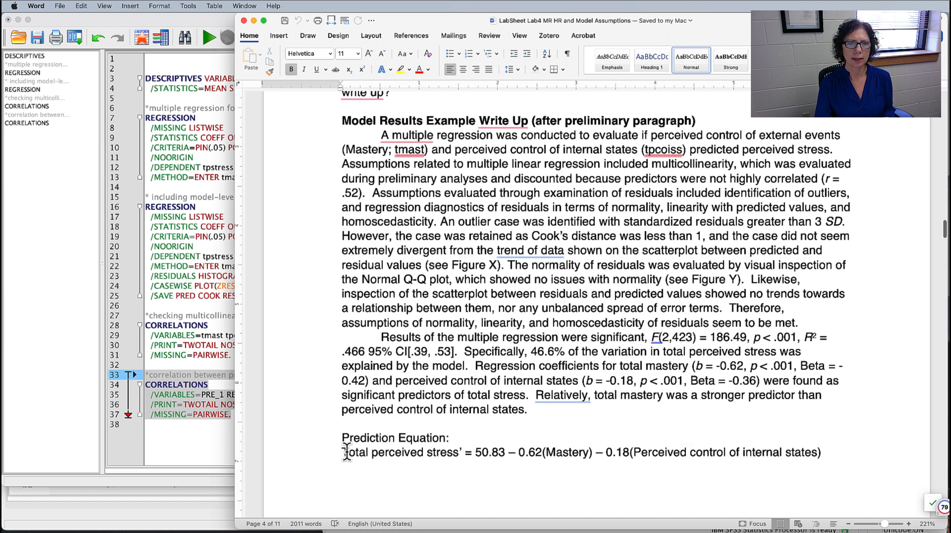
drag(341, 438, 455, 440)
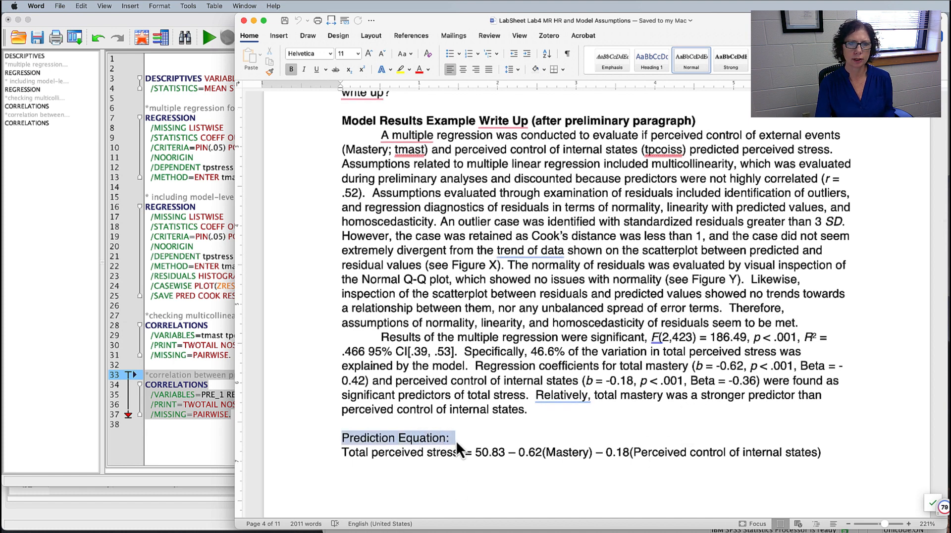
click(511, 481)
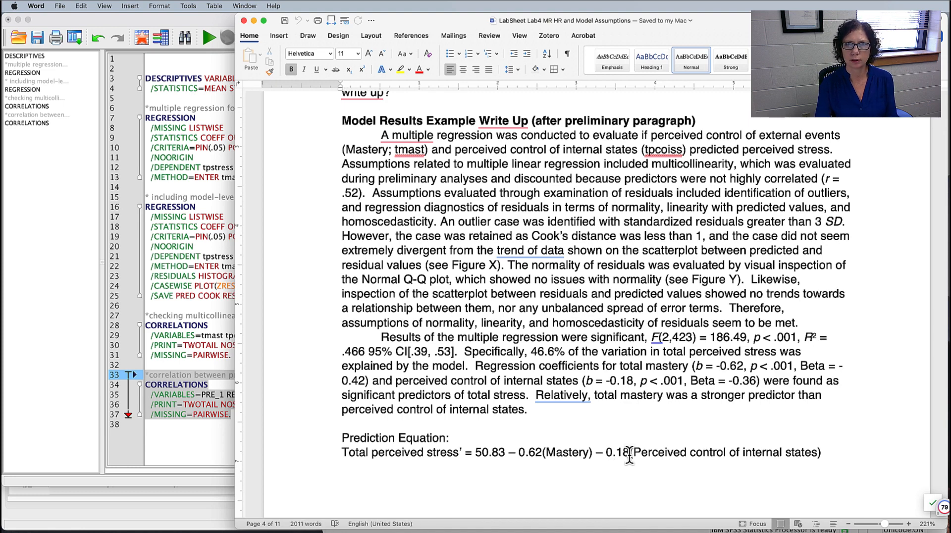
- Switch to the SPSS output and examine the Coefficients table of the regression with assumption checks
key(super+Tab)
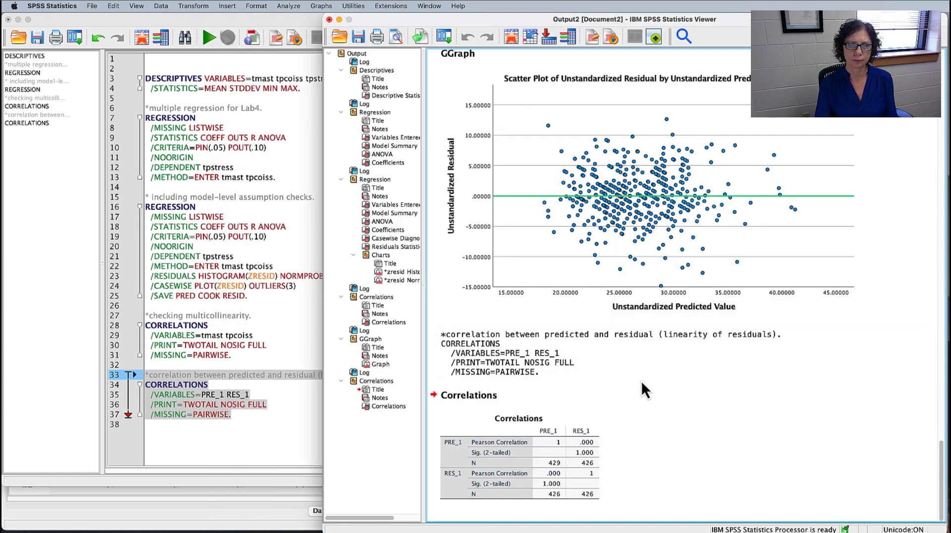
scroll(661, 381, up, 20)
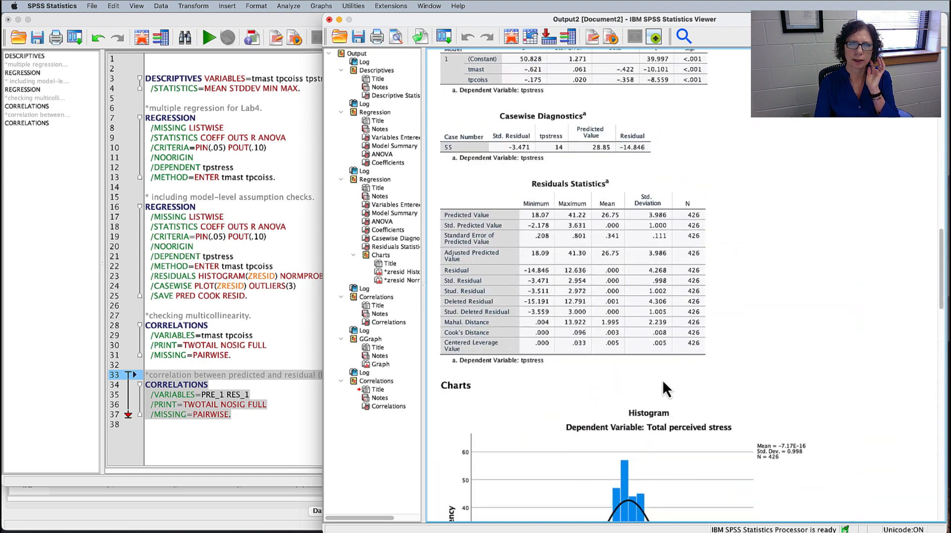
scroll(664, 385, up, 5)
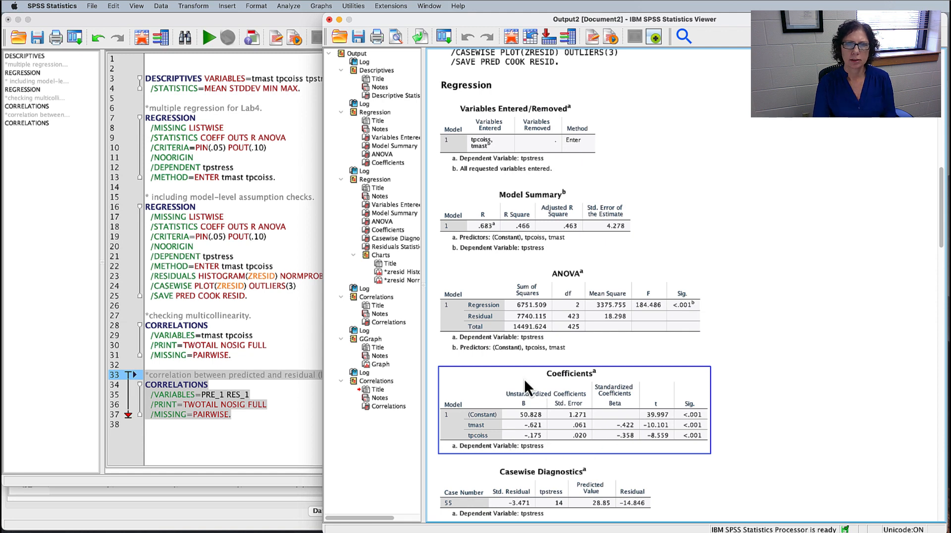
scroll(647, 362, down, 7)
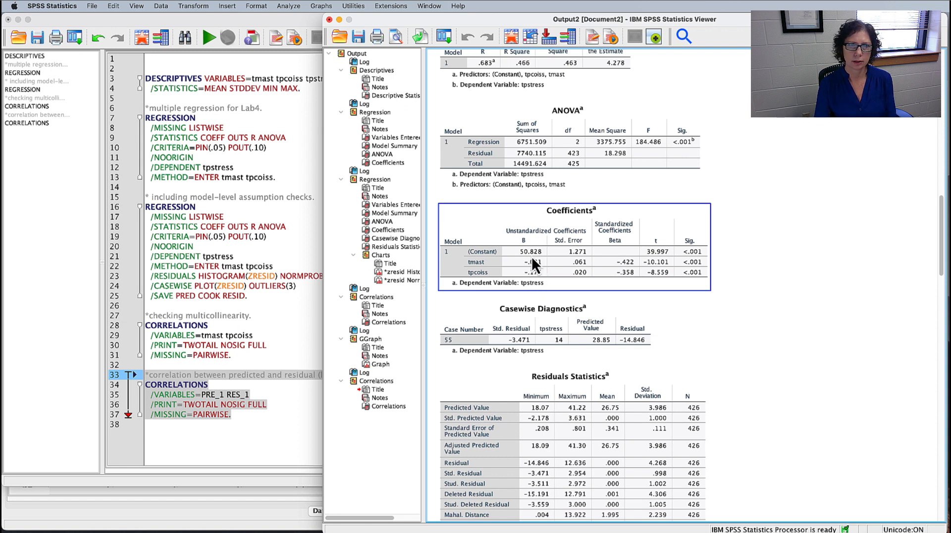
- Return to the Word sheet and compare the prediction equation's 50.83 intercept with the constant in the SPSS Coefficients table
key(super+Tab)
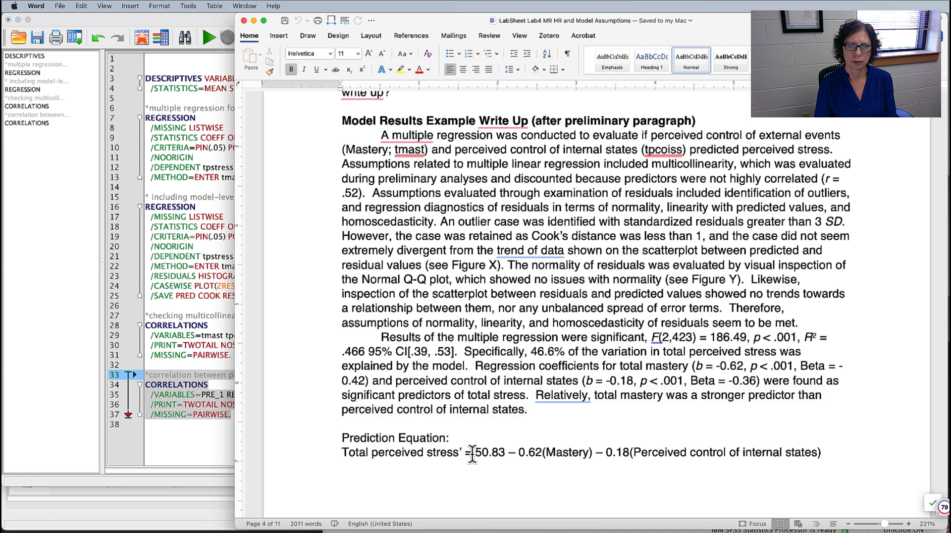
double_click(475, 452)
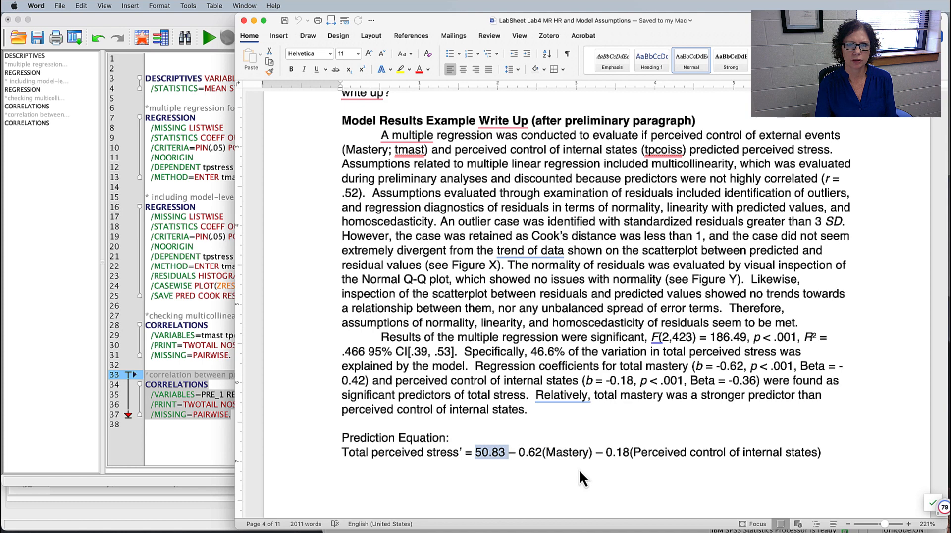
key(super+Tab)
click(523, 286)
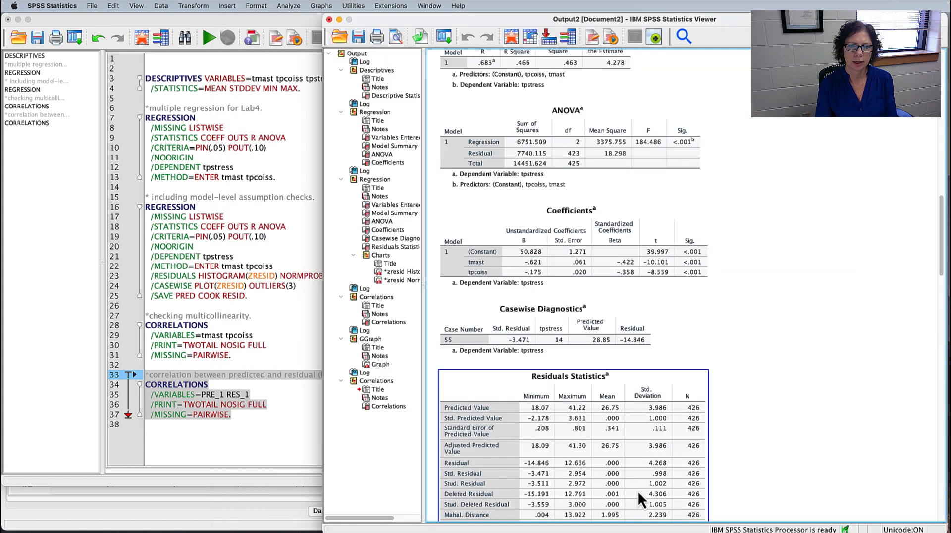
key(super+Tab)
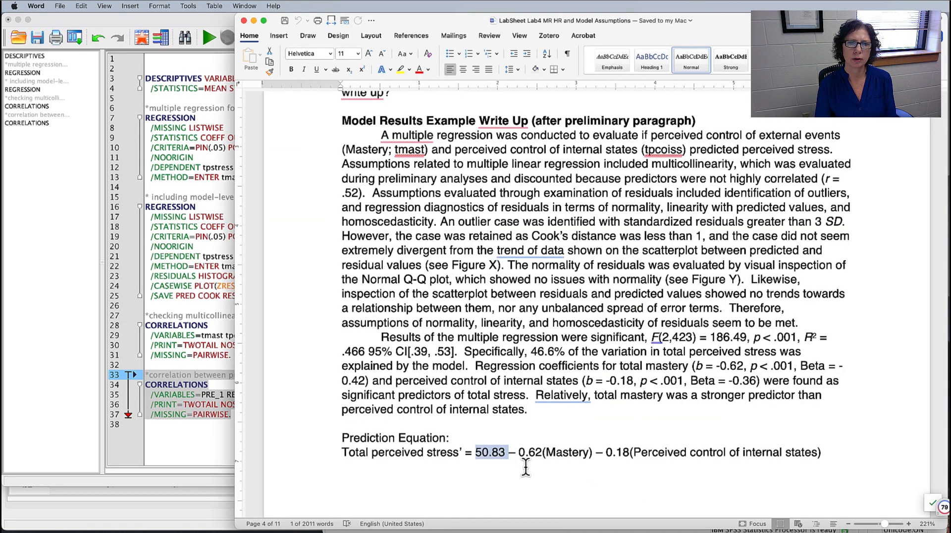
click(525, 467)
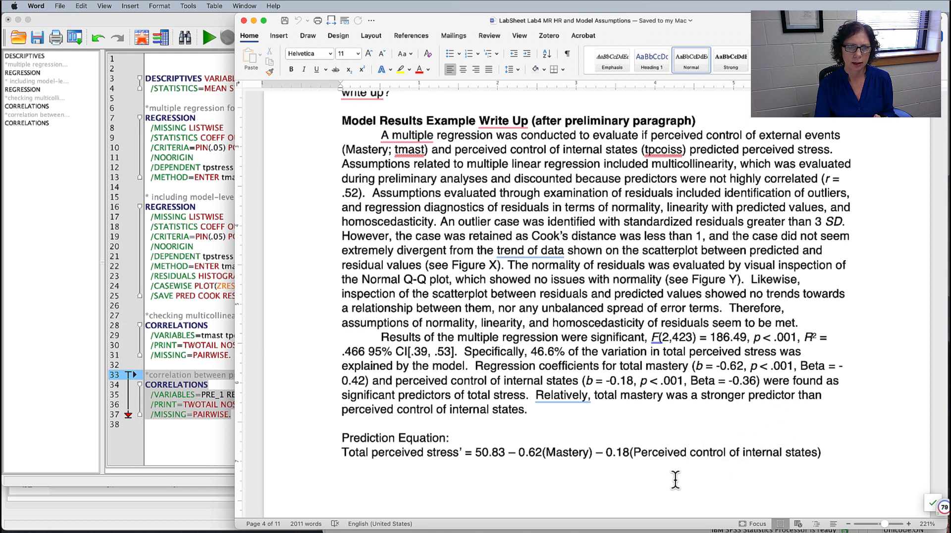
- Highlight the confidence interval and R² value in the results paragraph, and the 0.62 Mastery coefficient in the prediction equation
drag(413, 351, 451, 352)
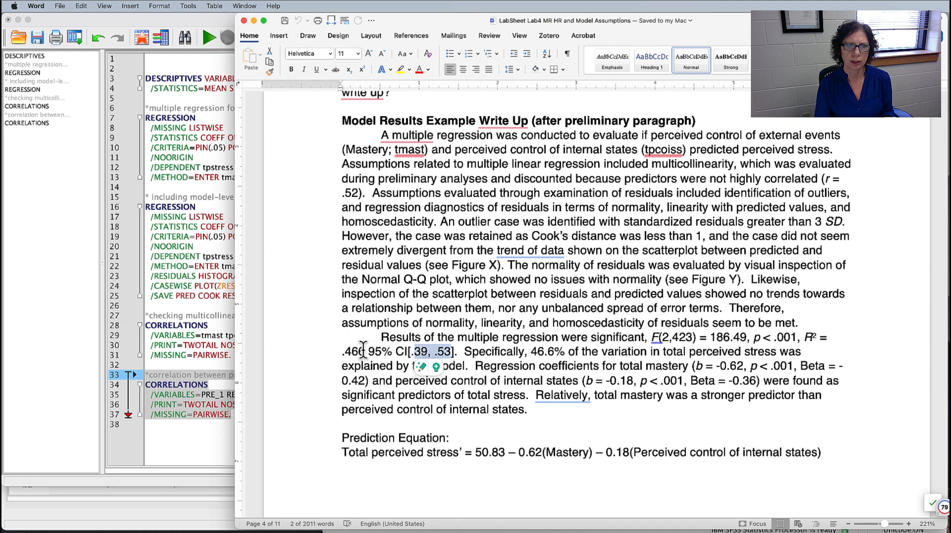
drag(369, 351, 341, 351)
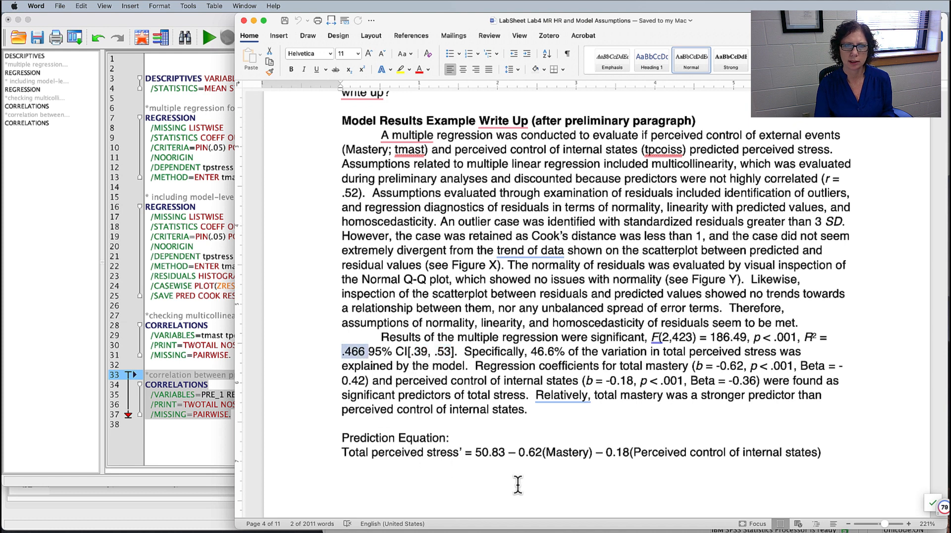
click(520, 451)
double_click(523, 452)
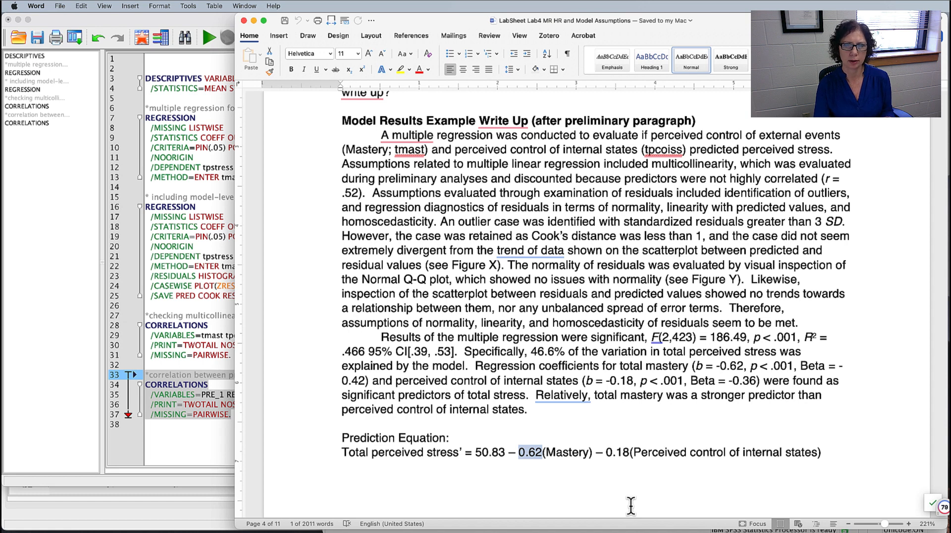
- Review the Figure X residual scatter plot and Figure Y Q-Q plot, and highlight the break note after them
scroll(646, 485, down, 10)
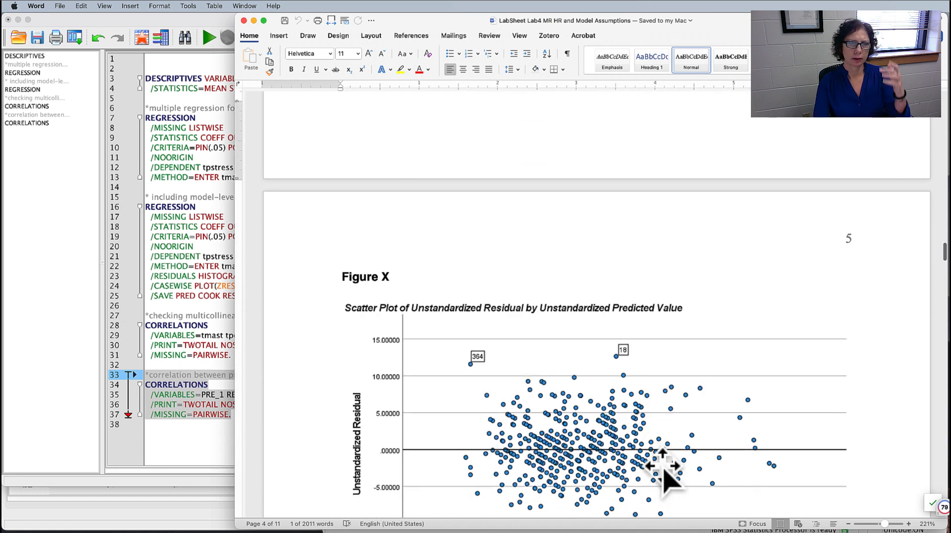
scroll(634, 275, down, 5)
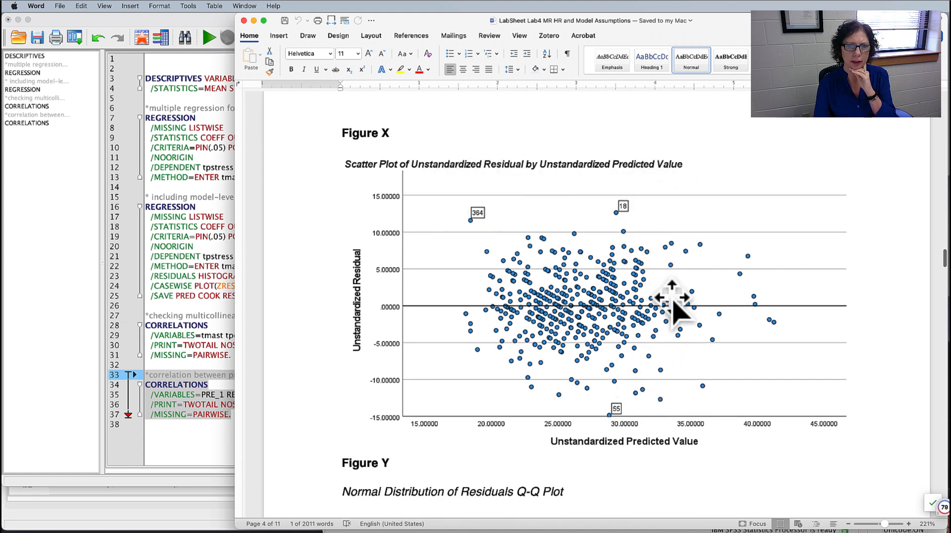
scroll(674, 311, down, 3)
scroll(674, 311, down, 6)
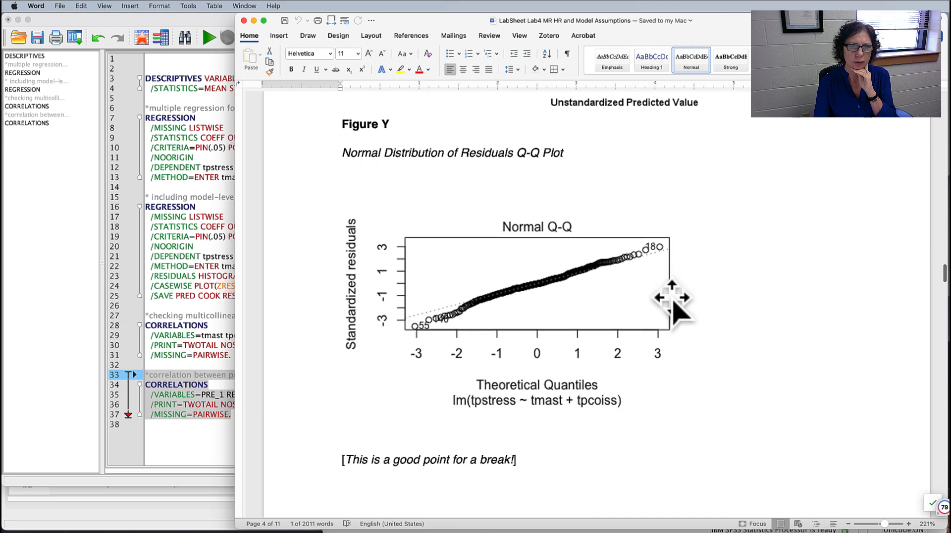
scroll(748, 283, down, 4)
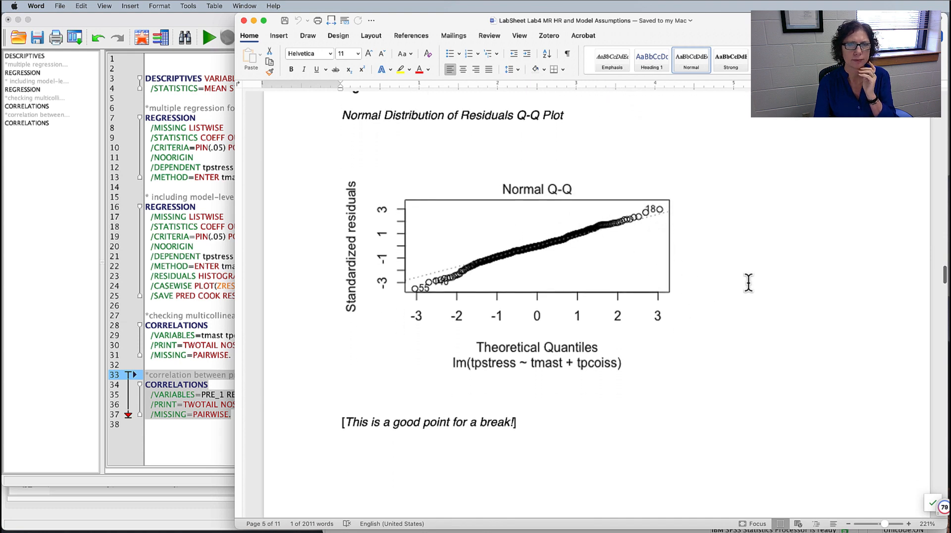
scroll(747, 283, down, 3)
scroll(747, 283, up, 3)
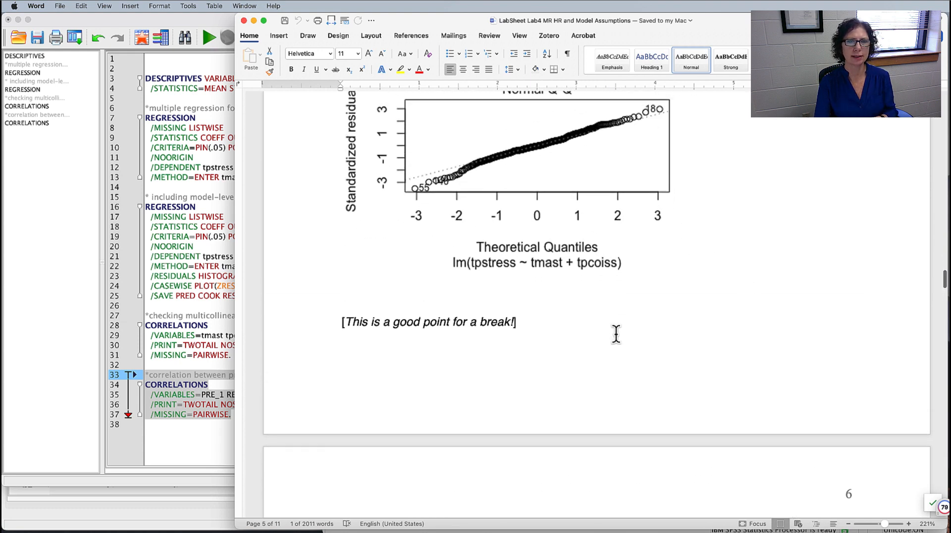
triple_click(421, 316)
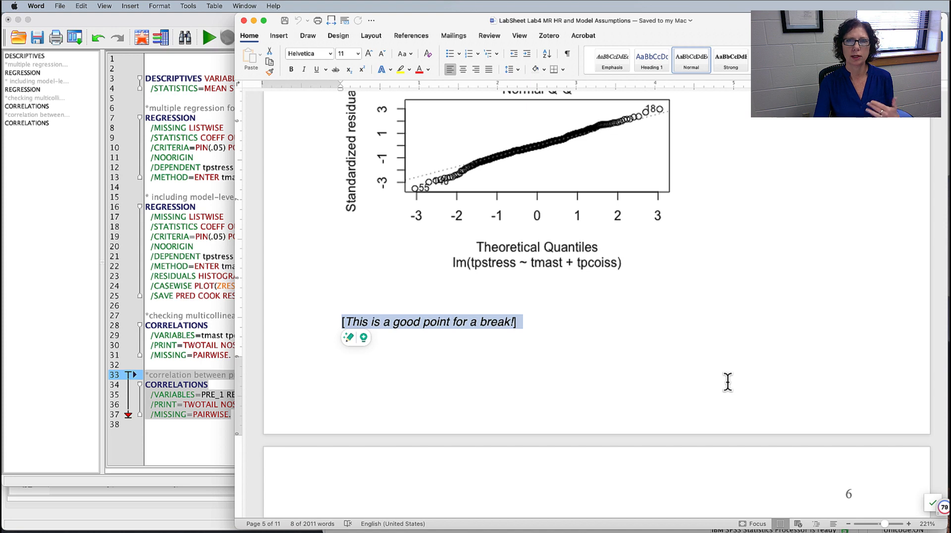
- Read the Hierarchical Regression section's question and SPSS instructions, highlighting "requesting assumption check"
scroll(727, 382, down, 10)
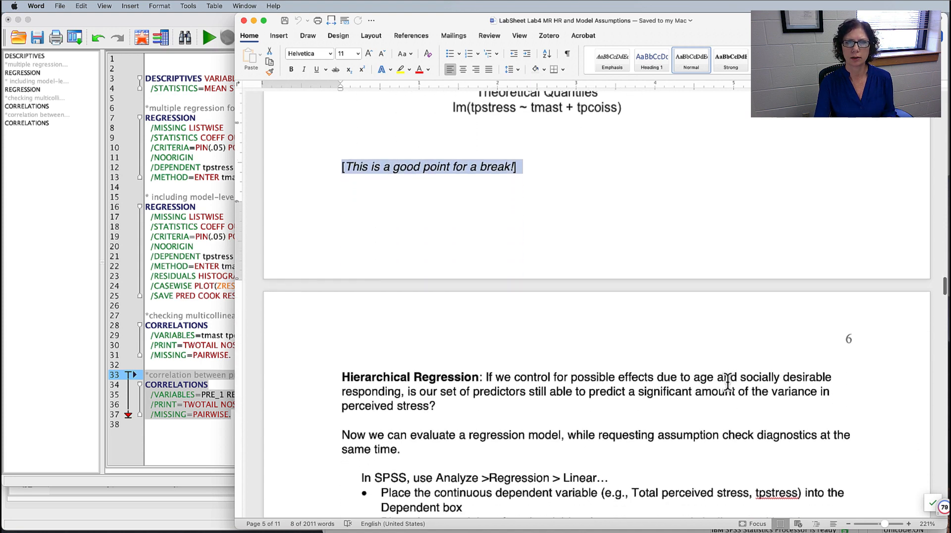
click(810, 355)
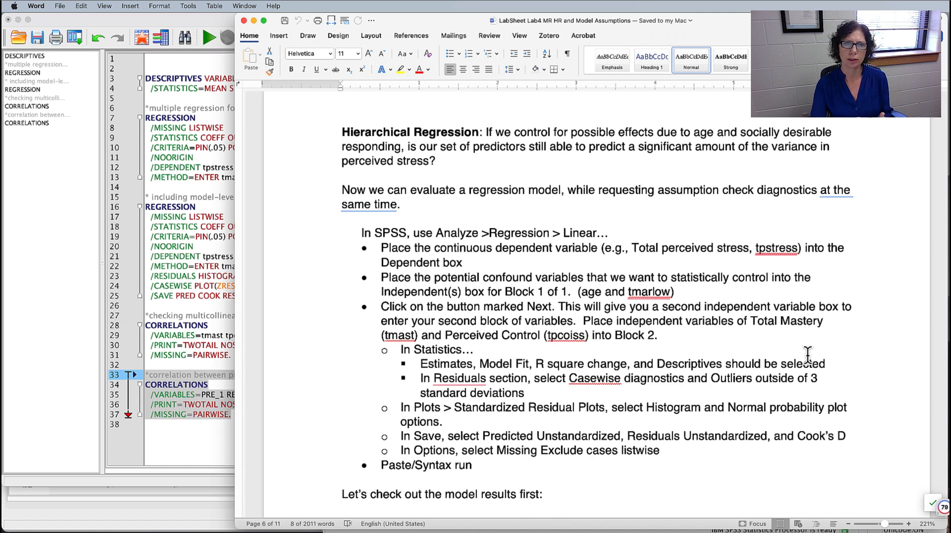
drag(598, 190, 745, 188)
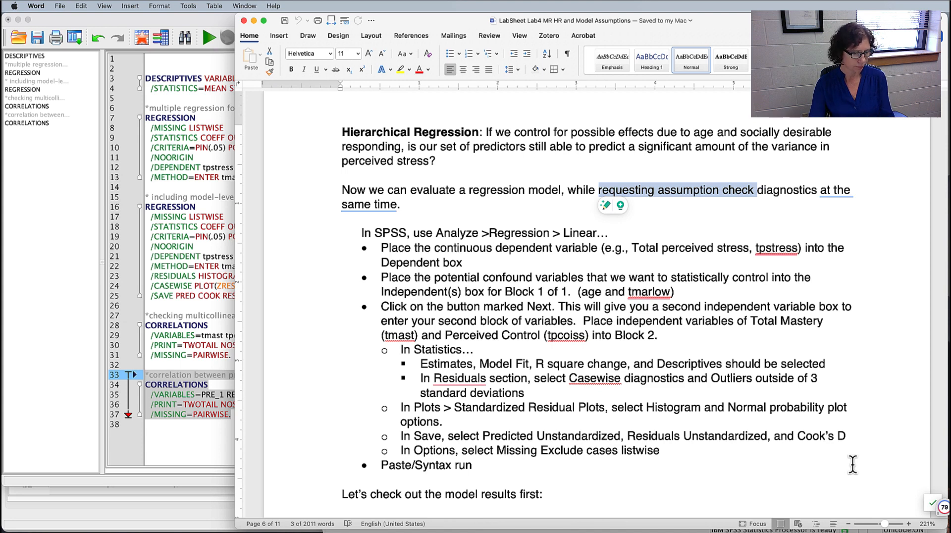
- Switch to SPSS, start a Linear Regression, and remove tmast and tpcoiss from Block 1, keeping tpstress as the dependent variable
key(super+Tab)
key(super+Tab)
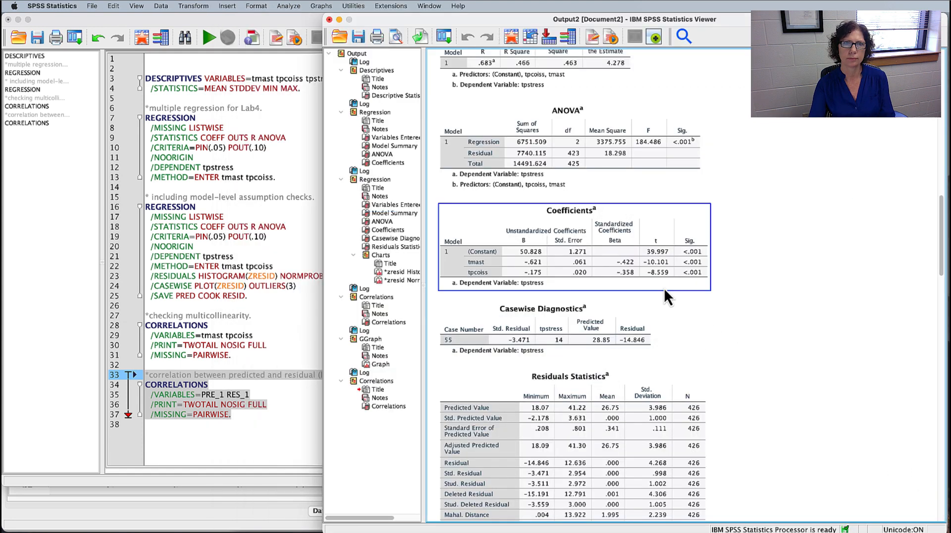
click(286, 7)
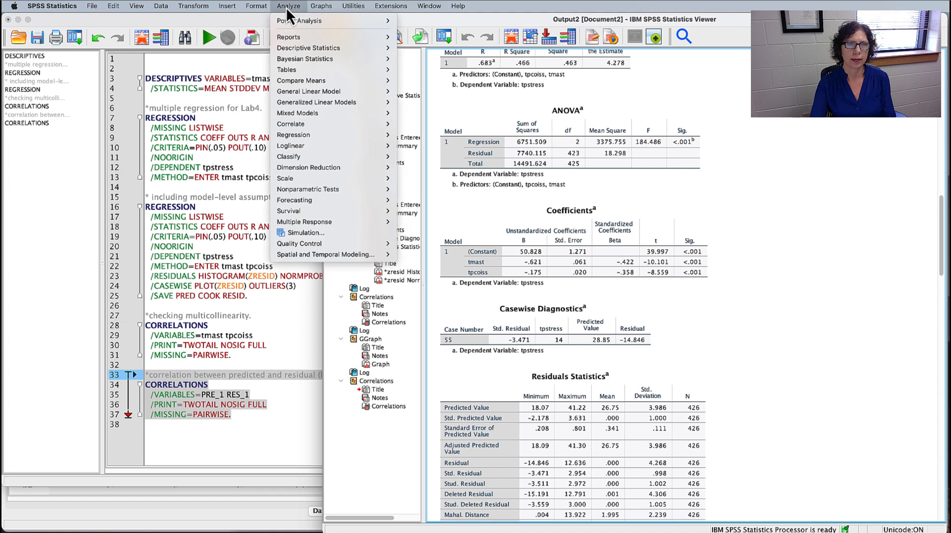
mouse_move(304, 137)
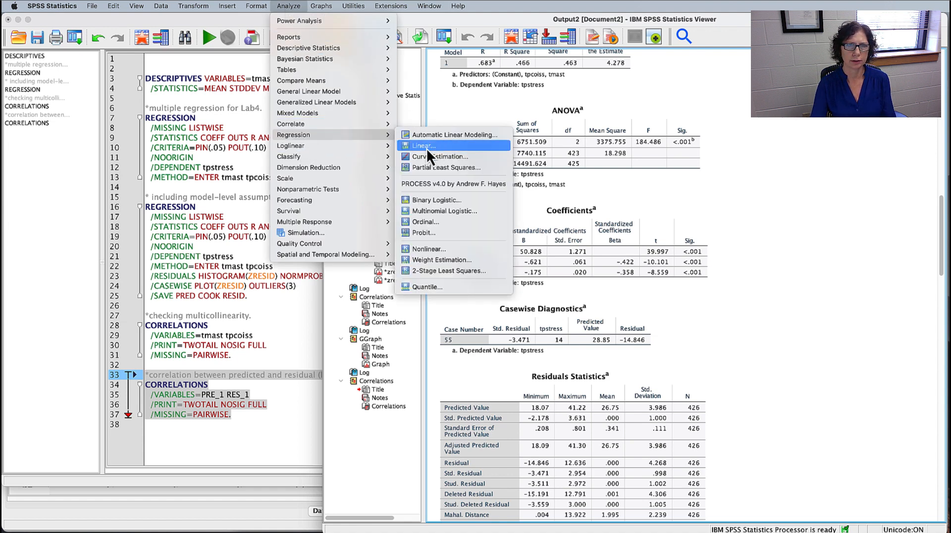
click(426, 147)
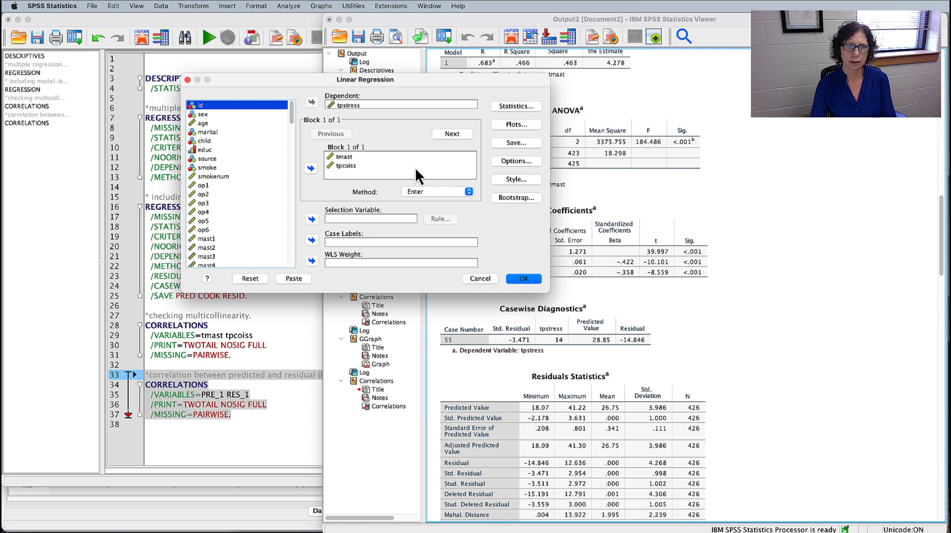
click(346, 156)
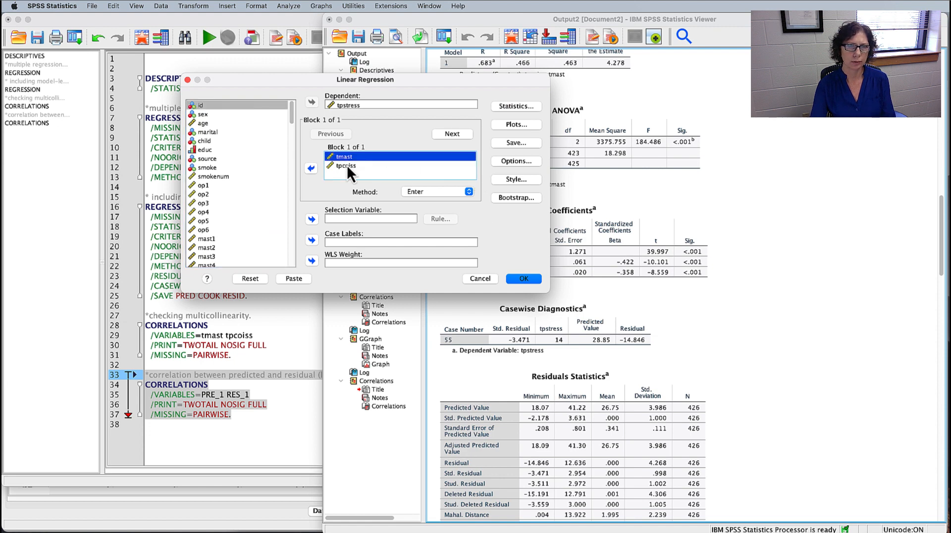
shift+click(347, 165)
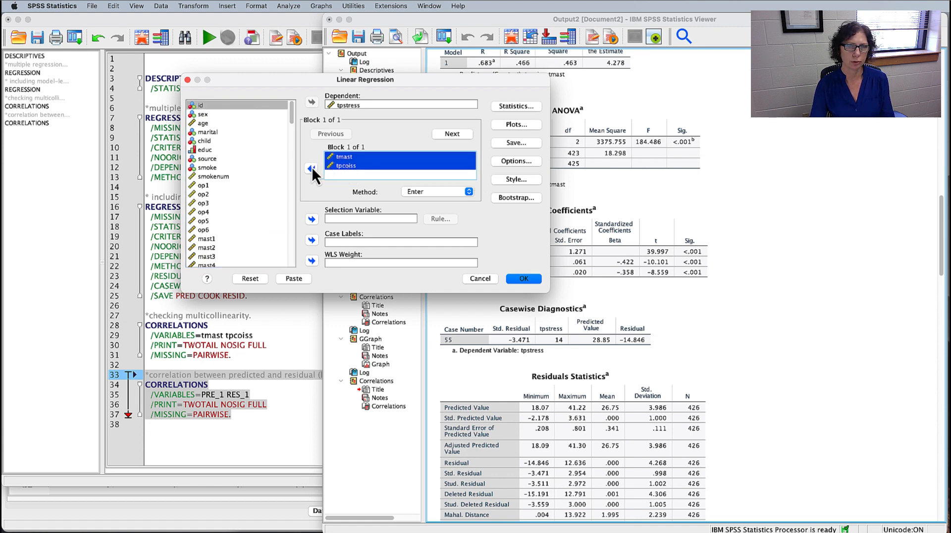
click(311, 168)
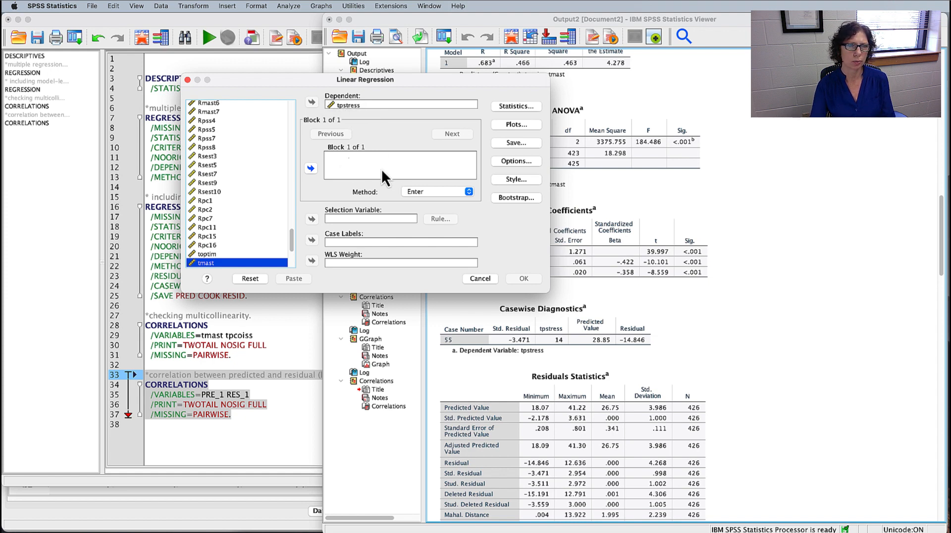
- Enter age and tmarlow as the control predictors in Block 1 of the linear regression
scroll(247, 207, up, 3)
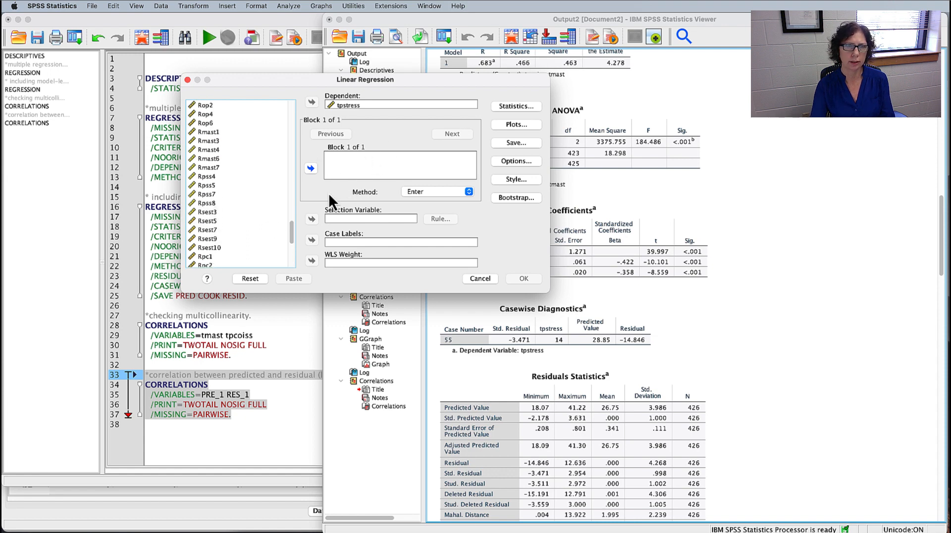
scroll(260, 207, up, 10)
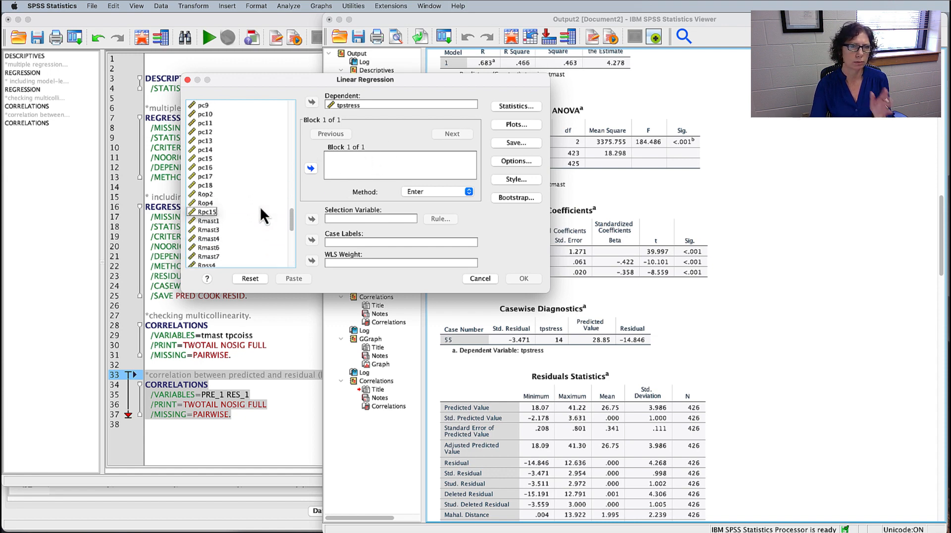
scroll(260, 207, up, 15)
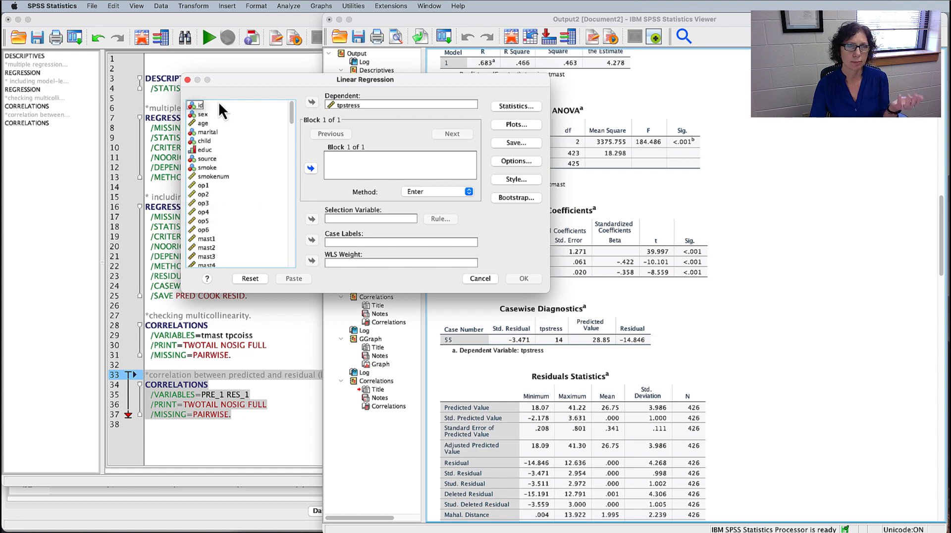
click(203, 124)
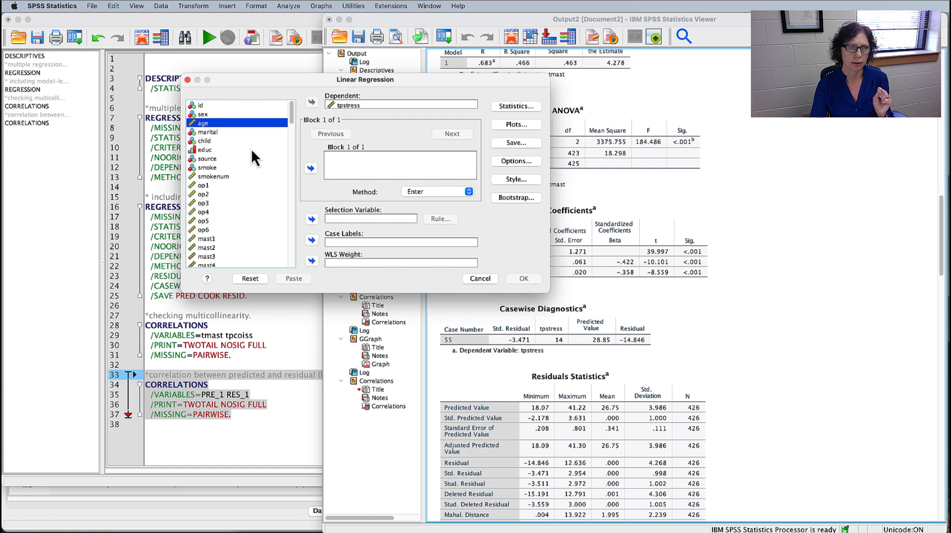
click(311, 169)
drag(292, 112, 290, 257)
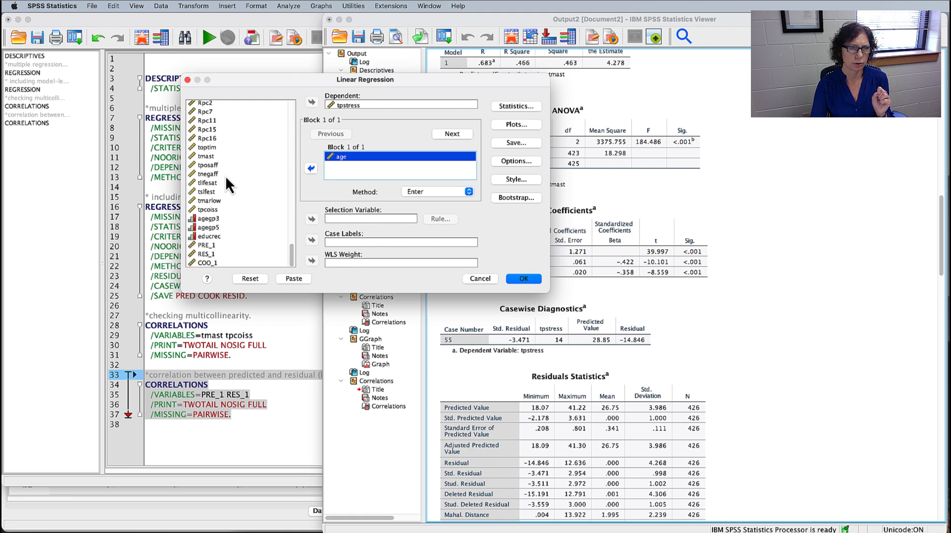
click(214, 202)
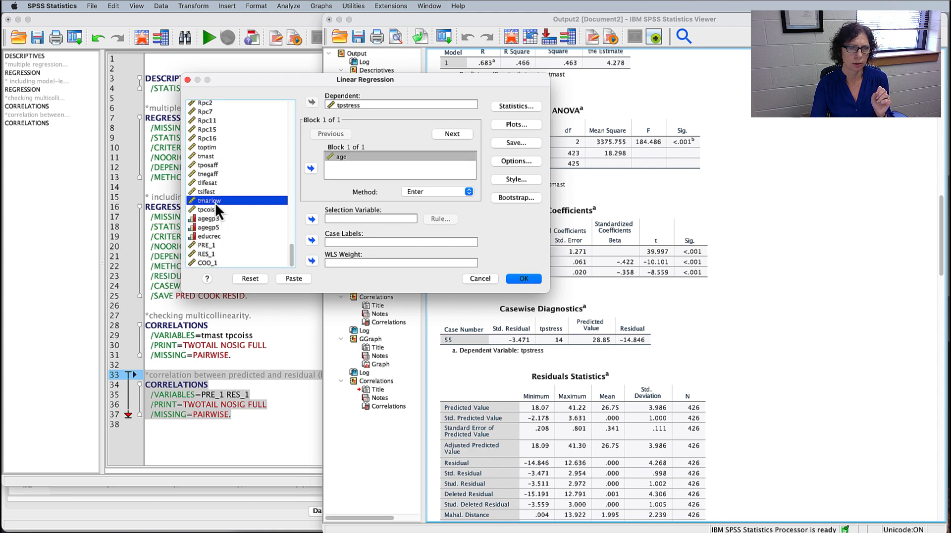
click(308, 168)
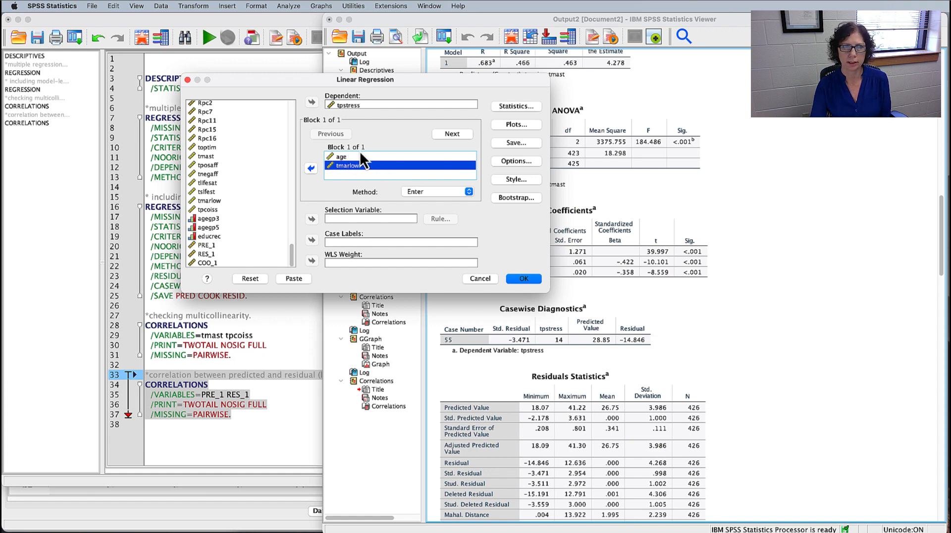
- Add a second predictor block containing tmast and tpcoiss
click(452, 133)
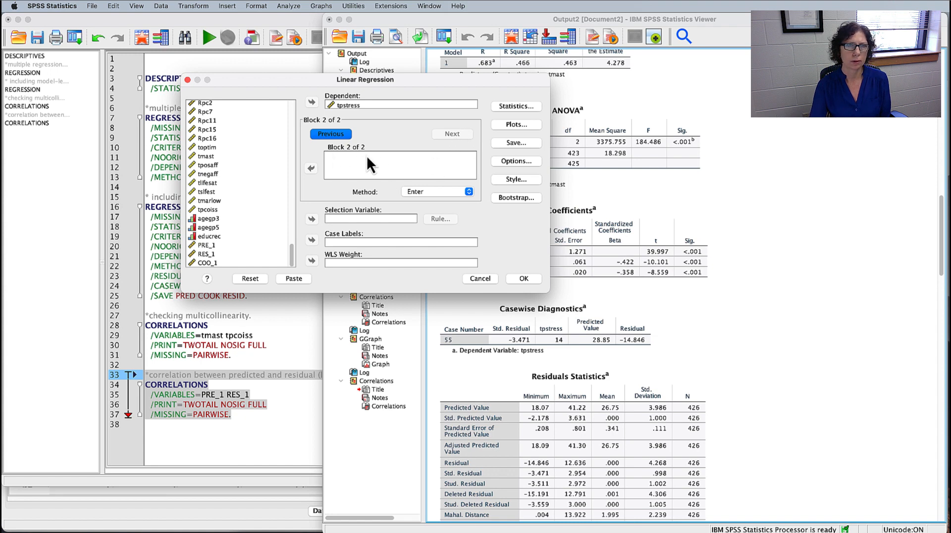
click(206, 157)
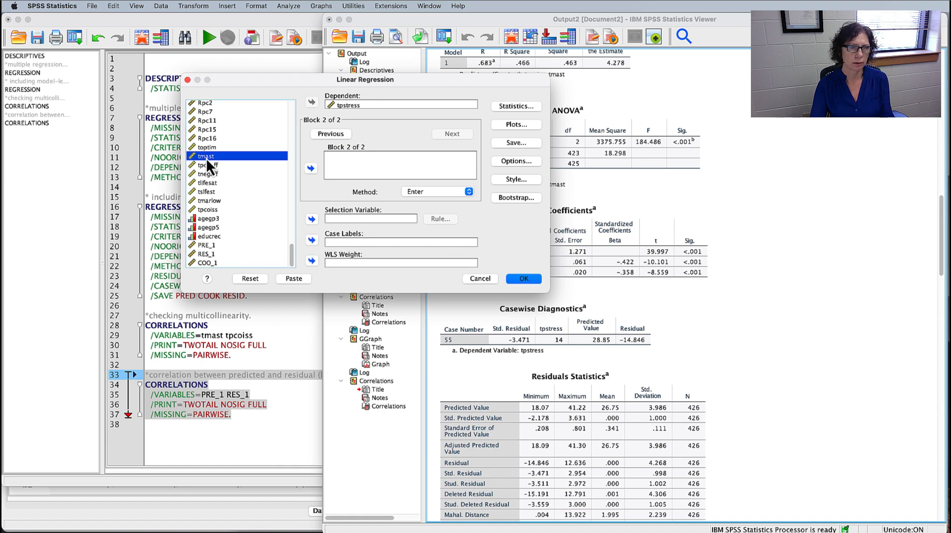
super+click(210, 212)
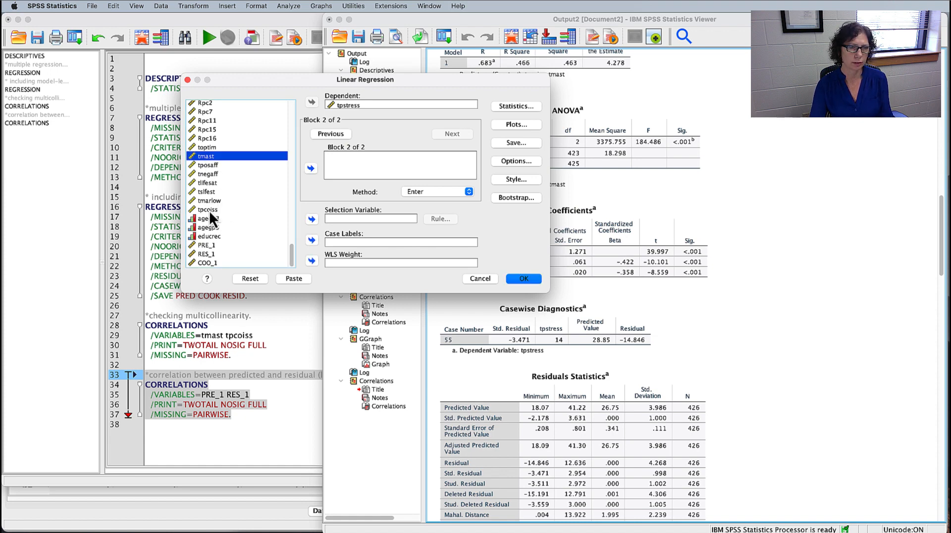
super+click(209, 210)
click(308, 168)
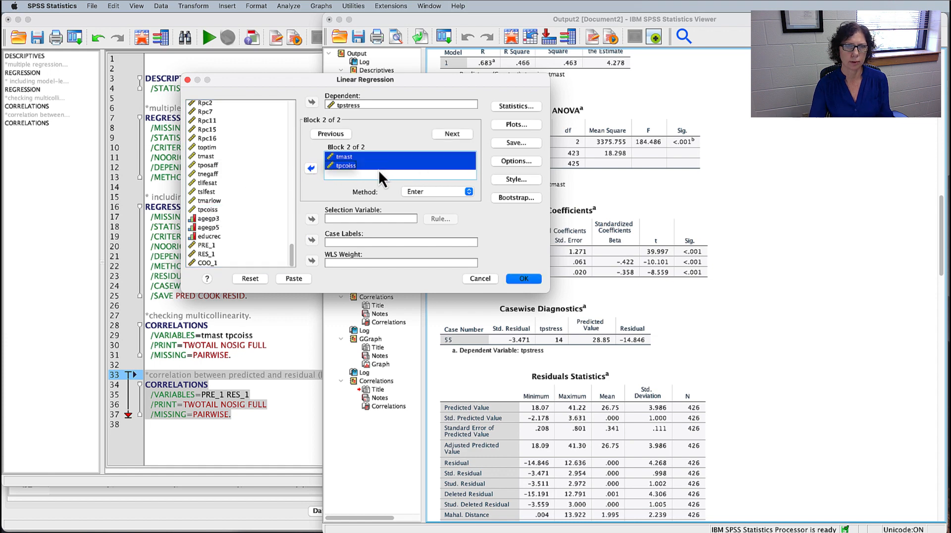
- Request the R squared change statistic and keep the histogram and normal probability plot of the standardized residuals
click(522, 106)
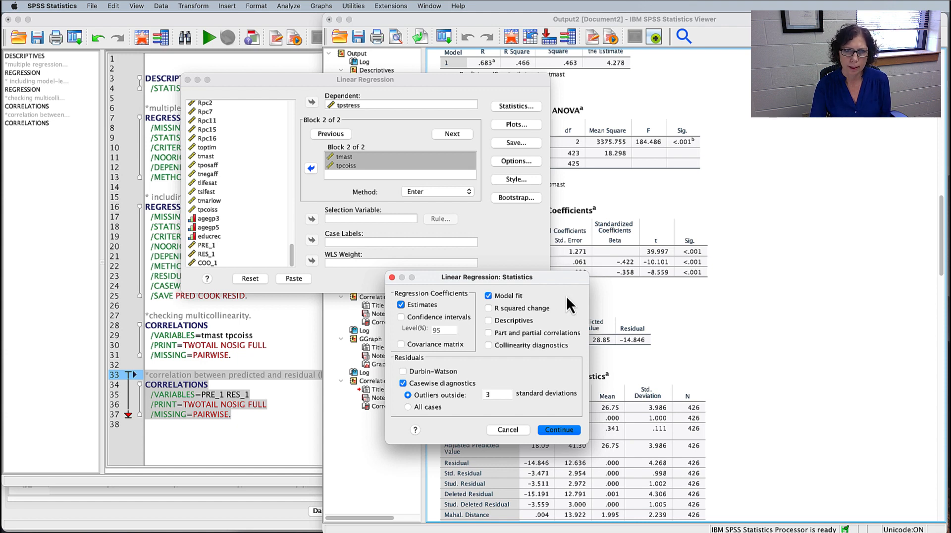
click(533, 311)
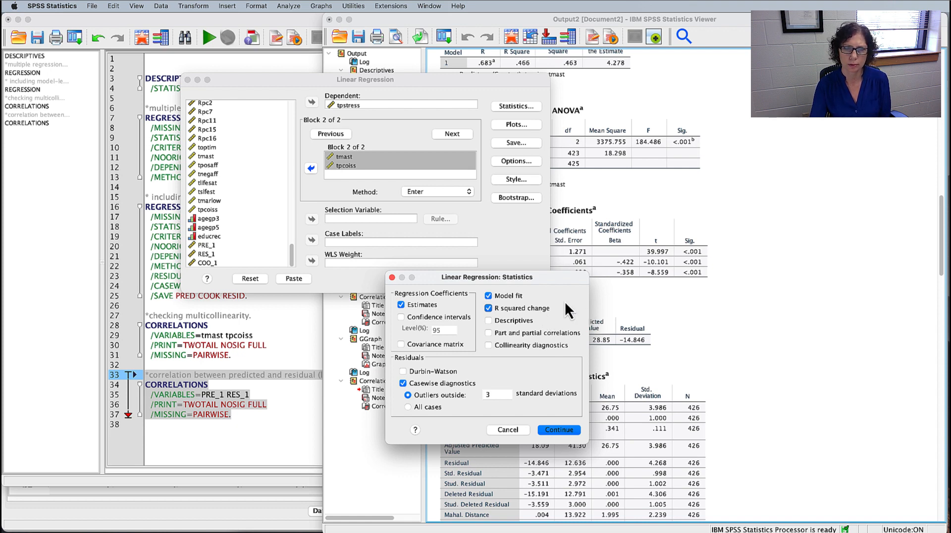
click(559, 429)
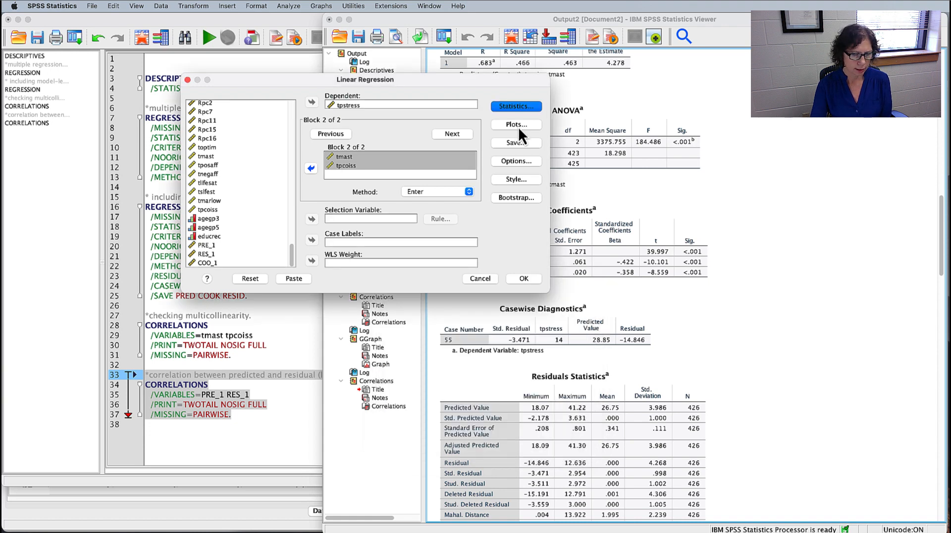
click(518, 127)
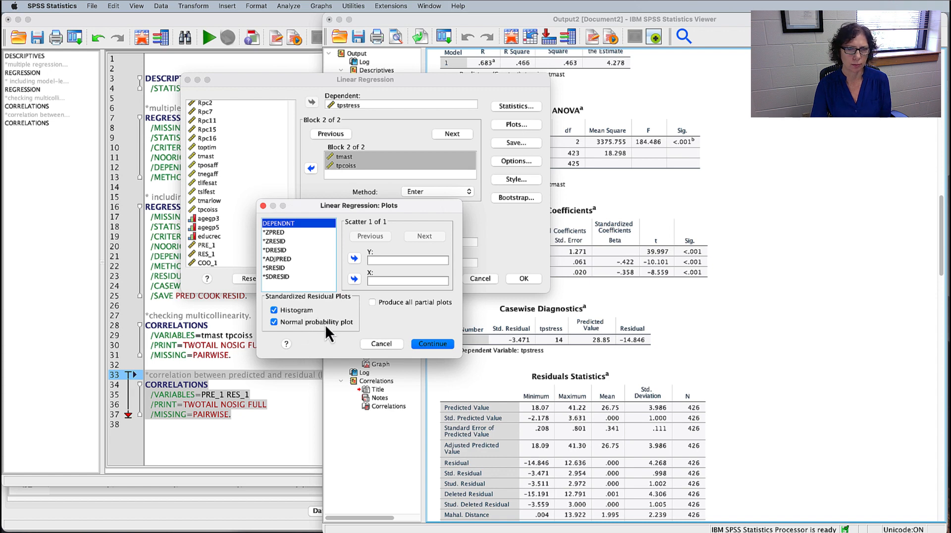
click(439, 345)
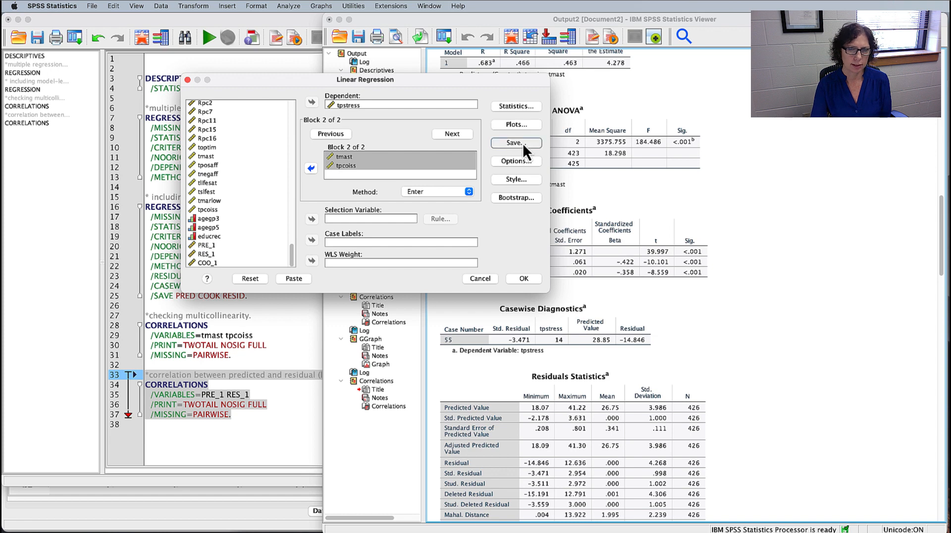
- Add standardized residuals to the values the regression saves, and keep missing cases excluded listwise
click(522, 144)
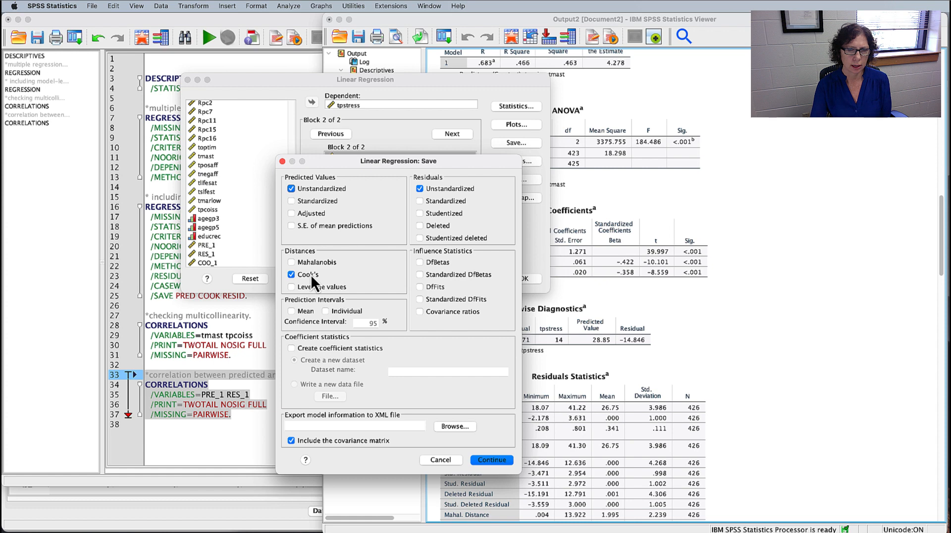
click(442, 203)
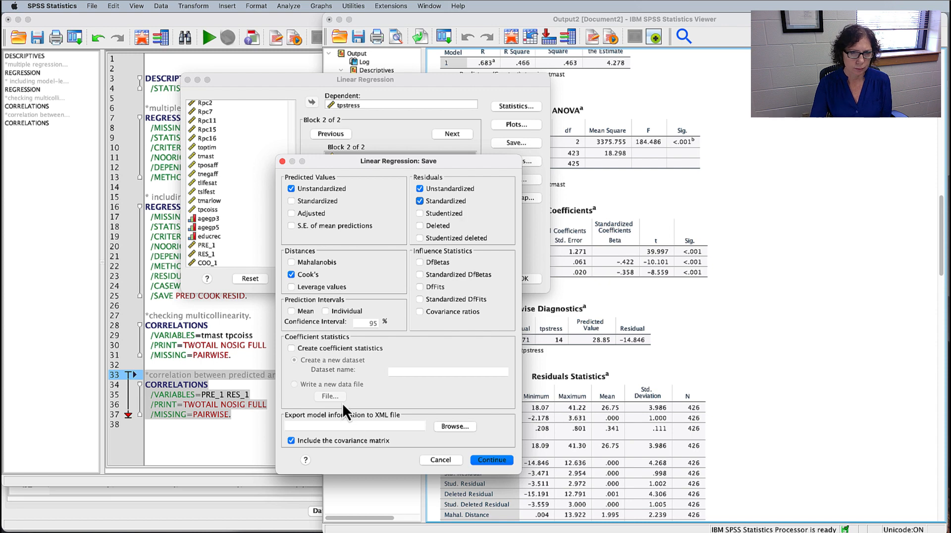
click(492, 460)
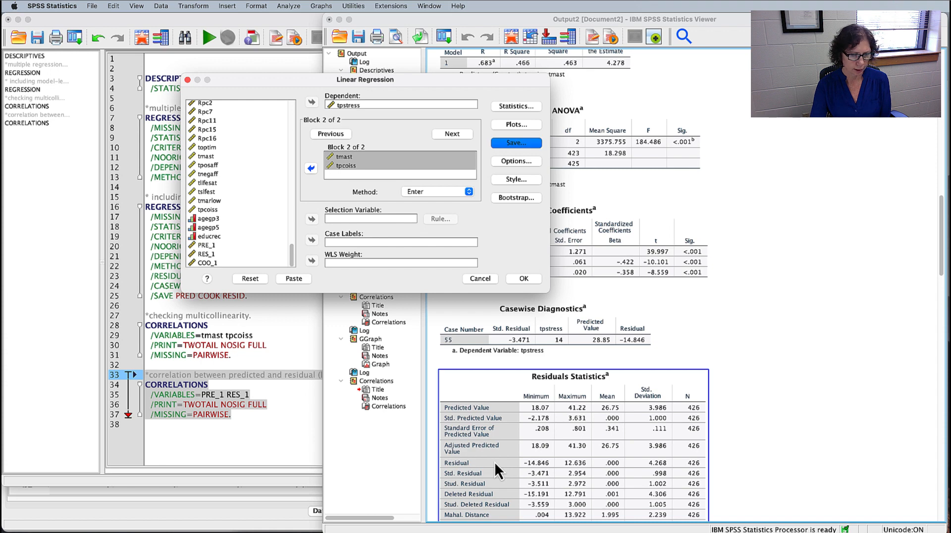
click(495, 304)
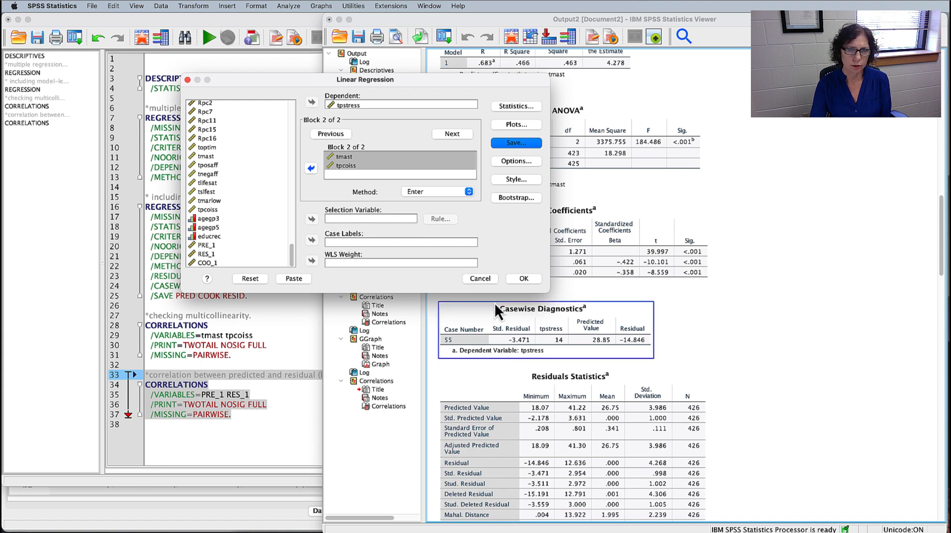
click(516, 162)
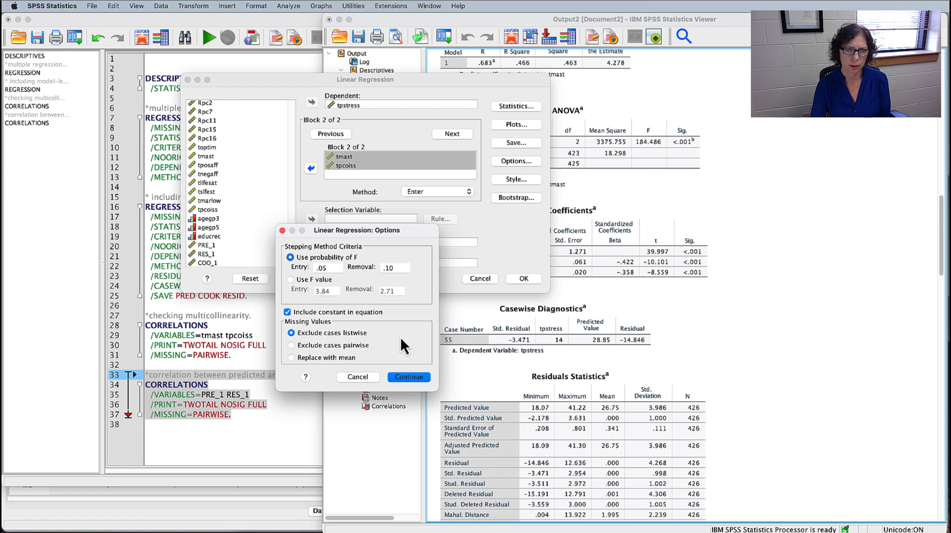
click(414, 376)
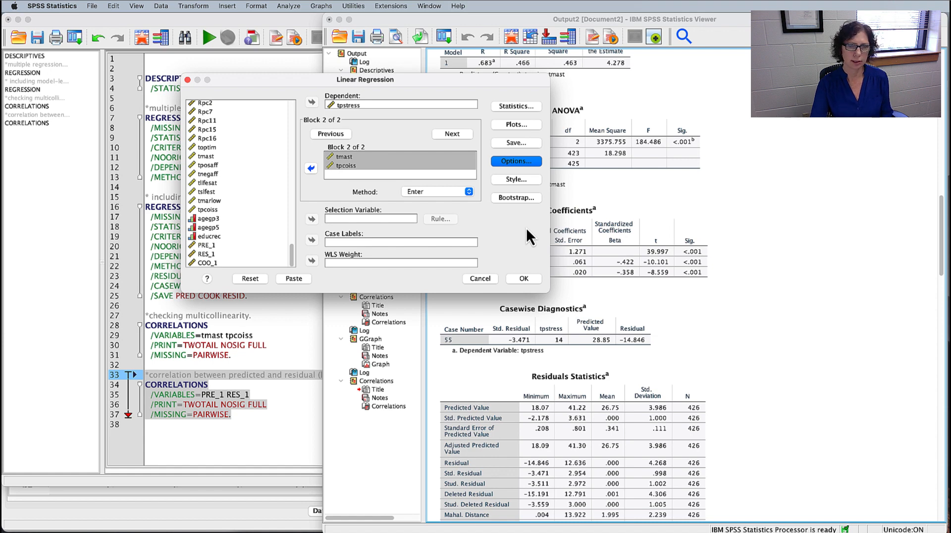
- Paste the regression syntax and insert the comment "*Hierarchical regression with assumption checks." above it
click(295, 278)
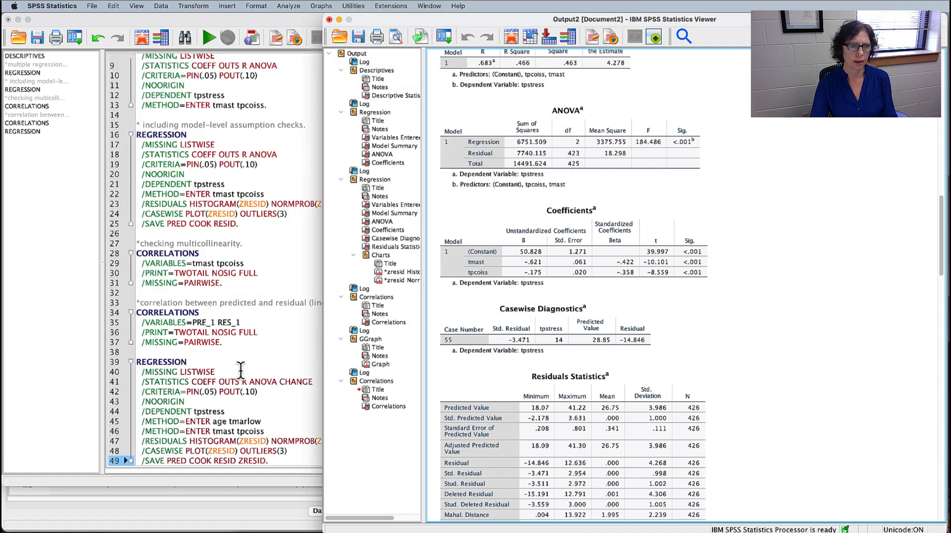
click(267, 351)
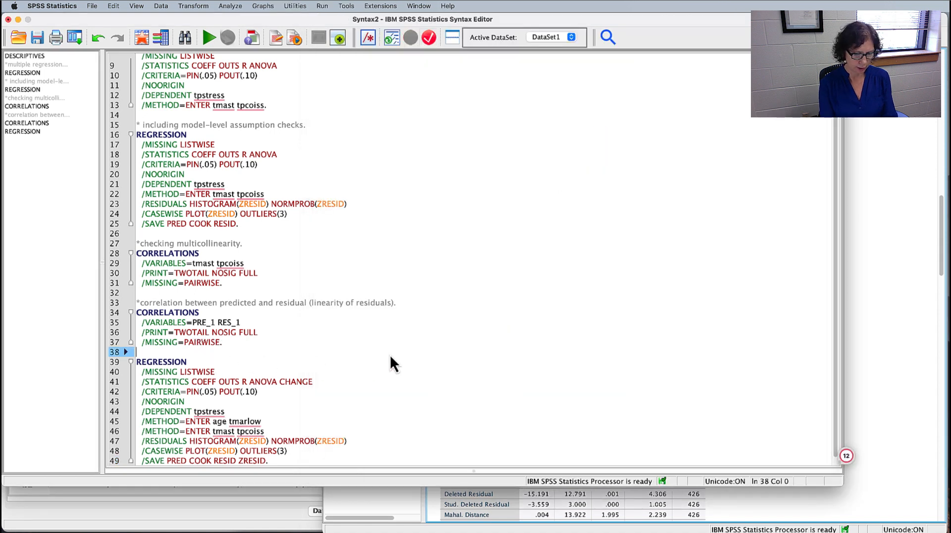
key(Return)
text(*Hierarchical reg)
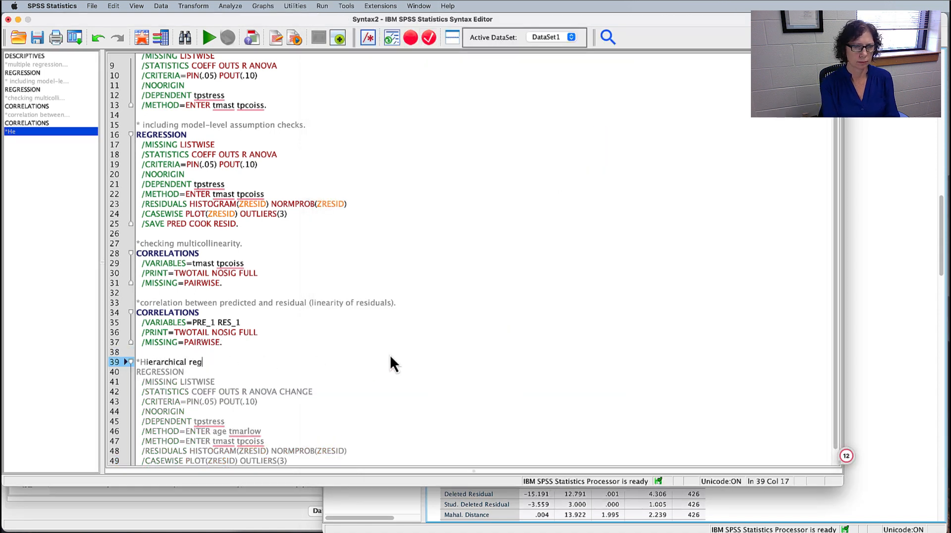
text(ression with assumption checks.)
scroll(390, 354, down, 1)
- Run only the new hierarchical regression syntax together with its comment line
click(140, 341)
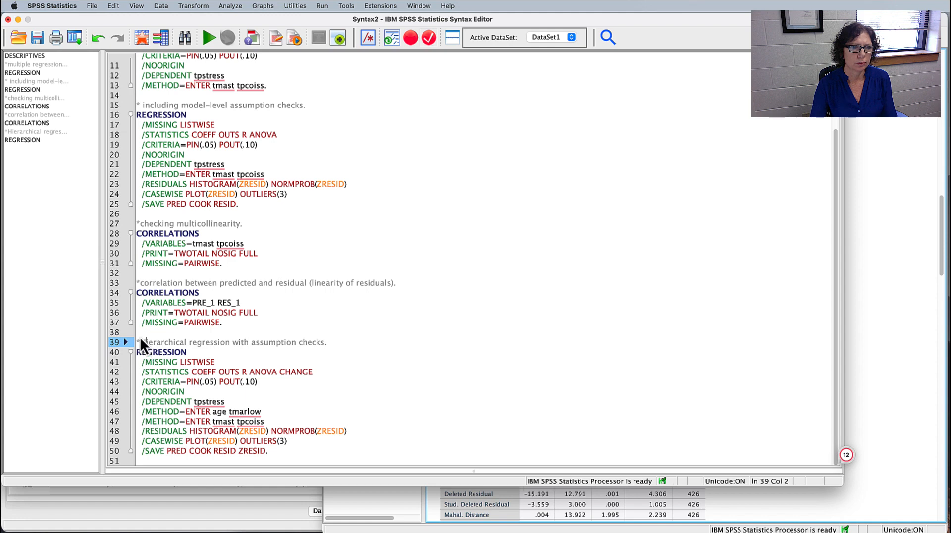
drag(141, 342, 296, 451)
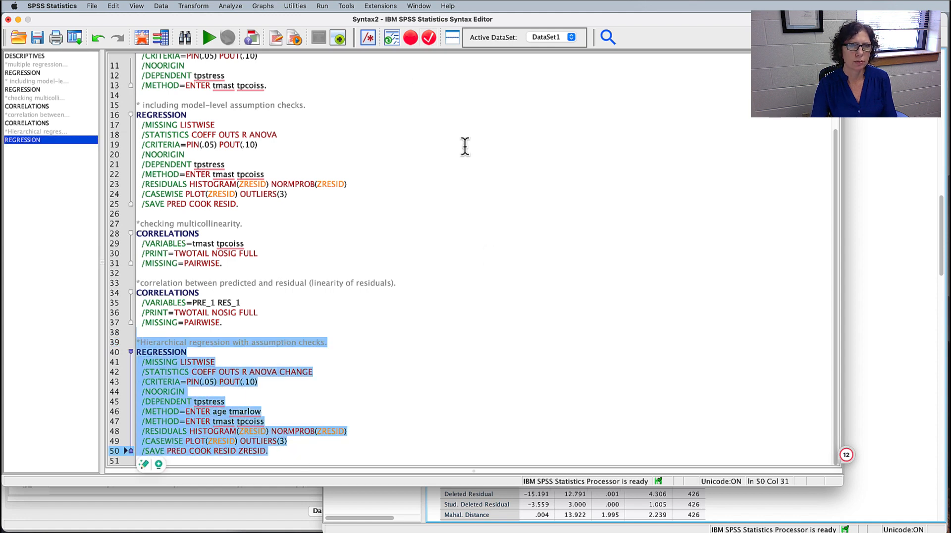
click(209, 39)
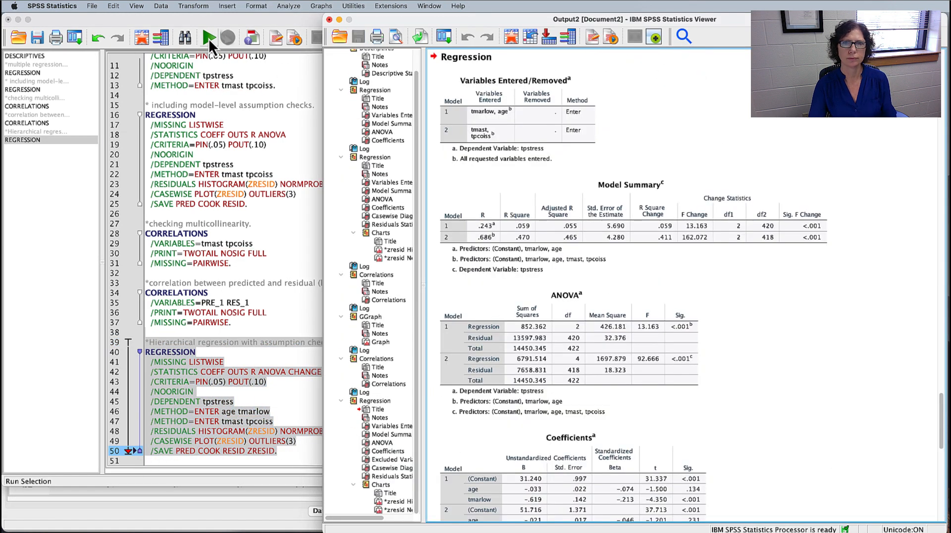
- Examine the Model Summary's change statistics and the ANOVA table for the two hierarchical regression models
click(754, 266)
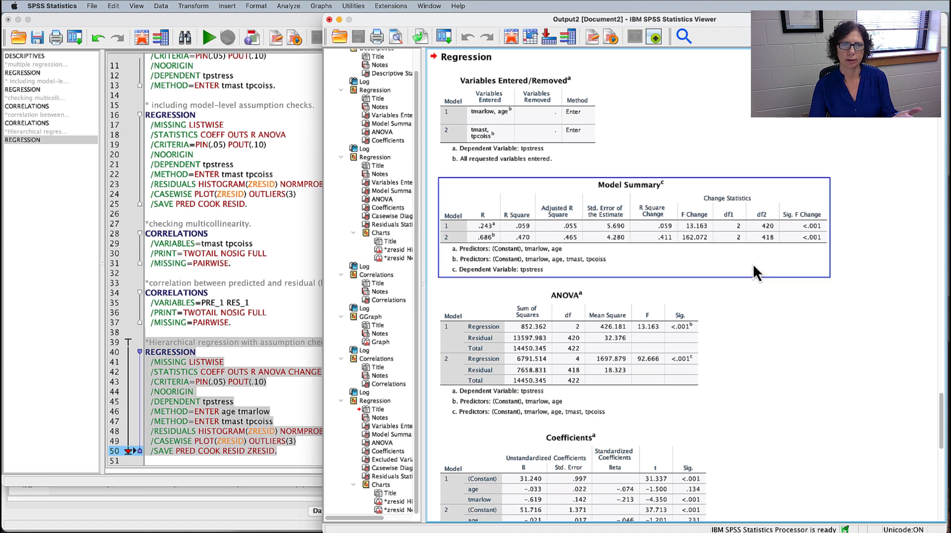
click(779, 287)
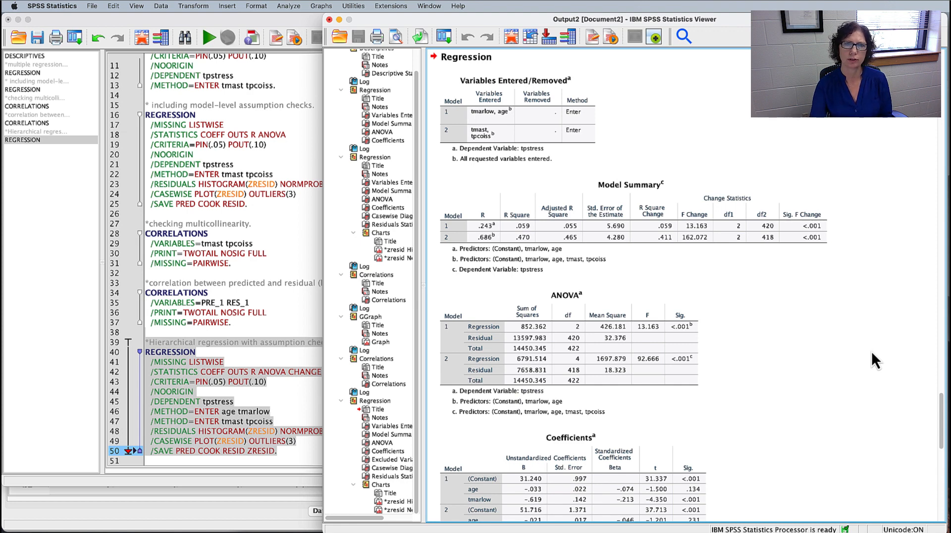
click(700, 239)
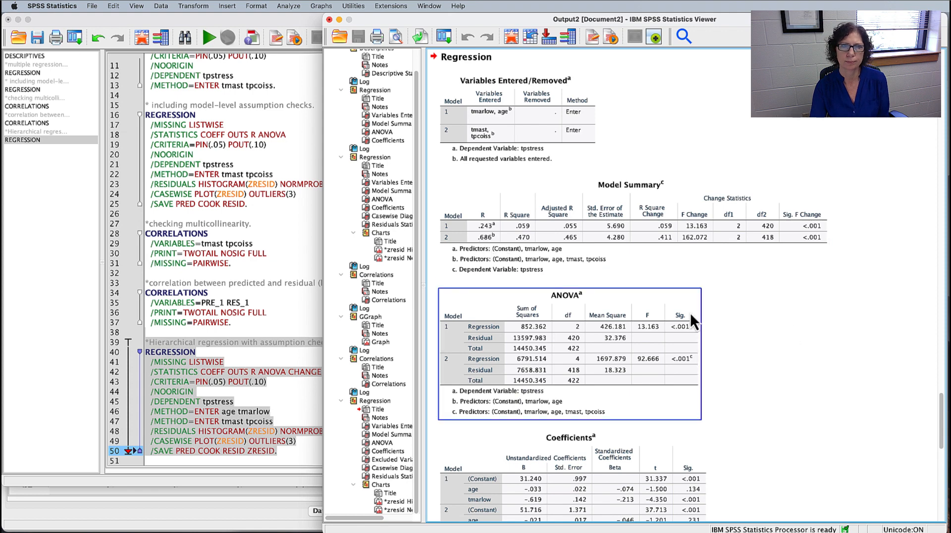
- Examine the Model Summary, ANOVA and Coefficients tables of the hierarchical regression, comparing Model 1 with Model 2 and the R Square Change
scroll(860, 314, down, 5)
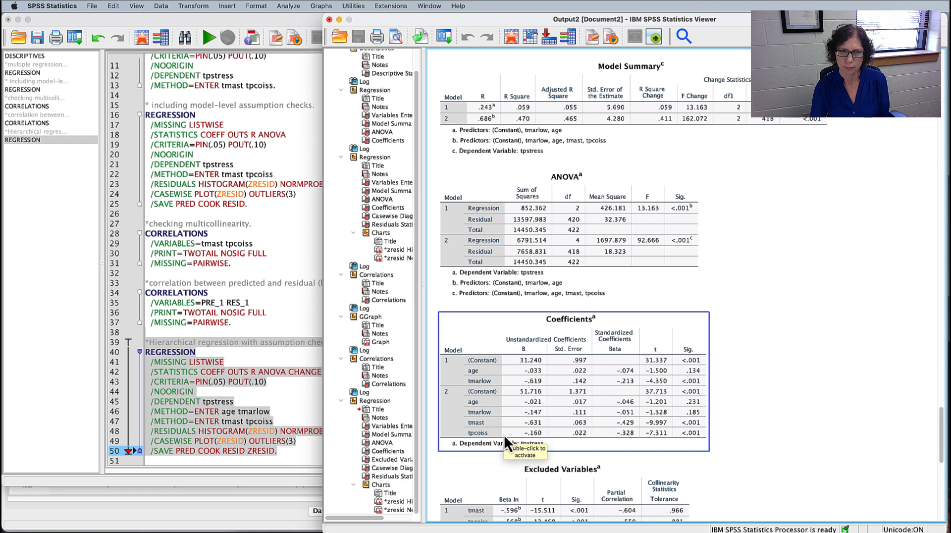
scroll(735, 373, up, 3)
click(498, 330)
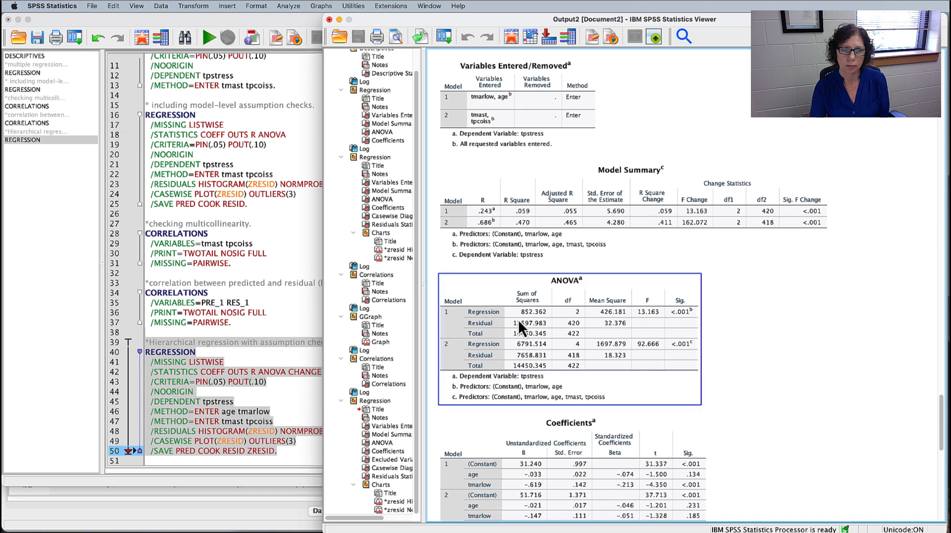
click(516, 468)
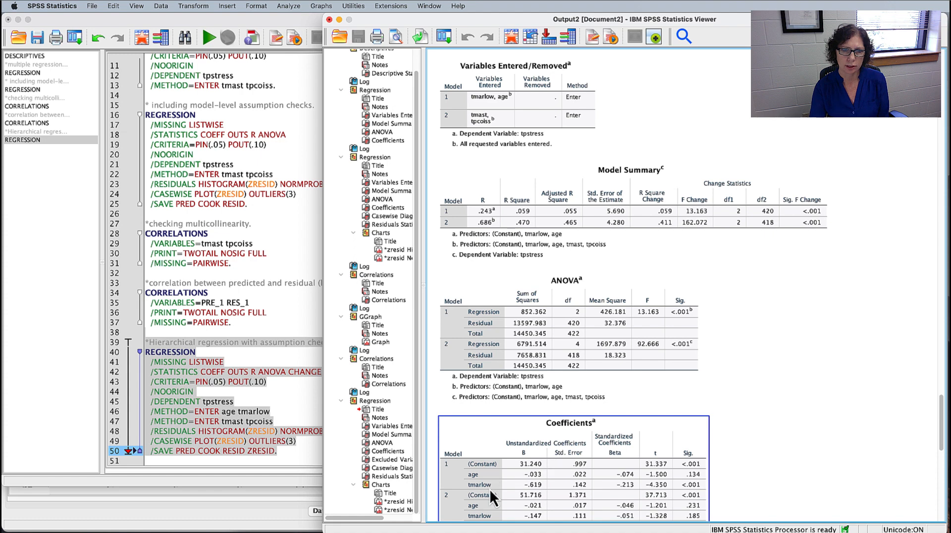
click(636, 320)
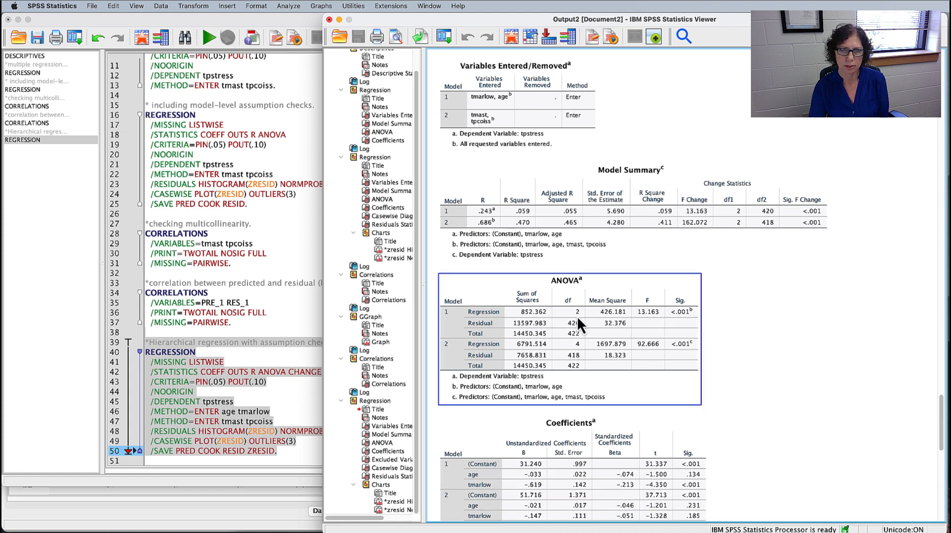
click(753, 292)
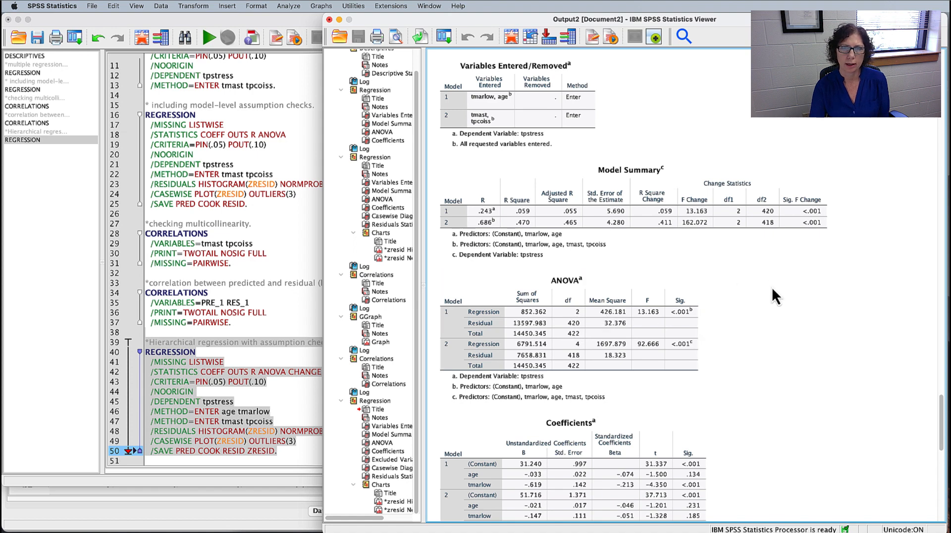
click(571, 208)
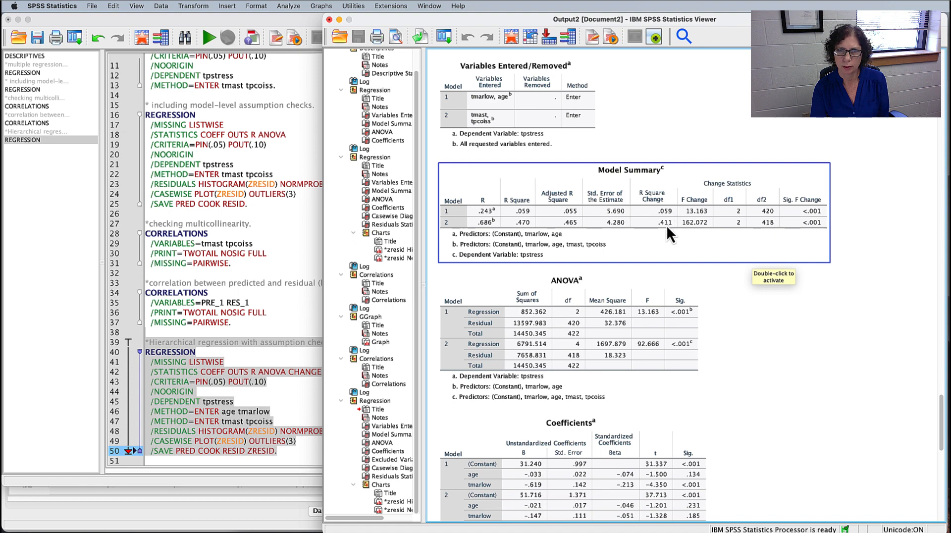
click(768, 311)
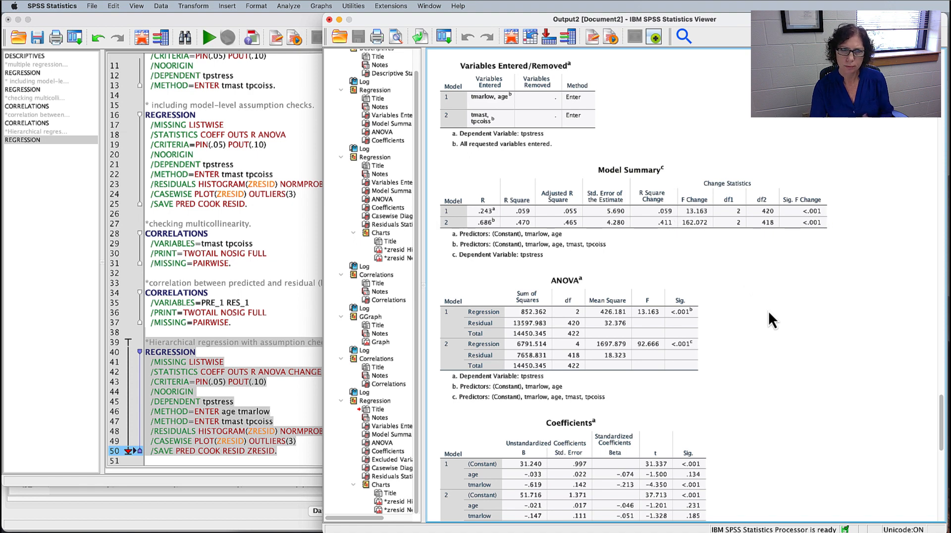
- Examine the ANOVA and Coefficients tables for both models, and look over the Excluded Variables, Casewise Diagnostics and Residuals Statistics tables
scroll(768, 310, down, 3)
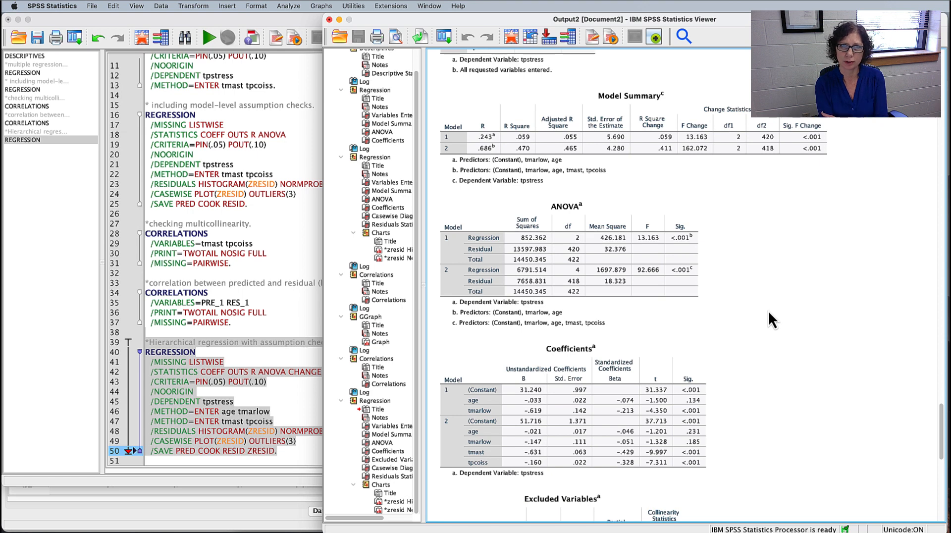
click(501, 252)
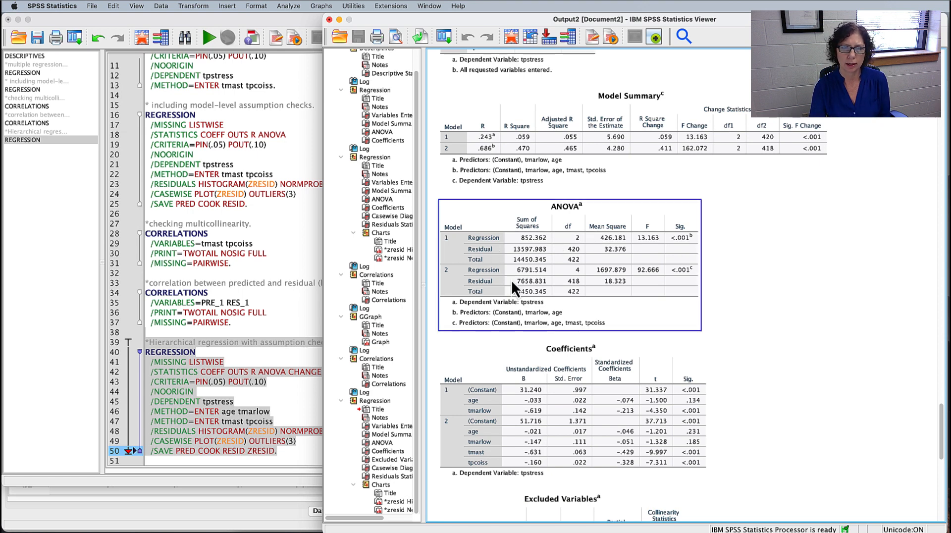
click(500, 415)
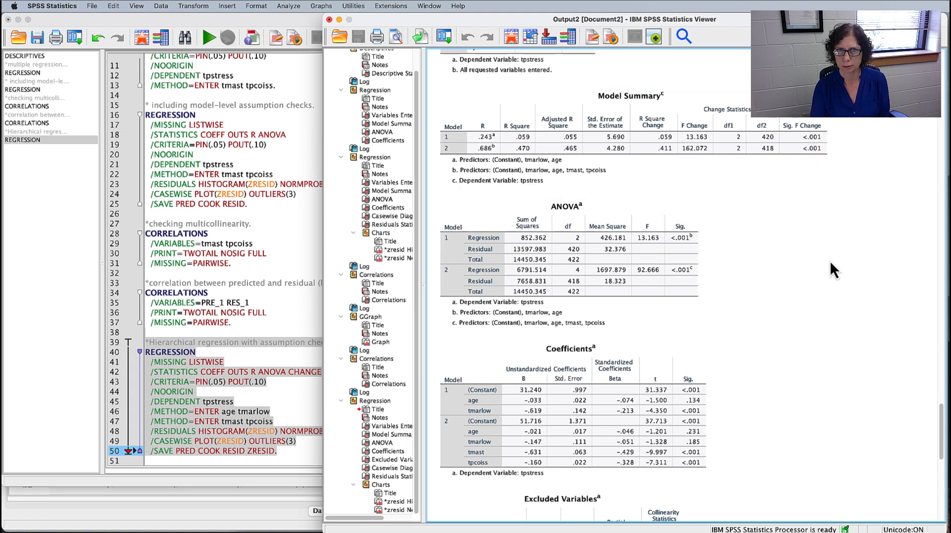
scroll(810, 256, down, 5)
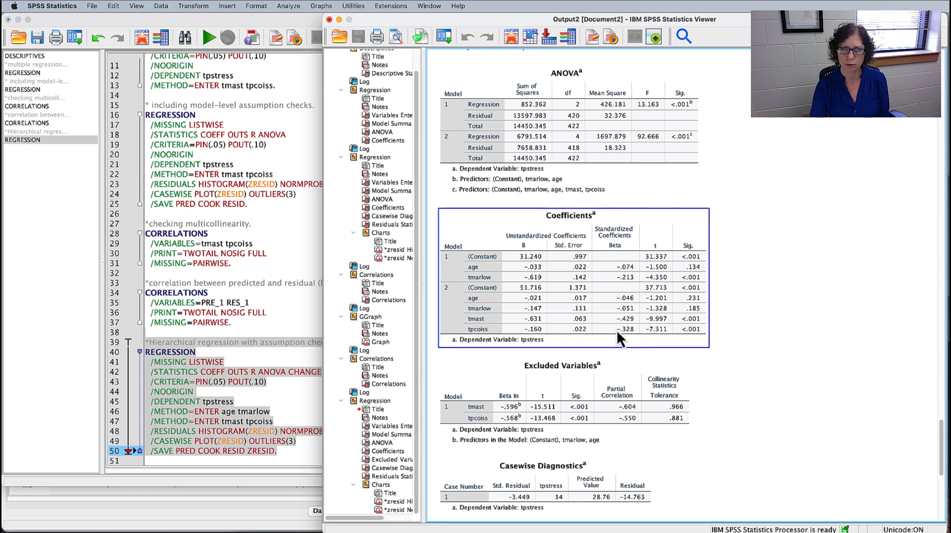
scroll(715, 326, down, 1)
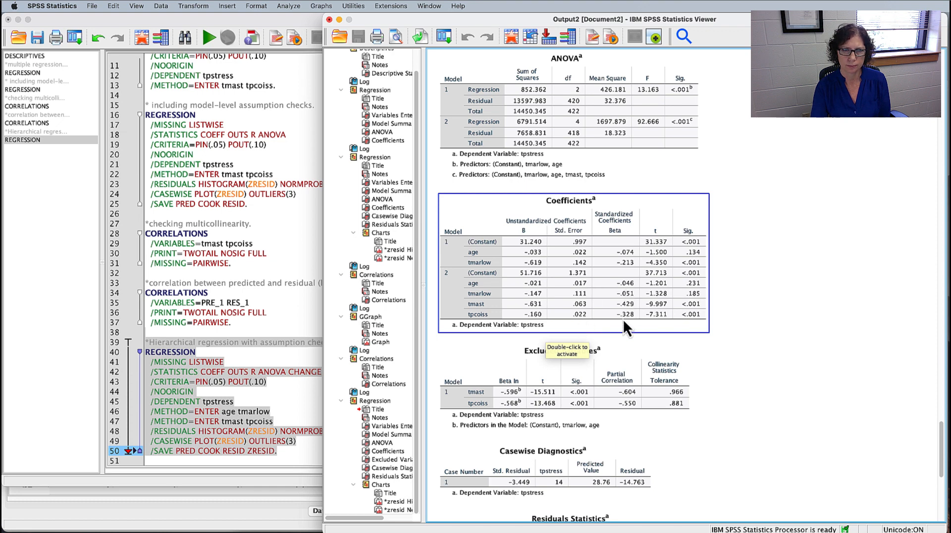
click(842, 326)
scroll(837, 323, down, 3)
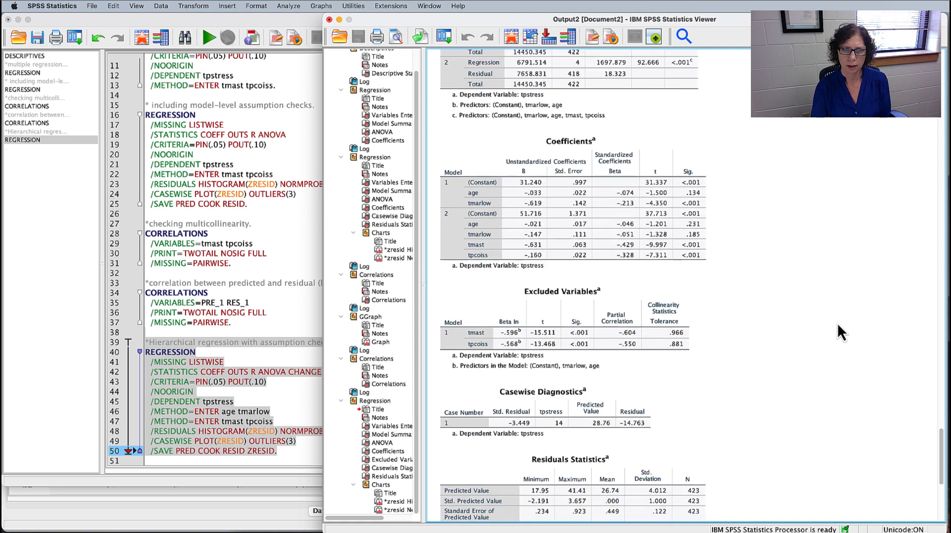
scroll(837, 323, down, 3)
scroll(837, 323, up, 6)
scroll(837, 323, up, 3)
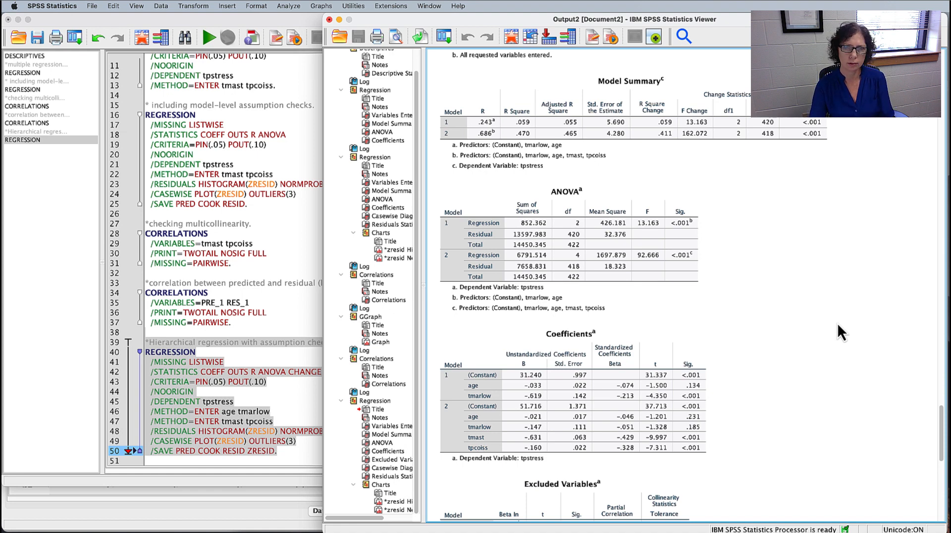
- Switch to the Lab4 lab sheet in Word and go through the model results to the Example Write Up section
key(super+Tab)
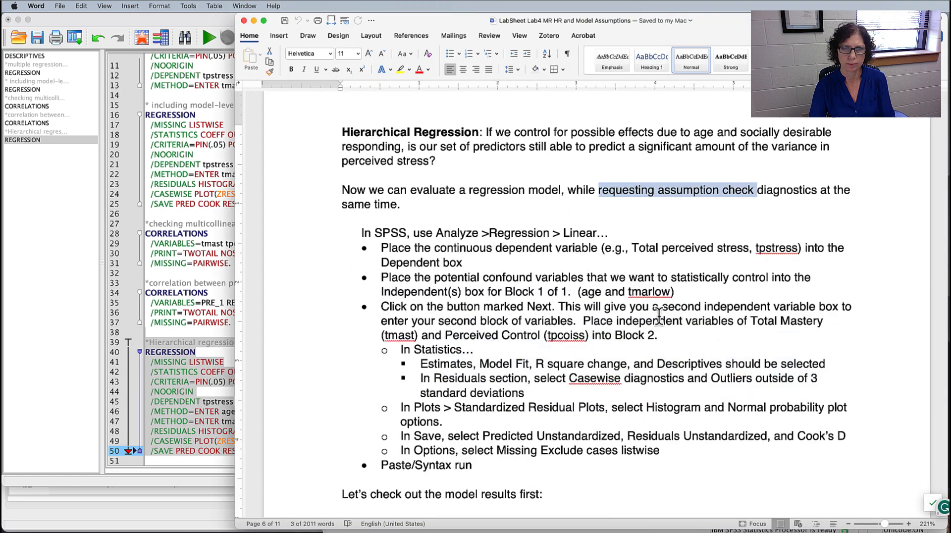
scroll(701, 300, down, 5)
scroll(700, 300, down, 2)
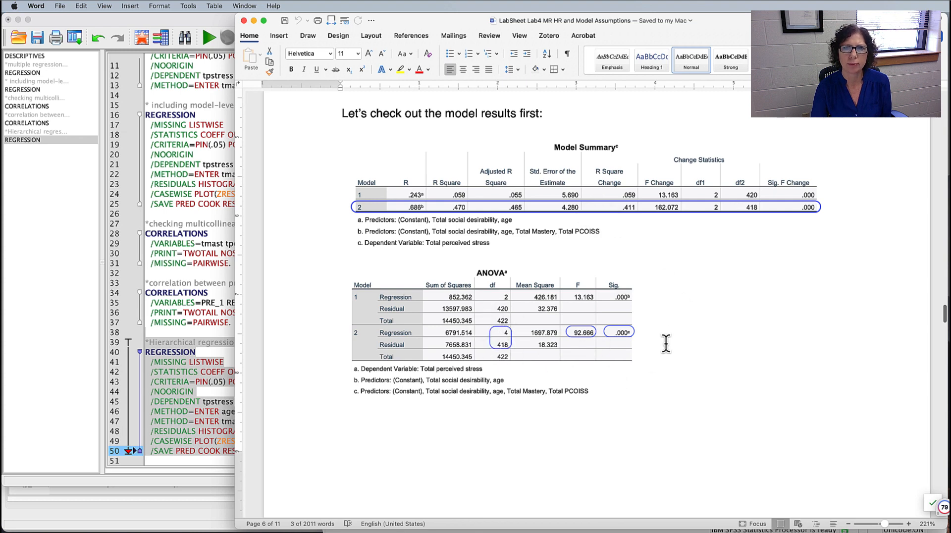
scroll(738, 313, down, 1)
scroll(738, 313, down, 5)
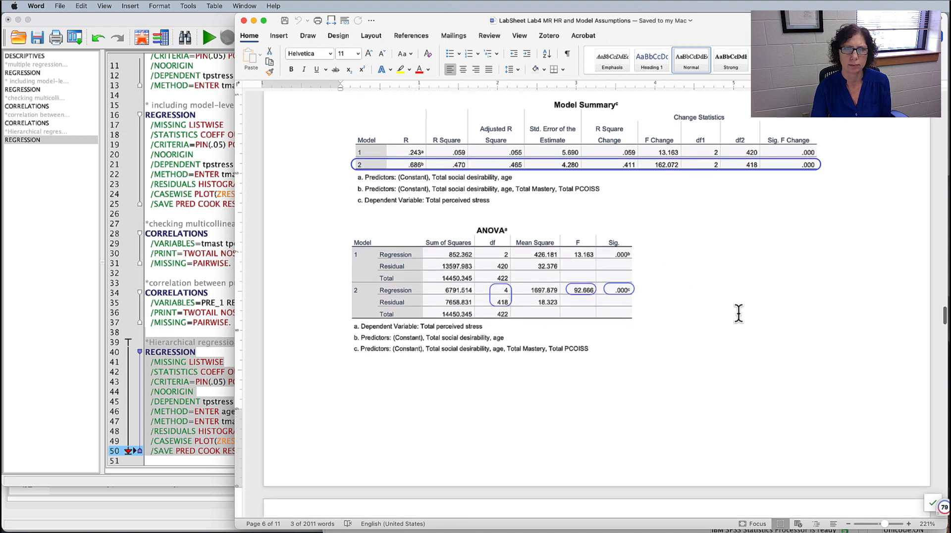
scroll(738, 314, down, 2)
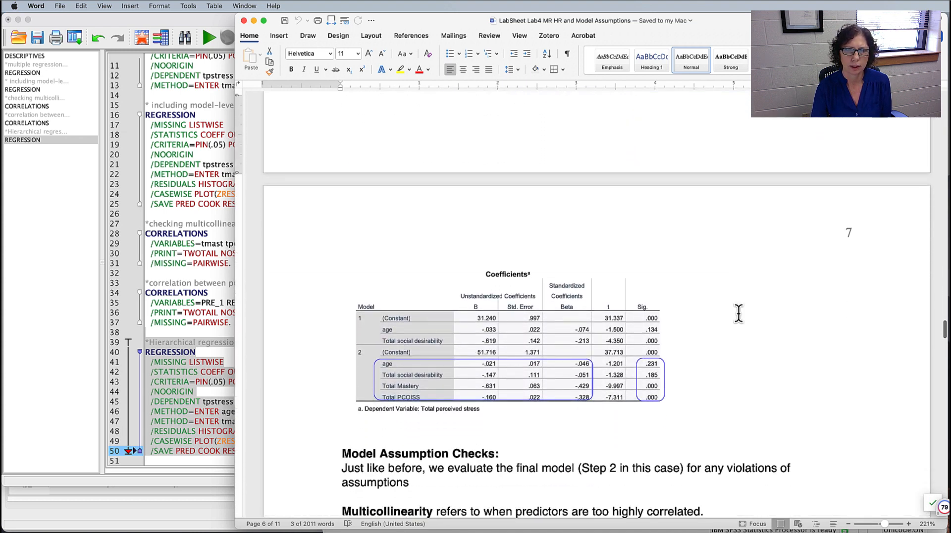
scroll(723, 346, down, 8)
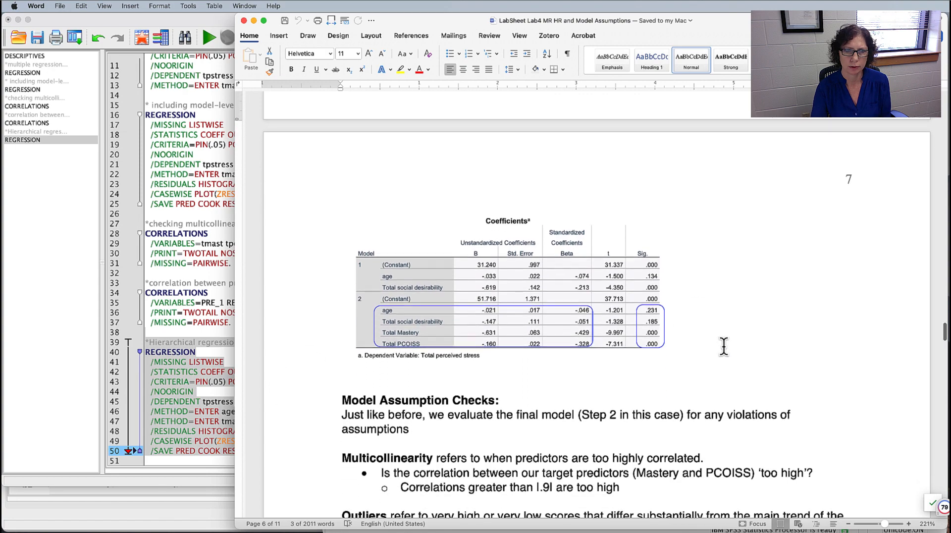
scroll(724, 346, down, 10)
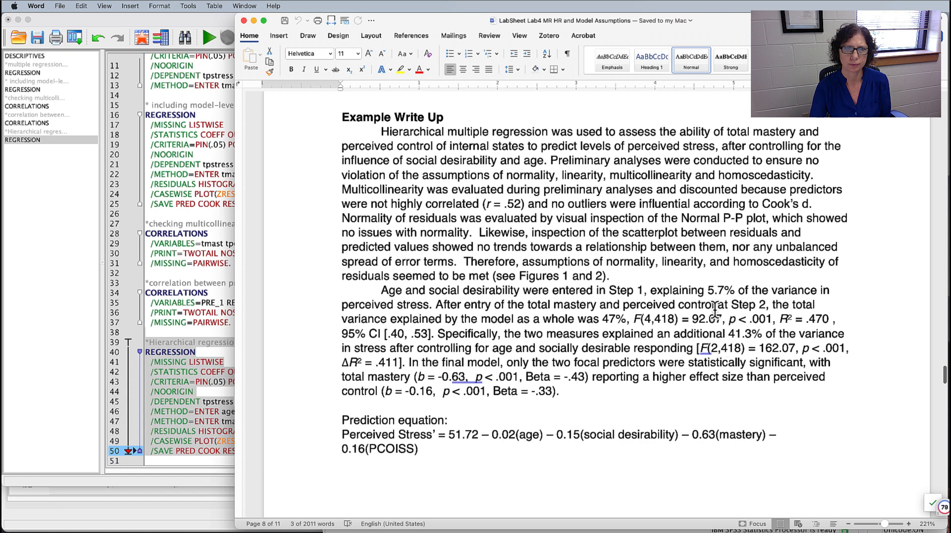
- Highlight the write-up's assumptions paragraph, and then its results paragraph from "Age and social desirability" through "Beta = -.33)."
drag(553, 132, 551, 263)
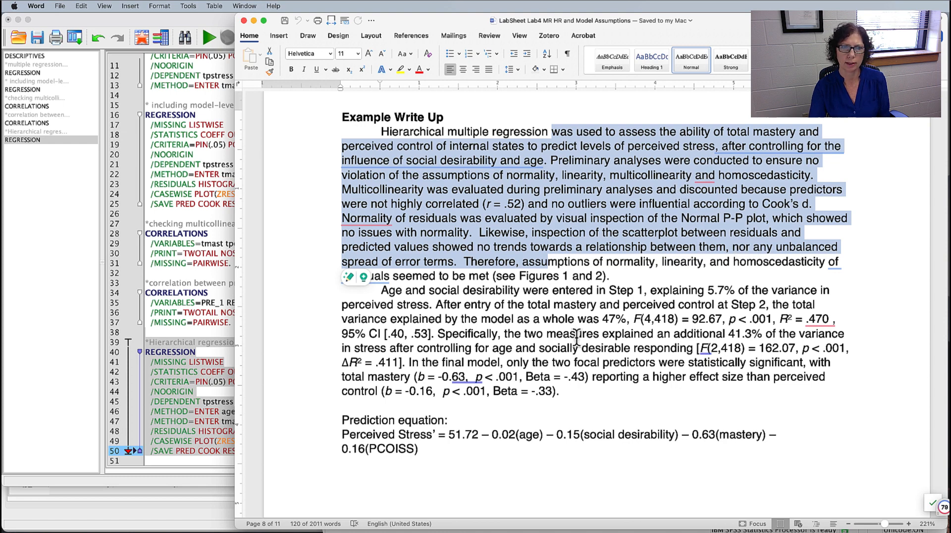
click(435, 290)
drag(381, 290, 560, 396)
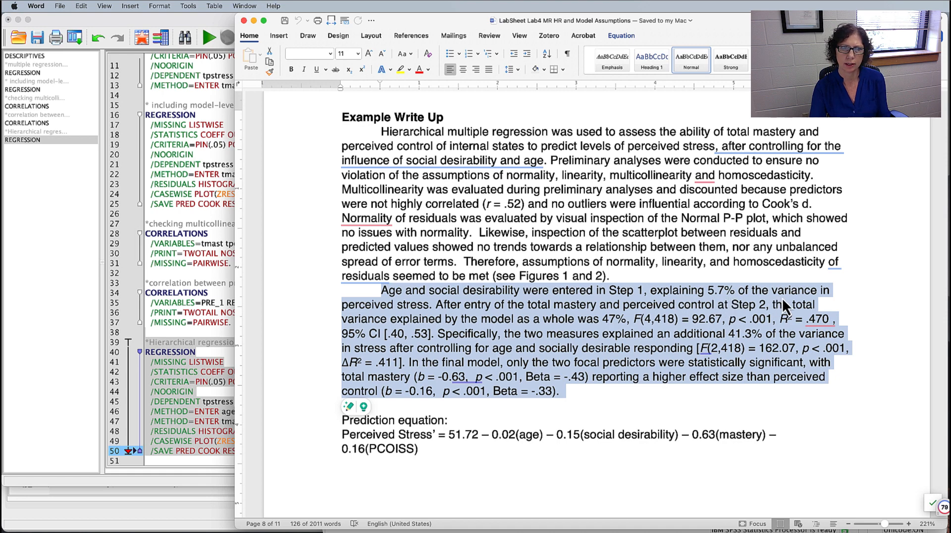
- Compare the write-up's variance explained at Steps 1 and 2 with the R Square values in the SPSS Model Summary table
key(super+Tab)
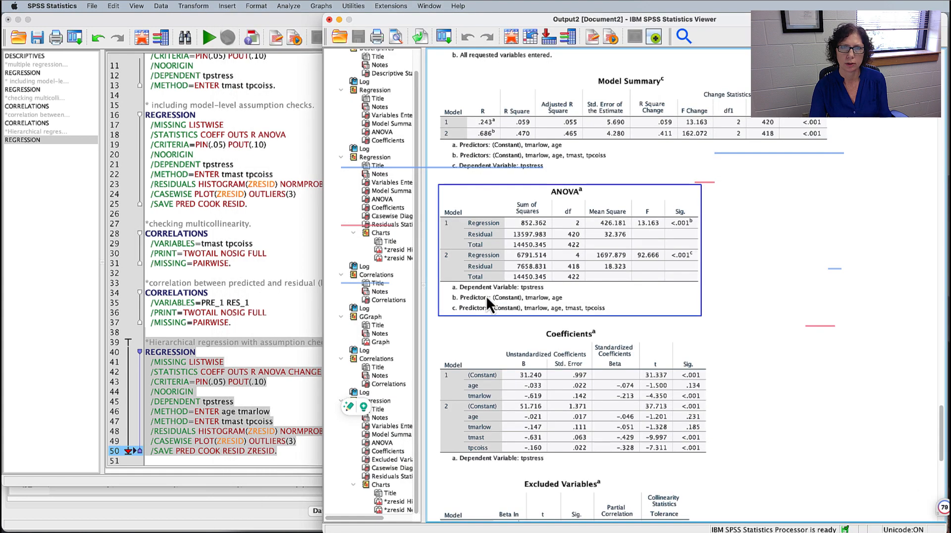
click(524, 150)
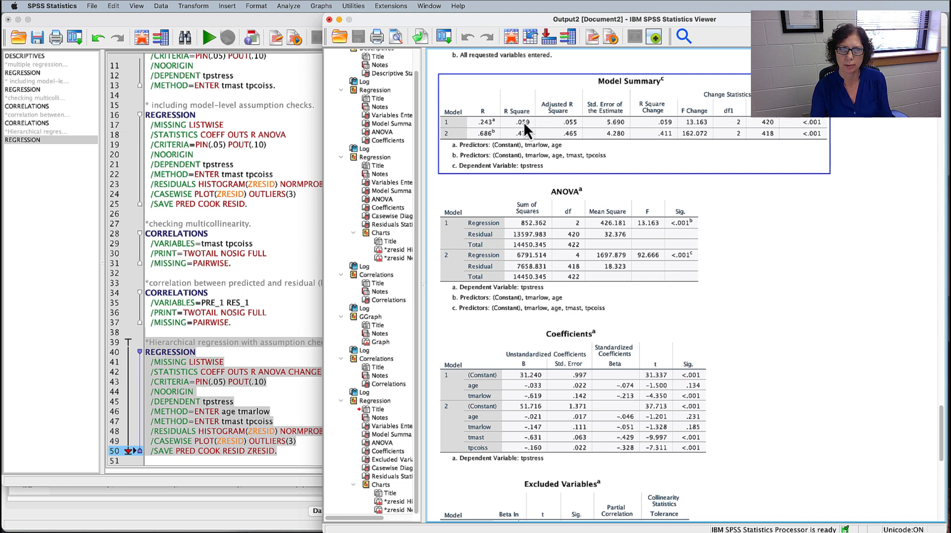
key(super+Tab)
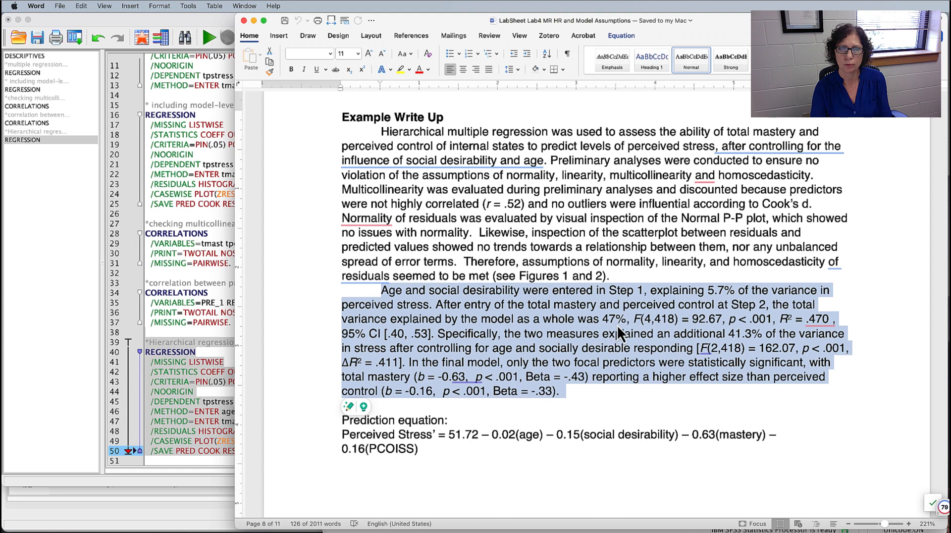
key(super+Tab)
click(521, 141)
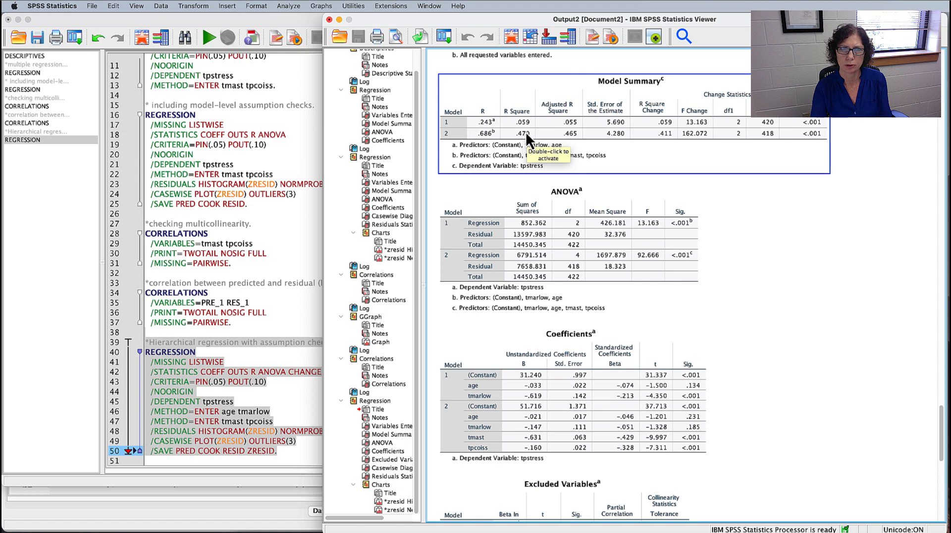
click(498, 444)
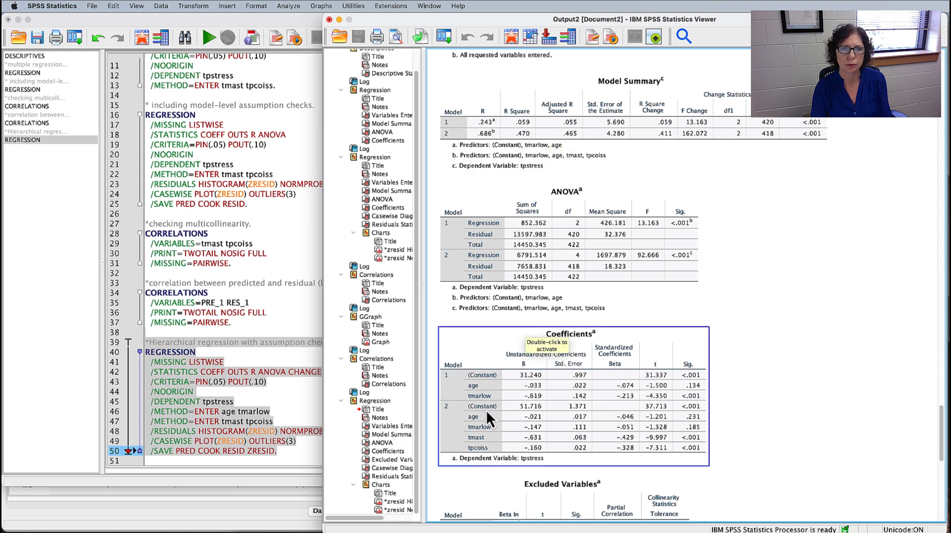
click(528, 141)
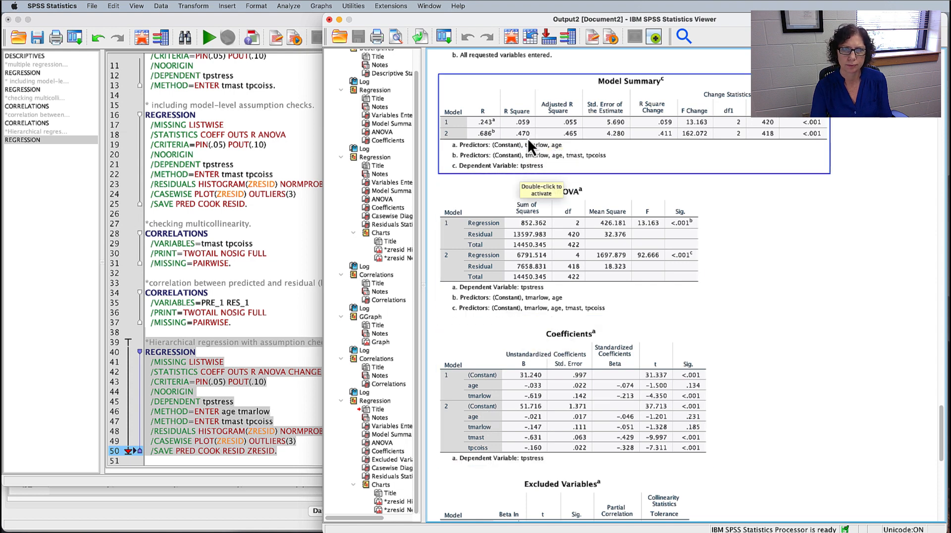
- Return to the Word write-up and highlight the overall model statistics "F(4,418) = 92.67, p < .001, R² = .470"
key(super+Tab)
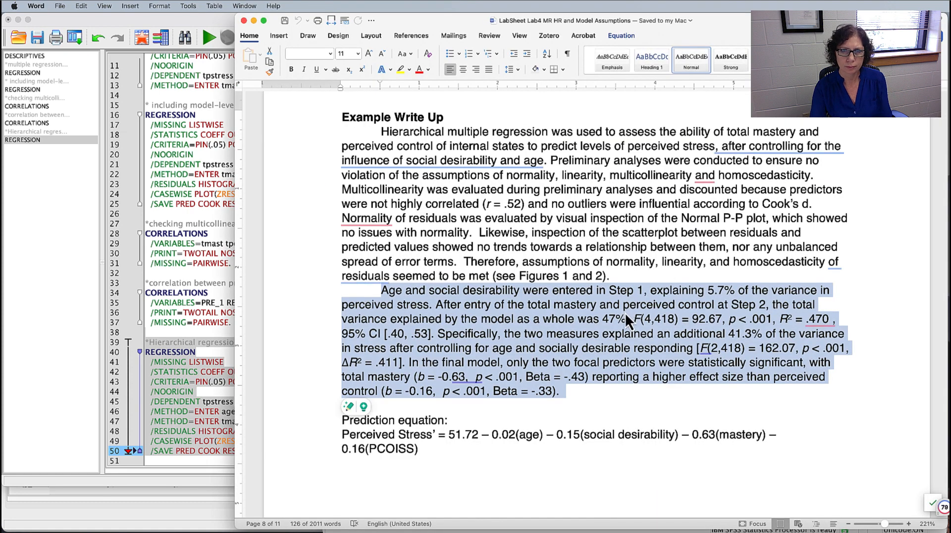
click(621, 314)
drag(627, 317, 831, 319)
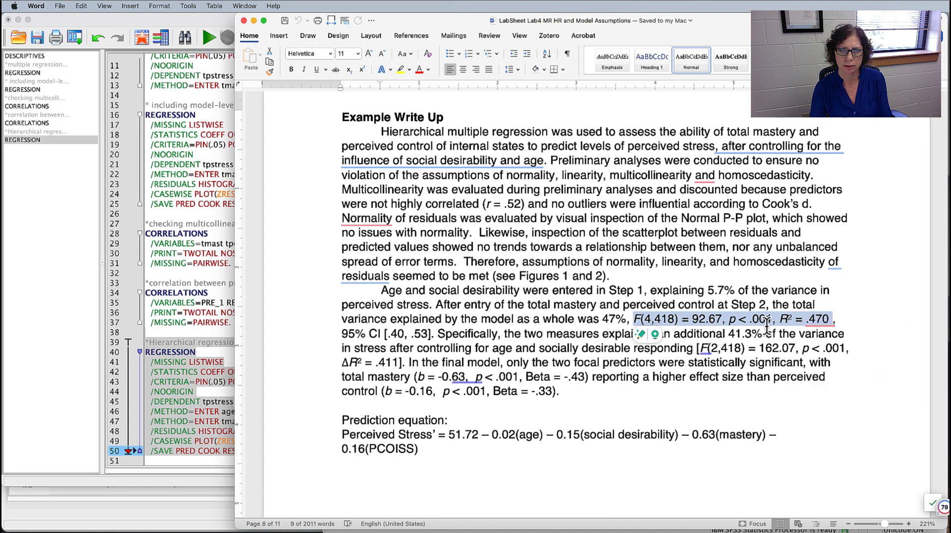
- Switch to the SPSS output and check Model 2's degrees of freedom, F and significance in the ANOVA table and its R Square
key(super+Tab)
click(689, 408)
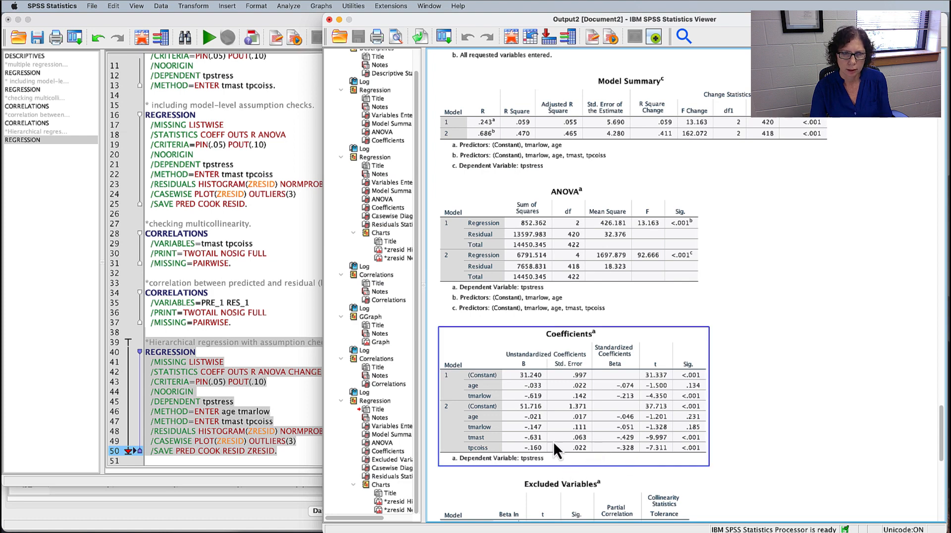
click(566, 266)
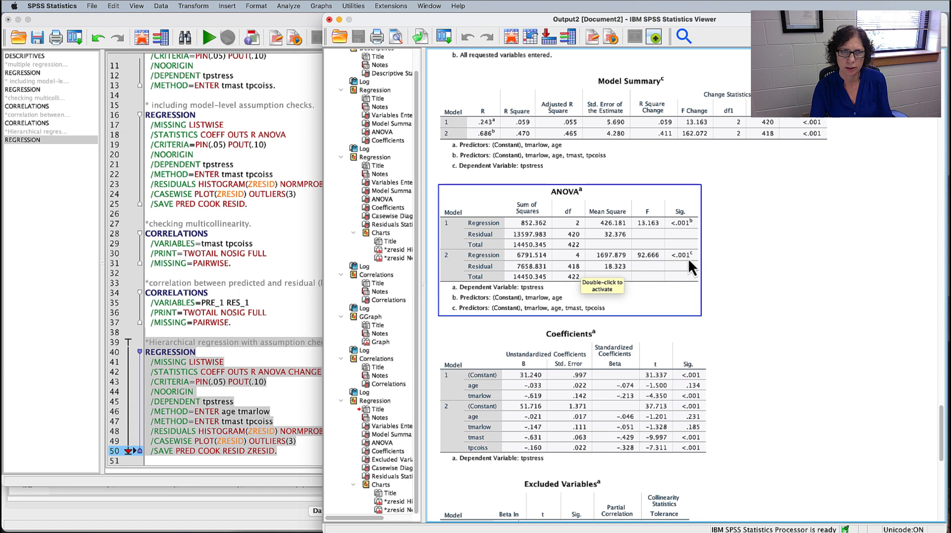
click(528, 141)
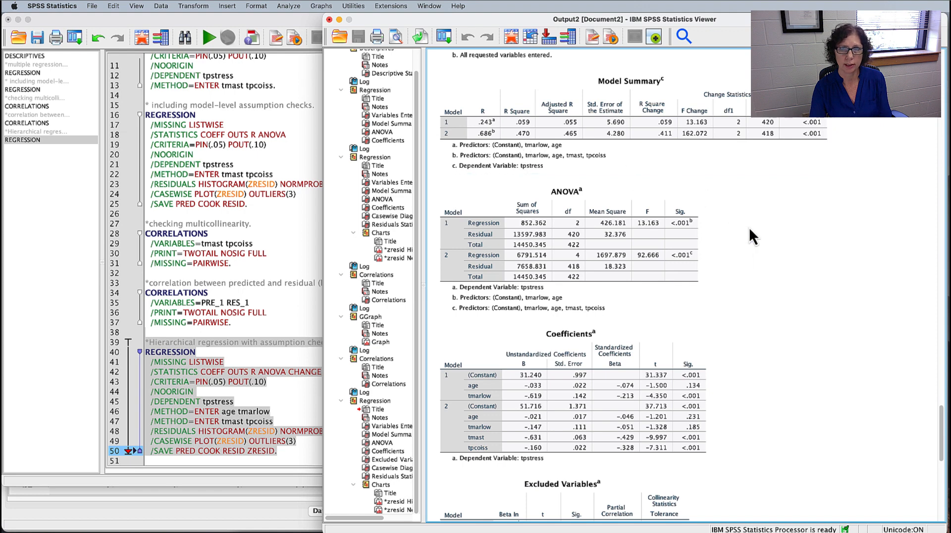
- Switch back to the Word write-up and highlight the confidence interval "95% CI [.40, .53]."
key(super+Tab)
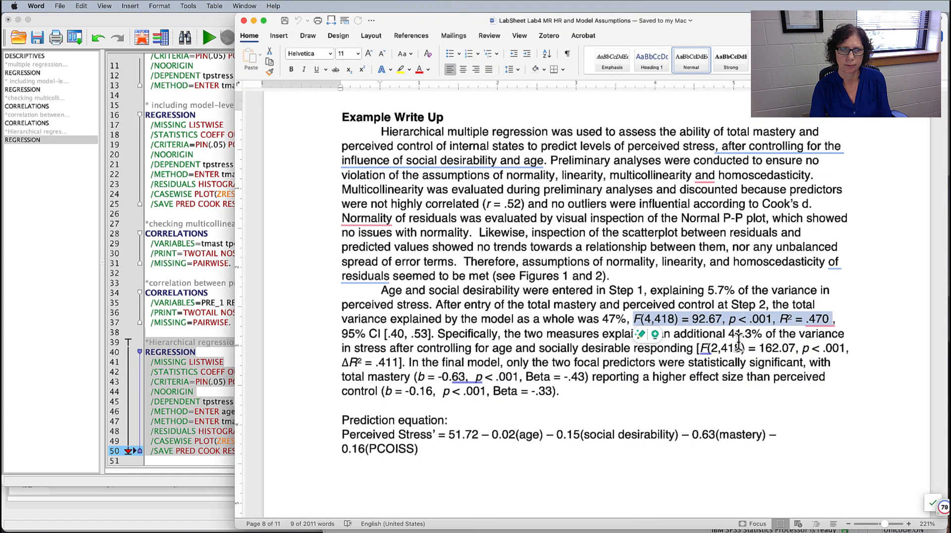
drag(435, 334, 341, 334)
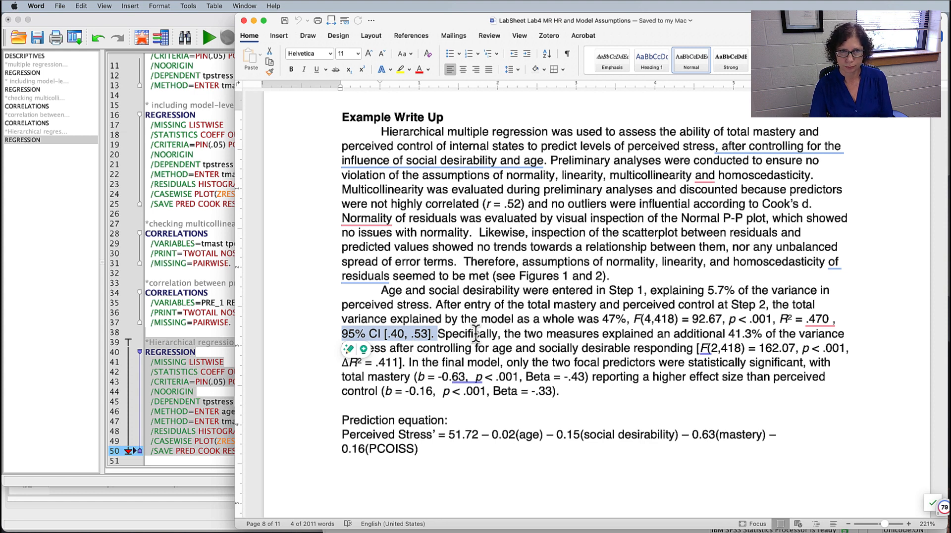
- Highlight the write-up's phrase "Specifically, the two measures explained an additional 41.3%" and compare it with Model 2's R Square Change in the SPSS output
click(437, 333)
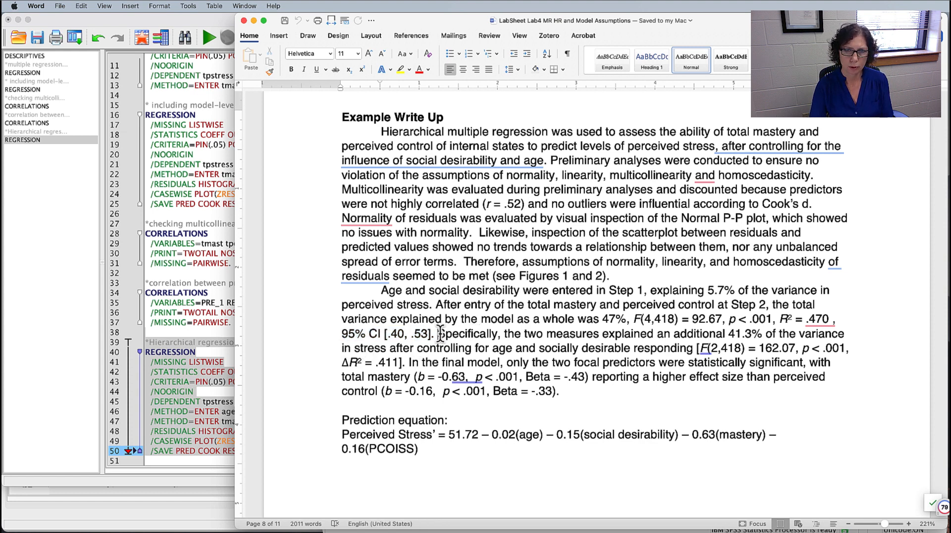
drag(438, 333, 764, 334)
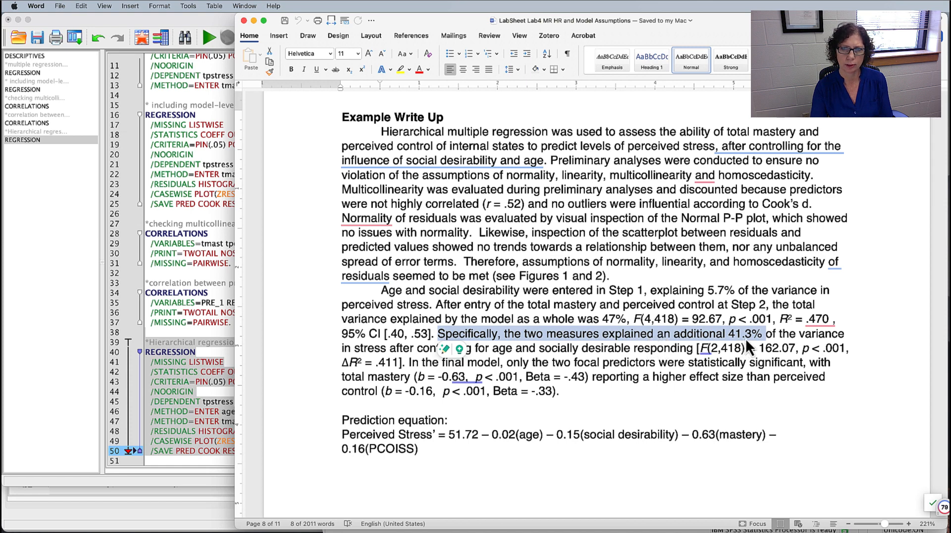
key(super+Tab)
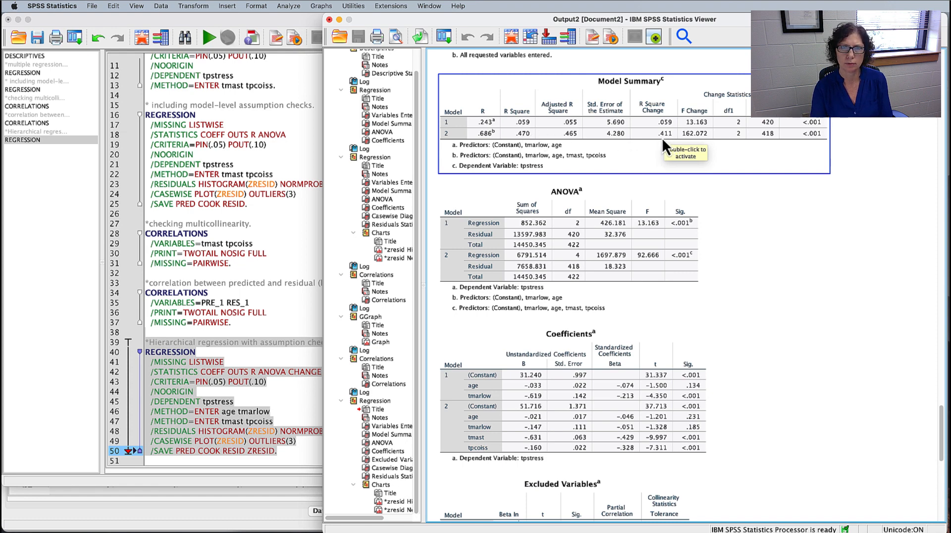
- Switch back to the Word write-up and correct the variance explained to 5.9% for Step 1 and 41.1% for the two added measures
key(super+Tab)
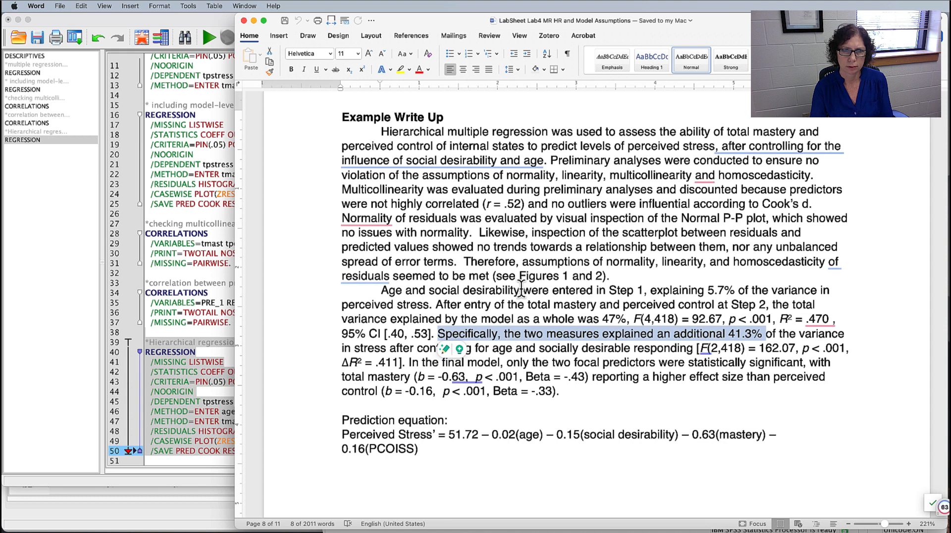
click(715, 291)
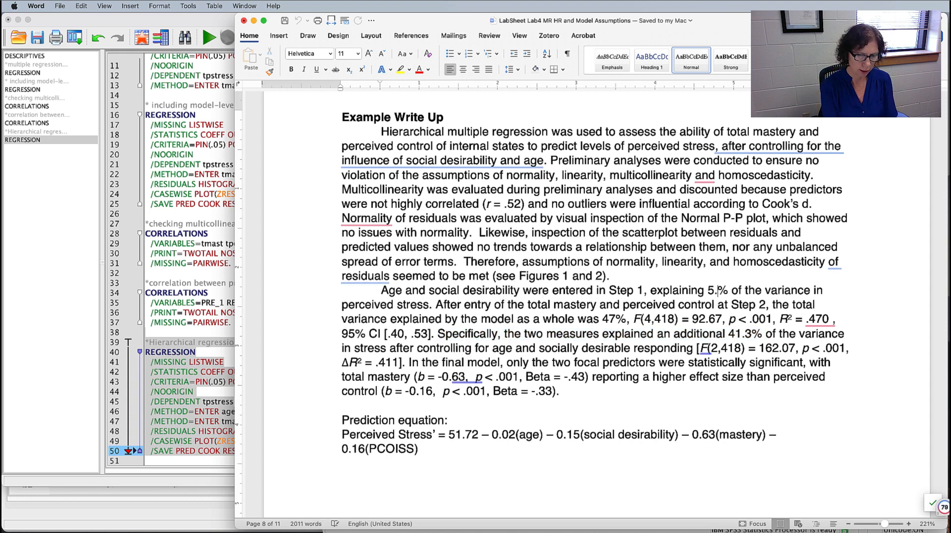
text(9)
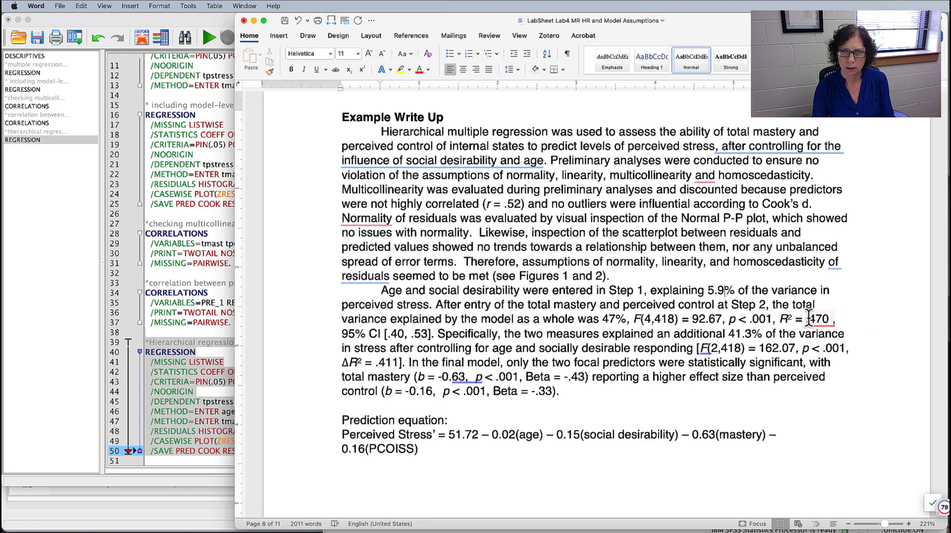
mouse_move(825, 319)
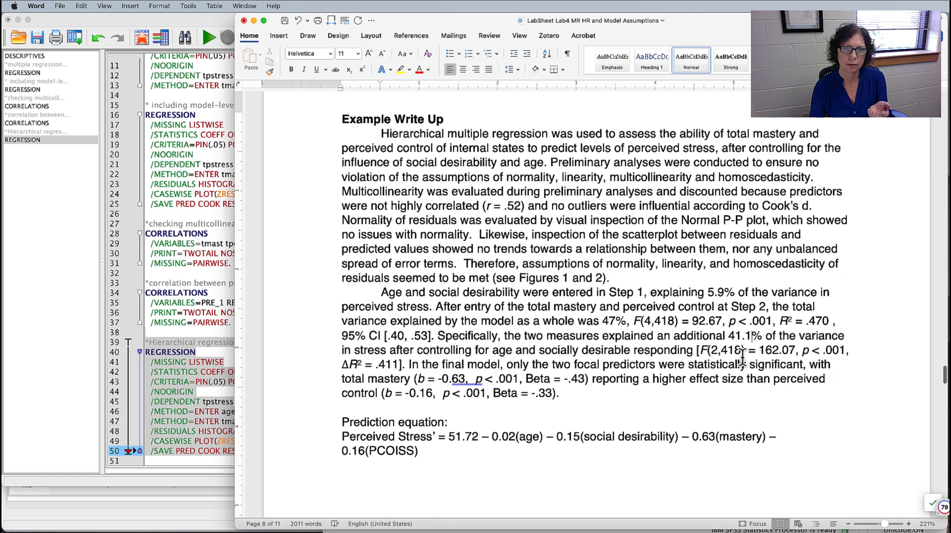
- Review the Model Summary and ANOVA tables earlier in the lab sheet, and return to the example write-up
scroll(745, 360, up, 5)
scroll(751, 346, up, 15)
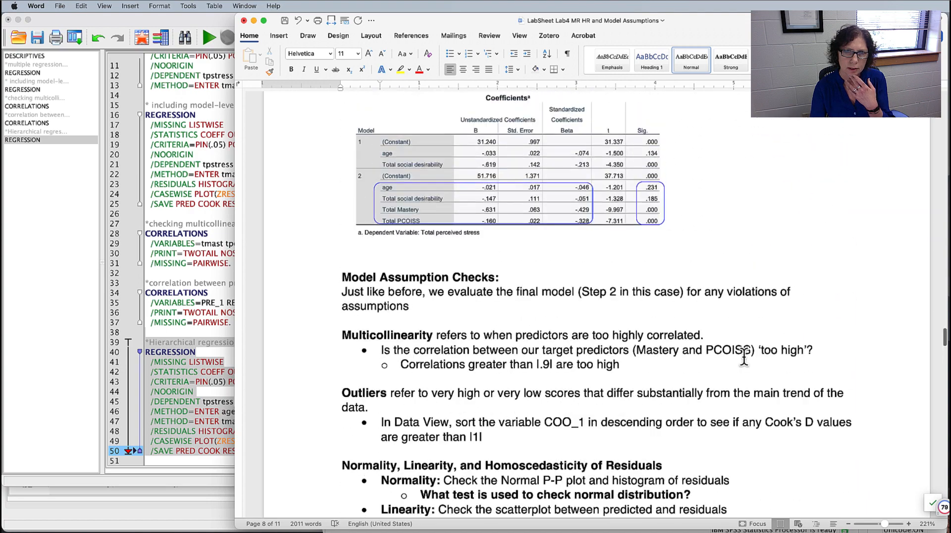
scroll(744, 357, up, 3)
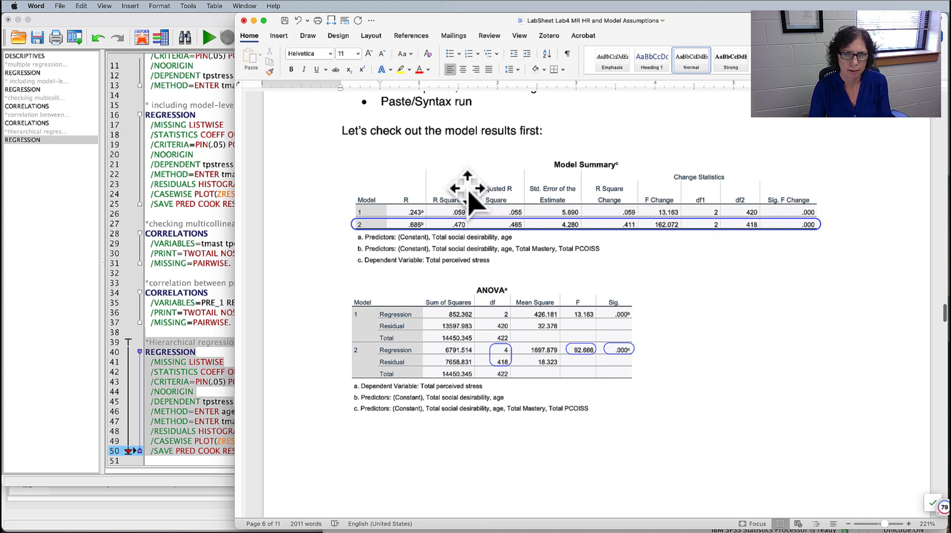
scroll(751, 268, down, 10)
scroll(750, 268, down, 15)
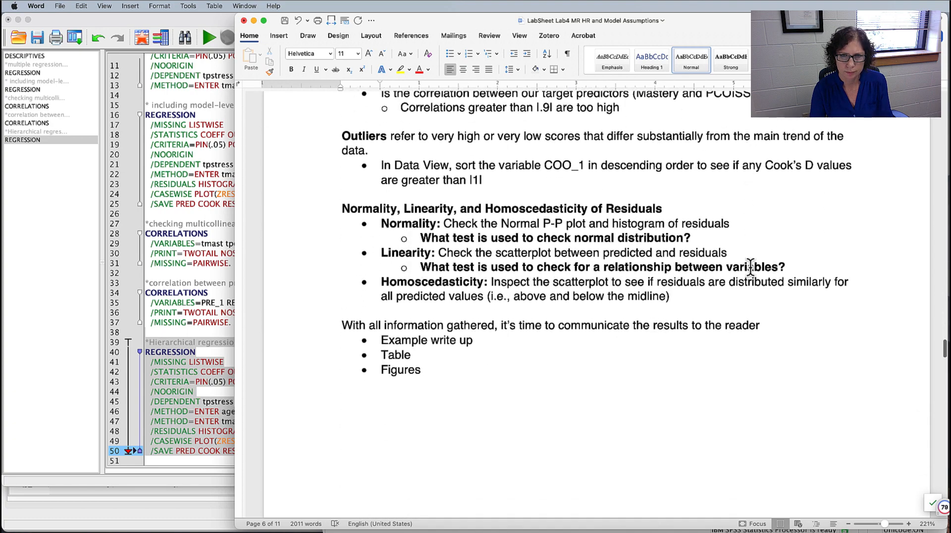
scroll(751, 267, down, 5)
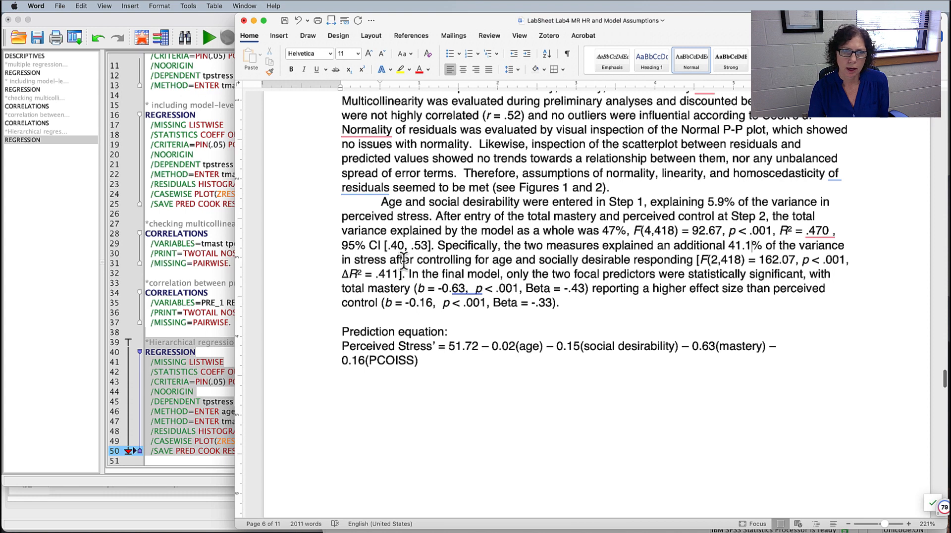
- Highlight the change statistics "[F(2,418) = 162.07, p < .001" in the write-up and check them against Model 2's Change Statistics in the SPSS Model Summary
mouse_move(404, 260)
mouse_down()
mouse_move(852, 259)
mouse_move(406, 277)
mouse_up()
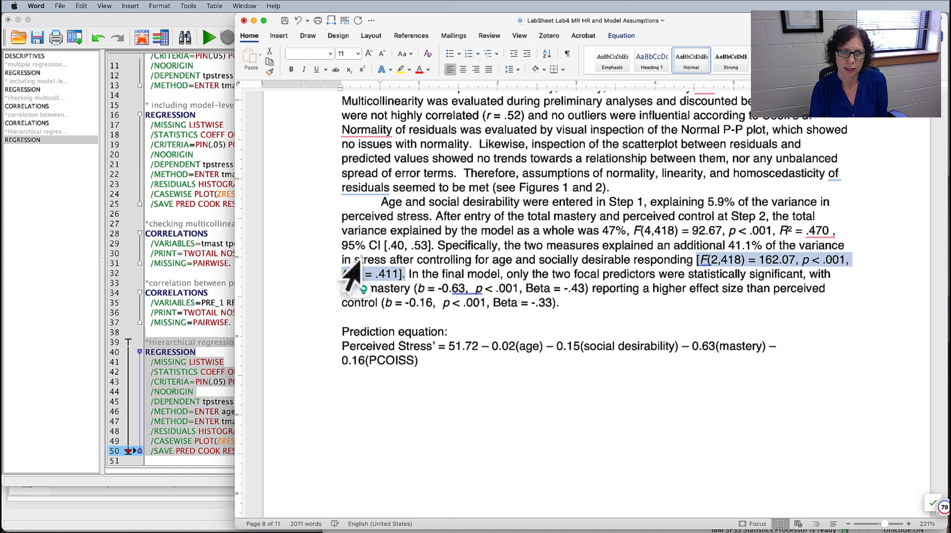
click(510, 448)
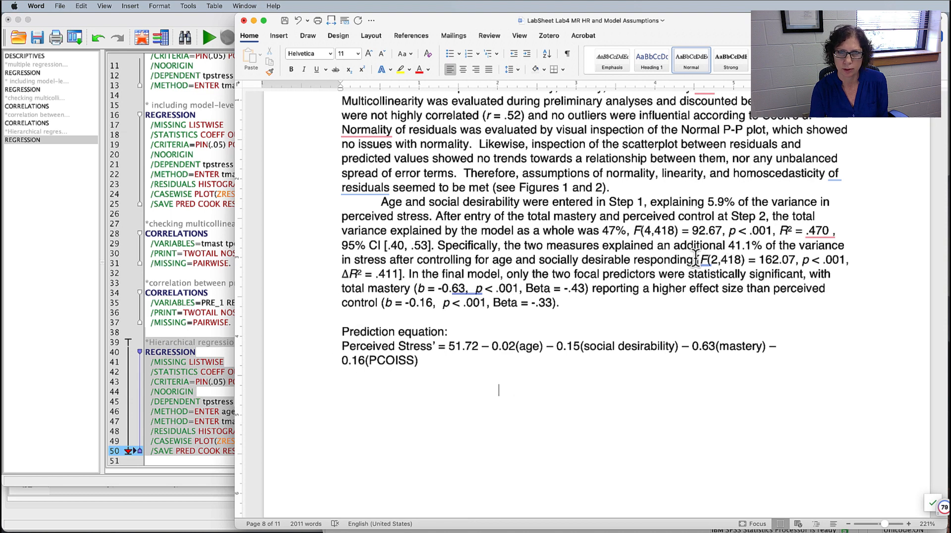
drag(691, 260, 845, 259)
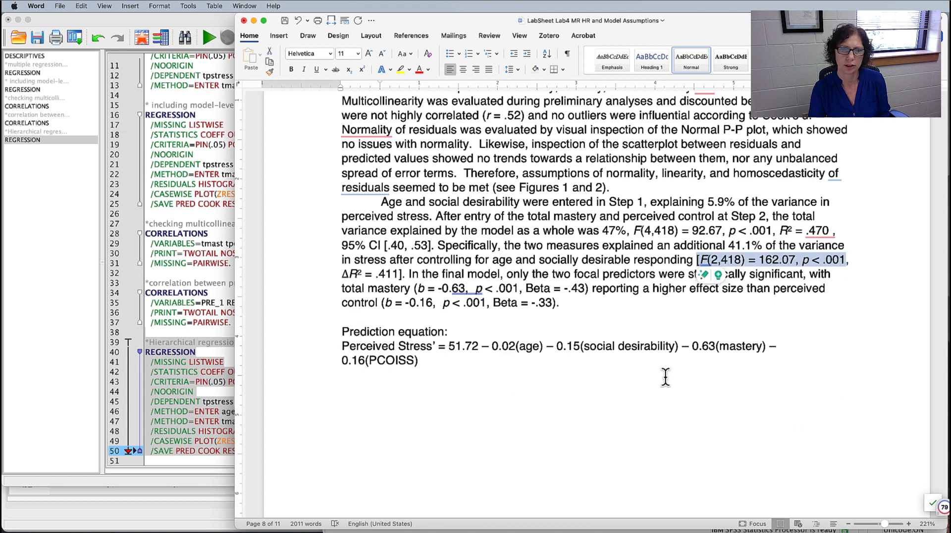
key(super+Tab)
click(697, 100)
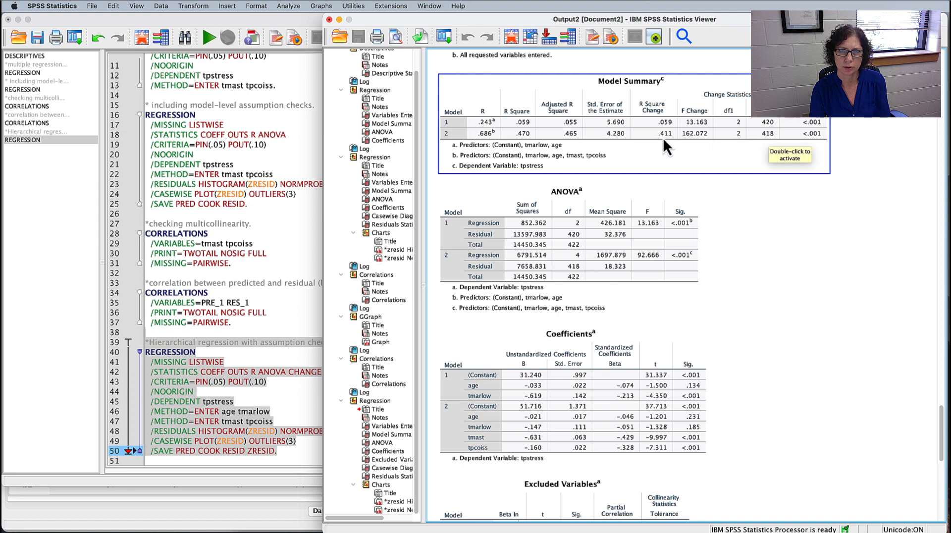
- Switch back to the Word write-up and highlight "In the final model, only the two focal predictors"
key(super+Tab)
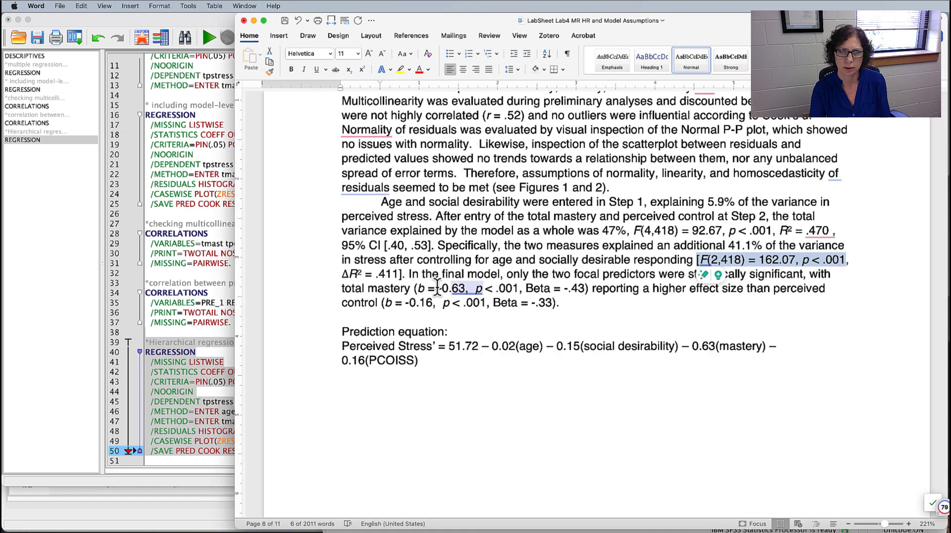
click(631, 332)
drag(407, 274, 467, 275)
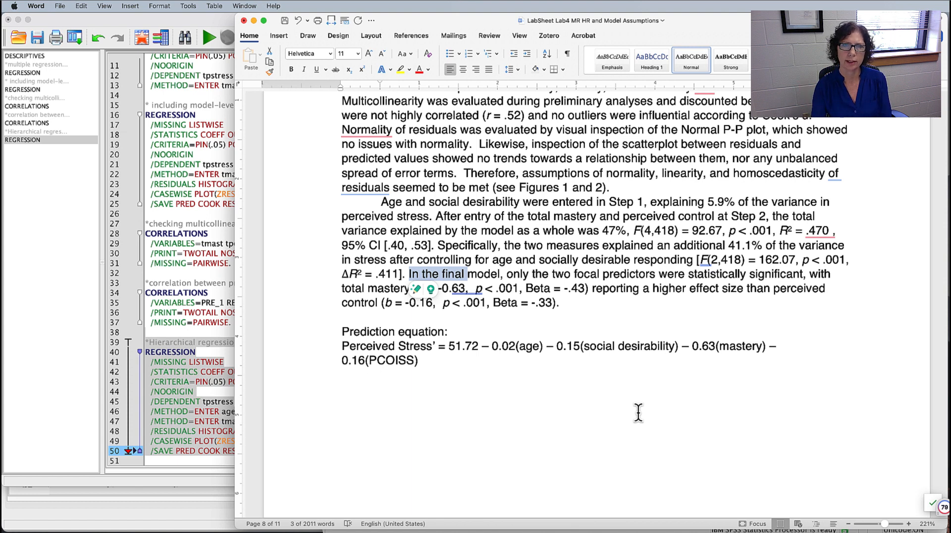
drag(658, 274, 407, 276)
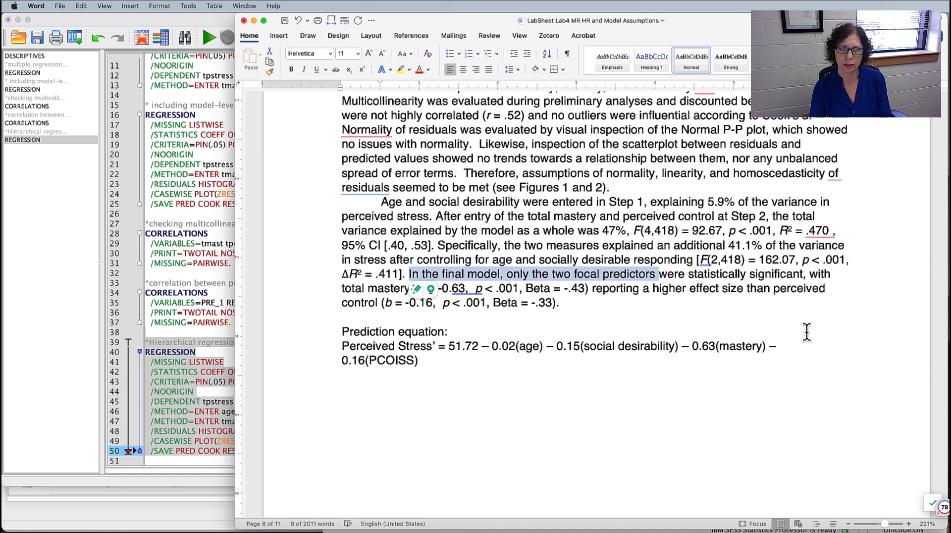
click(668, 346)
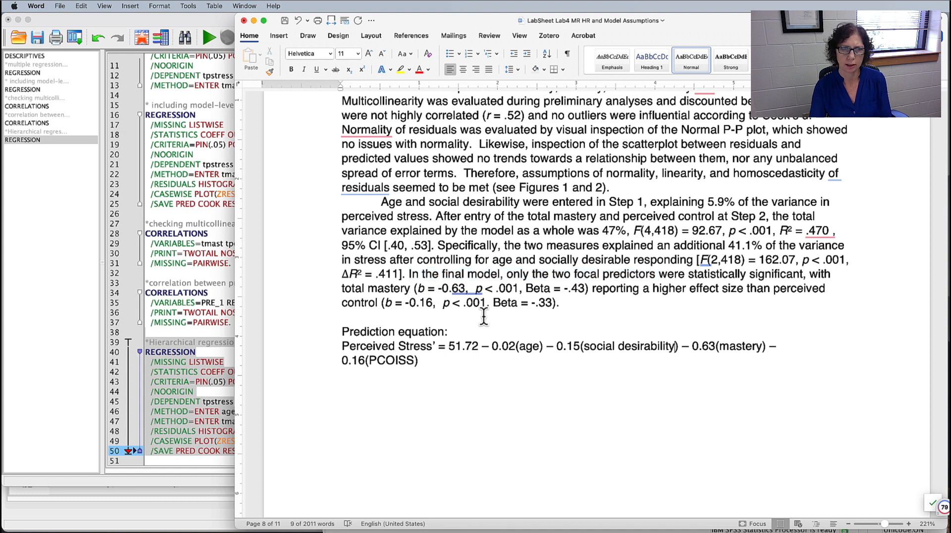
- Highlight total mastery's "(b = -0.63, p < .001, Beta = -.43)" and check it against the tmast row of the SPSS Coefficients table
drag(414, 288, 591, 288)
key(super+Tab)
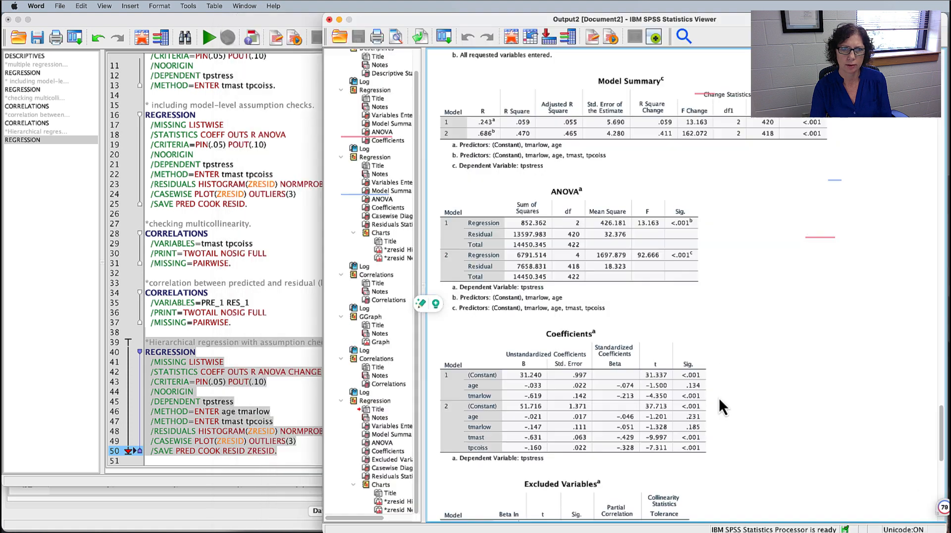
click(640, 461)
click(500, 283)
click(519, 430)
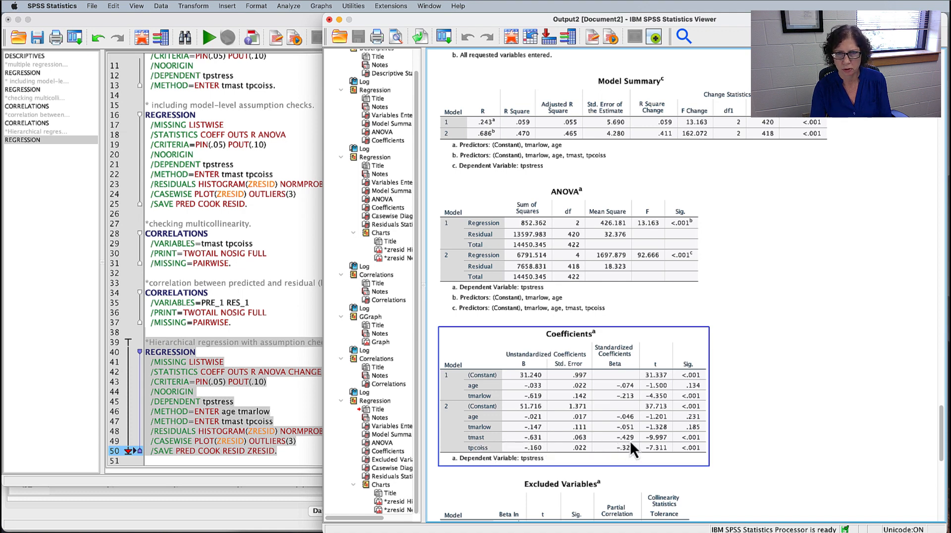
- Highlight the write-up's effect size comparison with perceived control in Word, and check tpcoiss in the SPSS Coefficients table
key(super+Tab)
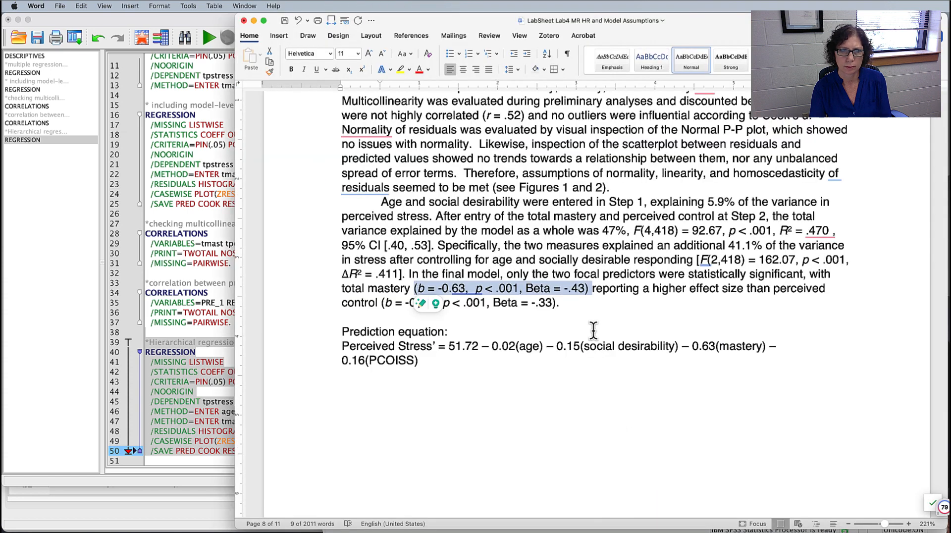
click(610, 289)
drag(591, 289, 575, 307)
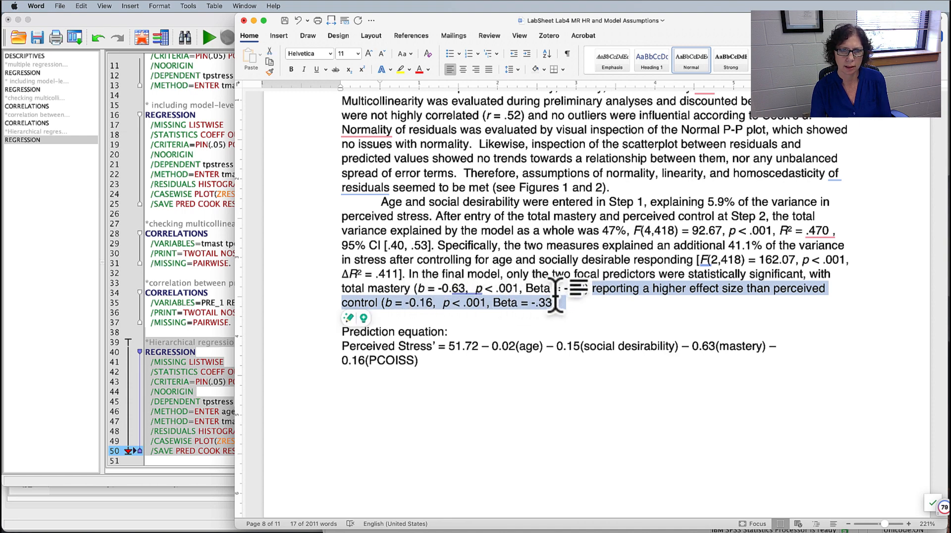
key(super+Tab)
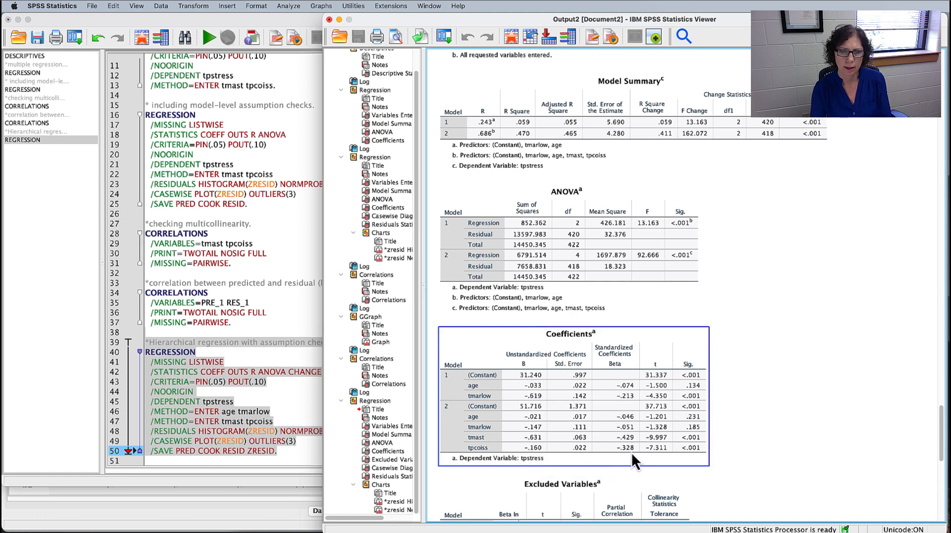
- Return to the Word write-up and highlight the phrase "reporting a higher effect size than"
key(super+Tab)
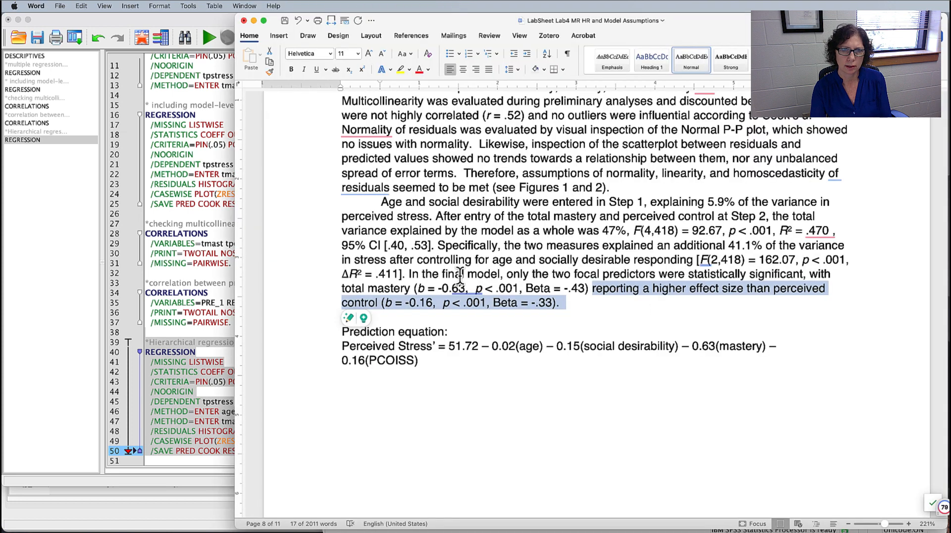
click(661, 294)
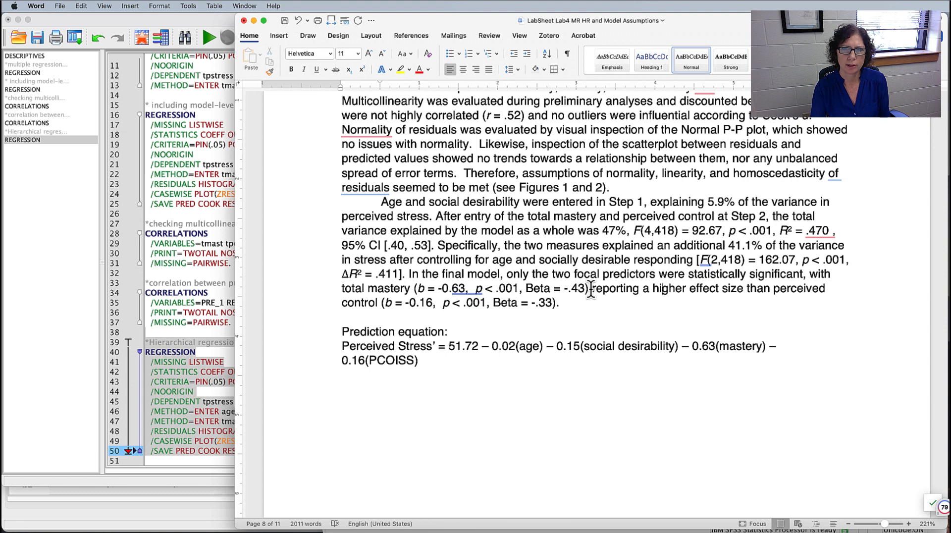
drag(590, 290, 761, 288)
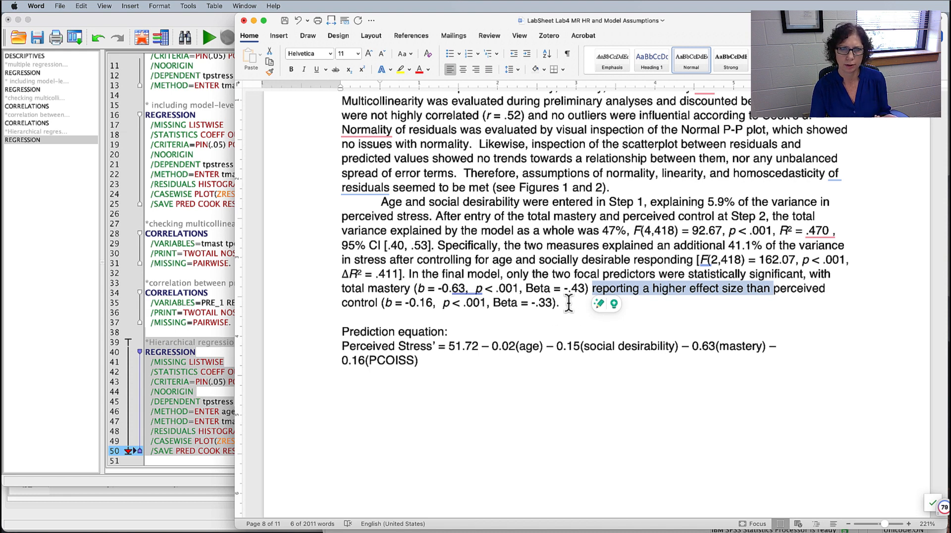
click(568, 303)
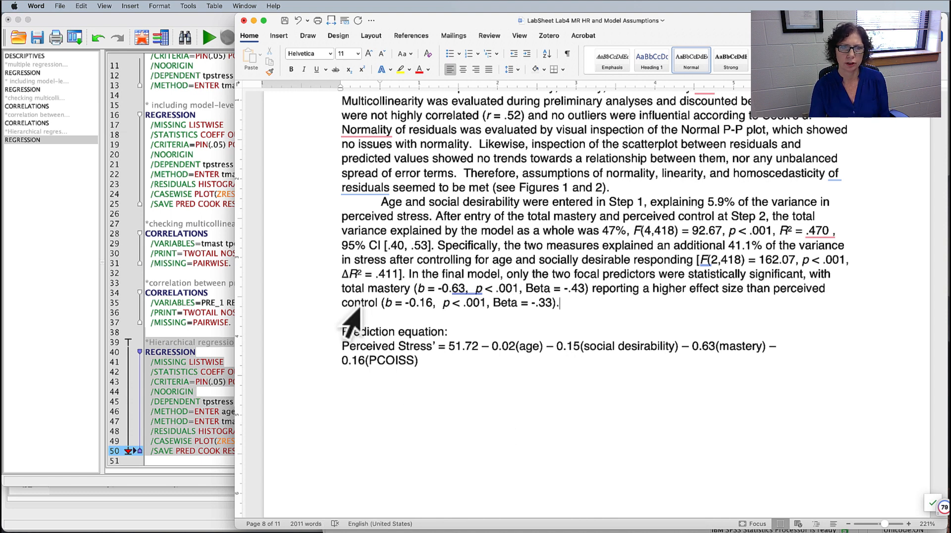
- Highlight the prediction equation's parts in turn: the constant 51.72 and the age, social desirability, mastery and PCOISS terms
click(334, 331)
click(521, 399)
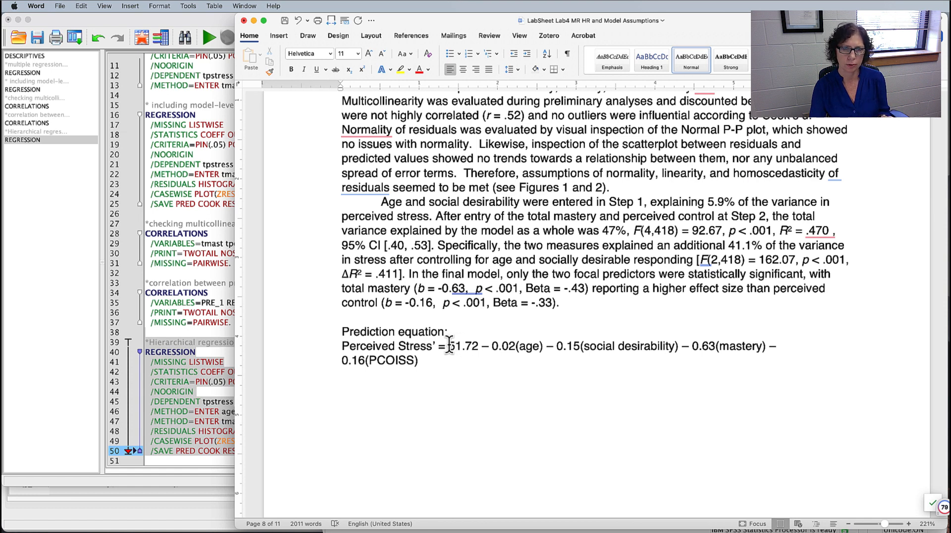
drag(448, 346, 479, 345)
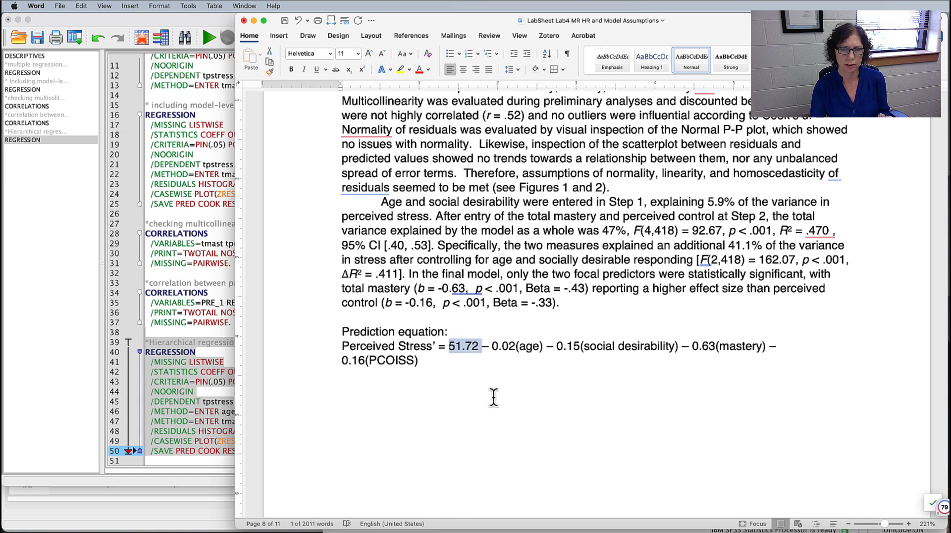
drag(482, 345, 545, 346)
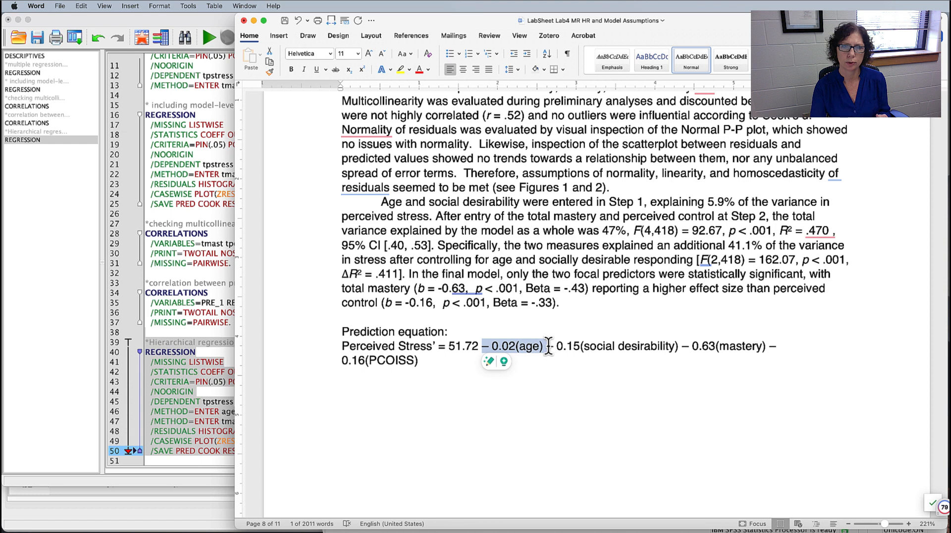
drag(548, 346, 762, 346)
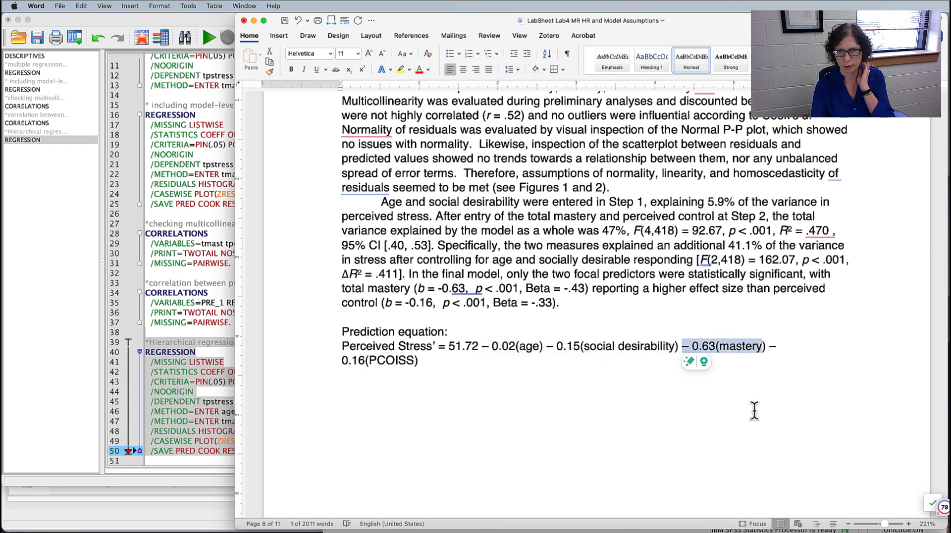
drag(342, 360, 419, 361)
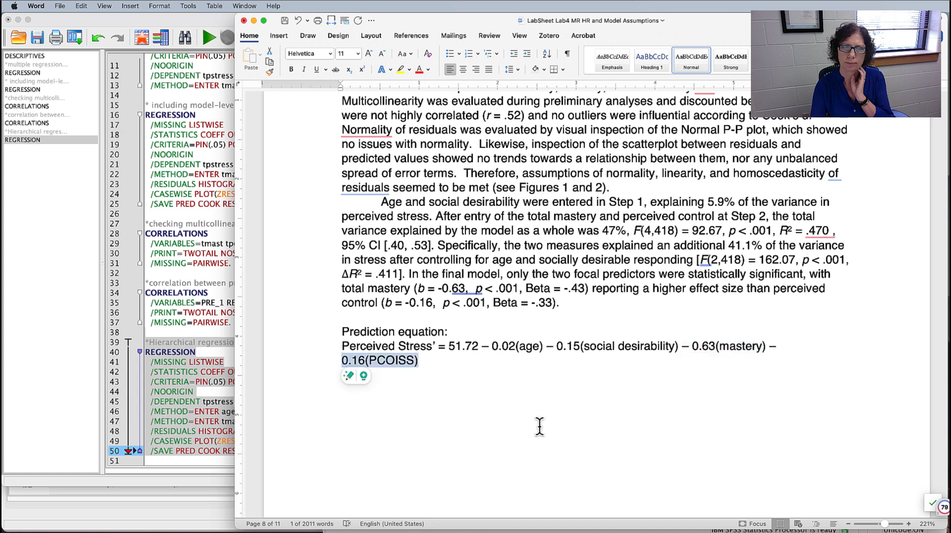
- Glance at the prediction equation and Table 1, and highlight the Example Write Up paragraph covering the preliminary assumption checks
double_click(601, 372)
scroll(601, 372, down, 2)
scroll(601, 380, up, 4)
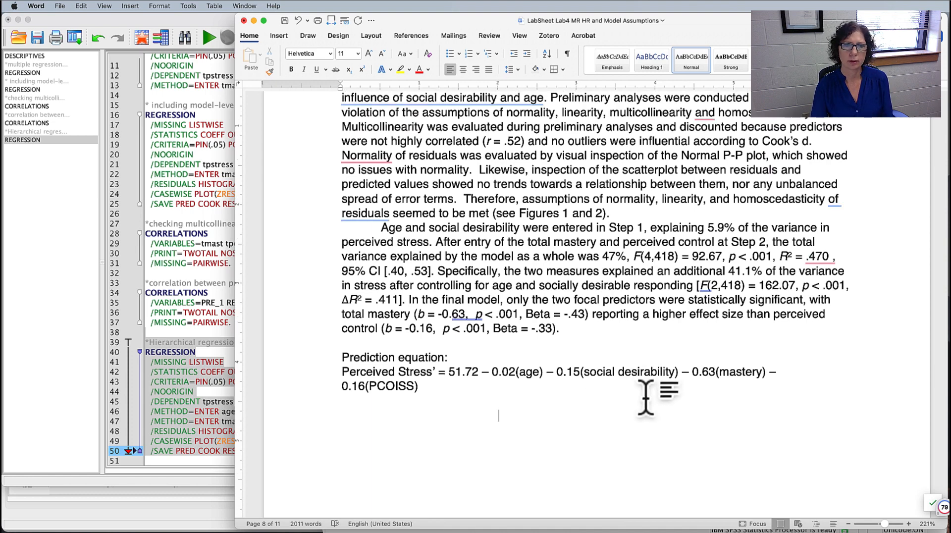
scroll(647, 396, down, 4)
scroll(646, 397, down, 8)
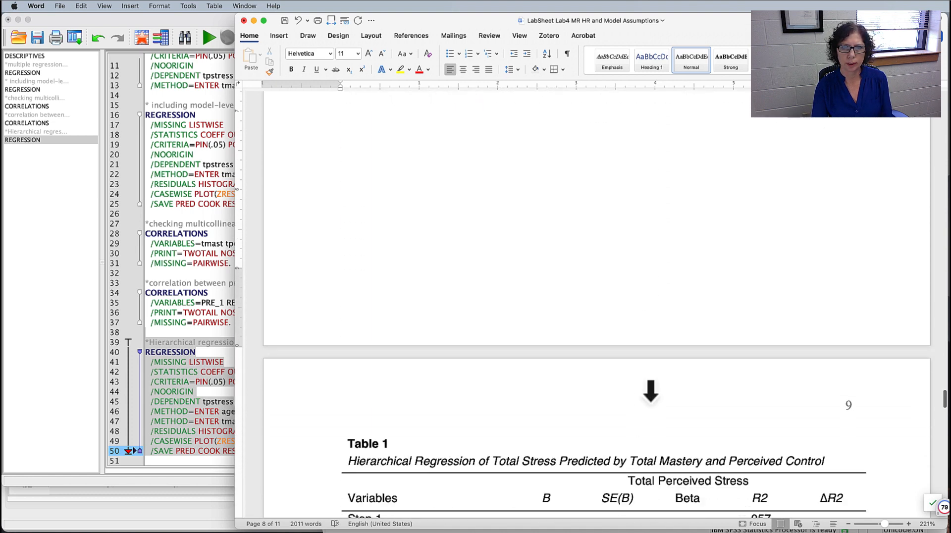
scroll(646, 396, up, 9)
scroll(646, 397, up, 12)
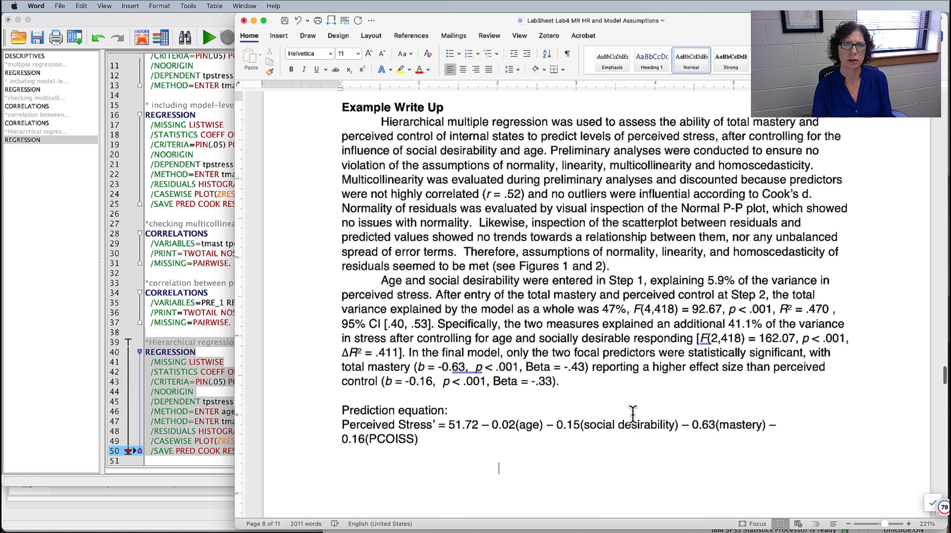
drag(550, 180, 576, 324)
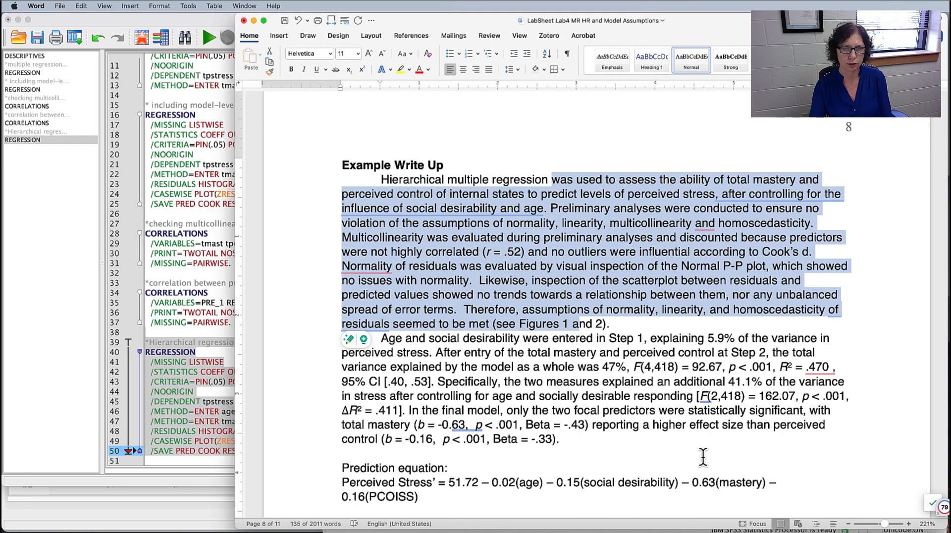
- Switch to the SPSS output and examine the hierarchical regression's Casewise Diagnostics and the Cook's Distance row under Residuals Statistics
key(super+Tab)
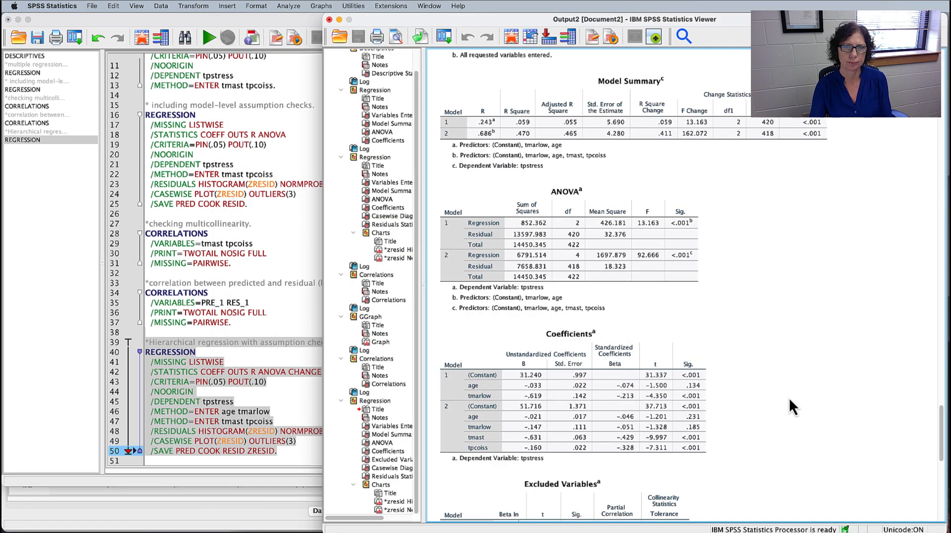
scroll(786, 396, down, 5)
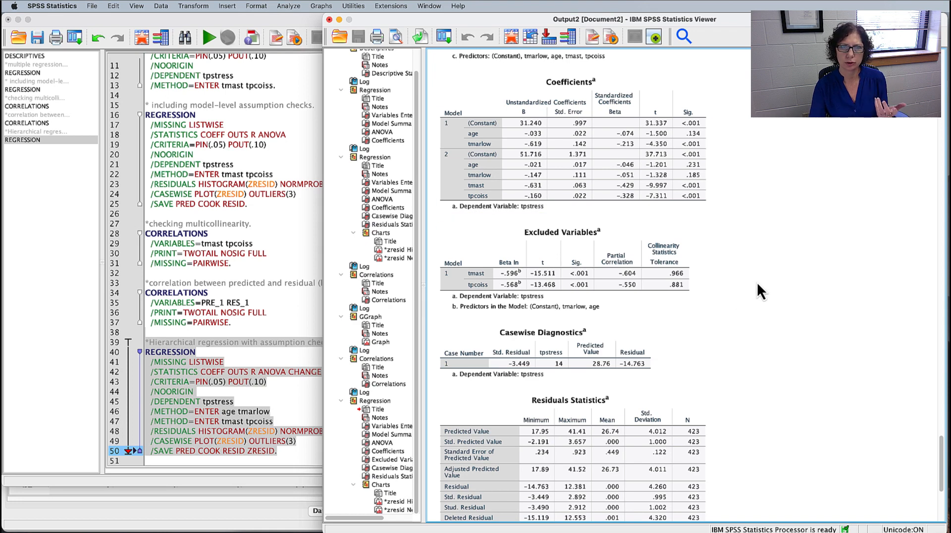
scroll(757, 283, down, 3)
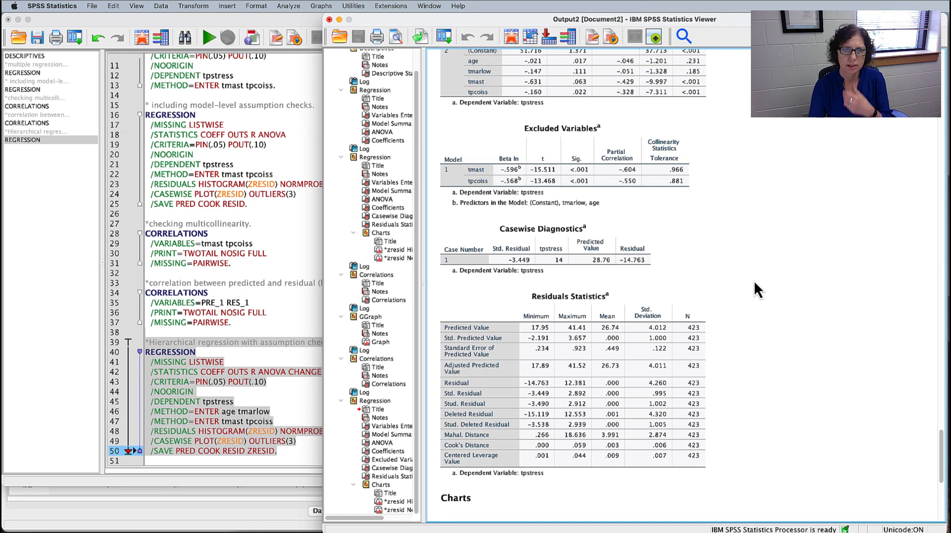
click(493, 276)
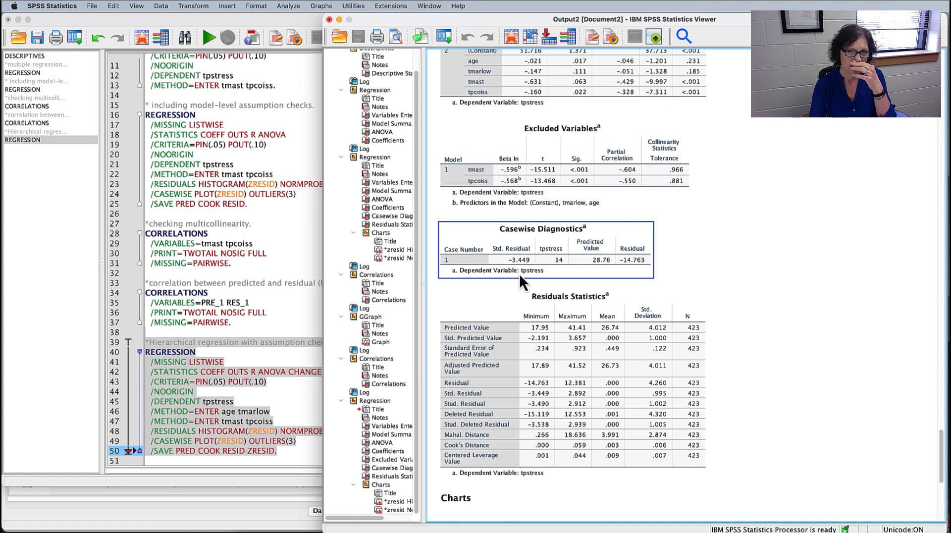
click(766, 279)
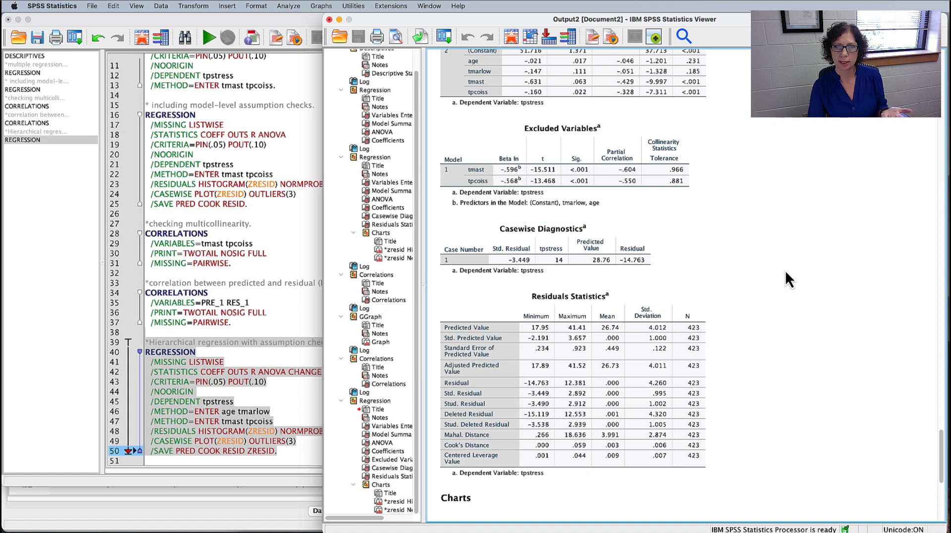
scroll(816, 262, down, 3)
click(612, 371)
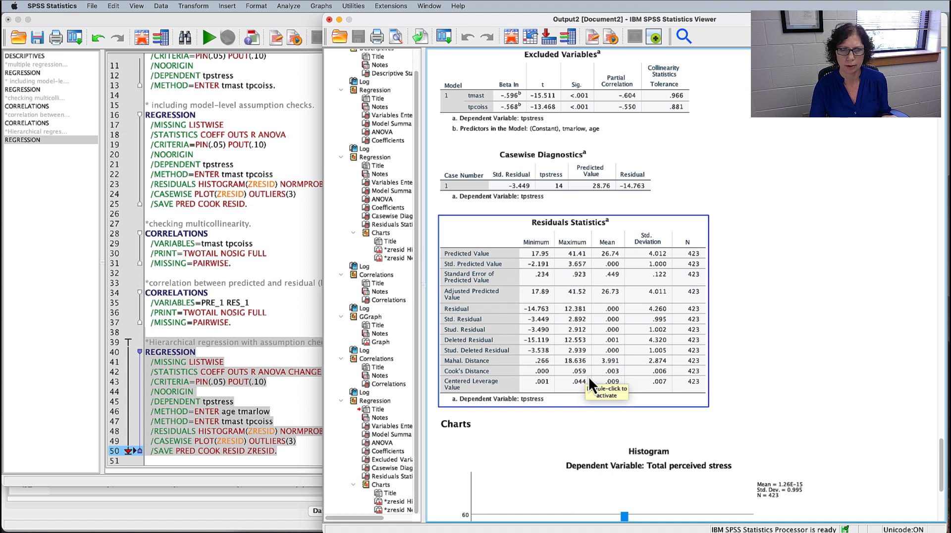
click(798, 328)
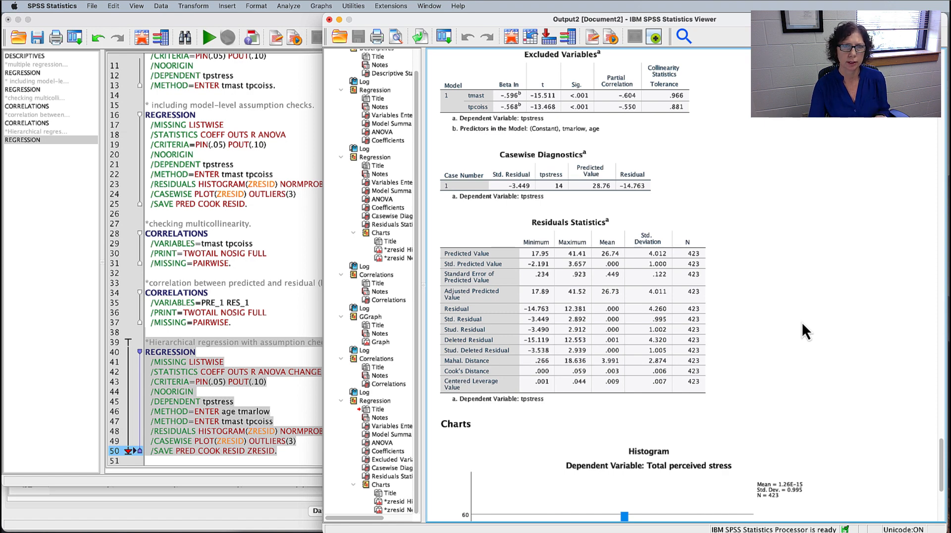
- Start a bivariate correlation, reset its previous settings, and add age and tmarlow as variables
click(292, 7)
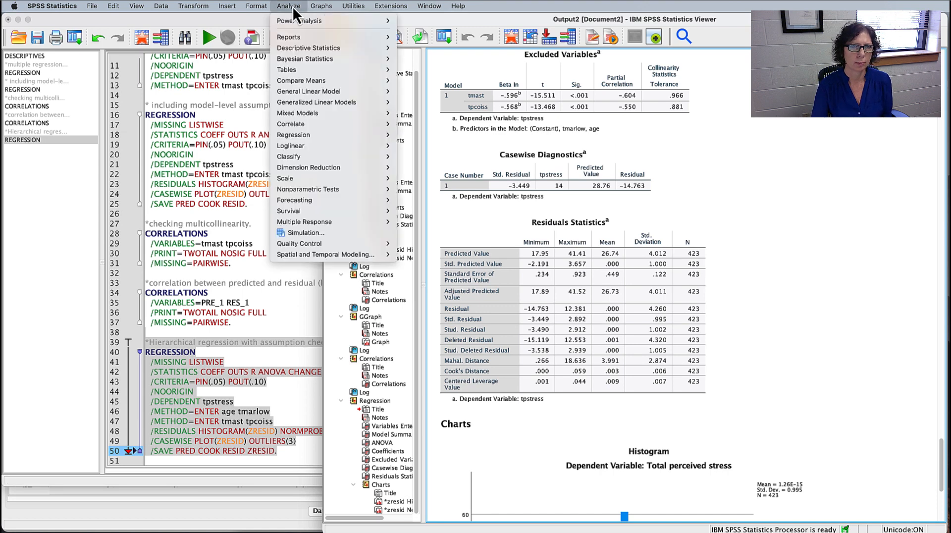
mouse_move(299, 125)
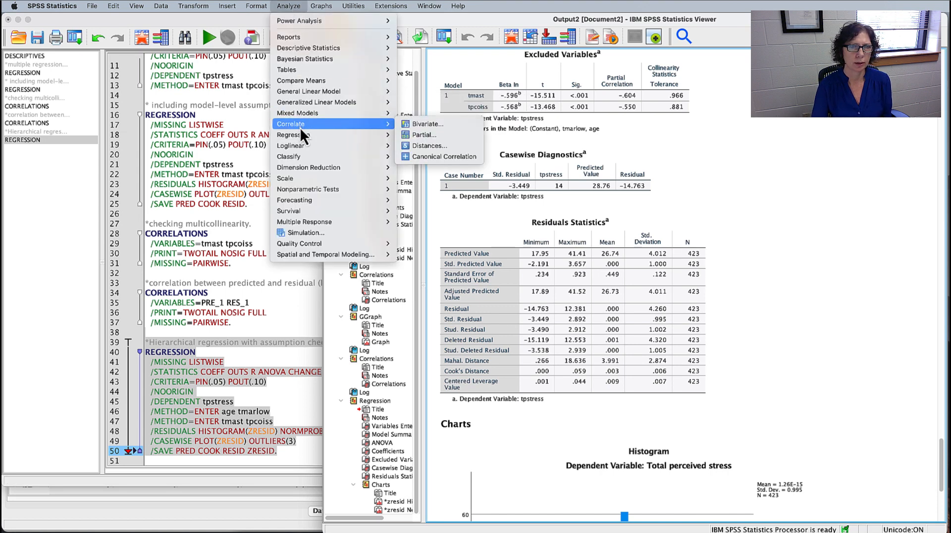
click(423, 124)
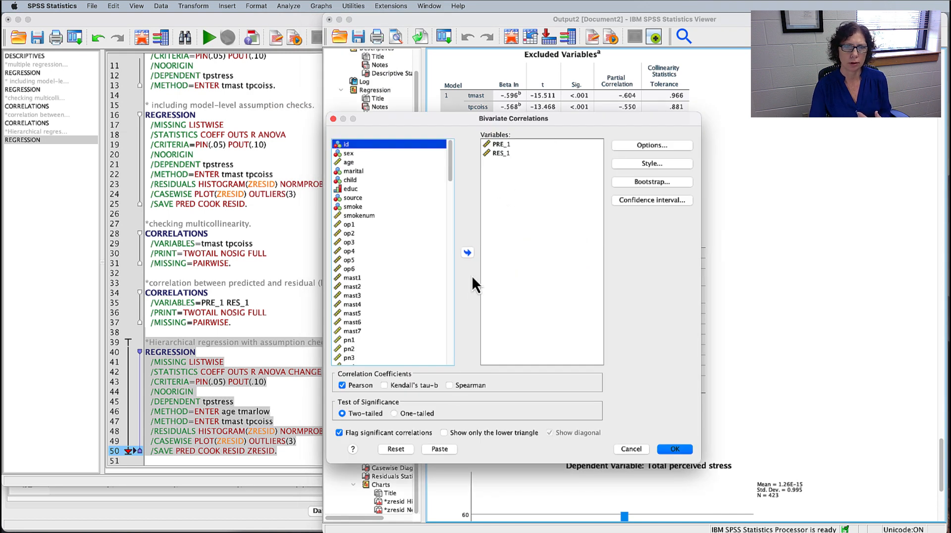
click(396, 449)
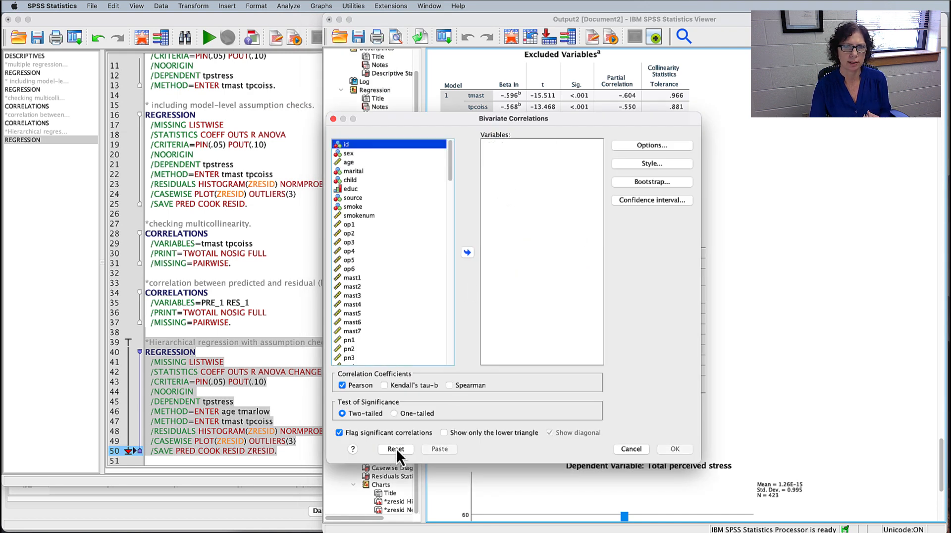
click(345, 164)
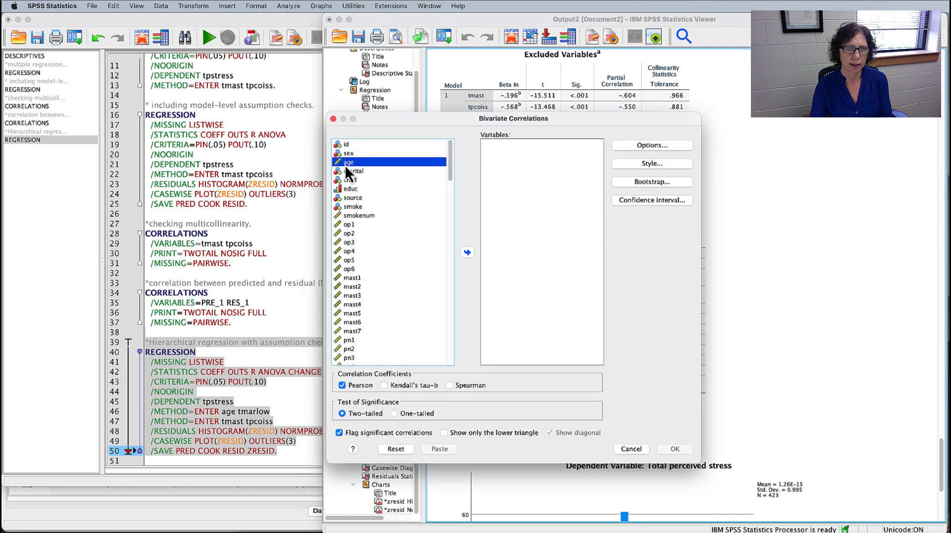
scroll(361, 266, down, 5)
scroll(361, 267, down, 15)
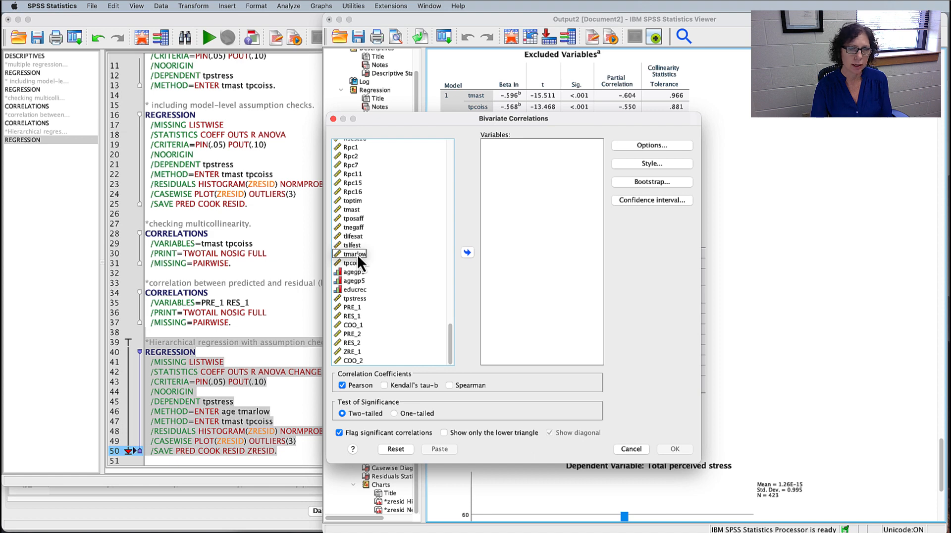
super+double_click(357, 254)
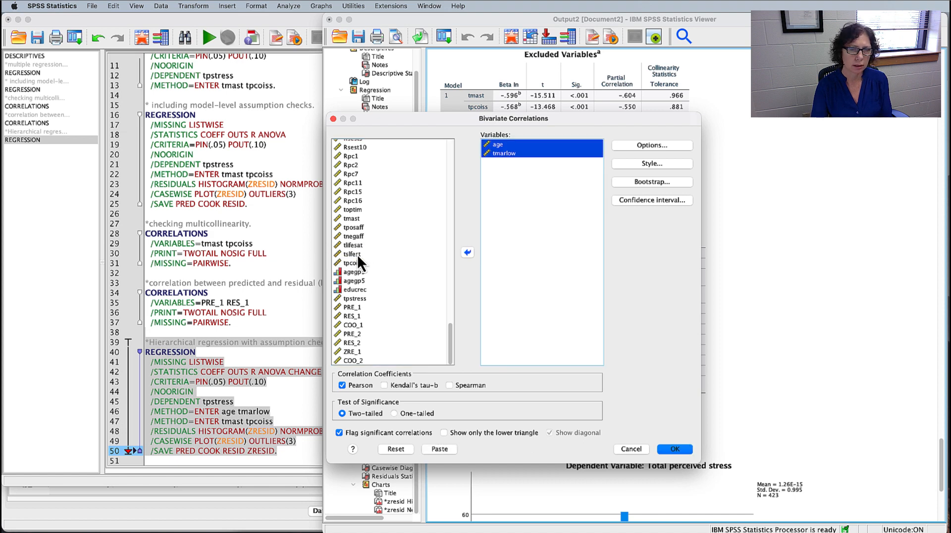
- Add tmast and tpcoiss to the bivariate correlation and paste the command into the syntax file
click(354, 218)
double_click(355, 218)
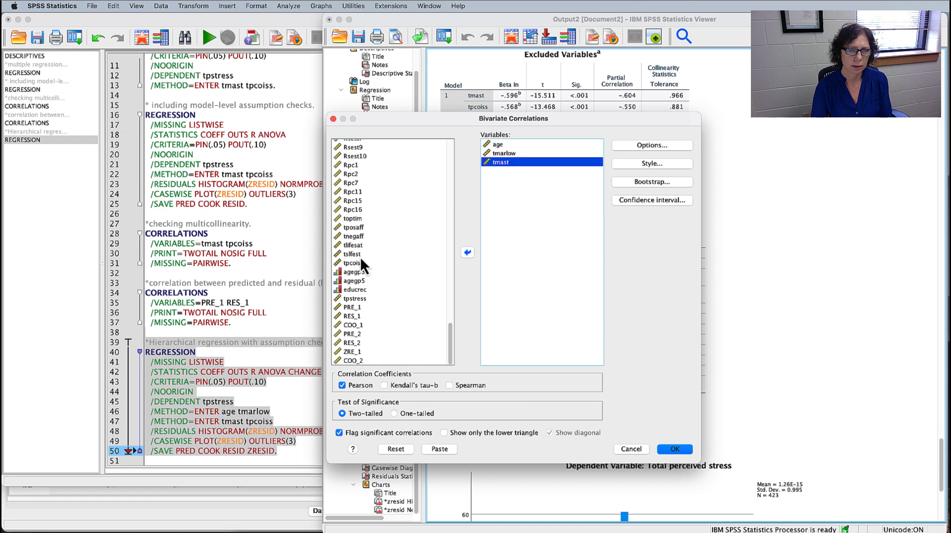
double_click(352, 263)
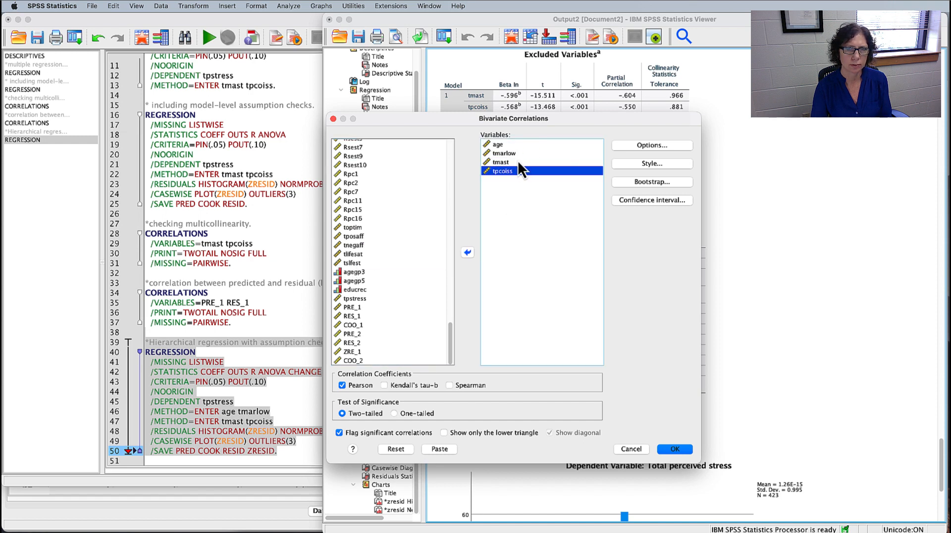
click(446, 448)
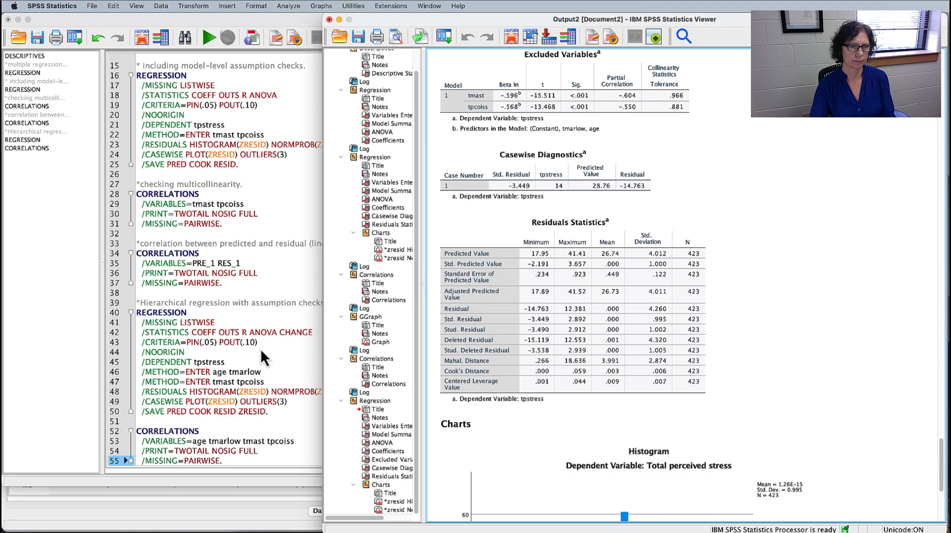
- Run the new CORRELATIONS syntax for age, tmarlow, tmast and tpcoiss, and check the tmast–tpcoiss correlation in the output
click(189, 423)
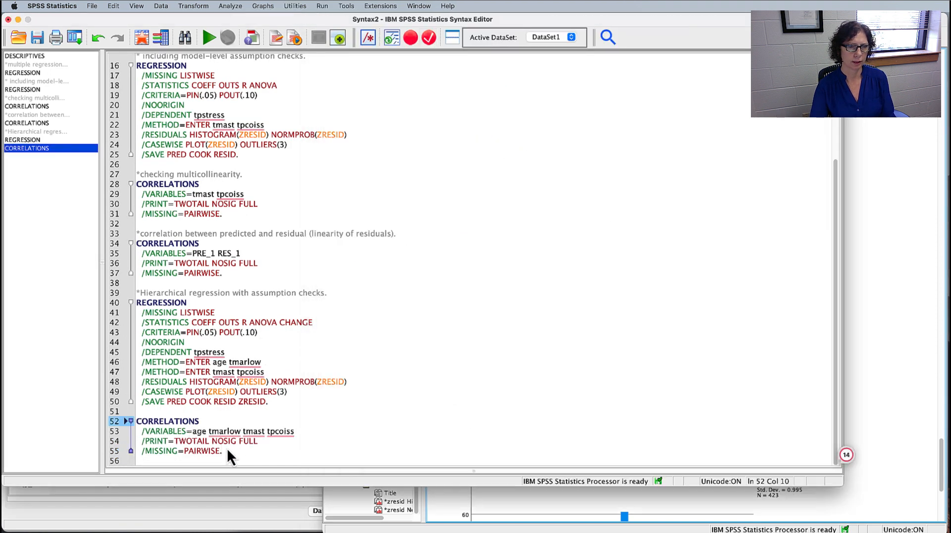
click(228, 451)
click(209, 39)
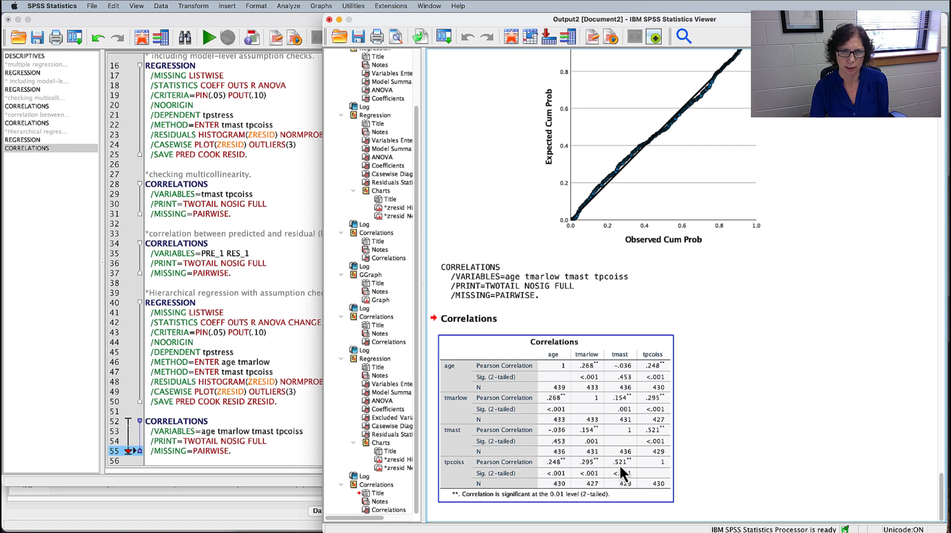
click(742, 462)
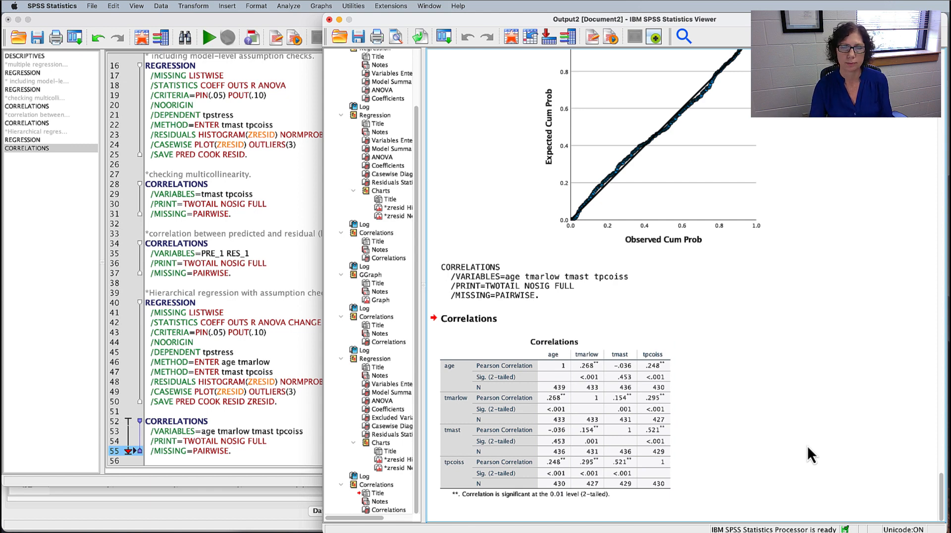
- Return to the Word lab sheet's Model Assumption Checks and highlight the residuals heading and "Normal P-P plot and histogram of residuals"
key(super+Tab)
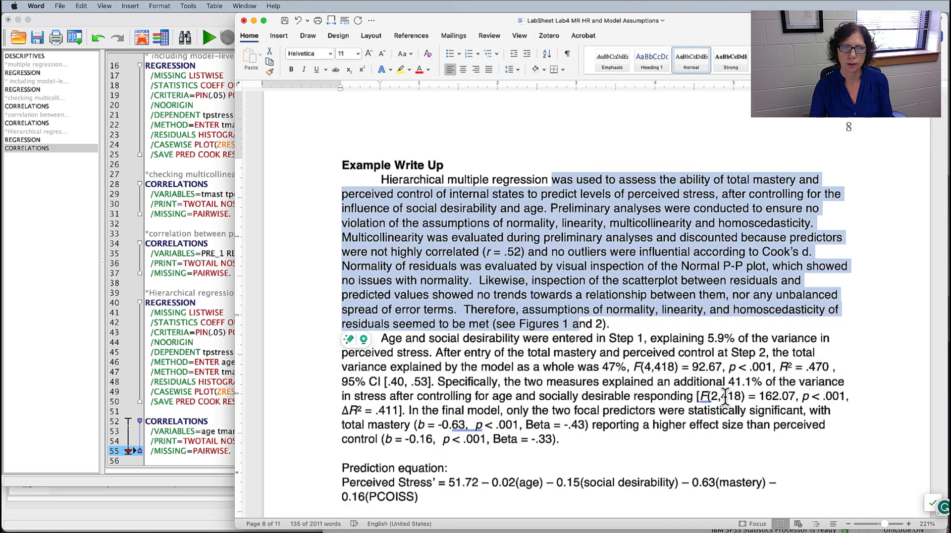
scroll(774, 356, up, 10)
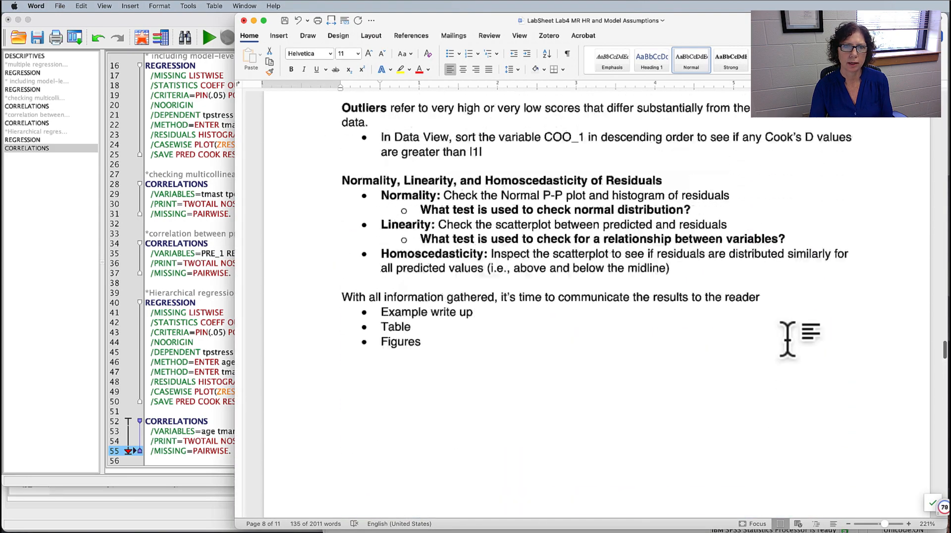
scroll(774, 356, down, 2)
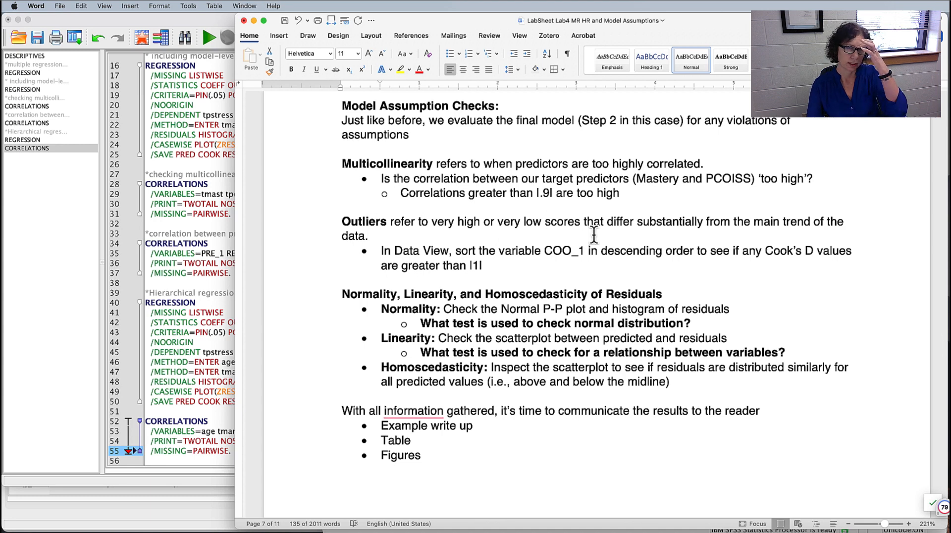
drag(382, 293, 608, 295)
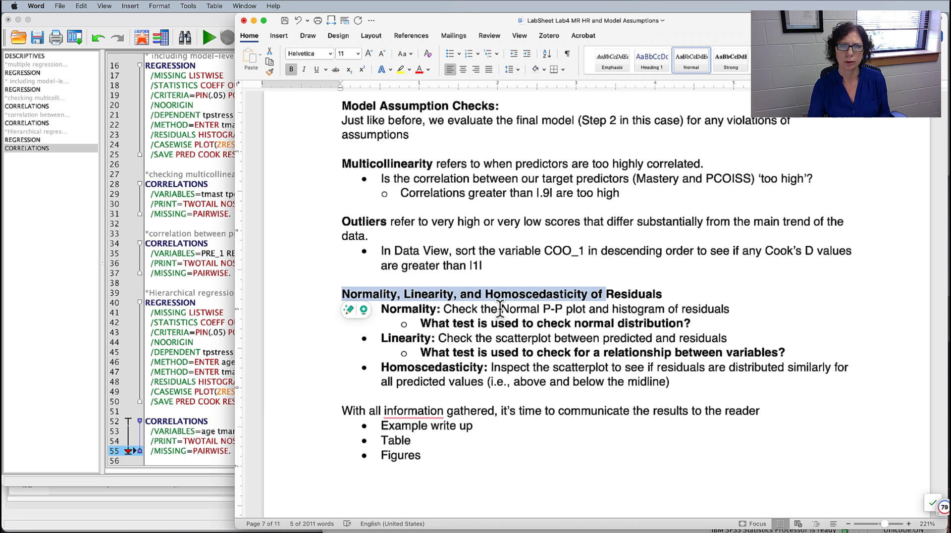
drag(502, 310, 699, 308)
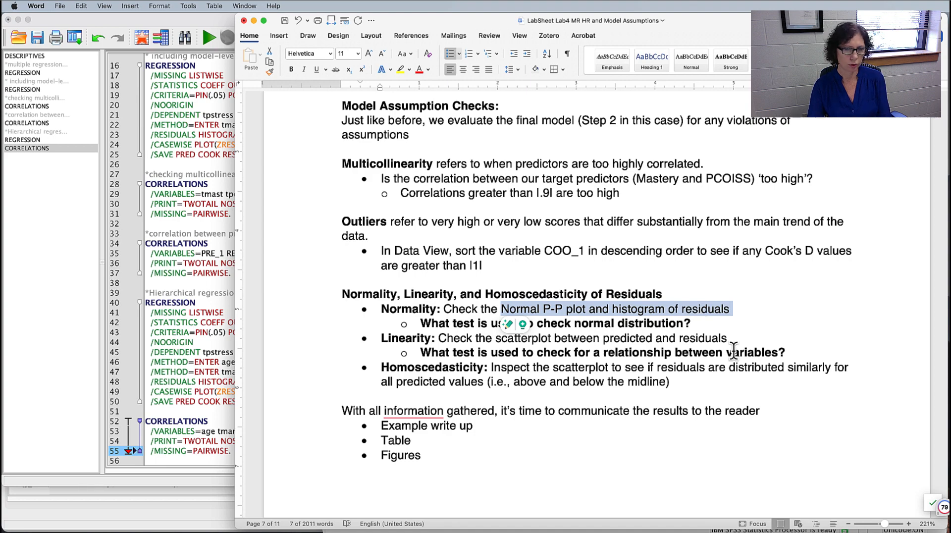
- Switch to the SPSS output and examine the hierarchical regression's histogram of standardized residuals and Normal P-P plot for normality
key(super+Tab)
scroll(723, 305, up, 10)
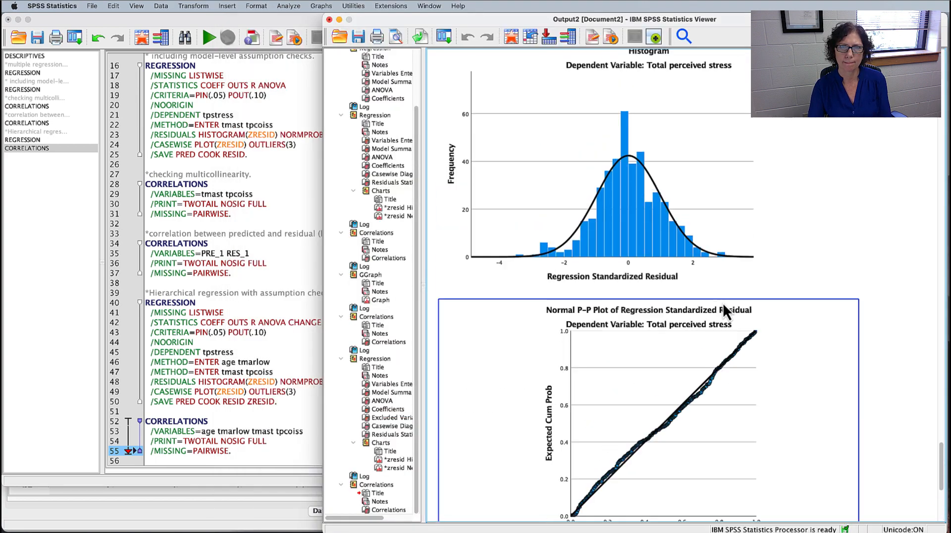
scroll(723, 305, down, 3)
scroll(723, 304, up, 2)
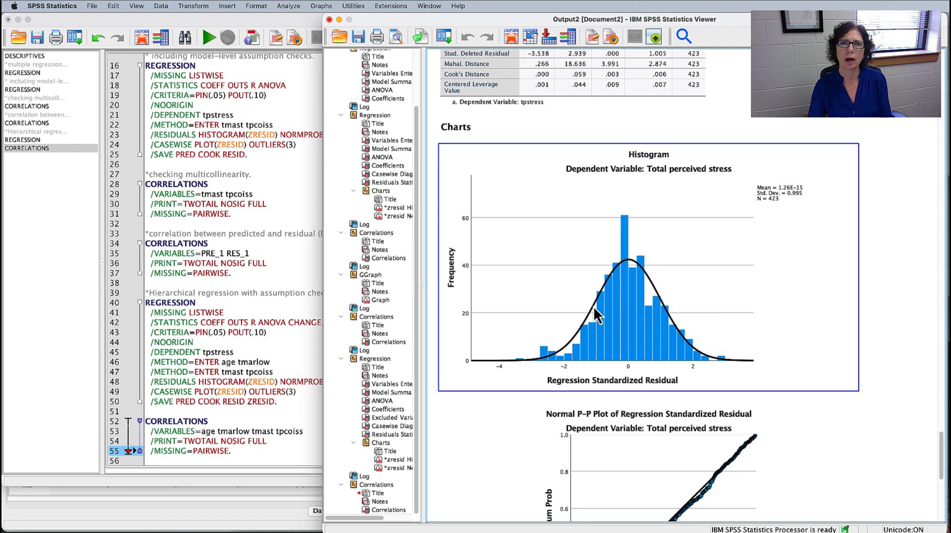
click(868, 294)
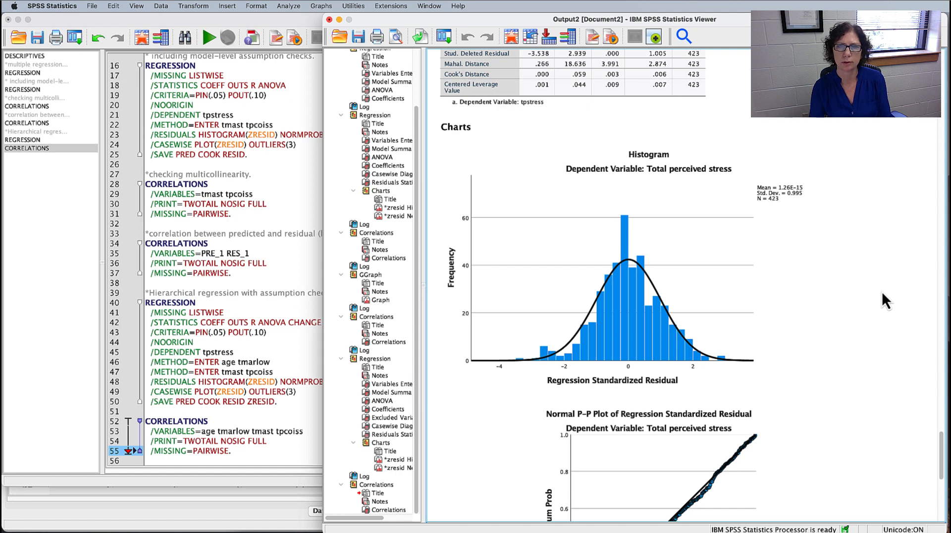
click(710, 347)
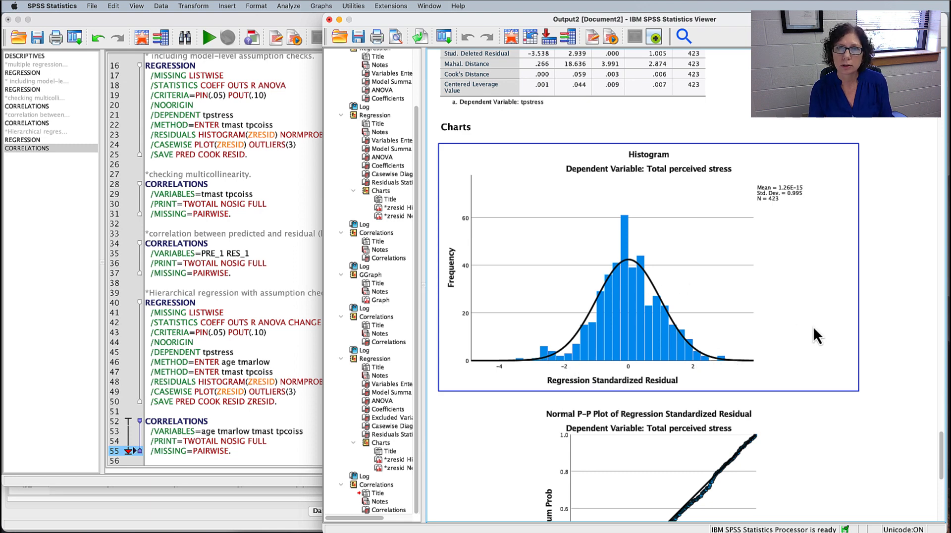
click(870, 360)
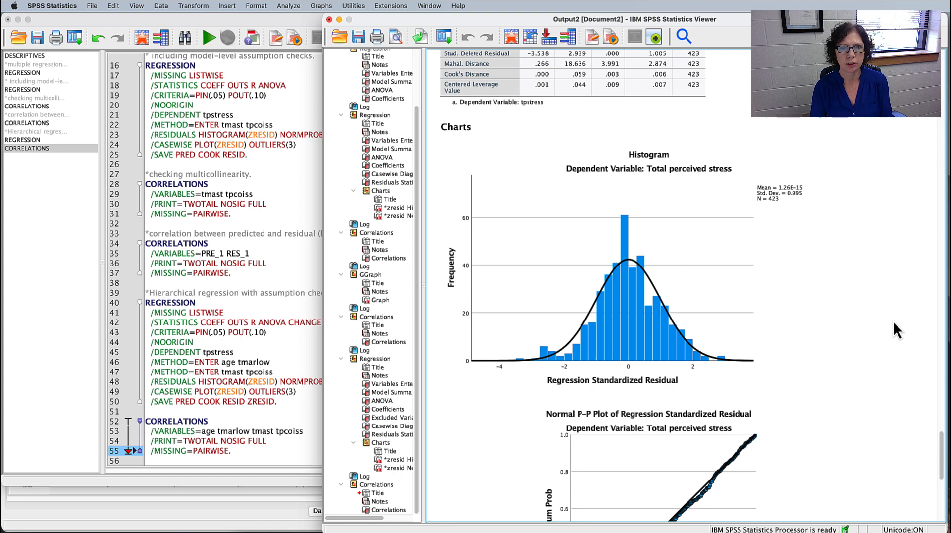
click(685, 325)
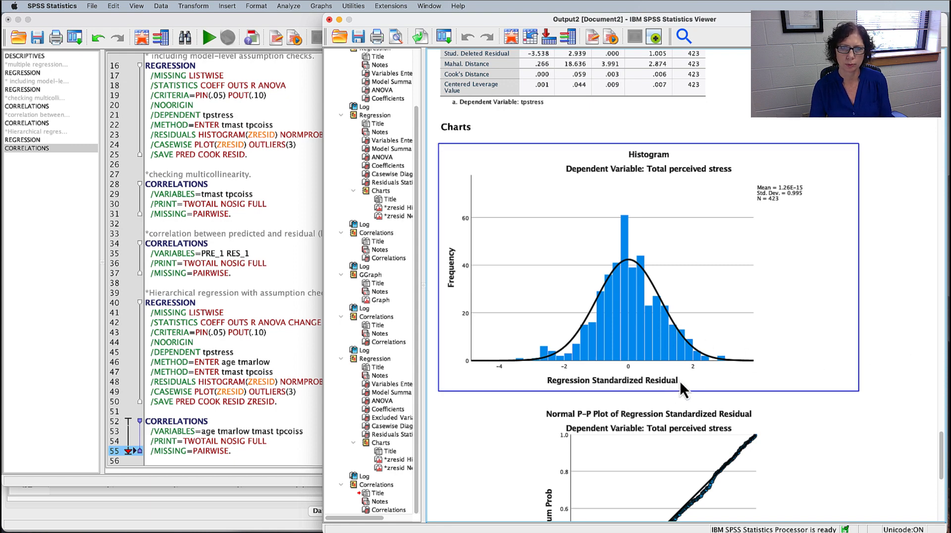
- Examine the Normal P-P plot of the regression standardized residuals for departures from the diagonal
scroll(735, 333, down, 5)
click(734, 333)
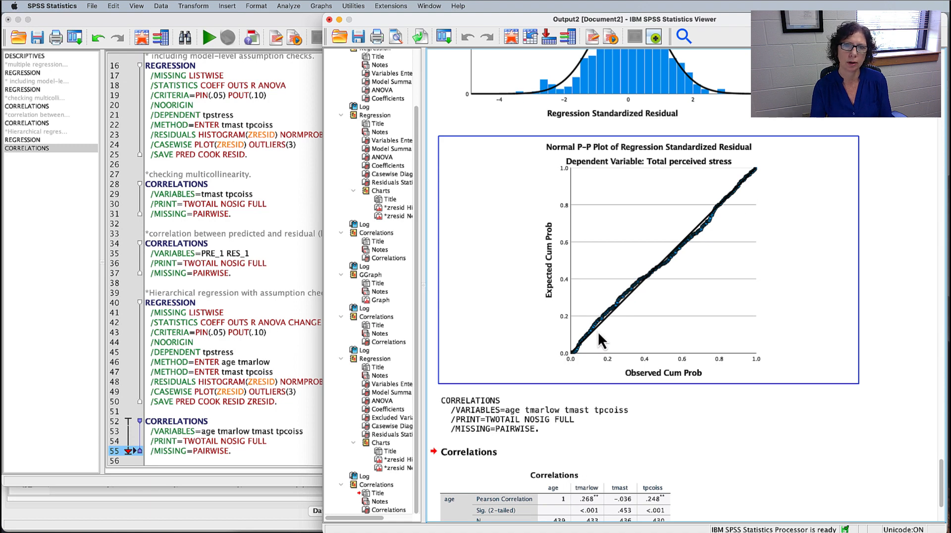
scroll(808, 229, down, 5)
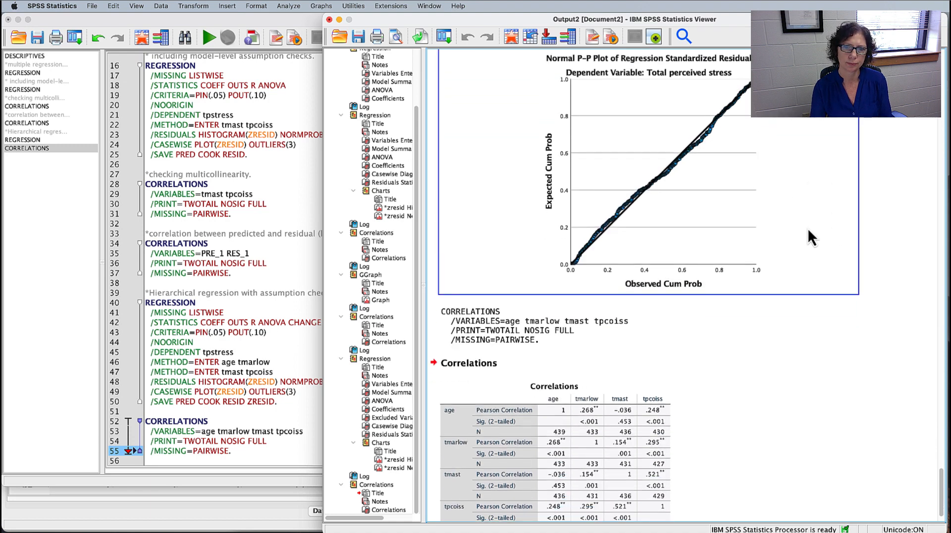
- Switch to the Word lab sheet, highlight the Linearity check about the predicted–residual scatterplot, and return to the SPSS output
key(super+Tab)
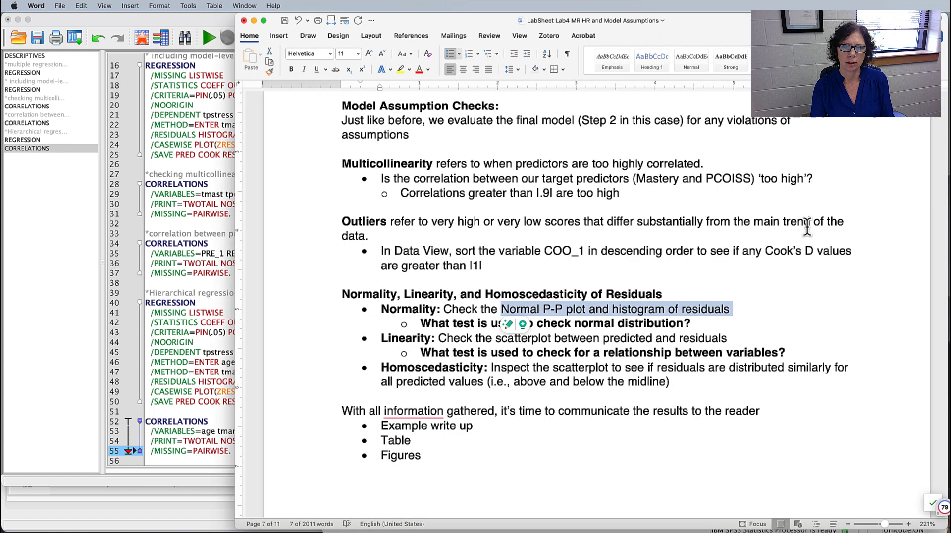
drag(413, 338, 641, 336)
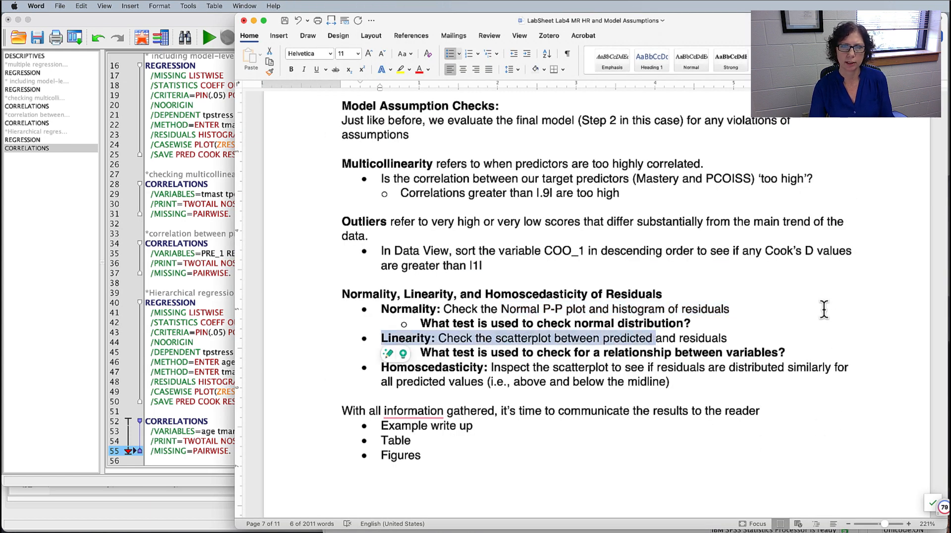
key(super+Tab)
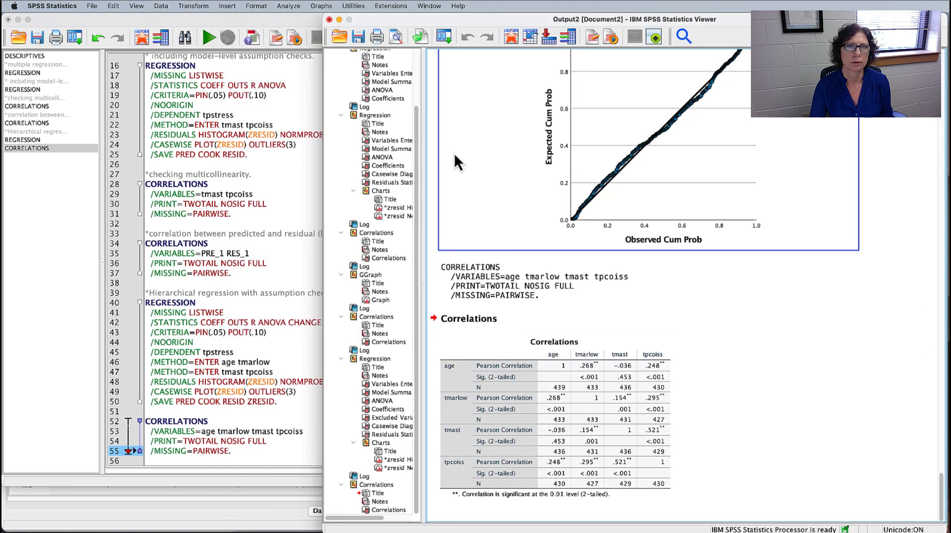
- Reset the Chart Builder and start a new chart from the simple Scatter Plot in the Scatter/Dot gallery
click(316, 8)
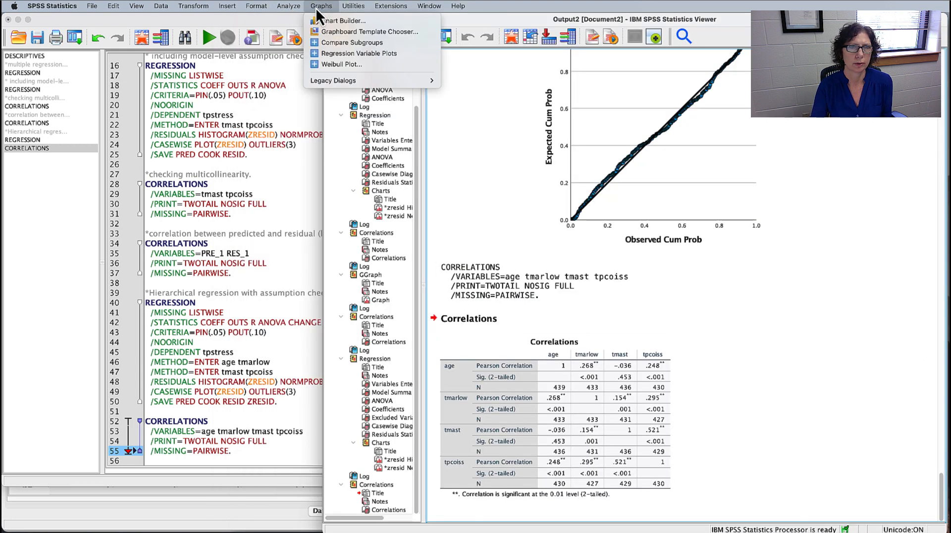
click(328, 21)
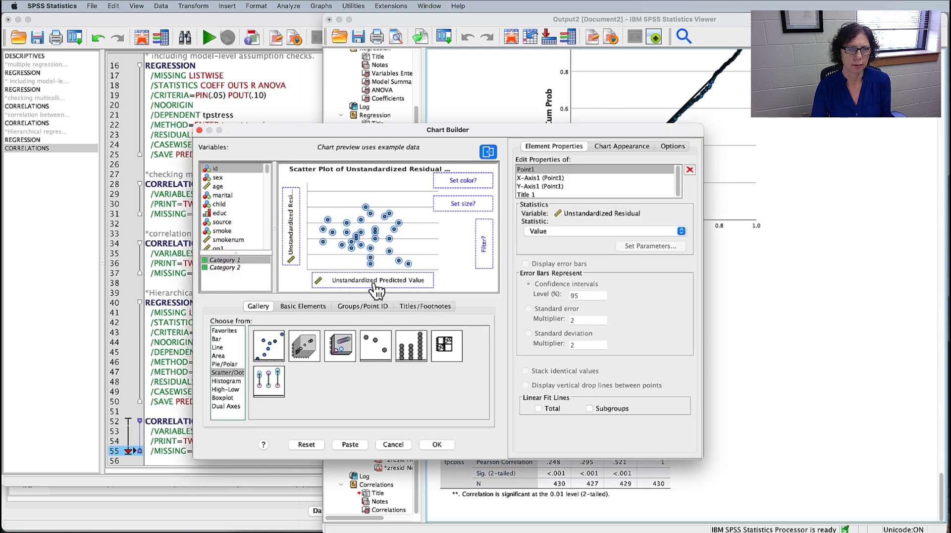
click(306, 444)
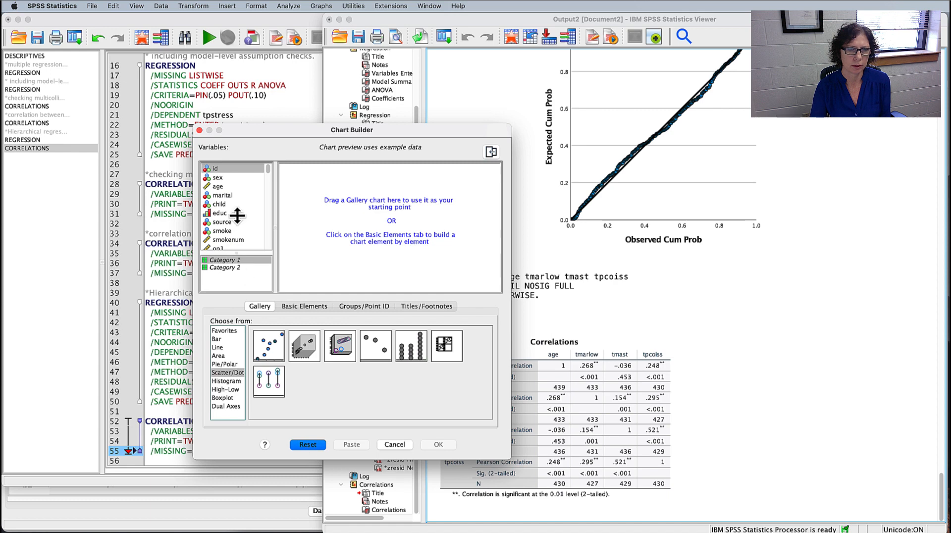
drag(266, 348, 393, 221)
- Assign RES_2 to the Y-axis and PRE_2 to the X-axis of the scatterplot and generate the chart
scroll(246, 230, down, 10)
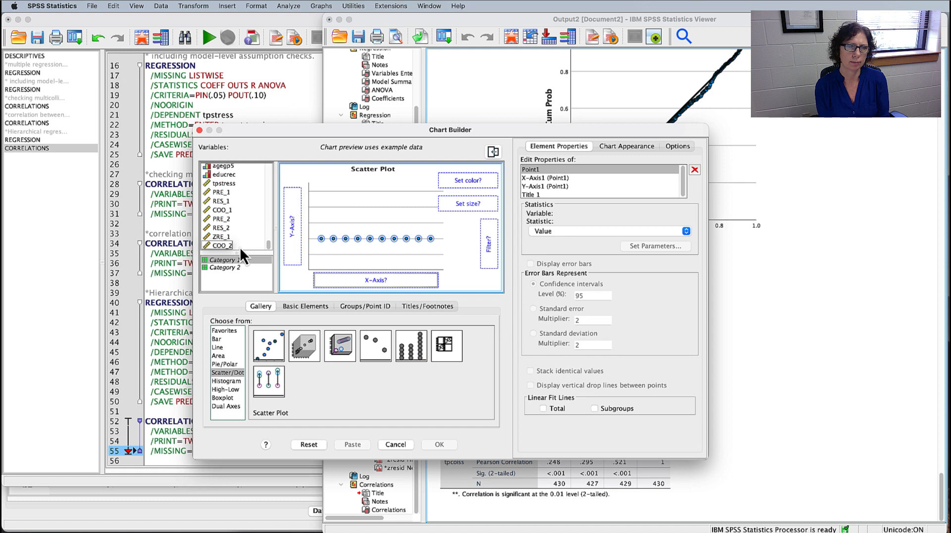
click(220, 228)
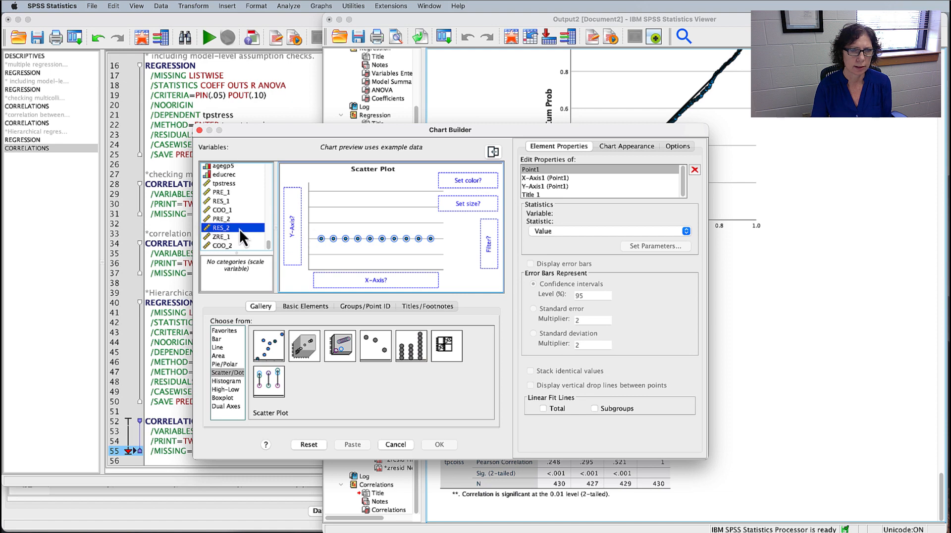
drag(242, 228, 291, 227)
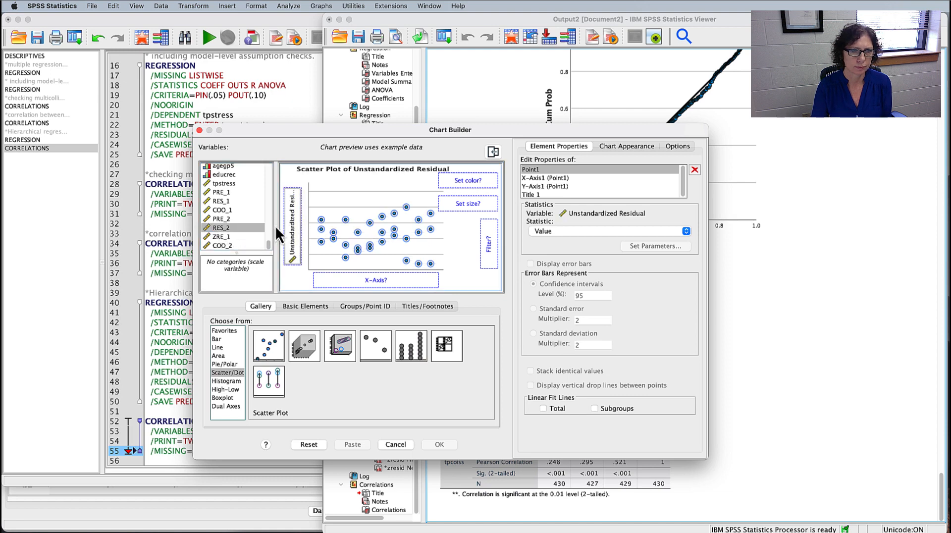
drag(215, 221, 366, 283)
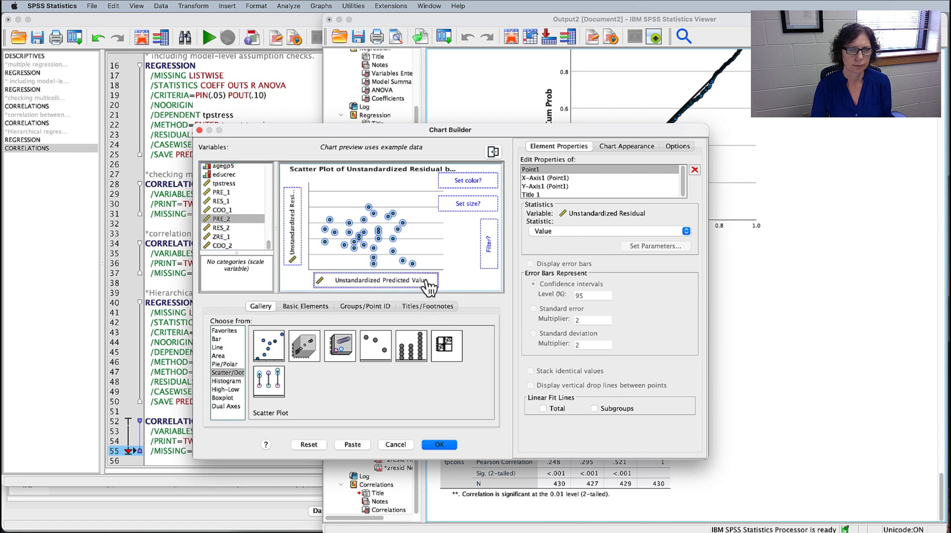
click(439, 445)
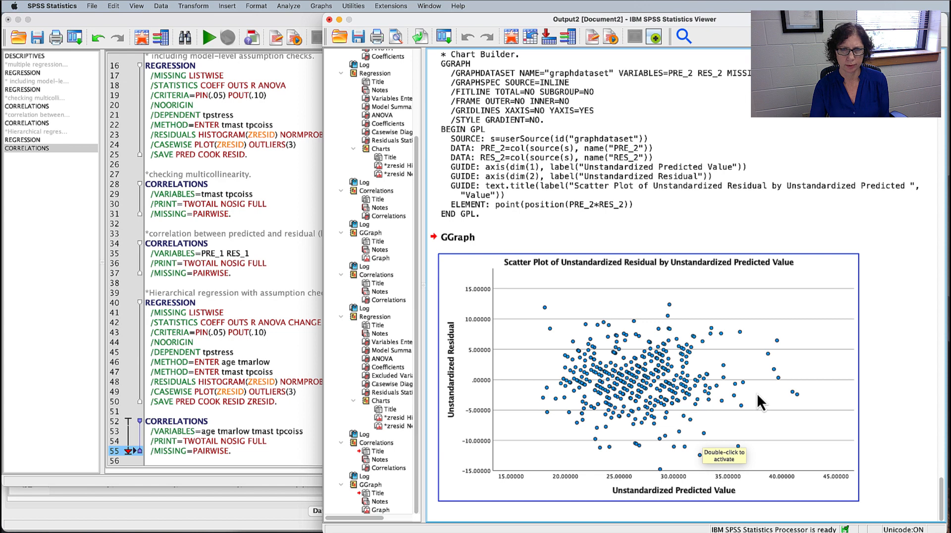
- Set up a new Bivariate Correlations analysis by clearing the previously entered variables
click(288, 6)
mouse_move(302, 158)
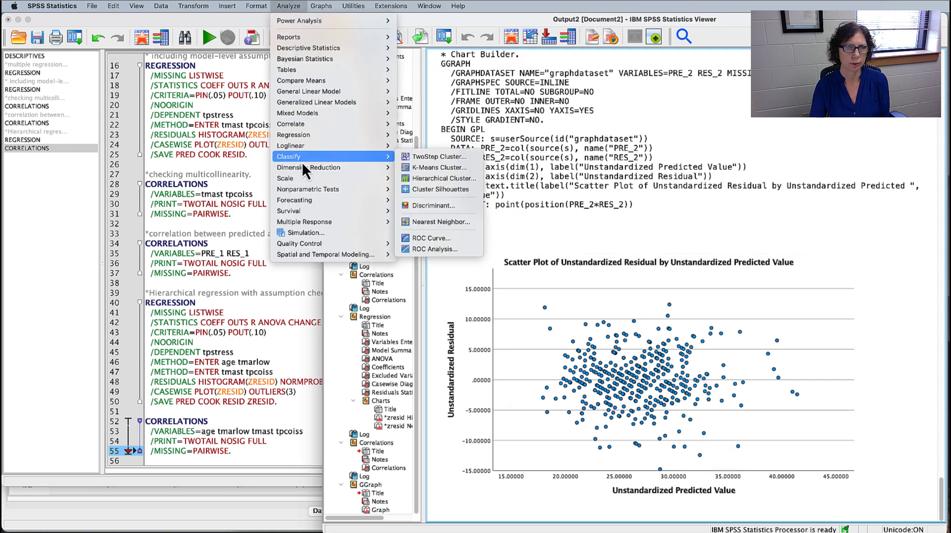
mouse_move(305, 126)
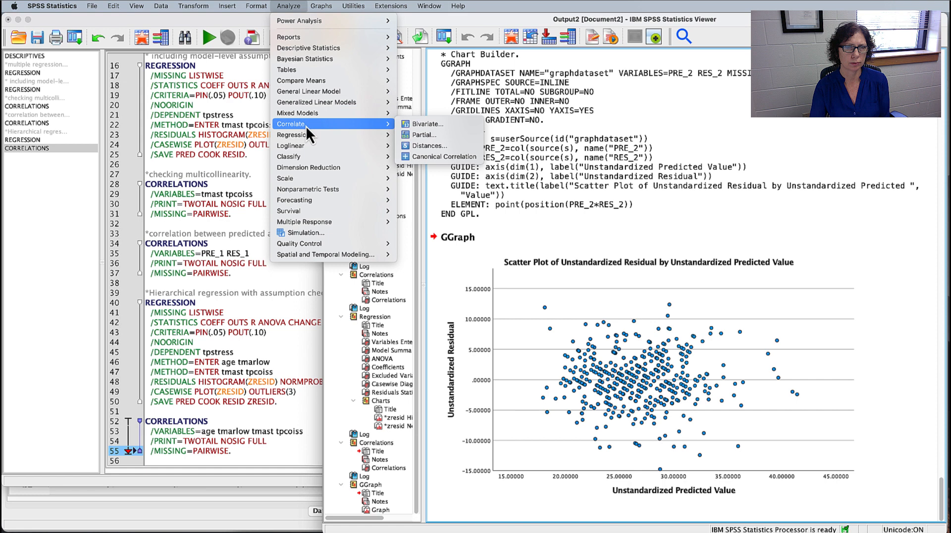
click(423, 125)
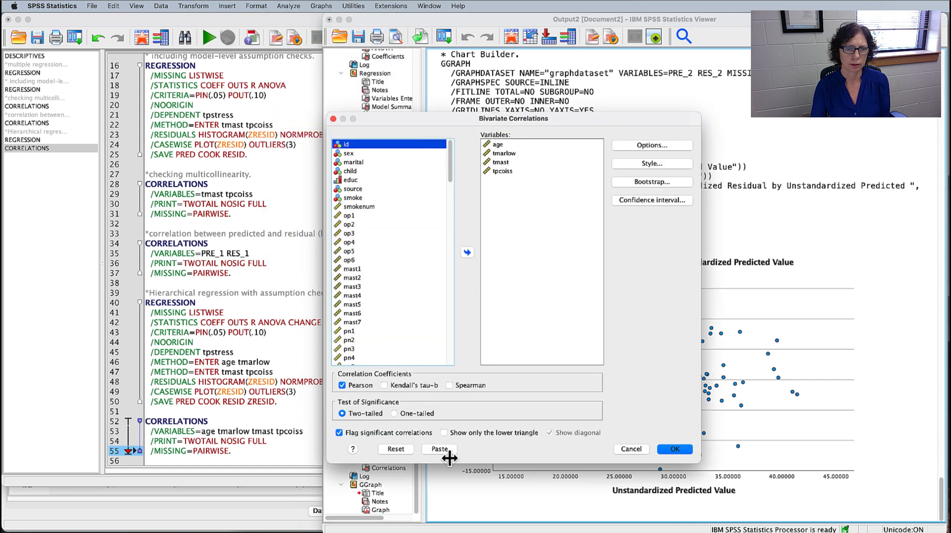
click(396, 449)
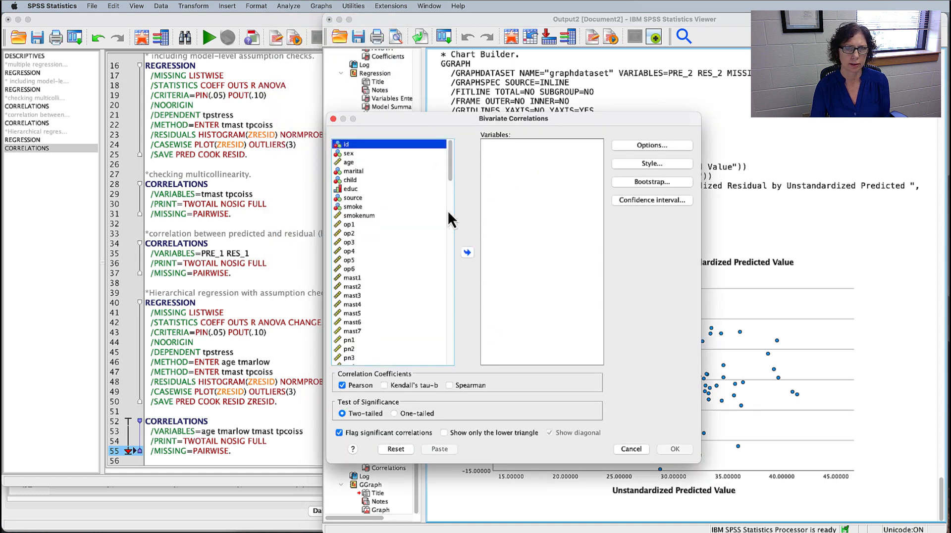
- Run the two-tailed Pearson correlation between PRE_2 and RES_2 and check the coefficient in the output table
drag(448, 165, 432, 421)
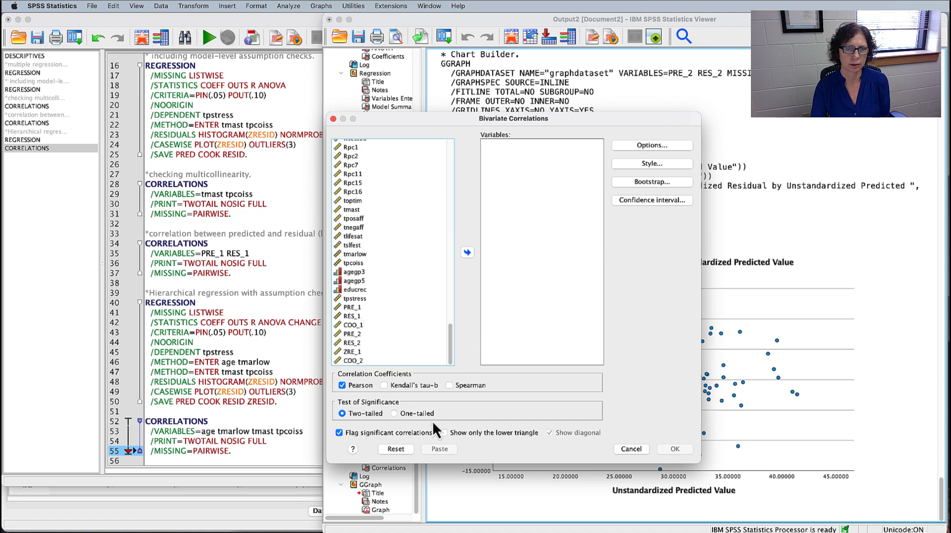
click(351, 343)
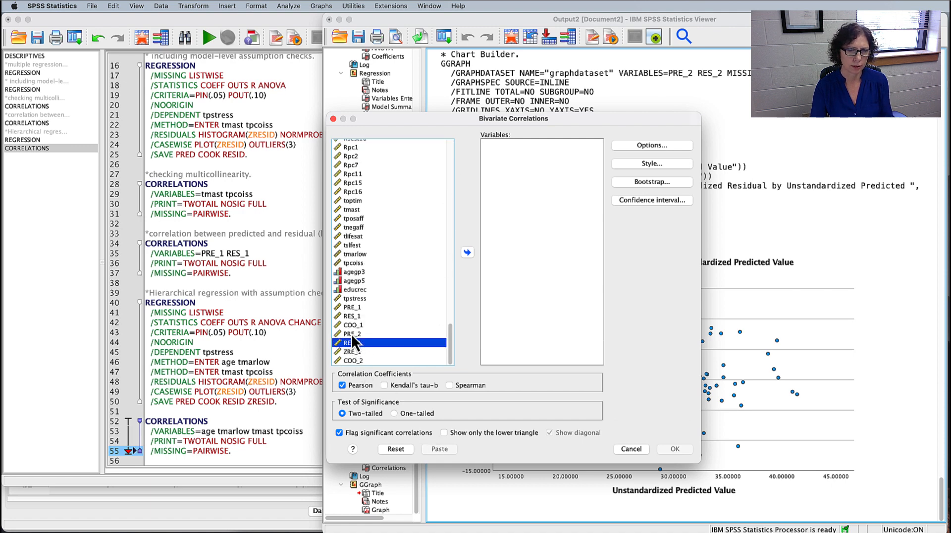
shift+click(352, 337)
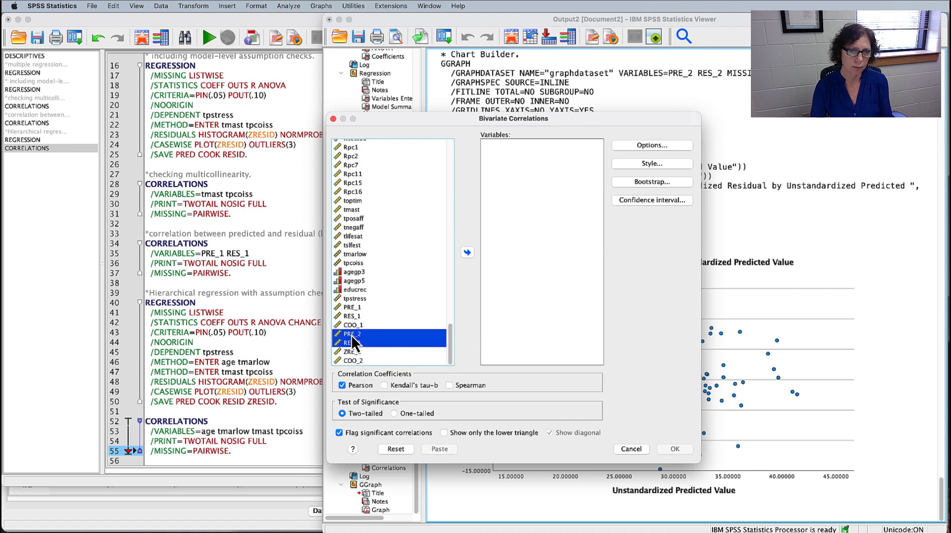
click(466, 252)
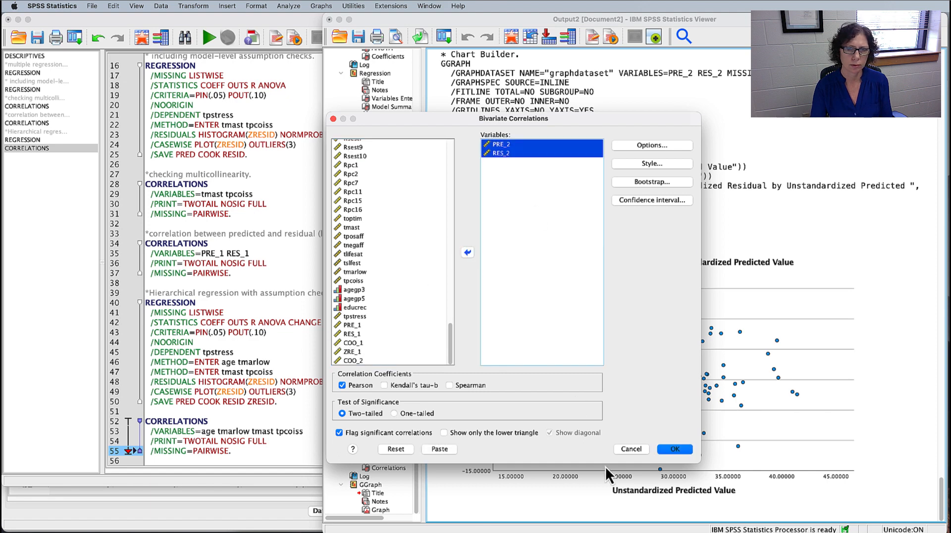
click(678, 449)
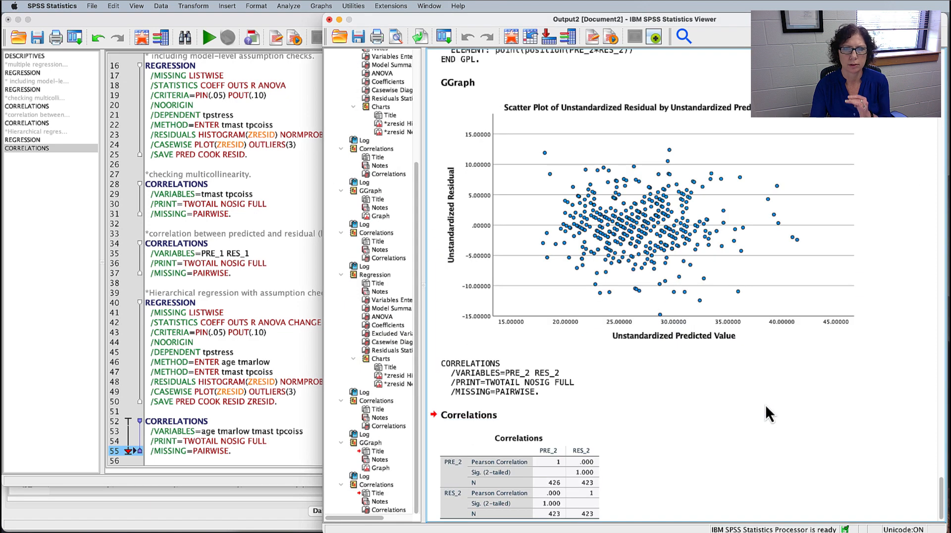
click(572, 488)
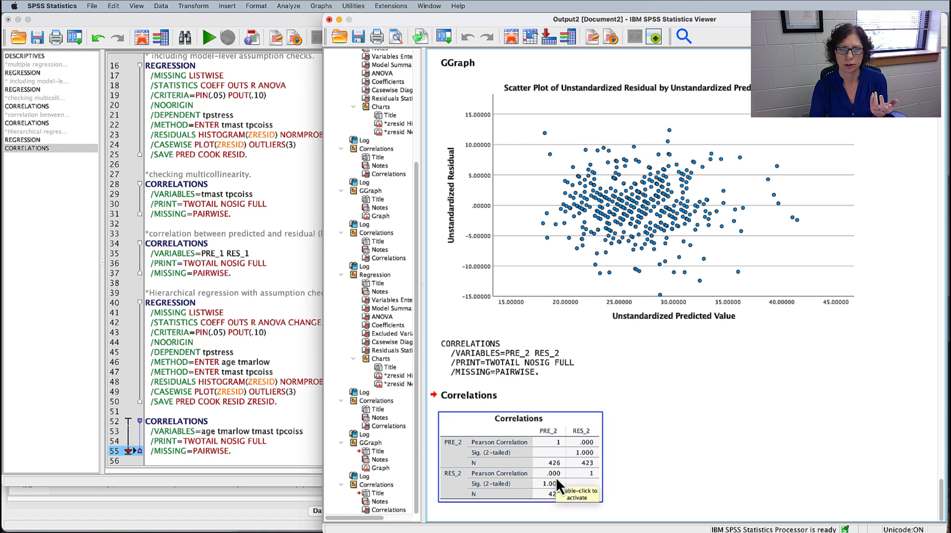
click(719, 445)
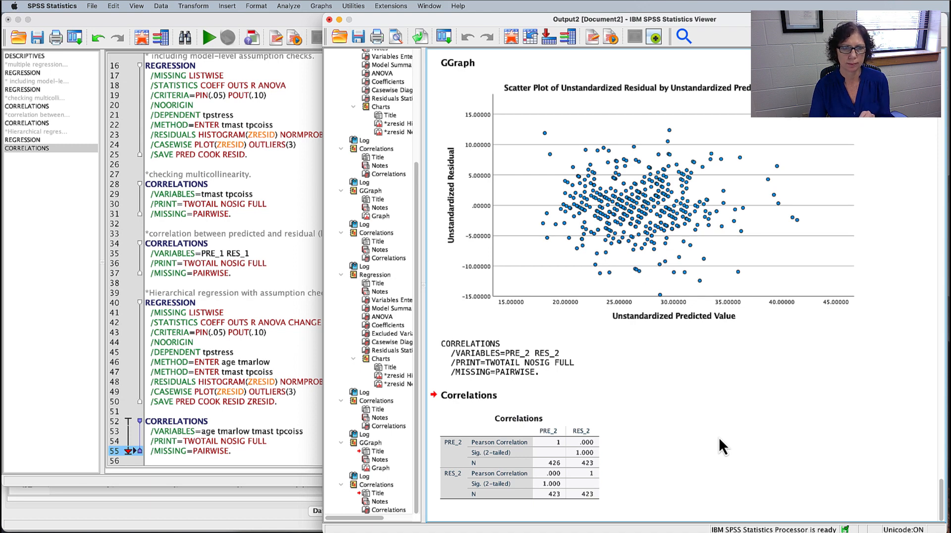
- Add a horizontal reference line at 0.0 on the residual axis of the RES_2 by PRE_2 scatterplot
click(834, 190)
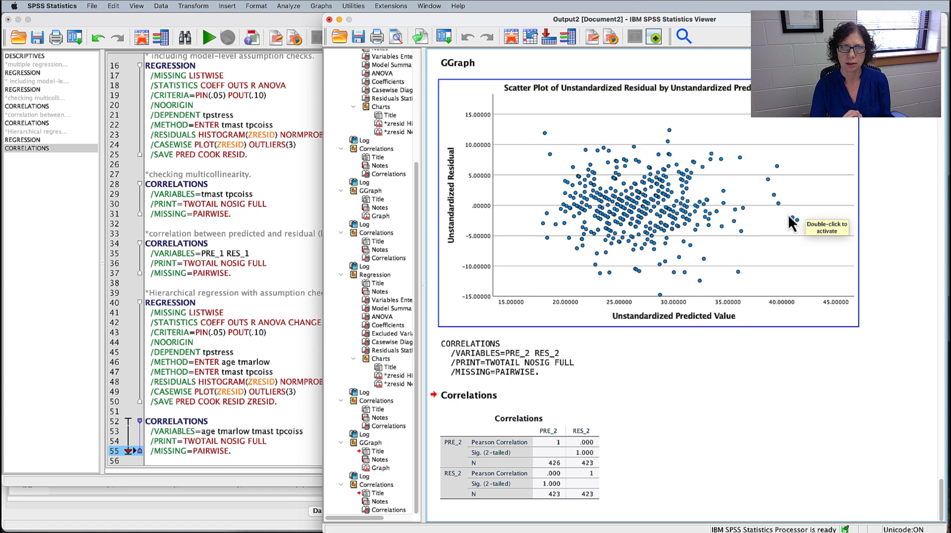
double_click(815, 215)
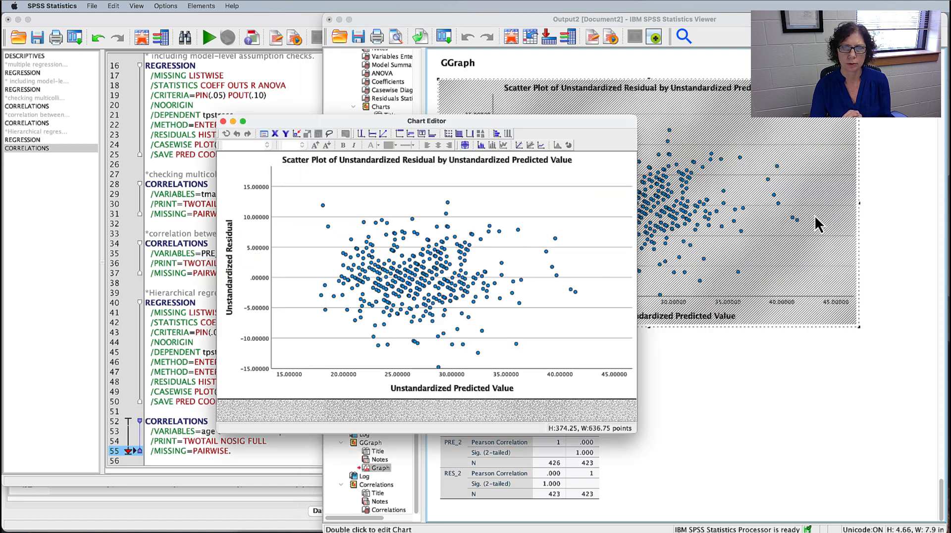
click(371, 133)
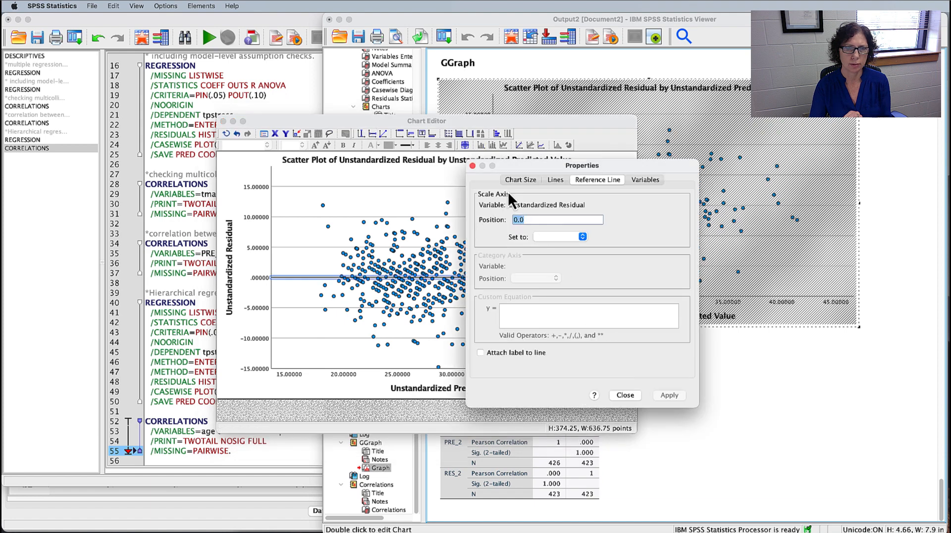
click(625, 395)
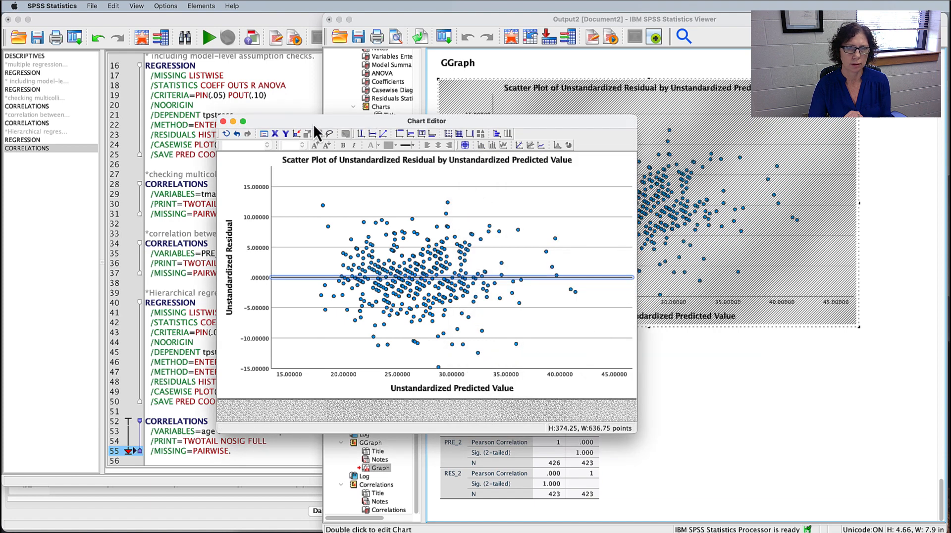
click(223, 121)
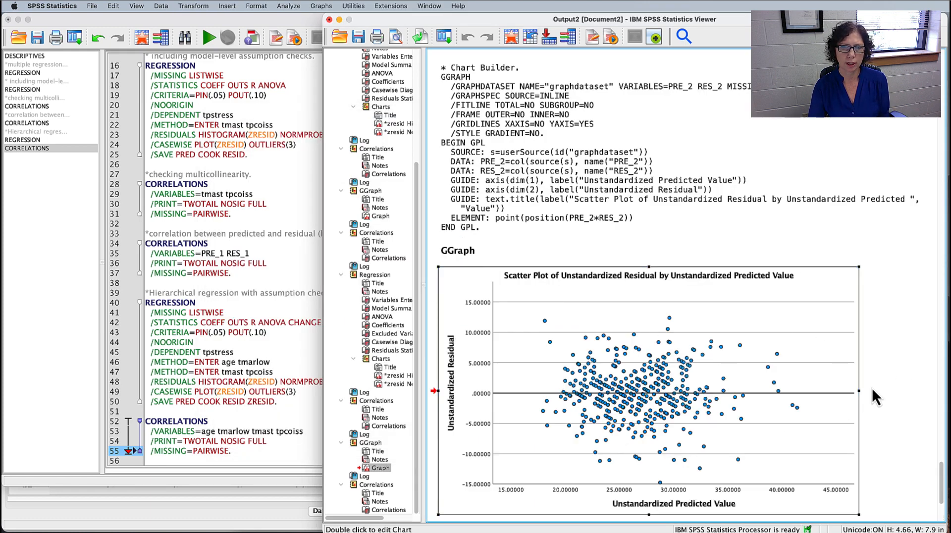
- Inspect the scatterplot for similar spread of residuals above and below the zero line across predicted values
scroll(881, 379, down, 5)
click(708, 178)
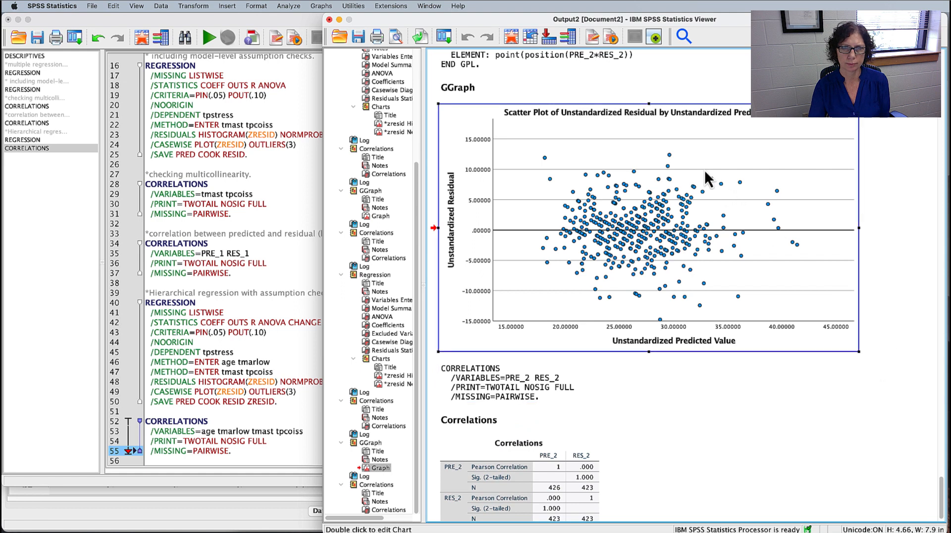
scroll(755, 270, up, 1)
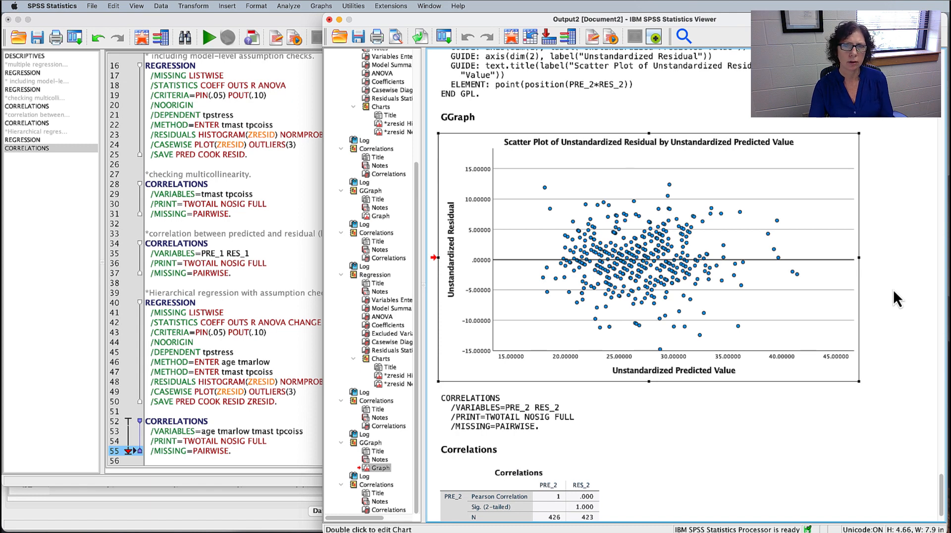
key(super+Tab)
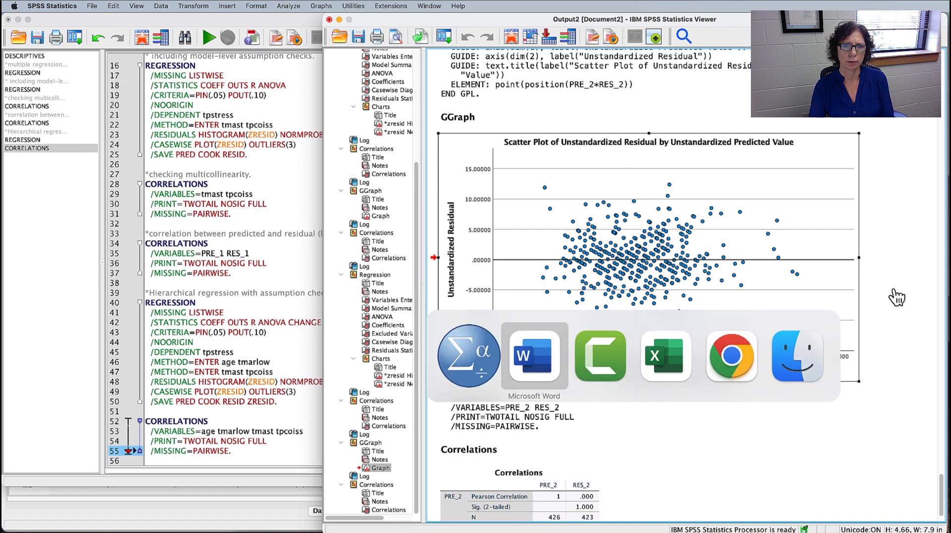
key(super+Tab)
key(super+Tab)
key(super+Tab)
key(super+Tab)
key(super+Tab)
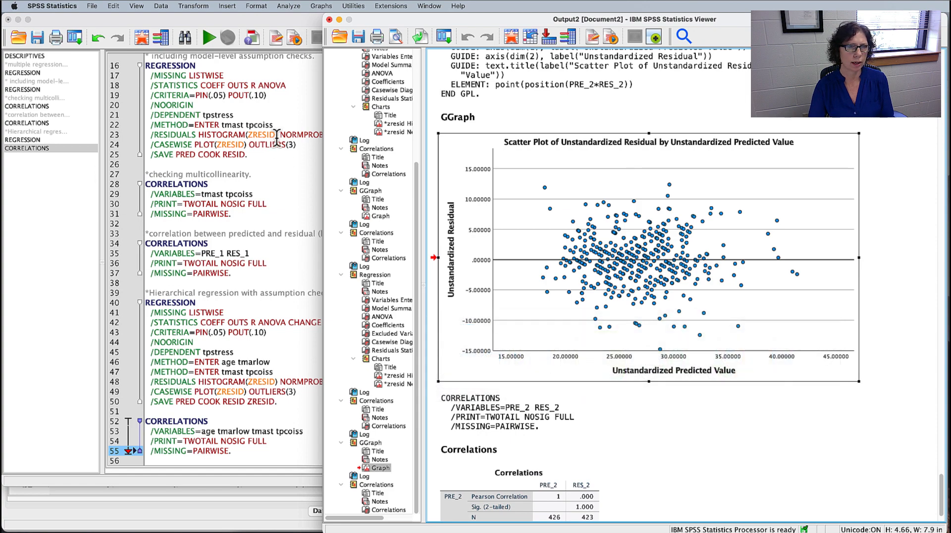
- Locate the saved standardized residual variable ZRE_1 in survey.sav's variable list and display its column of case values
click(223, 527)
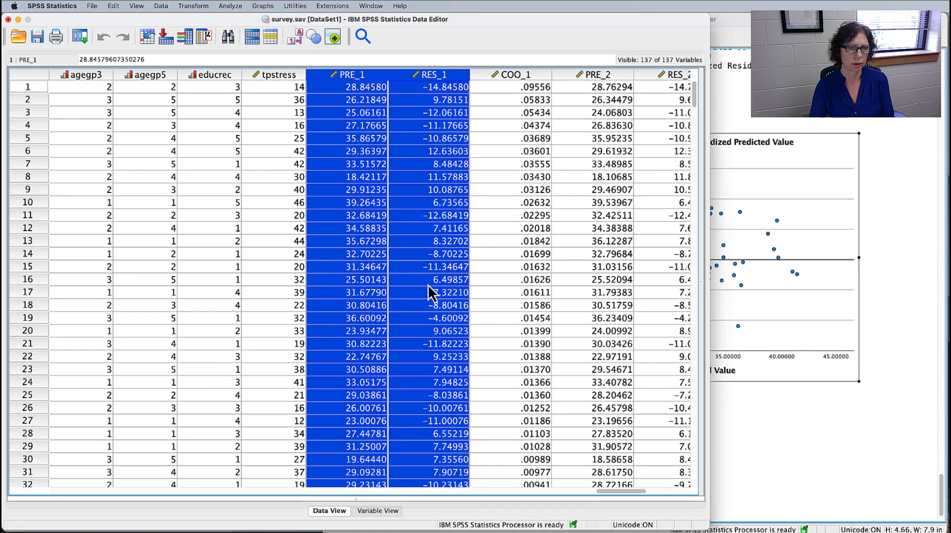
click(381, 512)
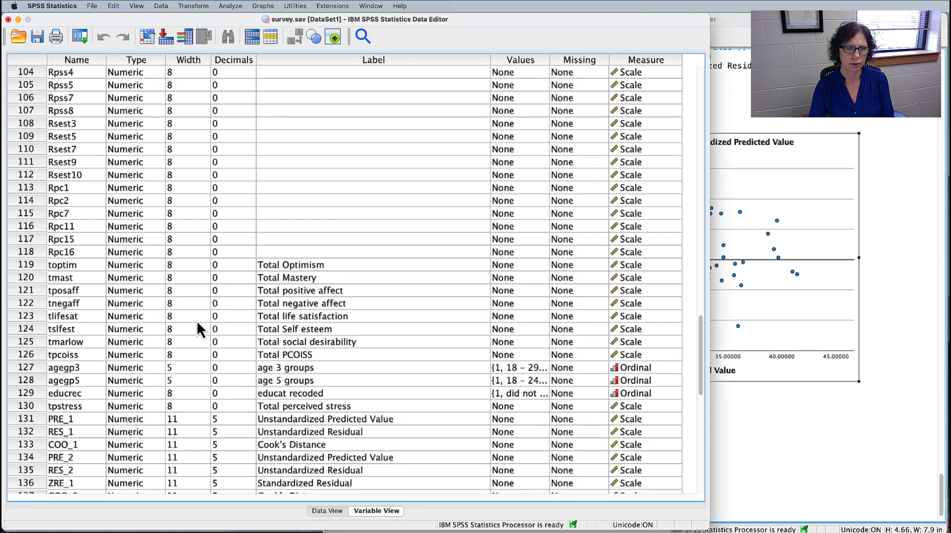
scroll(194, 317, down, 5)
click(32, 367)
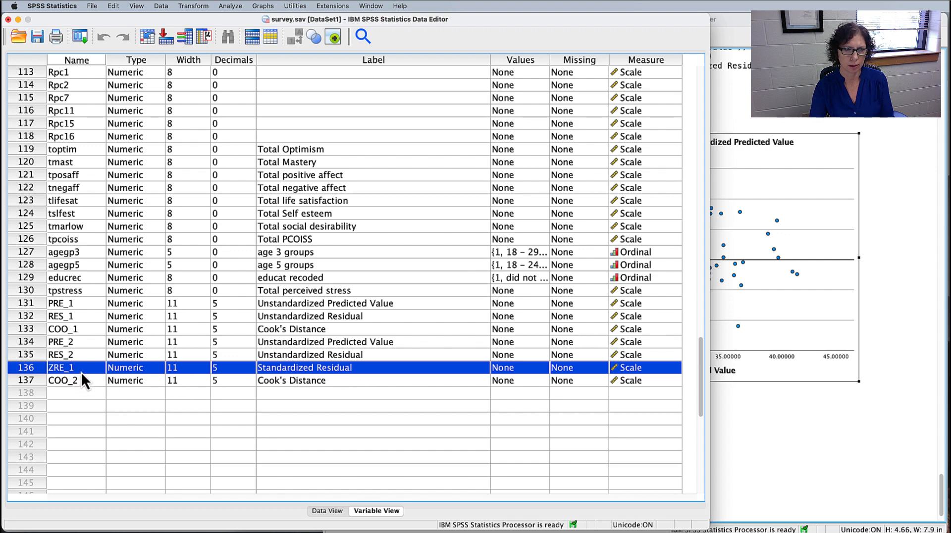
double_click(28, 371)
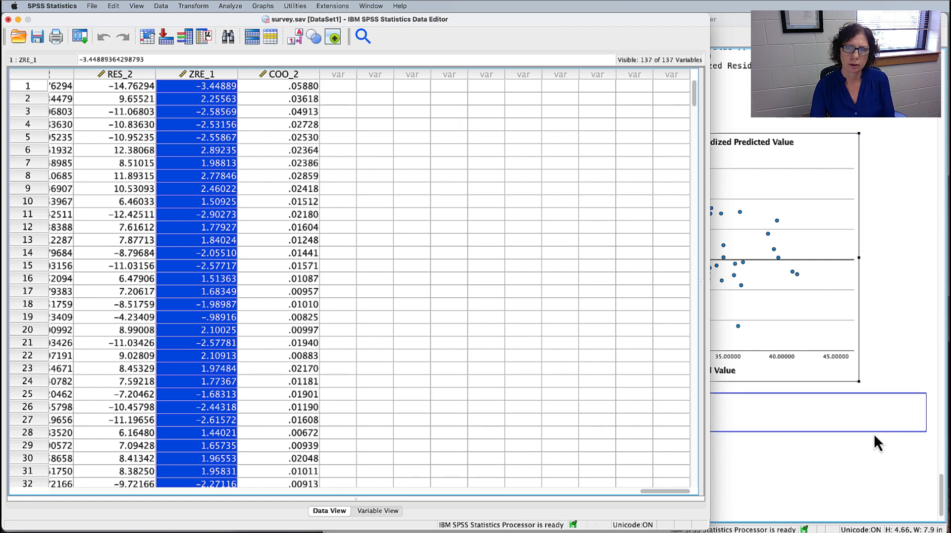
- Check the standardized residual listed in the hierarchical regression's Casewise Diagnostics table in the output
click(860, 457)
scroll(700, 353, up, 3)
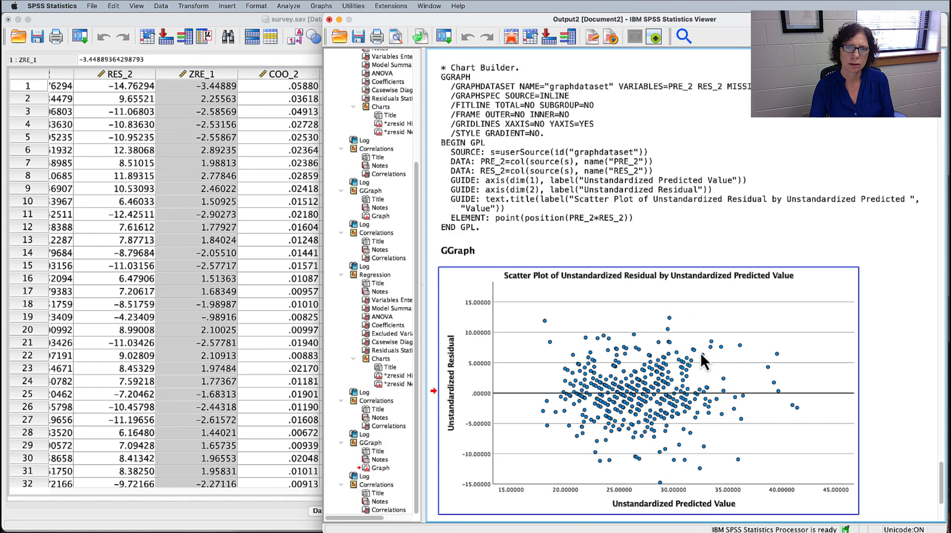
scroll(701, 353, down, 3)
scroll(700, 353, up, 10)
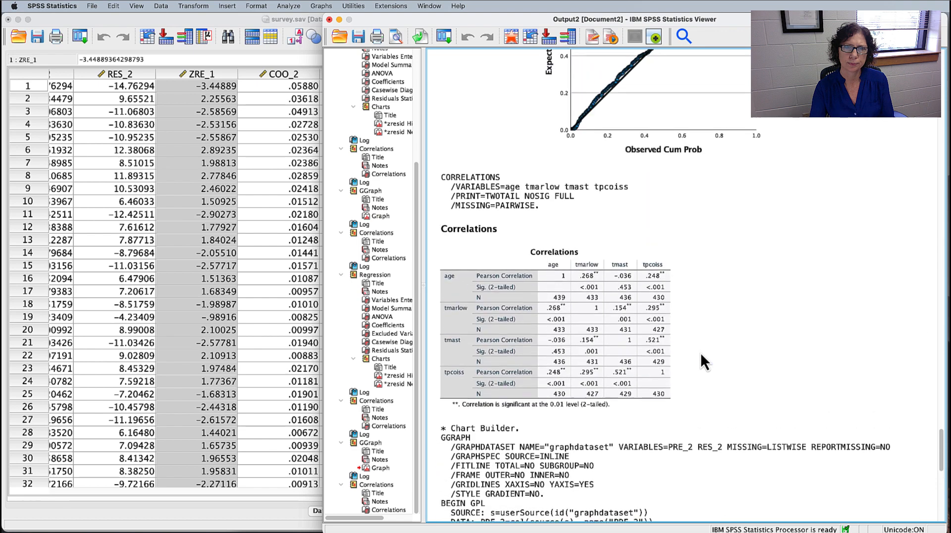
scroll(700, 352, up, 10)
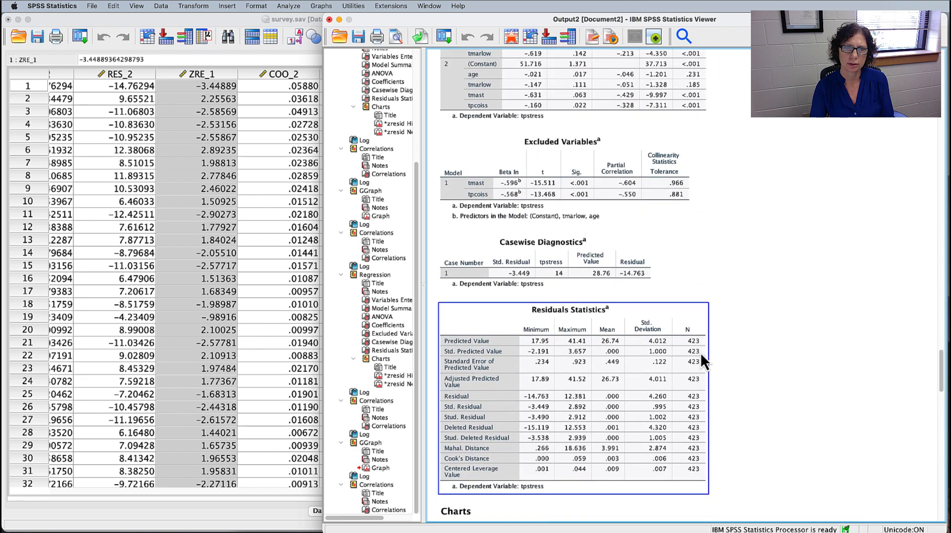
scroll(700, 352, down, 2)
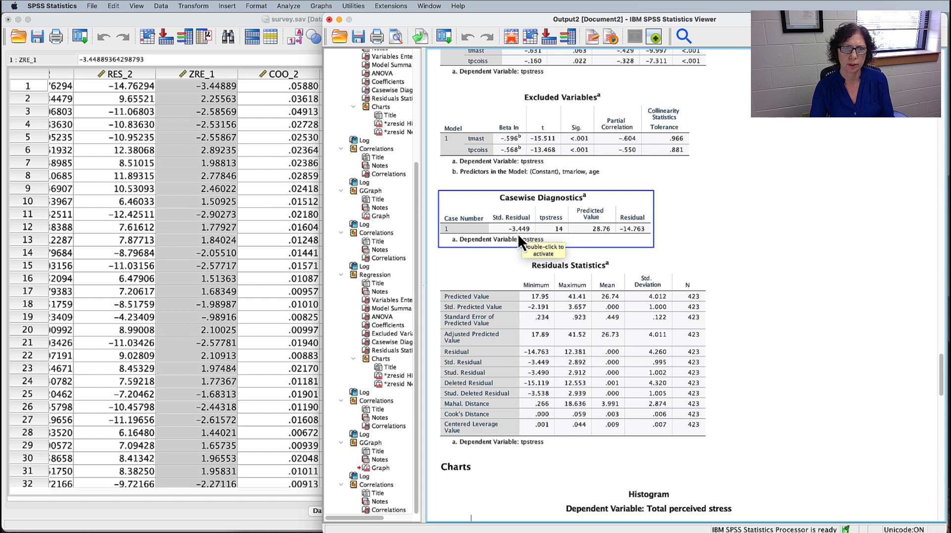
- Sort the survey cases by ZRE_1 in descending order
click(229, 76)
right_click(225, 73)
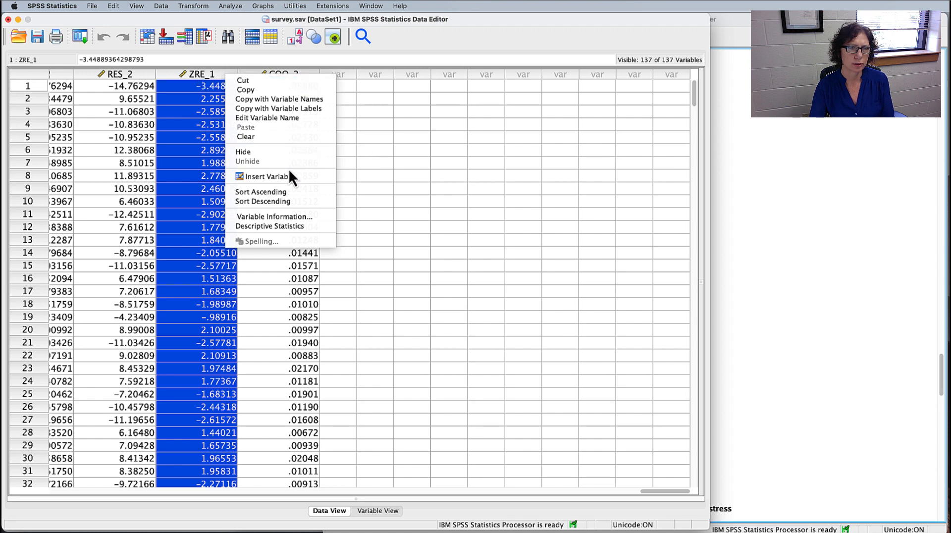
click(277, 201)
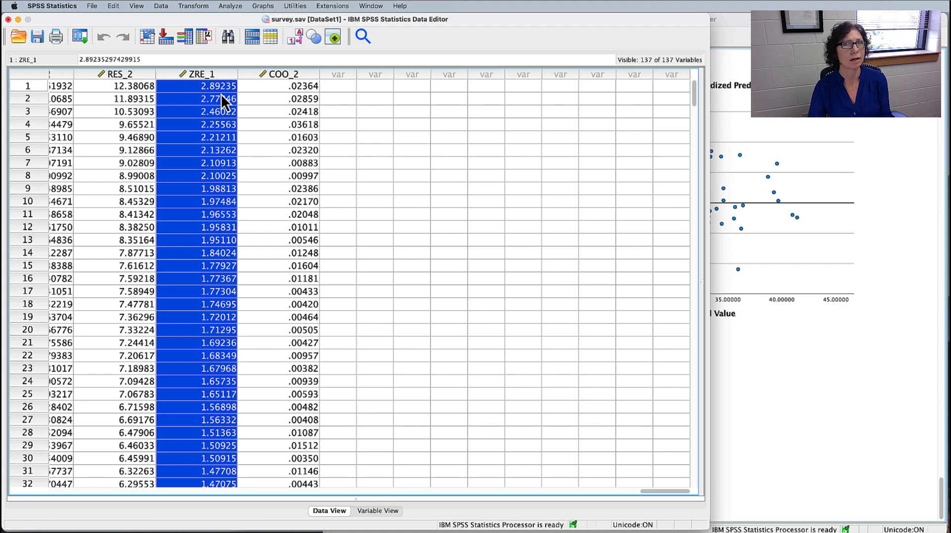
- Return to the hierarchical regression's Casewise Diagnostics table and check the sign of the flagged case's standardized residual
click(851, 341)
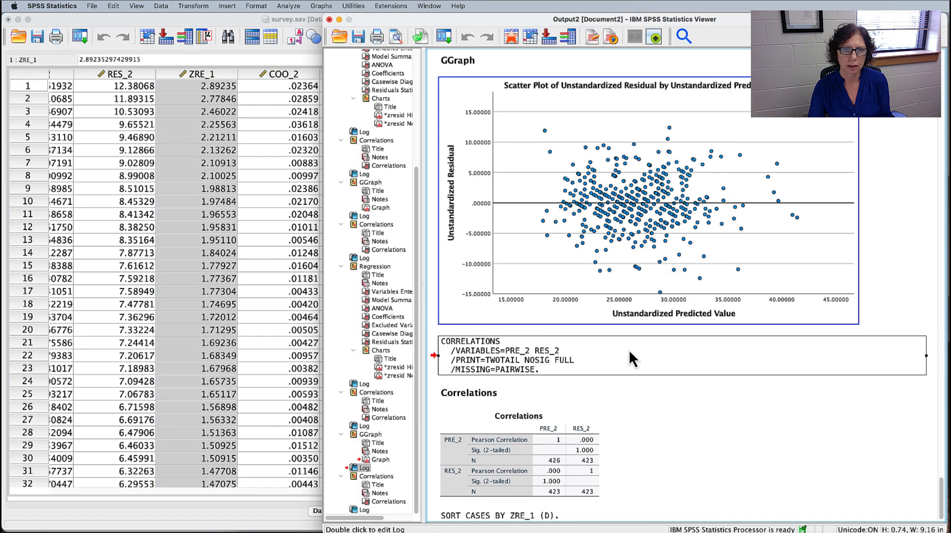
scroll(649, 381, up, 6)
scroll(649, 381, up, 5)
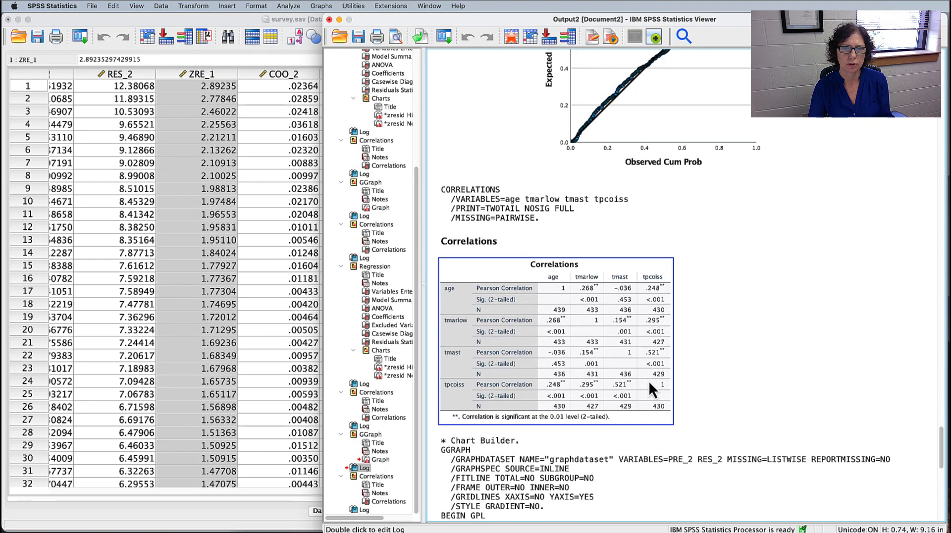
scroll(649, 382, down, 10)
scroll(649, 382, up, 12)
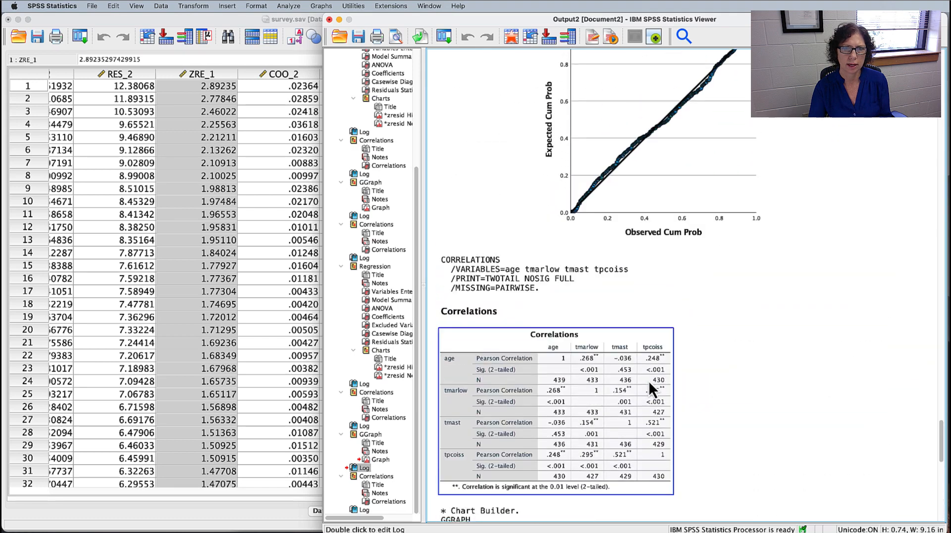
scroll(649, 381, up, 8)
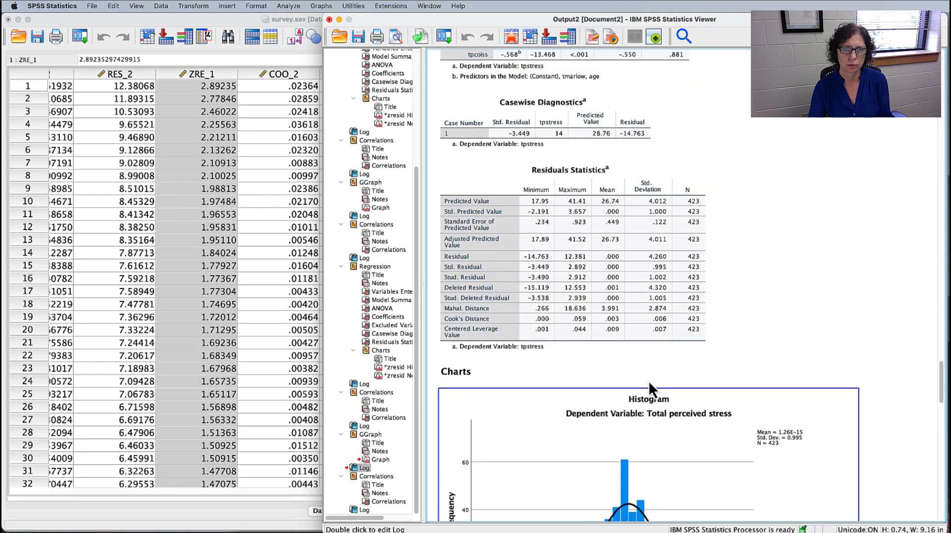
click(543, 251)
click(521, 212)
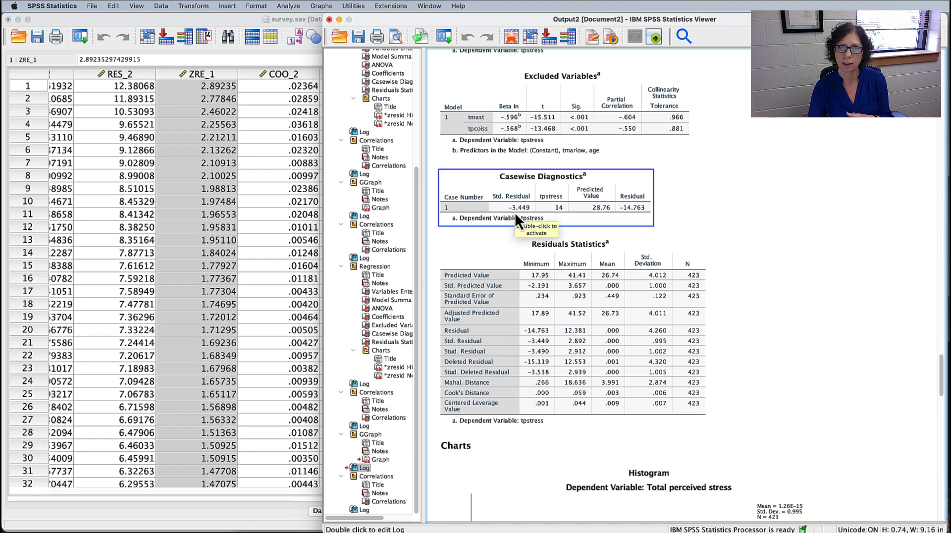
- Sort the survey cases by ZRE_1 in ascending order and compare the lowest standardized residual with the Casewise Diagnostics table
click(223, 77)
scroll(224, 76, down, 1)
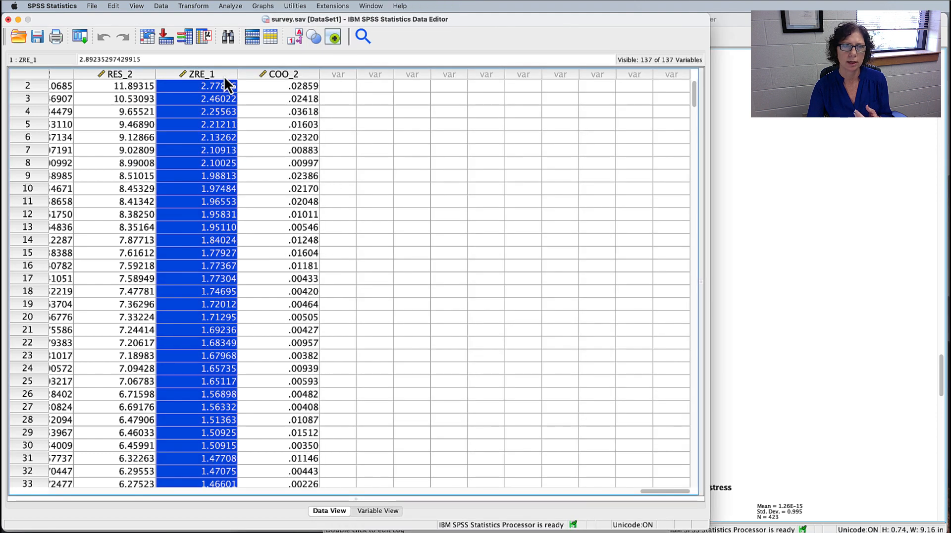
scroll(224, 76, up, 1)
right_click(224, 76)
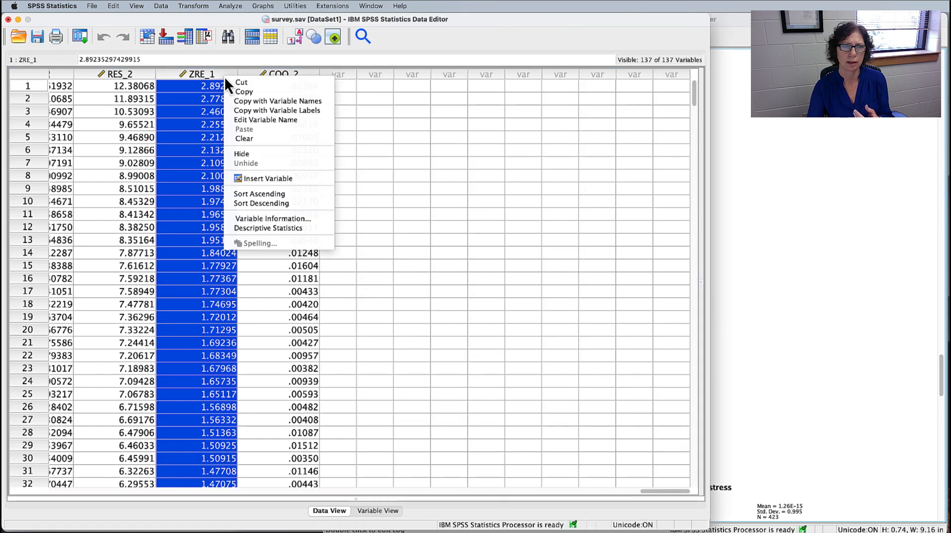
click(272, 195)
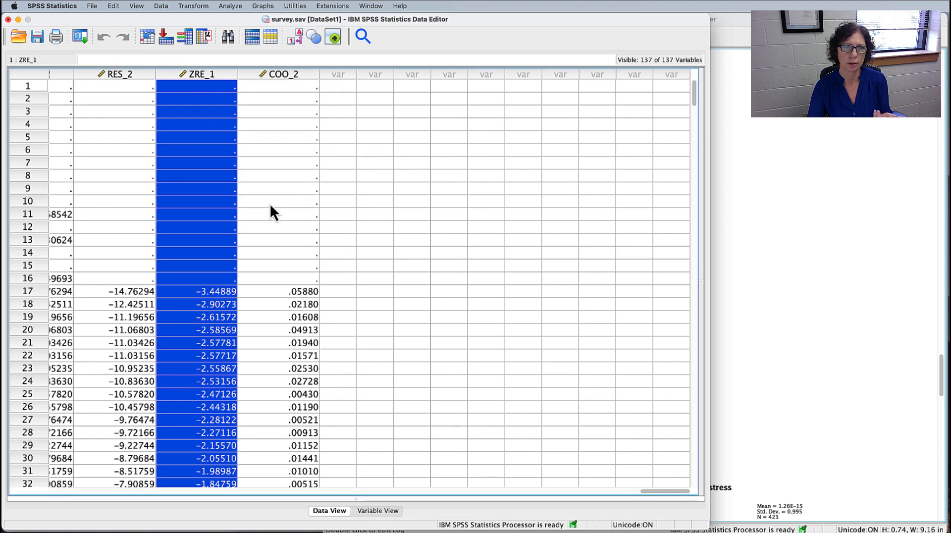
scroll(213, 297, down, 3)
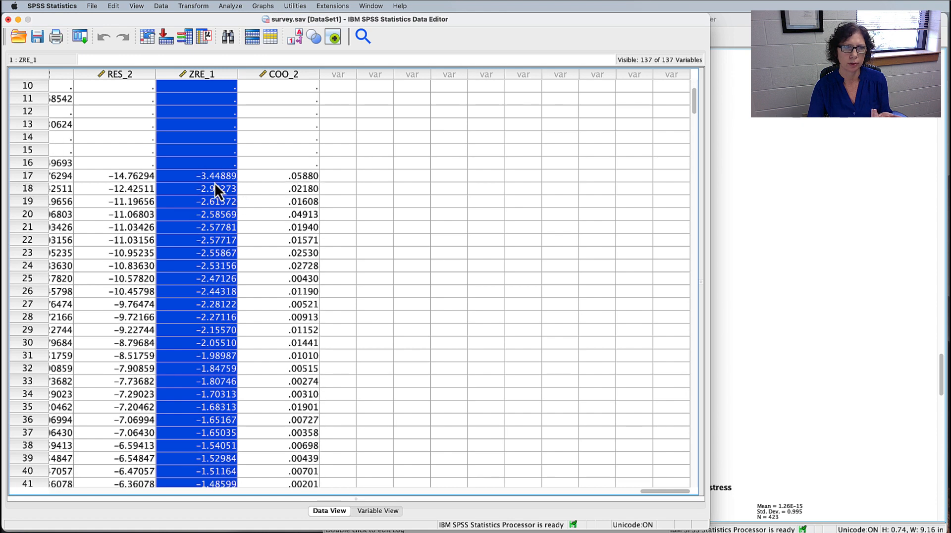
click(854, 218)
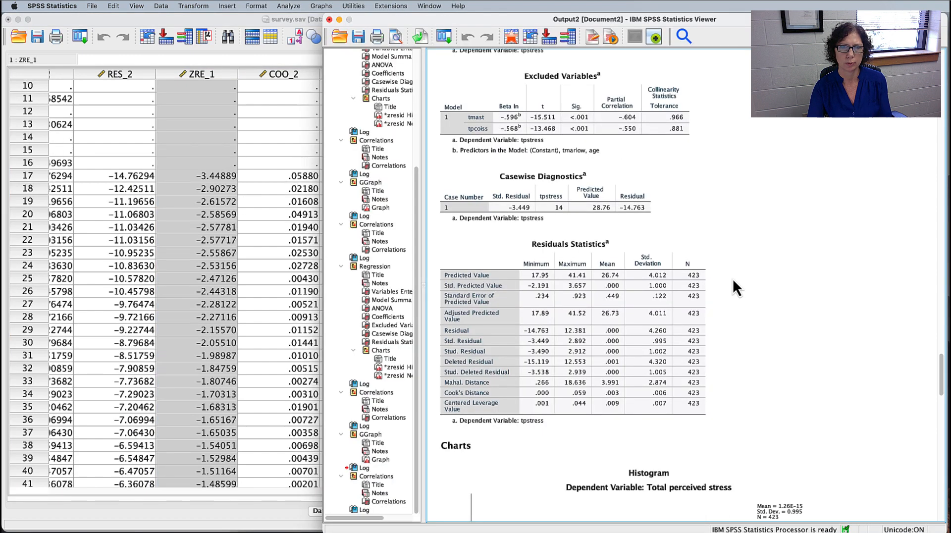
scroll(732, 278, up, 4)
click(516, 311)
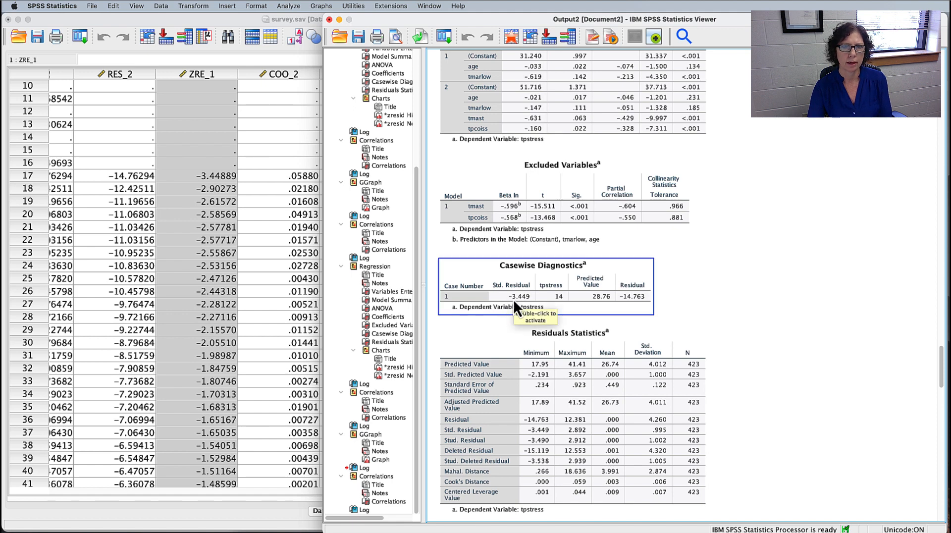
- Highlight data row 17 and compare its COO_2 value with the maximum Cook's Distance in the Residuals Statistics table
click(34, 177)
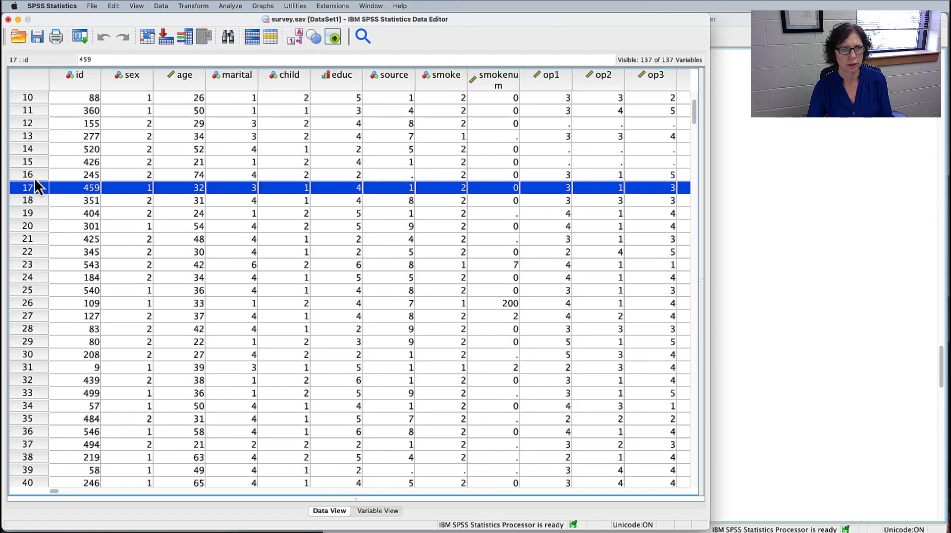
scroll(278, 214, right, 15)
scroll(278, 214, right, 20)
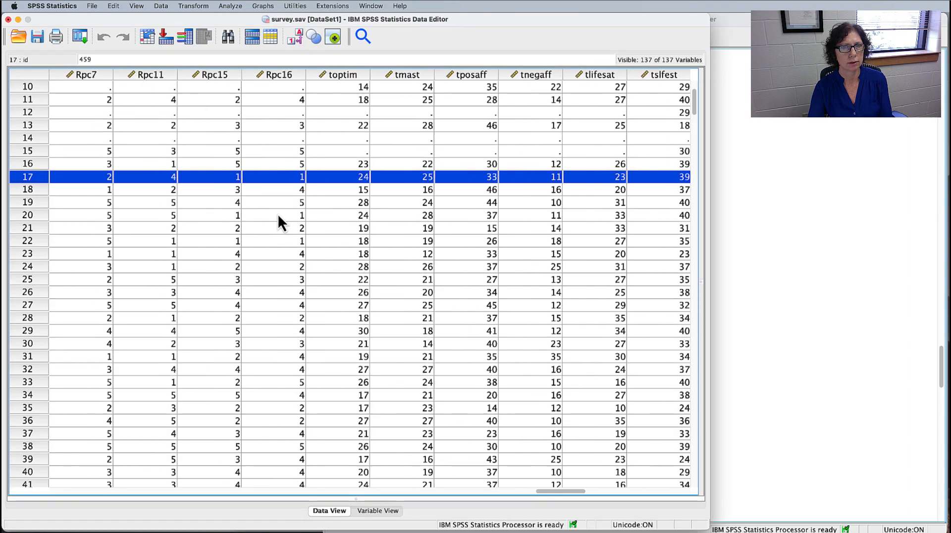
scroll(278, 214, up, 1)
scroll(277, 214, left, 5)
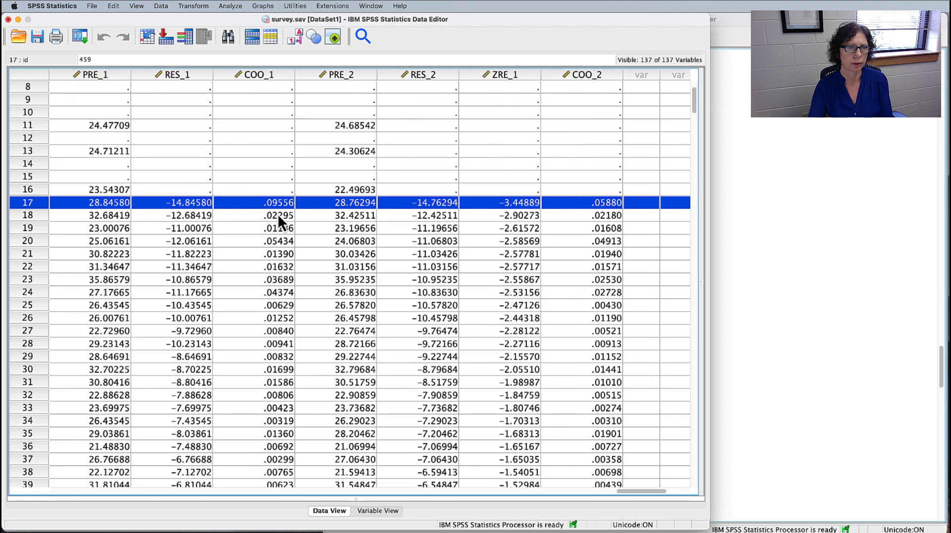
scroll(278, 214, right, 5)
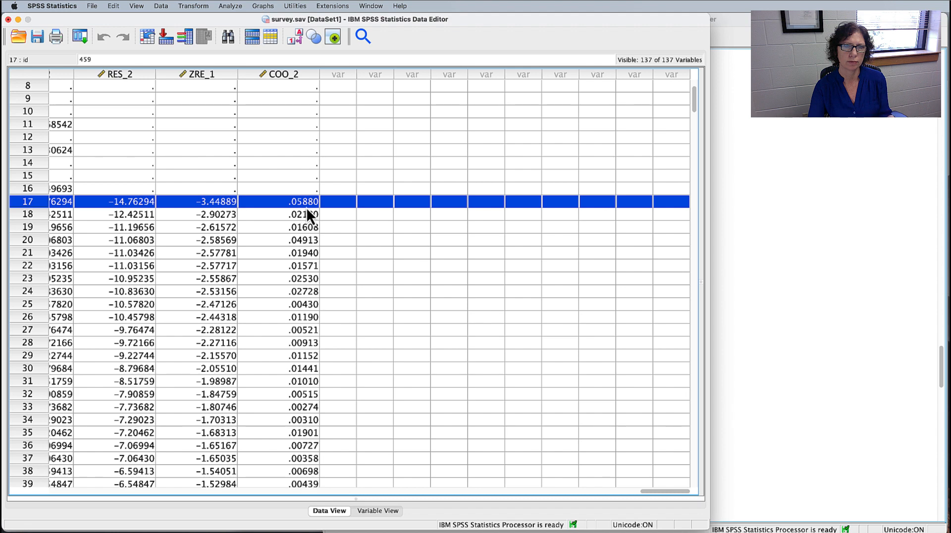
click(809, 238)
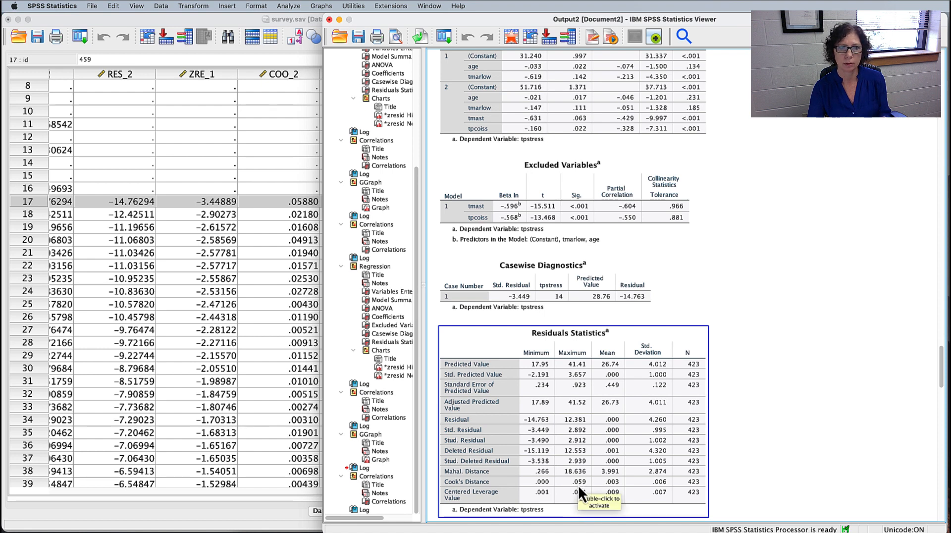
click(272, 203)
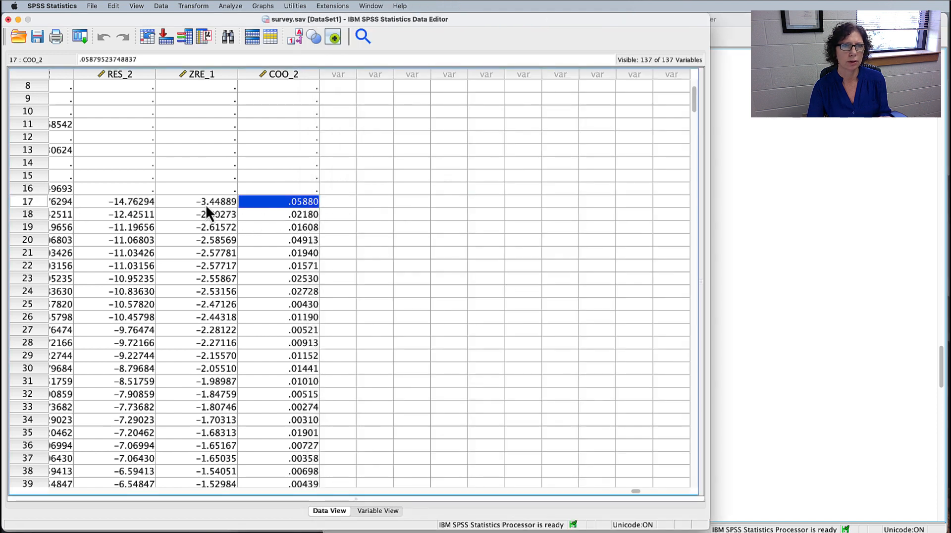
- Highlight the whole outlier case in row 17 again and review its ZRE_1 against the Casewise Diagnostics and Residuals Statistics tables
click(37, 200)
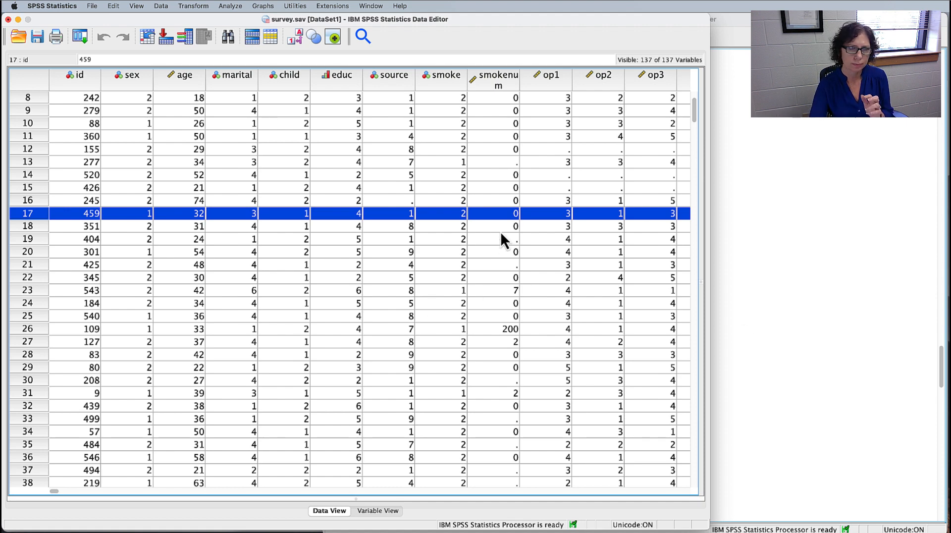
scroll(308, 230, right, 20)
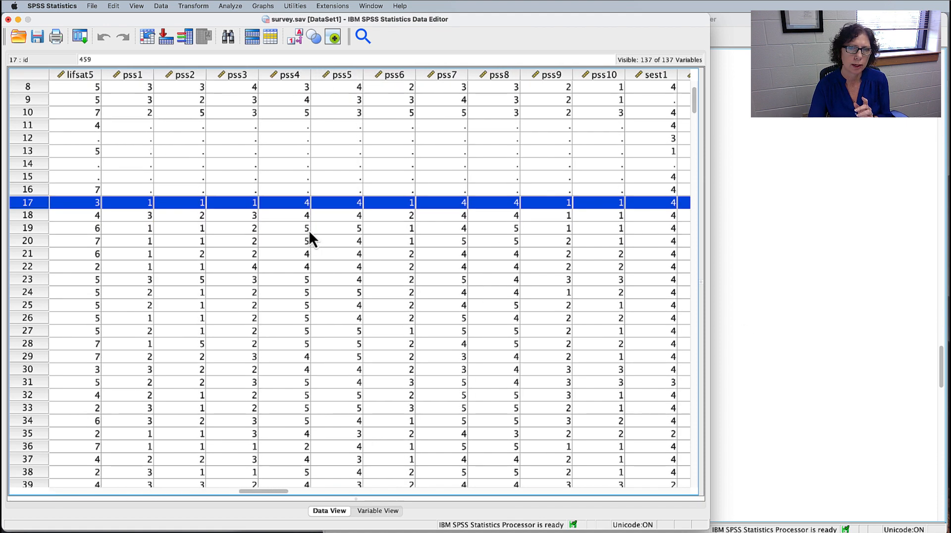
scroll(308, 230, right, 20)
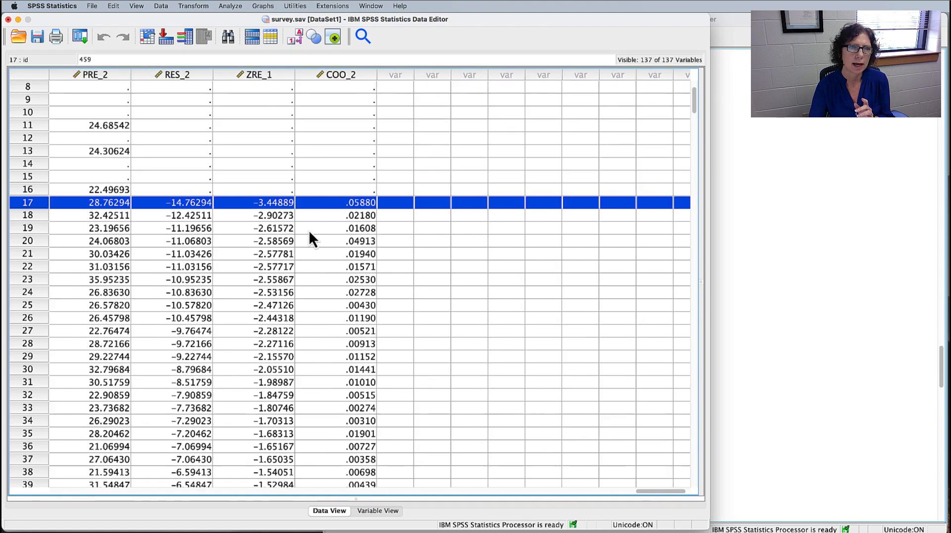
scroll(309, 230, left, 5)
scroll(308, 230, right, 5)
scroll(309, 232, right, 5)
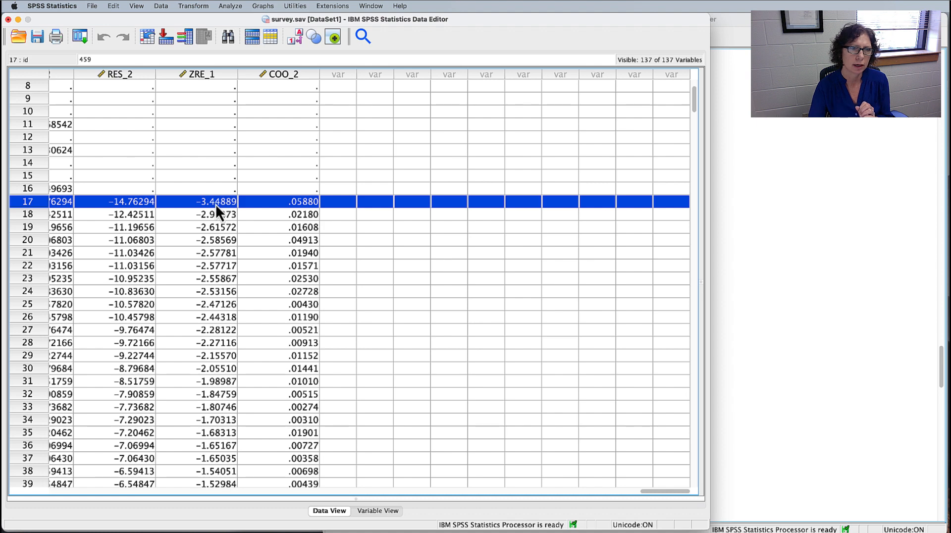
click(800, 252)
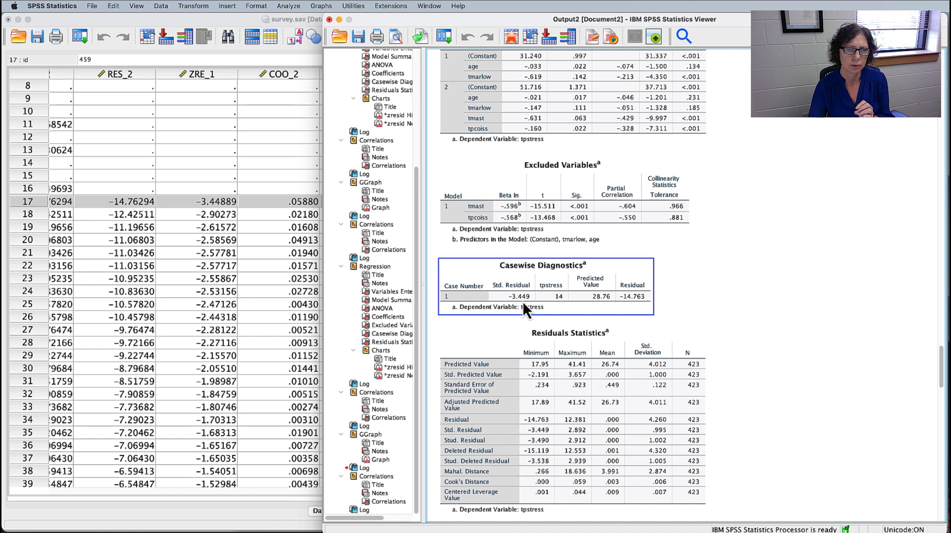
click(619, 512)
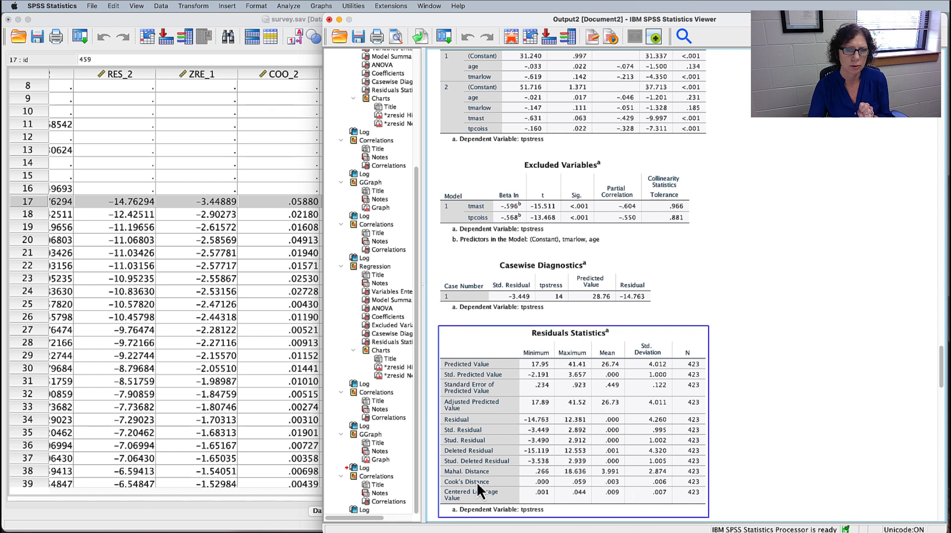
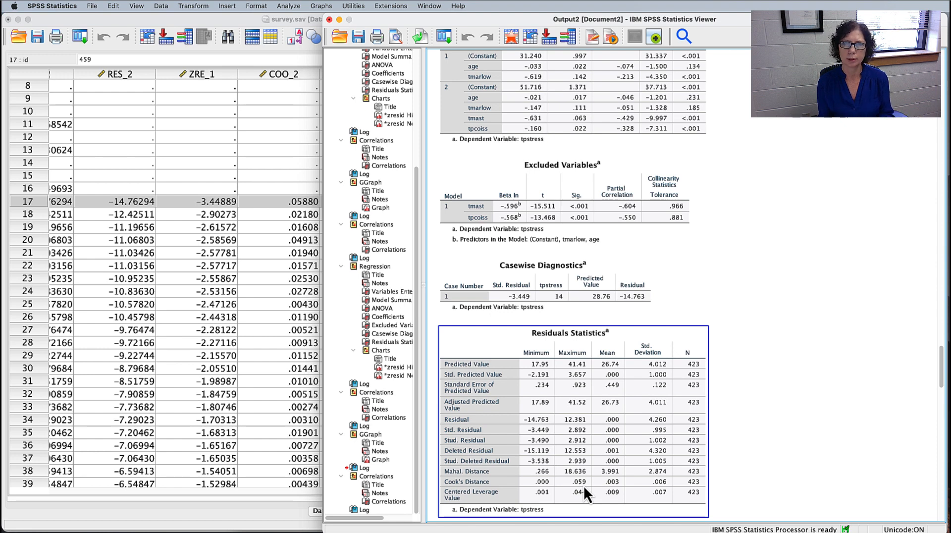
- Review the hierarchical regression output, from the residual histogram back to the Model Summary, ANOVA and Coefficients tables
click(885, 296)
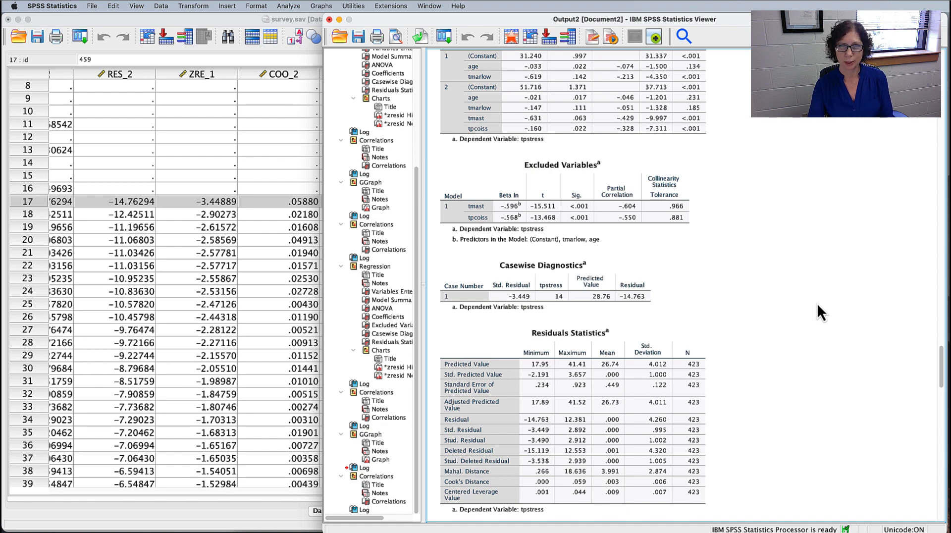
scroll(818, 303, down, 5)
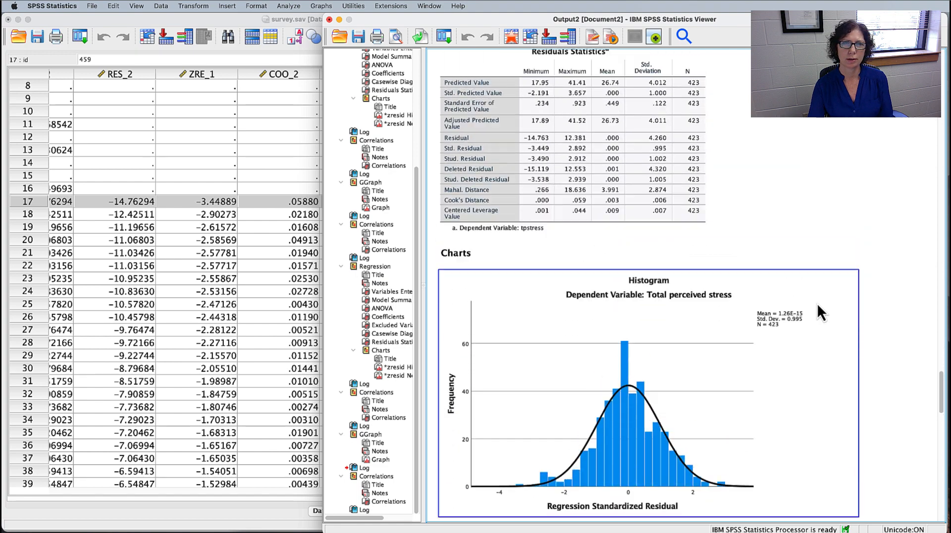
scroll(817, 303, up, 8)
scroll(817, 303, up, 4)
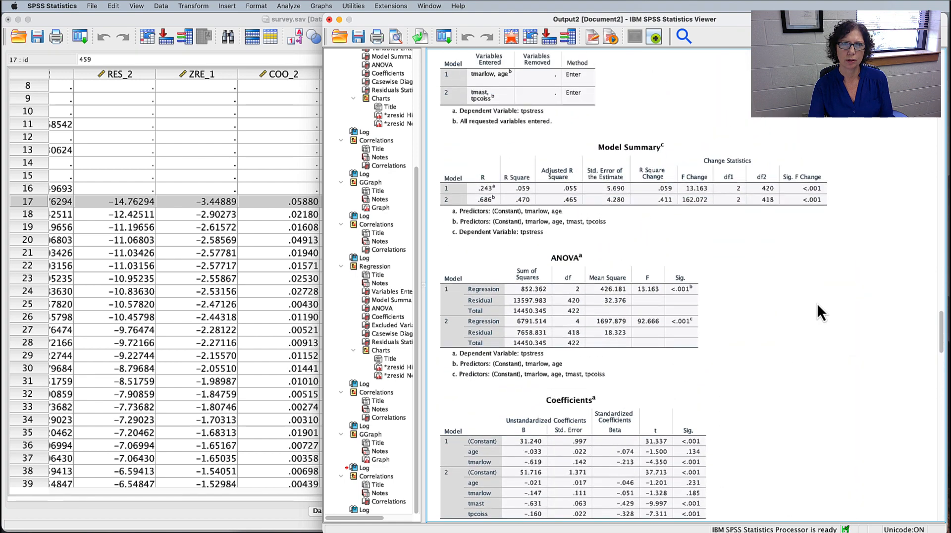
scroll(817, 303, up, 4)
scroll(817, 303, down, 4)
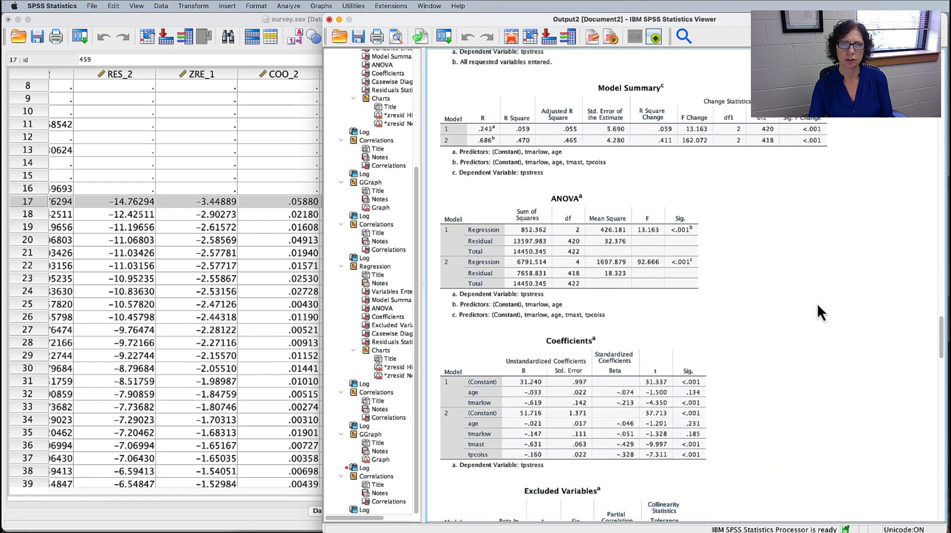
click(561, 117)
click(538, 358)
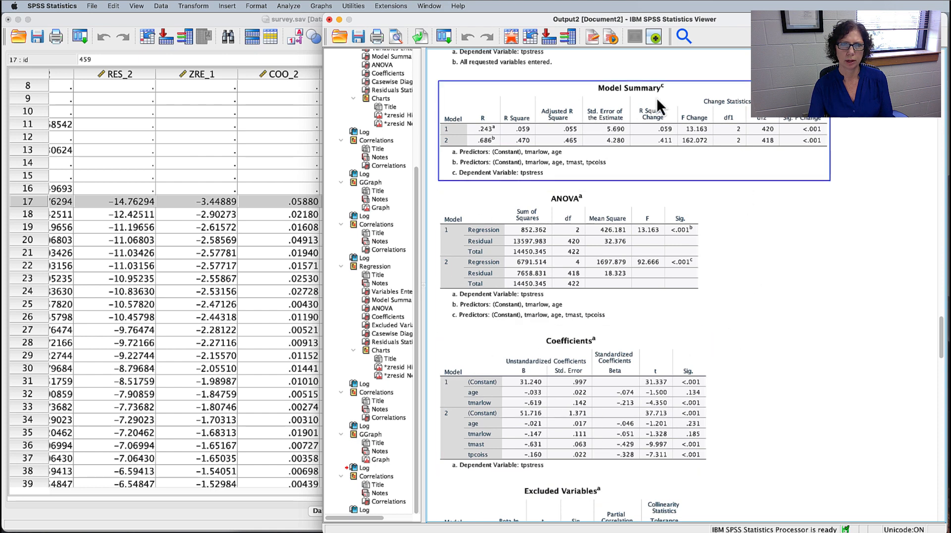
click(811, 316)
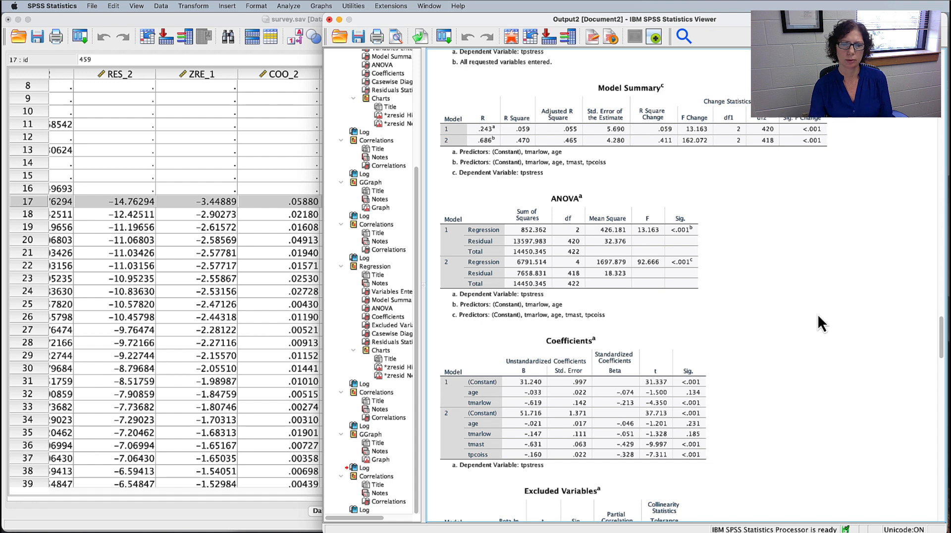
- Switch to the Starter Tables workbook in Excel and relabel Step 3 as Step 2 in the TableREG2 sheet's hierarchical regression table
key(super+Tab)
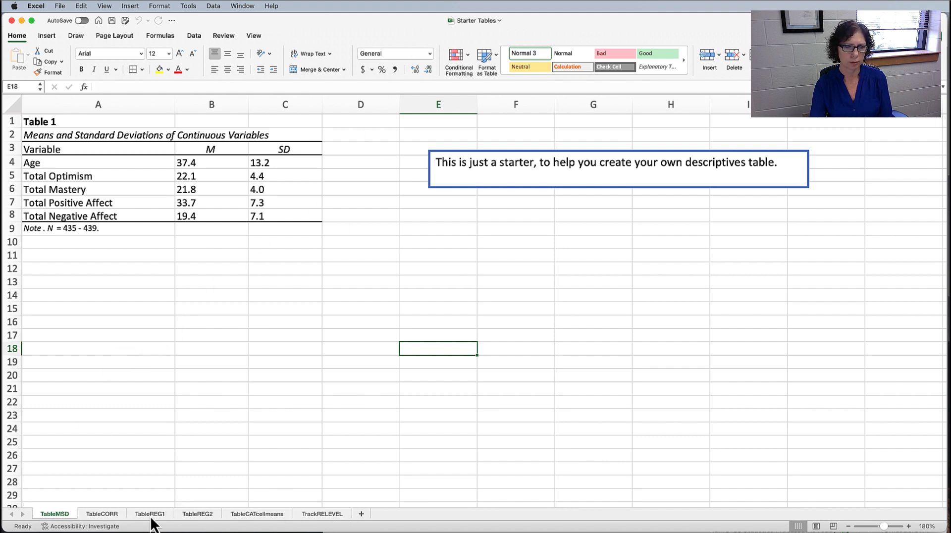
click(197, 518)
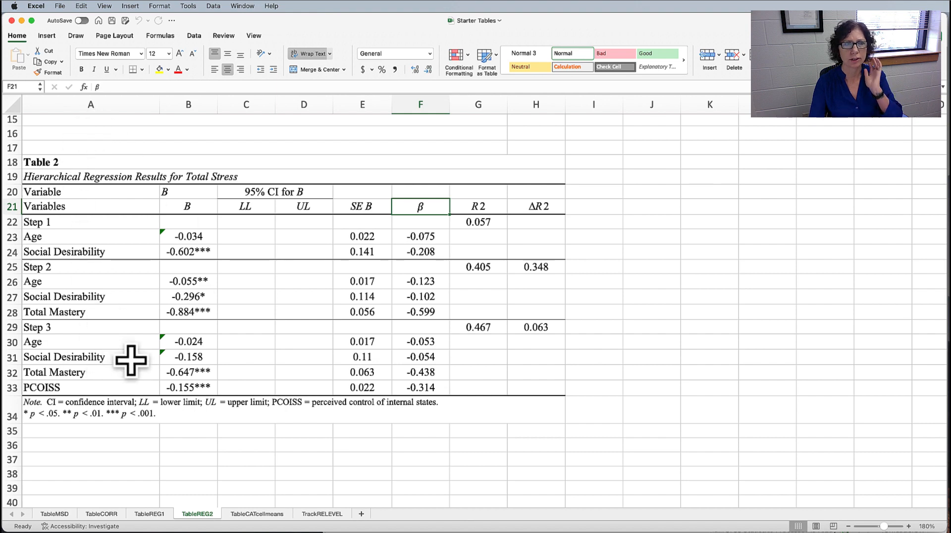
click(78, 327)
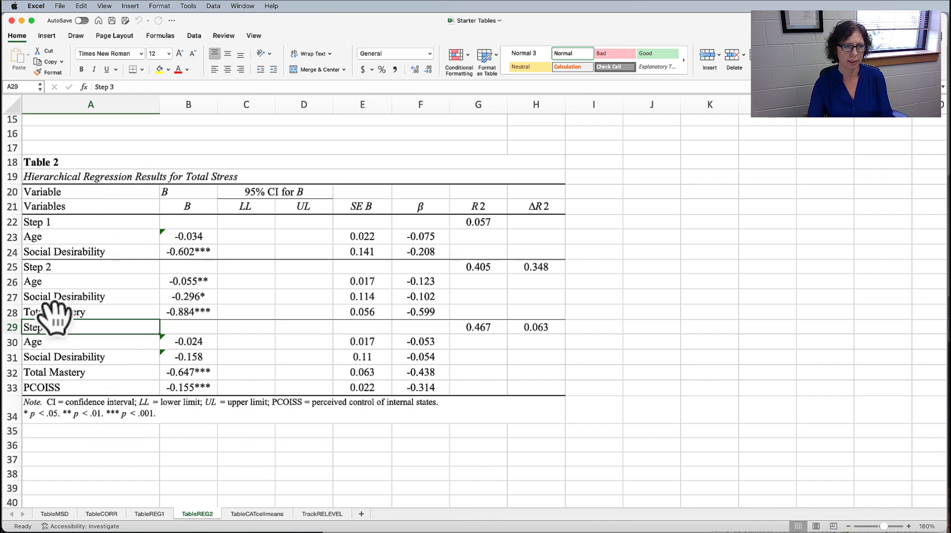
click(20, 325)
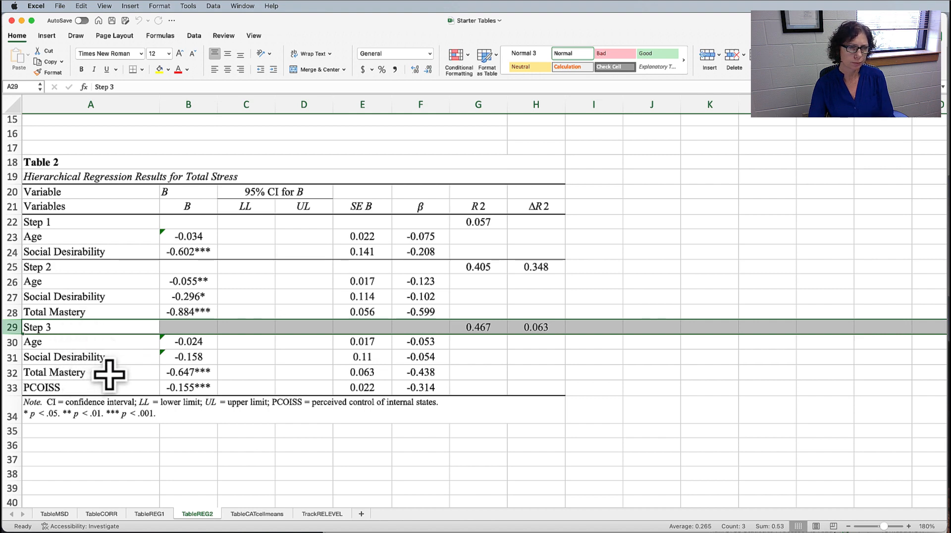
click(89, 317)
double_click(70, 328)
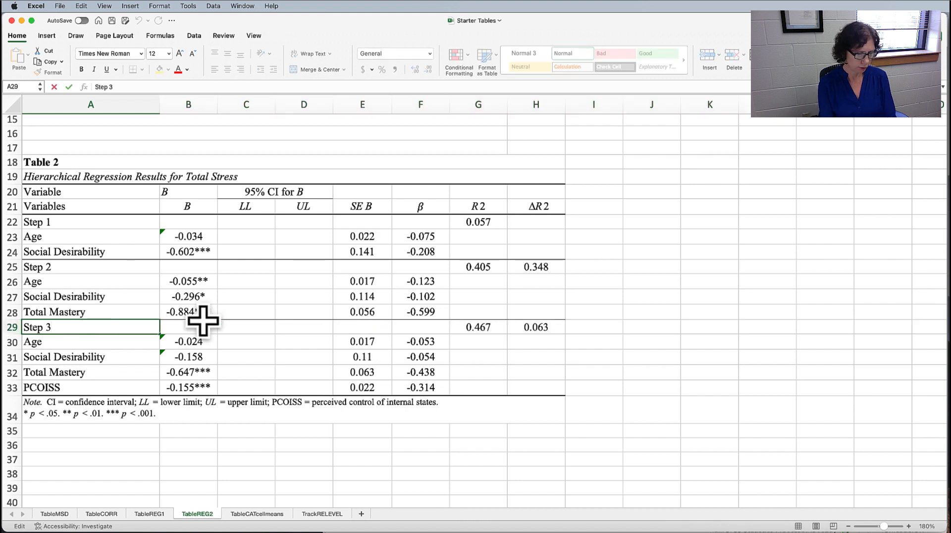
key(BackSpace)
text(2)
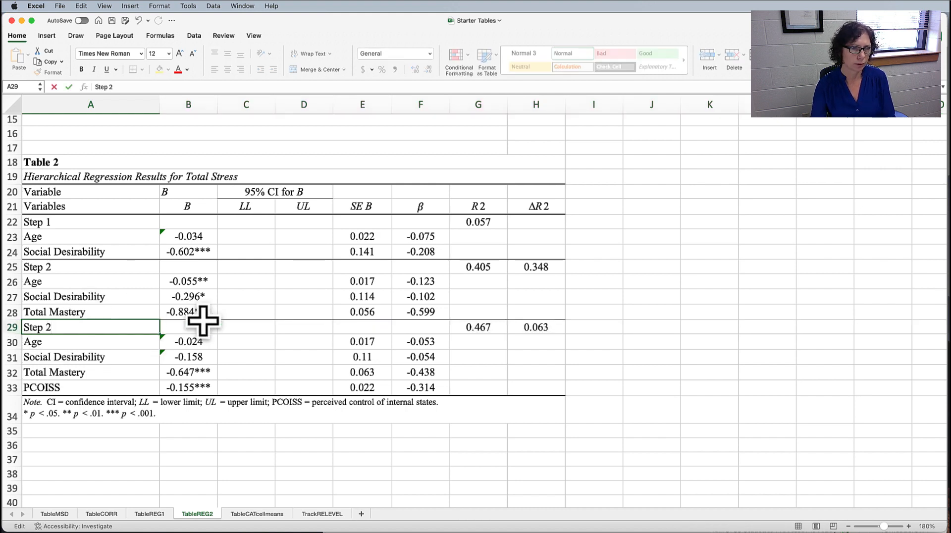
- Delete rows 25 to 28, which hold the original Step 2 block with Age, Social Desirability and Total Mastery
click(30, 267)
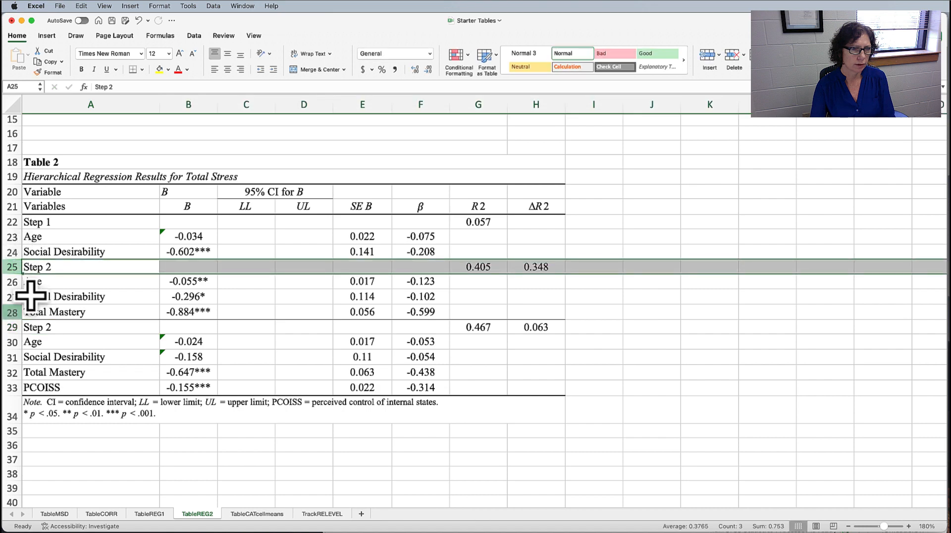
shift+click(31, 307)
right_click(14, 313)
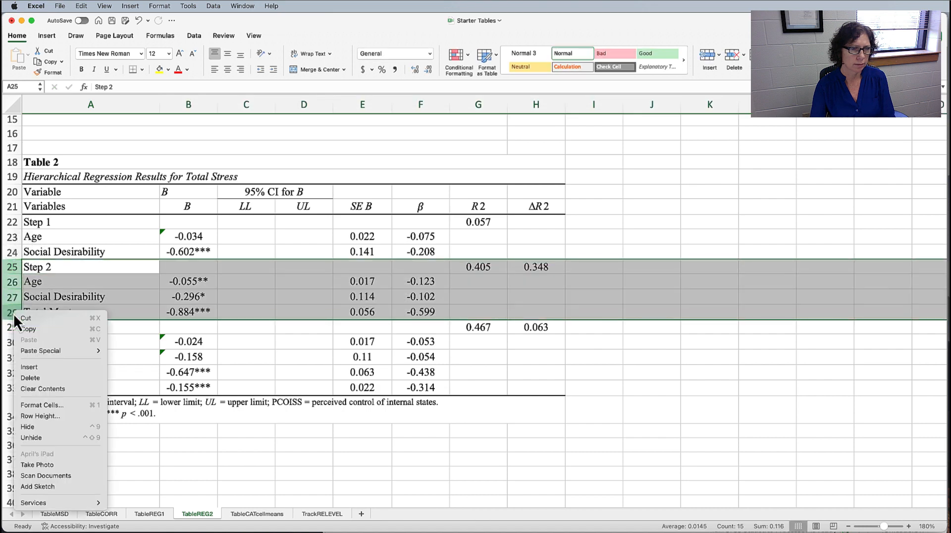
click(46, 379)
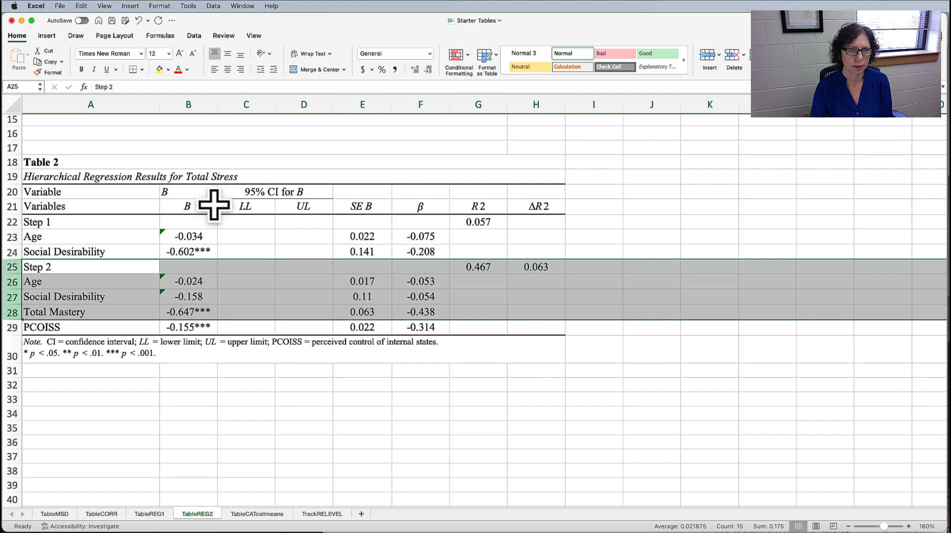
- Clear all sample results from B22:H29, keeping Table 2's row labels and headings
drag(214, 205, 563, 307)
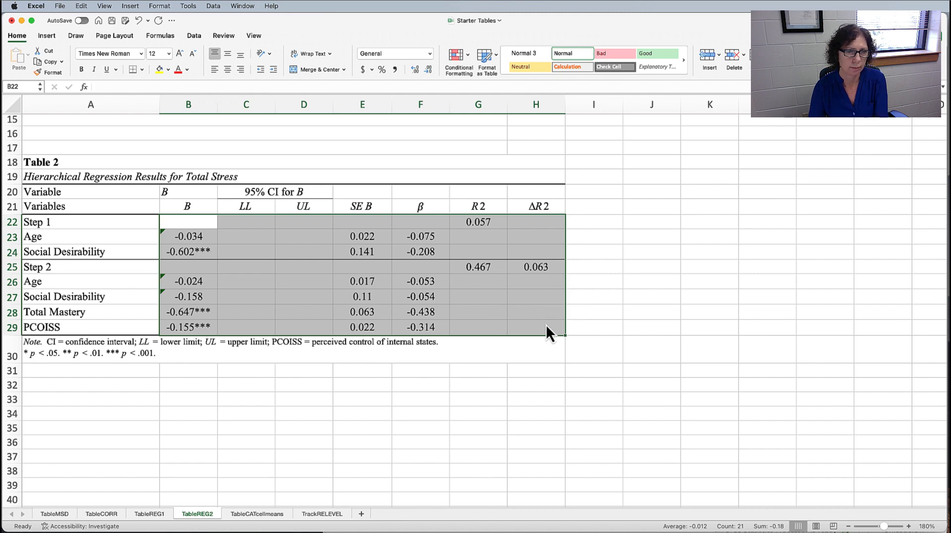
key(Delete)
click(303, 382)
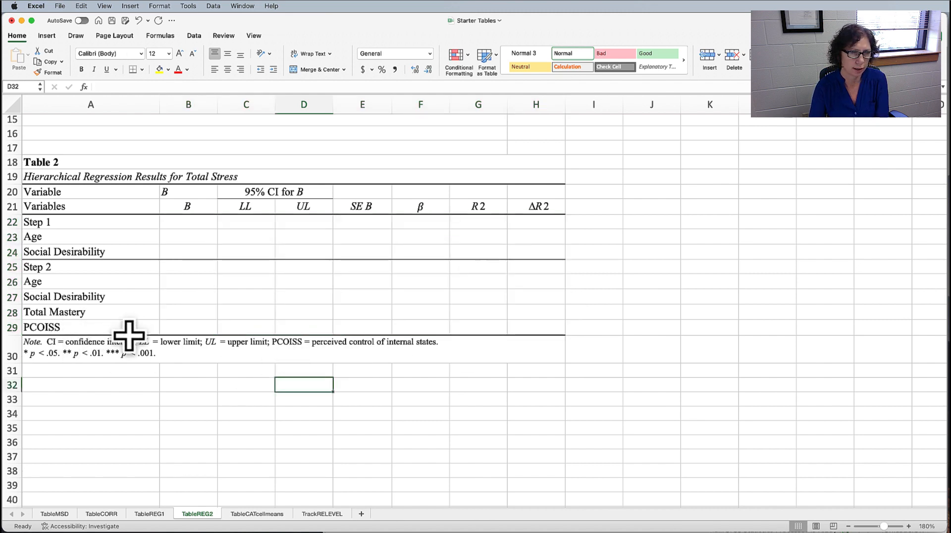
click(70, 331)
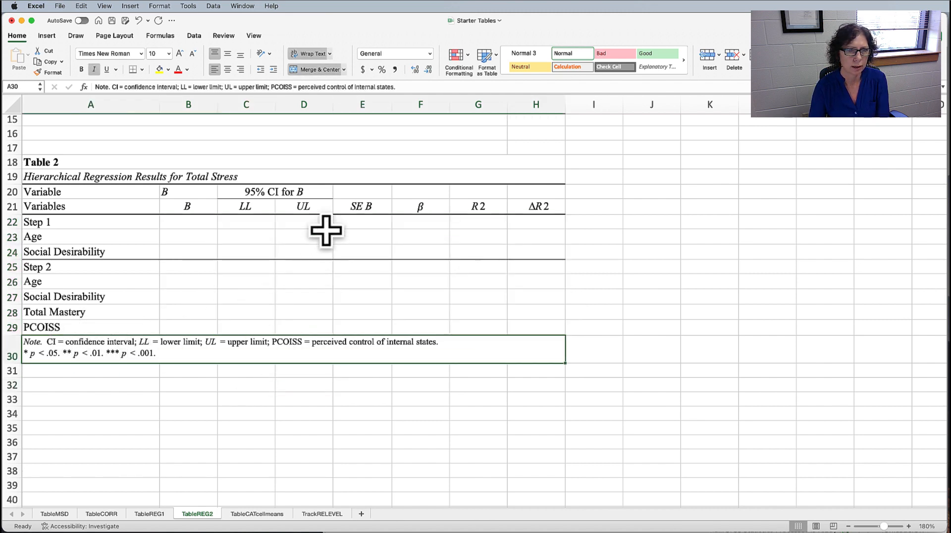
- Delete columns C and D, which hold the 95% CI lower and upper limits, from Table 2
drag(270, 94, 314, 85)
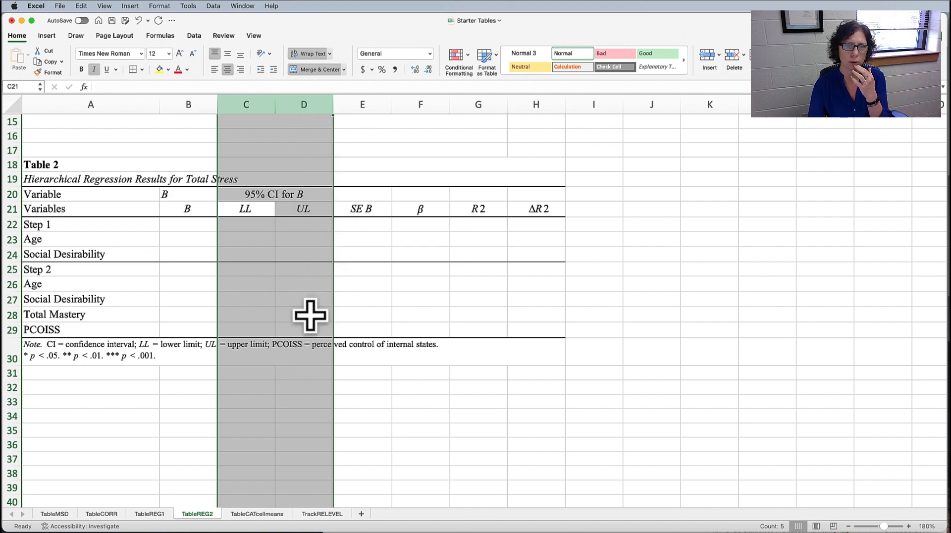
click(442, 105)
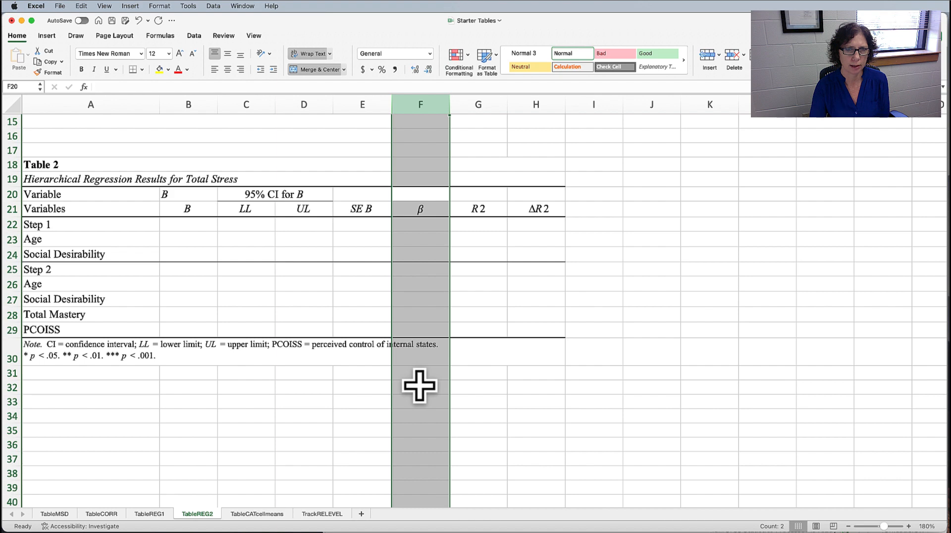
drag(254, 102, 308, 105)
right_click(308, 105)
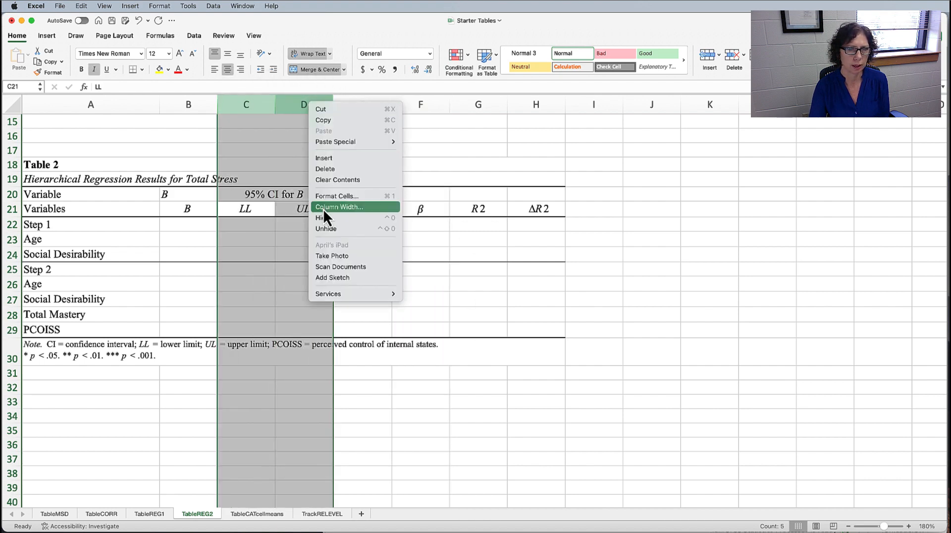
click(332, 169)
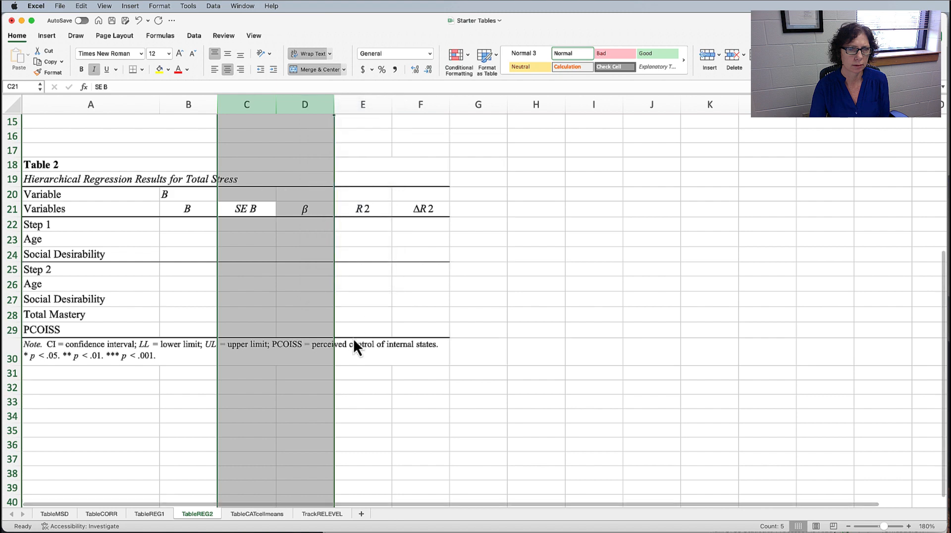
click(439, 293)
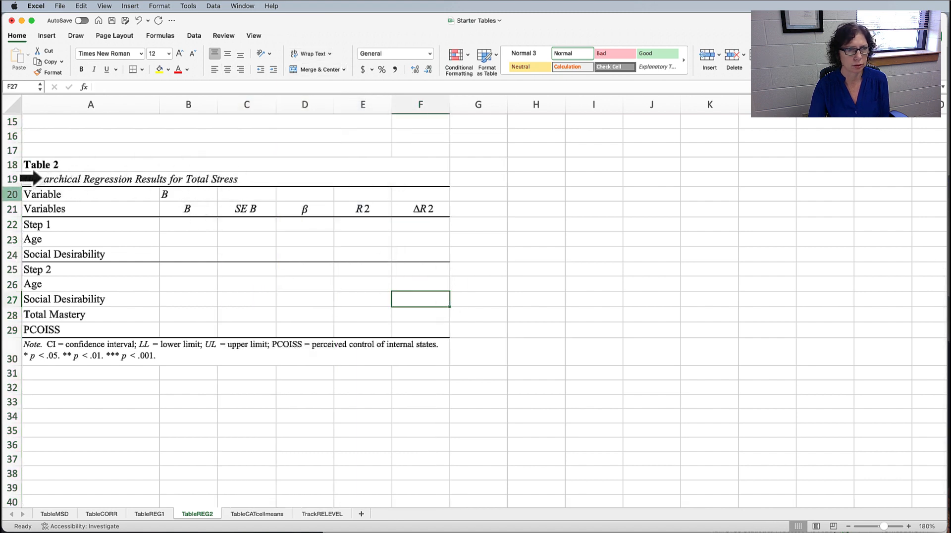
- Delete the redundant header row 20 labelled Variable, directly above the Variables header row
click(12, 194)
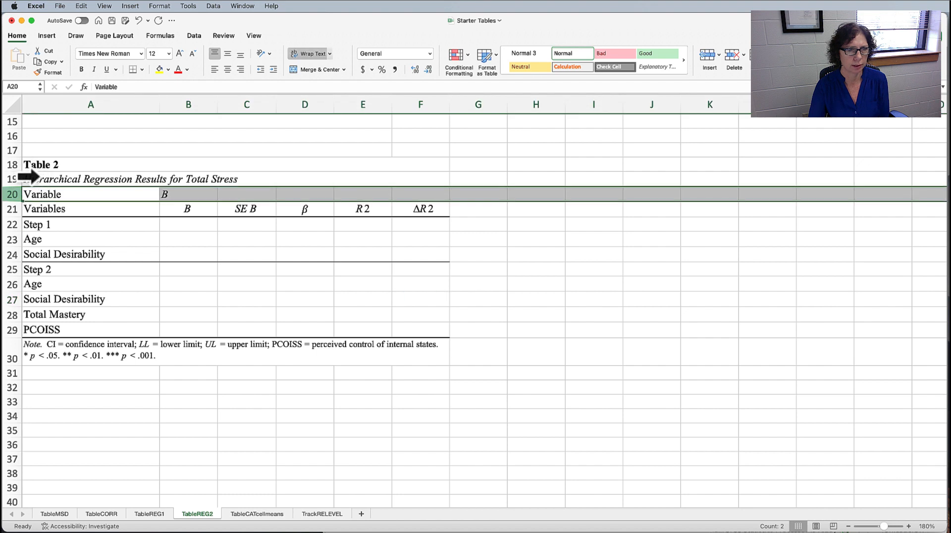
right_click(13, 196)
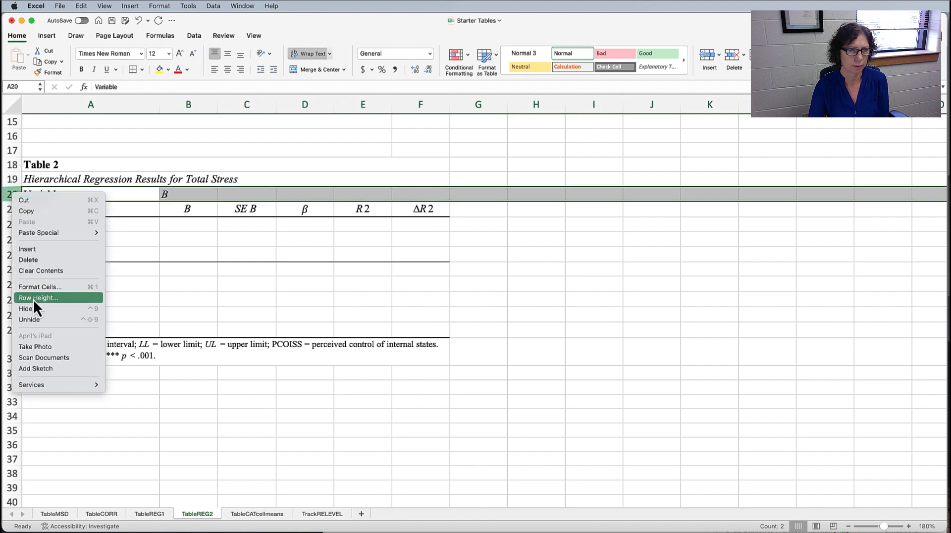
click(37, 259)
click(245, 282)
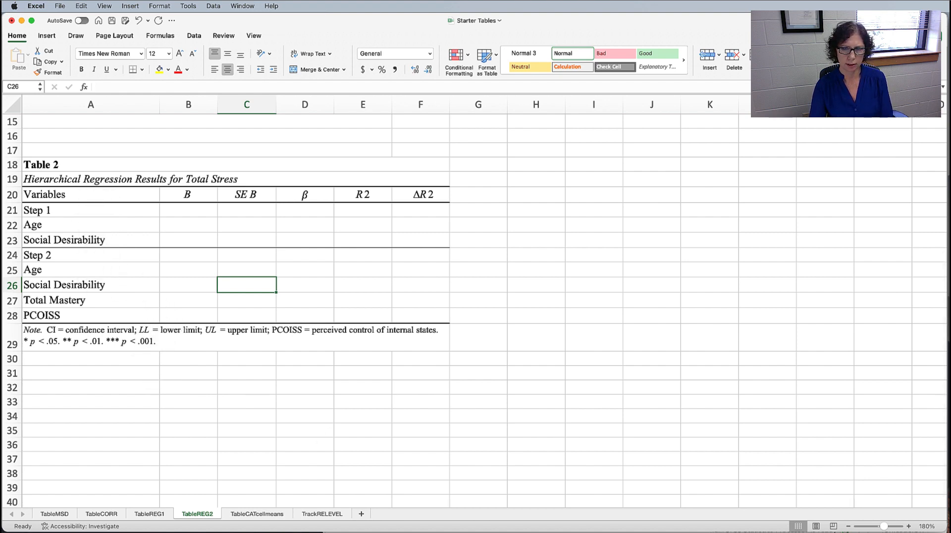
- Place the Excel table side by side with the SPSS output and compare its Step 1 rows with Model 1 in the Coefficients table
key(super+Tab)
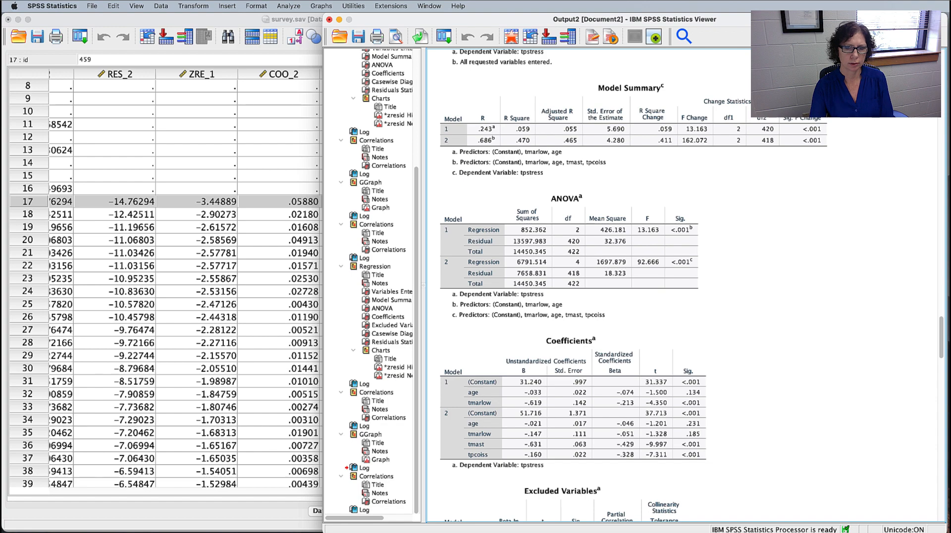
key(super+Tab)
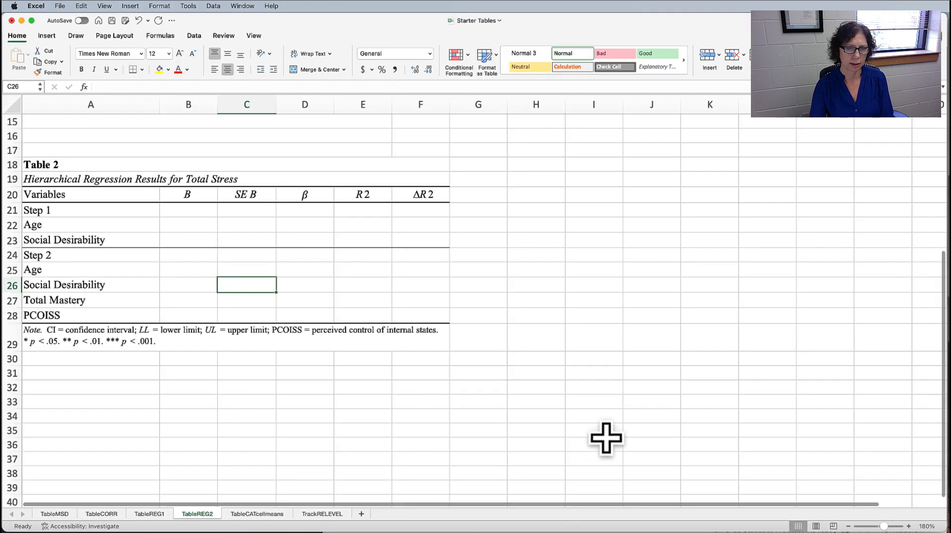
key(super+Tab)
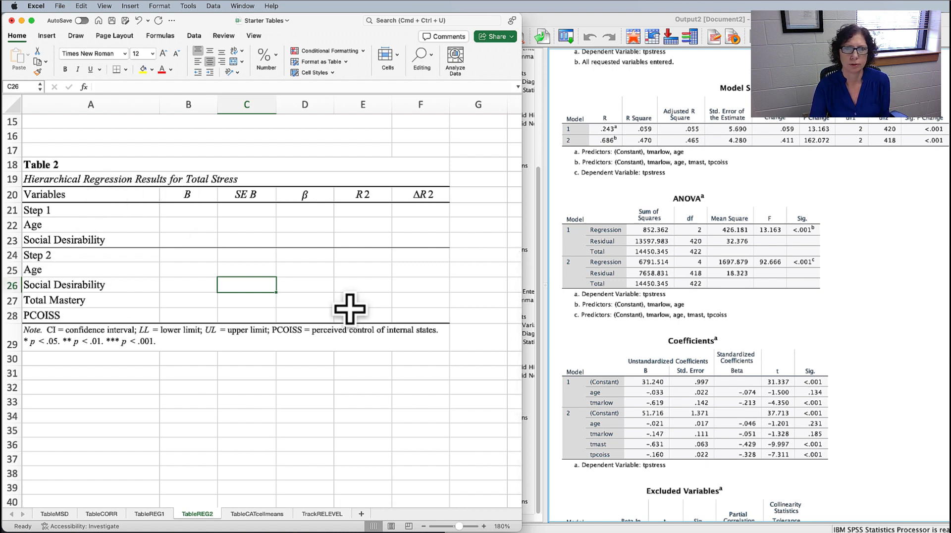
click(608, 385)
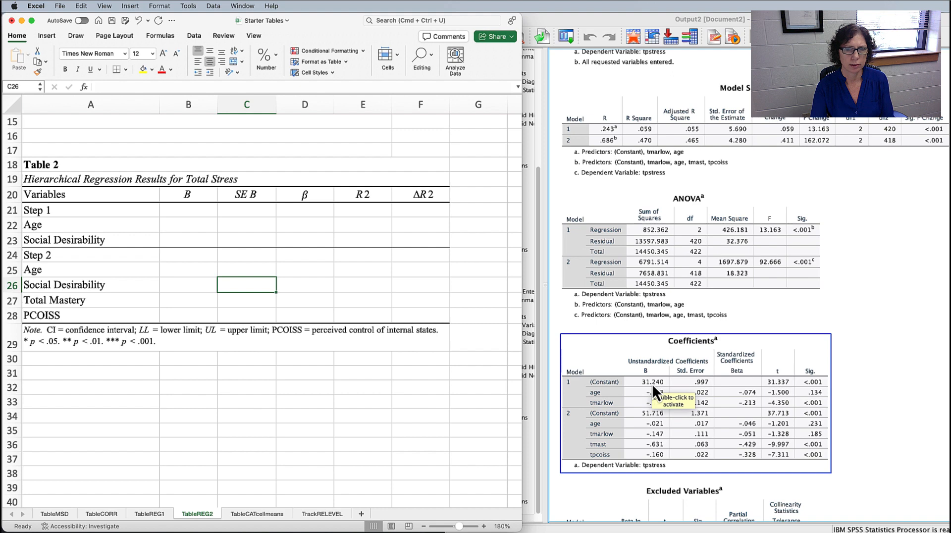
click(208, 205)
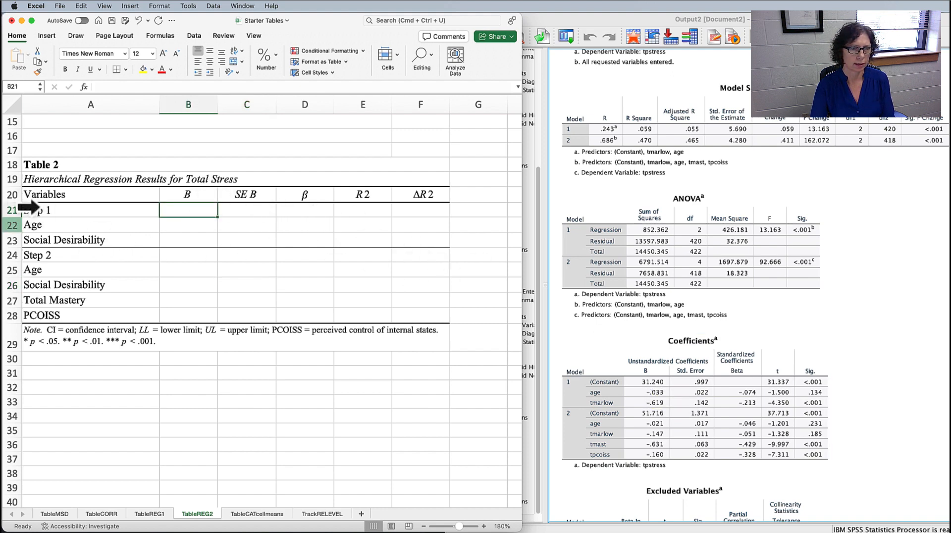
- Insert a row above Age in Table 2's Step 1 block and label it Constant
right_click(11, 226)
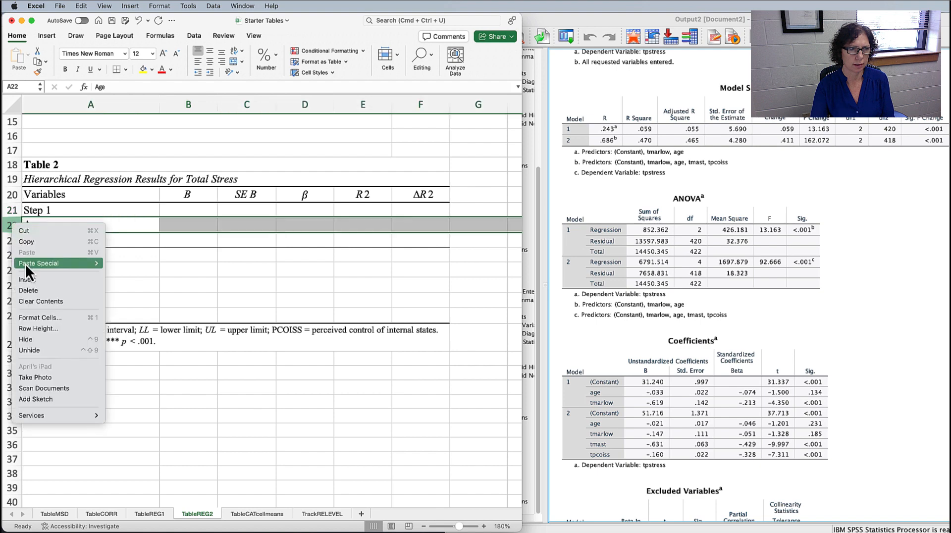
click(31, 280)
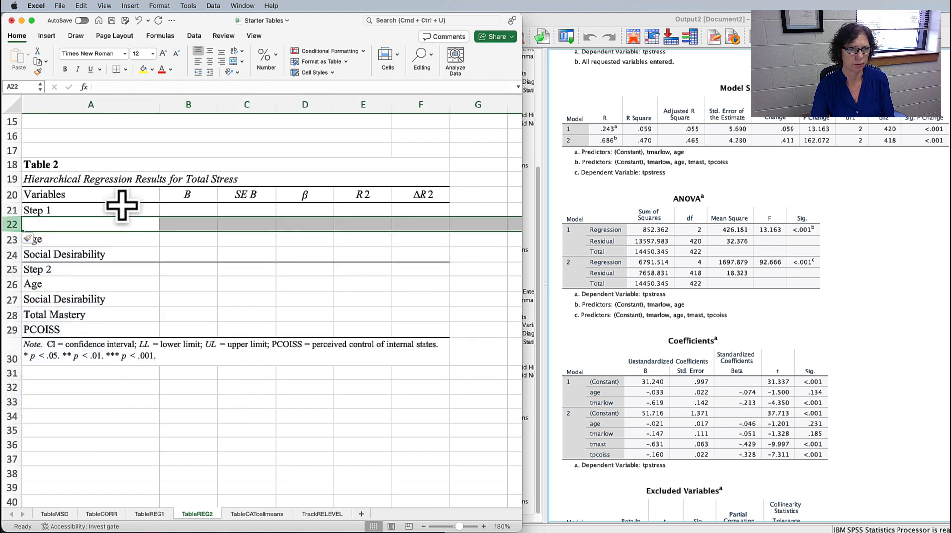
click(107, 224)
text(Constan)
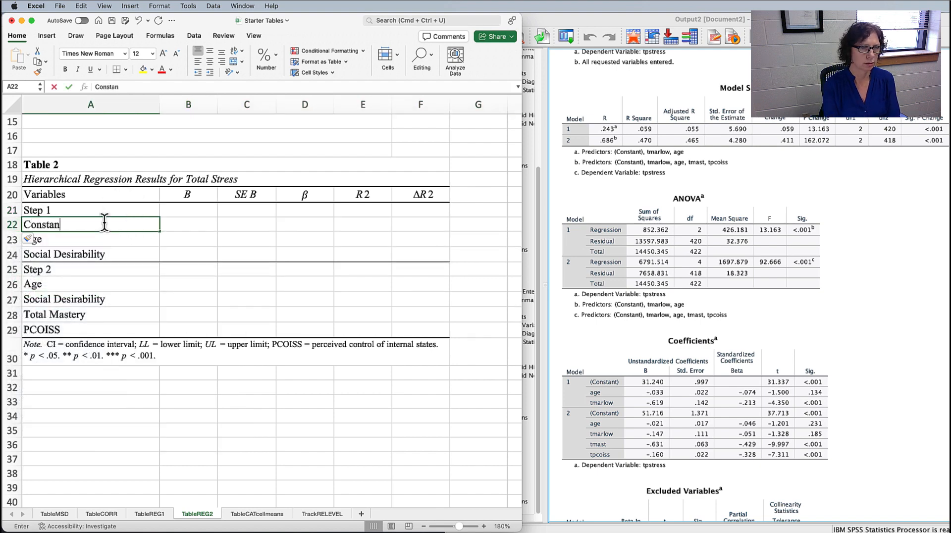
text(t)
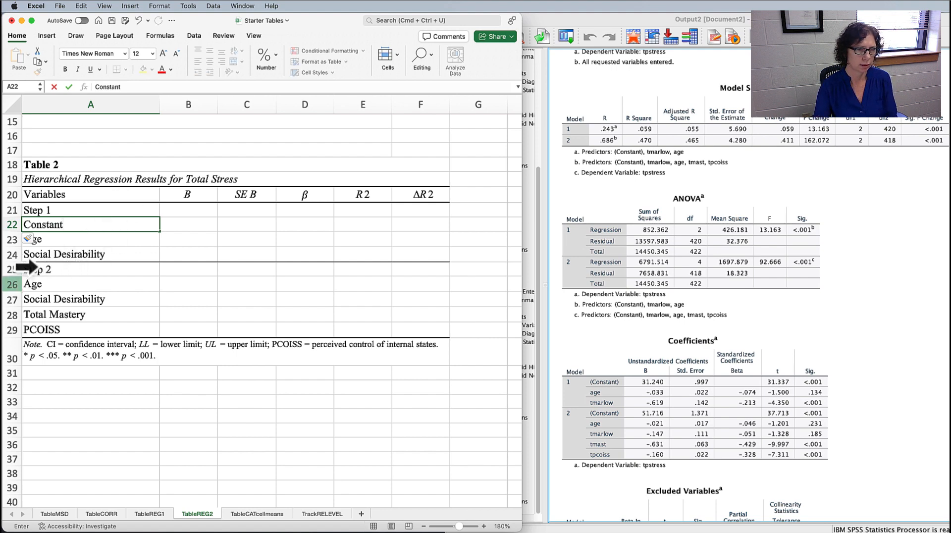
- Insert a row above Age in the Step 2 block and label it Constant
right_click(13, 287)
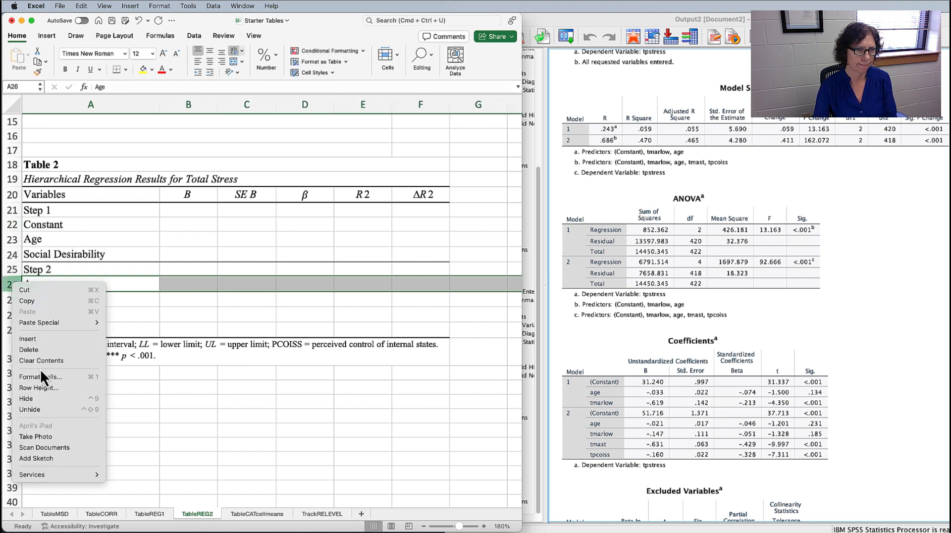
click(40, 340)
click(89, 281)
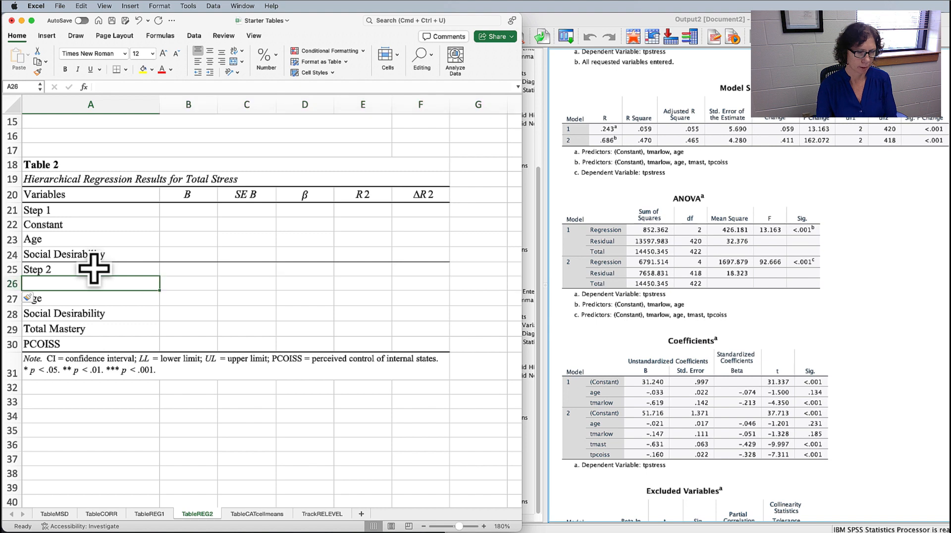
text(Constant)
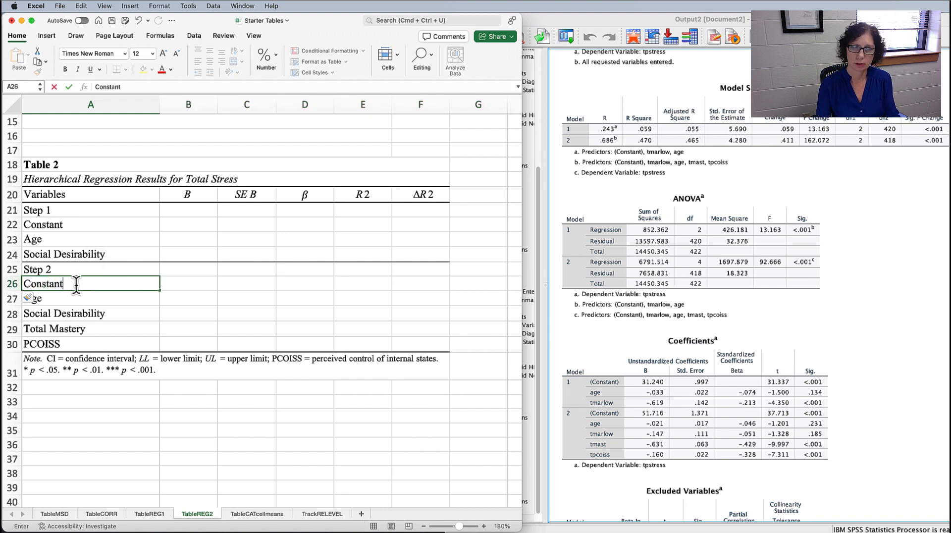
- Fill in the Step 1 Constant row with B 31.24 and SE B .997 from the SPSS Coefficients table
click(212, 223)
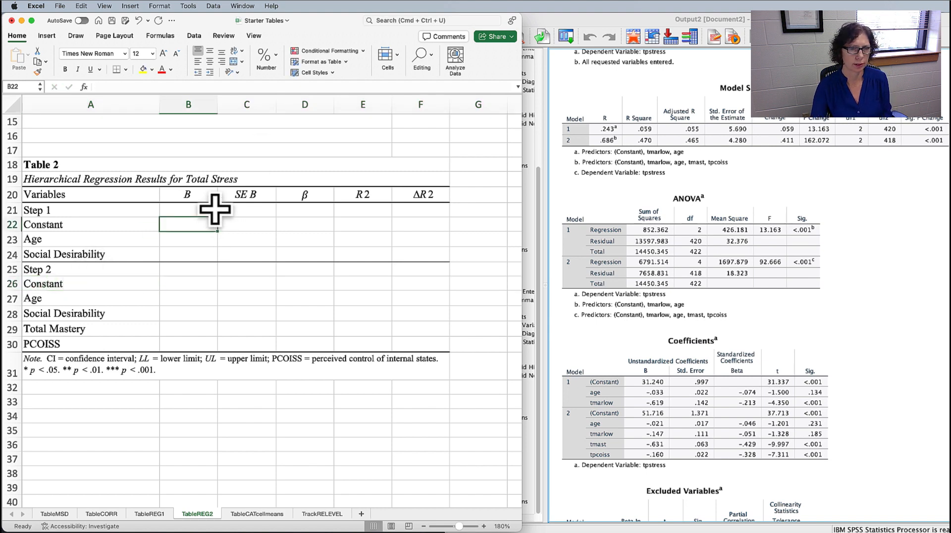
click(669, 404)
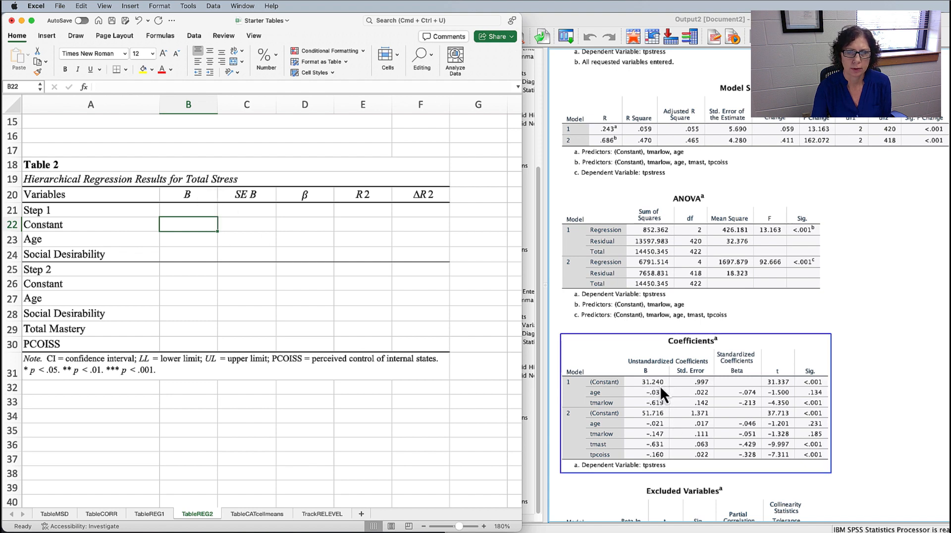
double_click(190, 224)
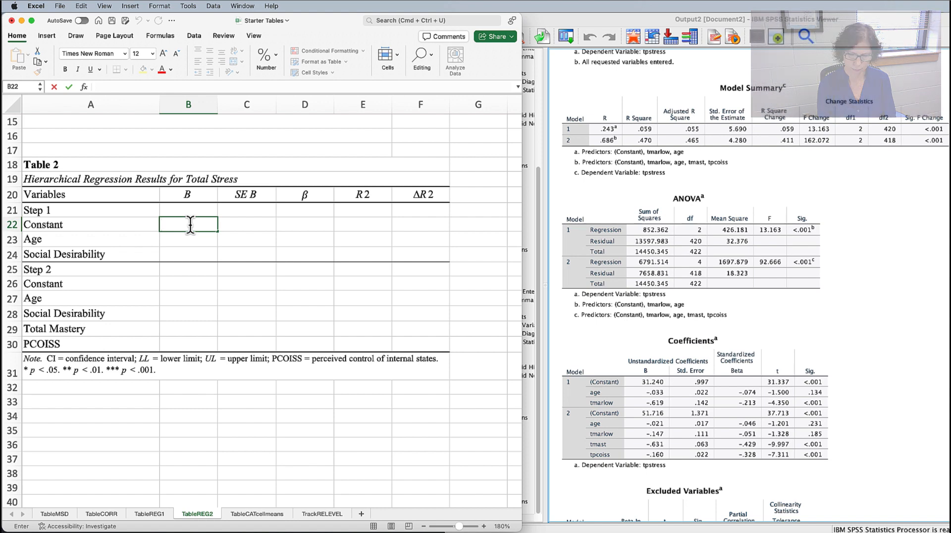
text(31.24)
key(Tab)
text(.997)
key(Tab)
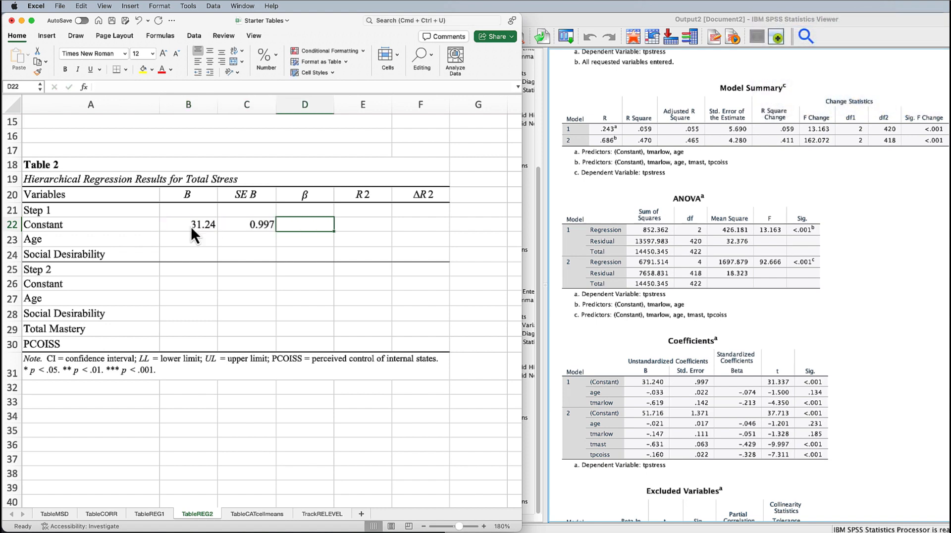
- Enter the Step 1 B values as text: -.033 for Age and -.619 for Social Desirability
key(Tab)
key(Return)
text('-.033)
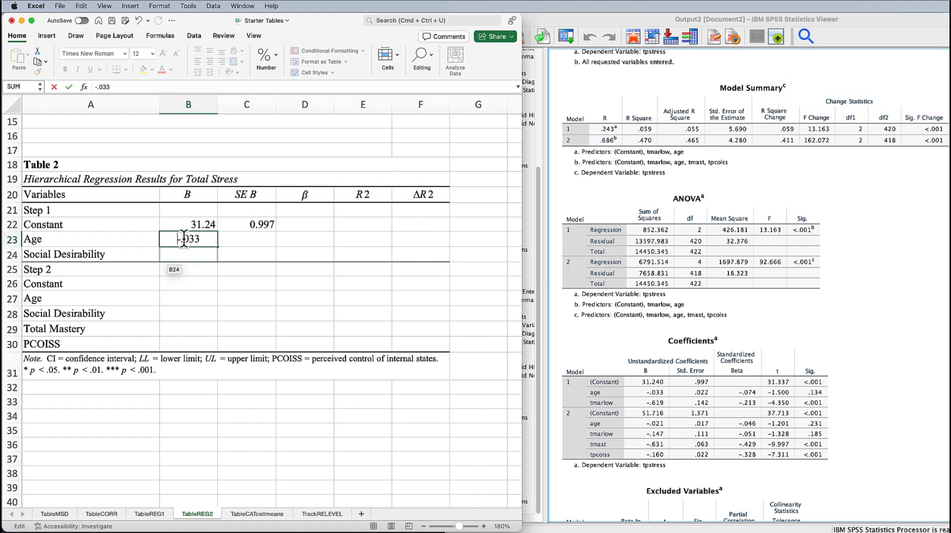
key(Return)
text('-.619)
key(Tab)
- Round the Step 1 B values to two decimals: -.03 for Age and -.62 for Social Desirability
double_click(202, 239)
key(BackSpace)
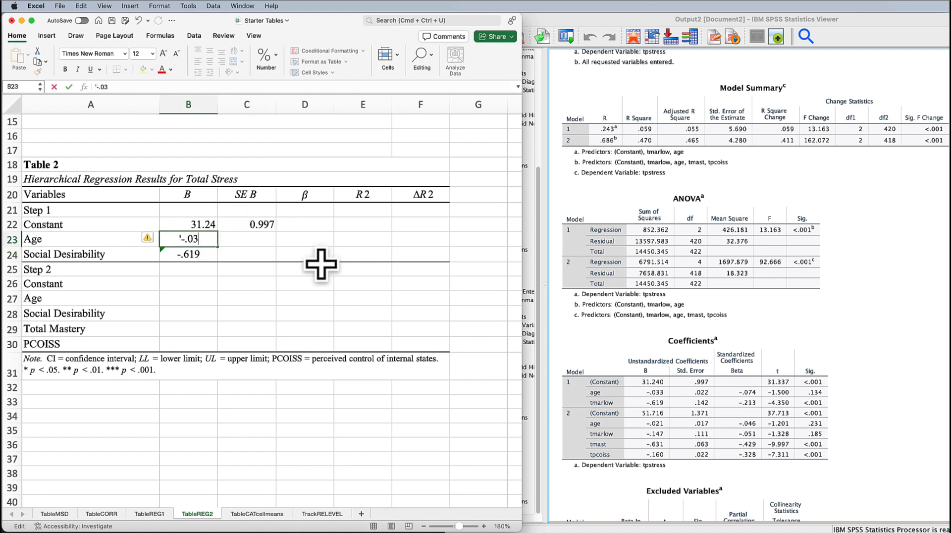
key(Return)
double_click(206, 255)
key(BackSpace)
key(BackSpace)
text(2)
- Enter the Step 1 SE B values: .022 for Age and .142 for Social Desirability
click(258, 239)
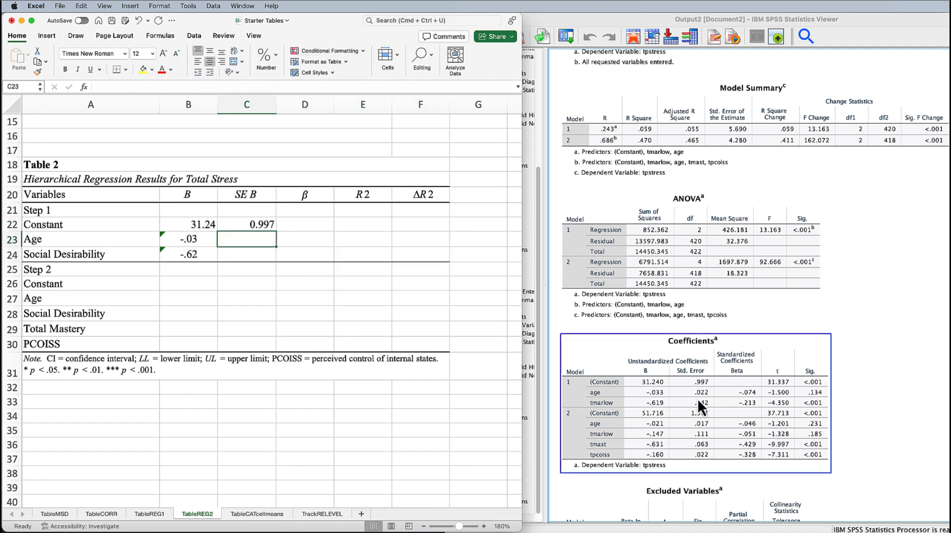
text('.)
text(.022)
key(Return)
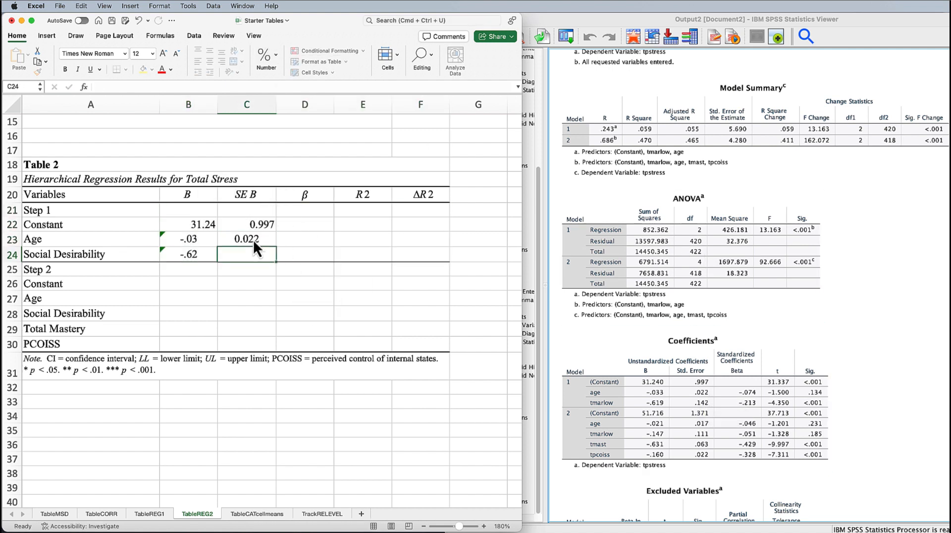
text(.142)
key(Tab)
- Enter the Step 1 β values as text, placing -.074 in the Age row and -.213 in the Social Desirability row
scroll(297, 228, down, 1)
click(317, 223)
text('-.074)
key(Return)
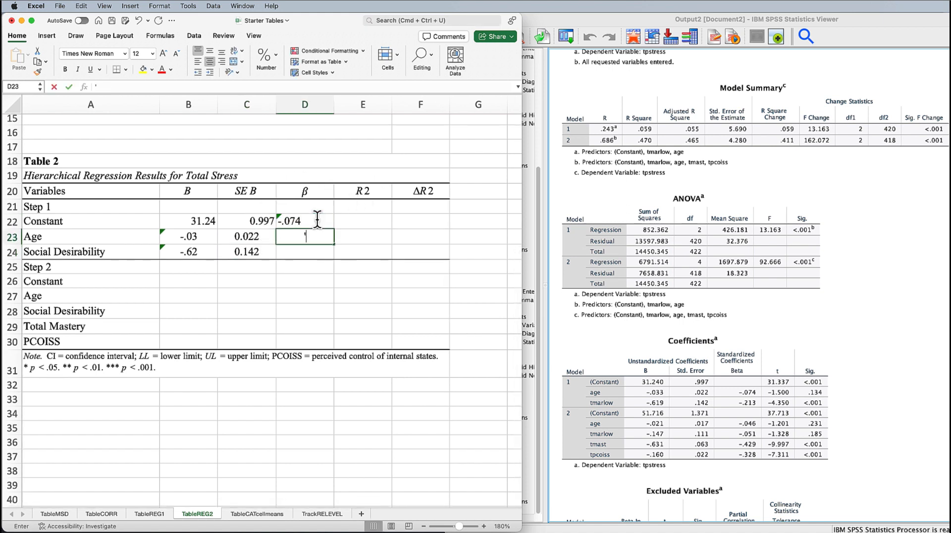
text('-.213)
drag(328, 219, 332, 236)
key(super+c)
click(317, 239)
key(super+v)
click(358, 253)
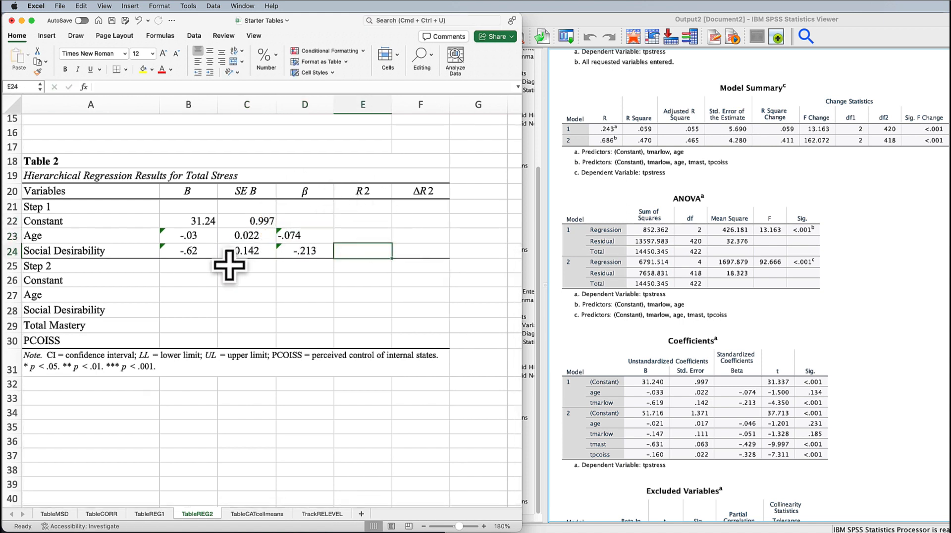
- Enter the Step 2 B values: Constant 51.716, Age -.021, Social Desirability -.147, Total Mastery -.631 and PCOISS -.16
click(198, 267)
click(197, 280)
text(51.716)
key(Return)
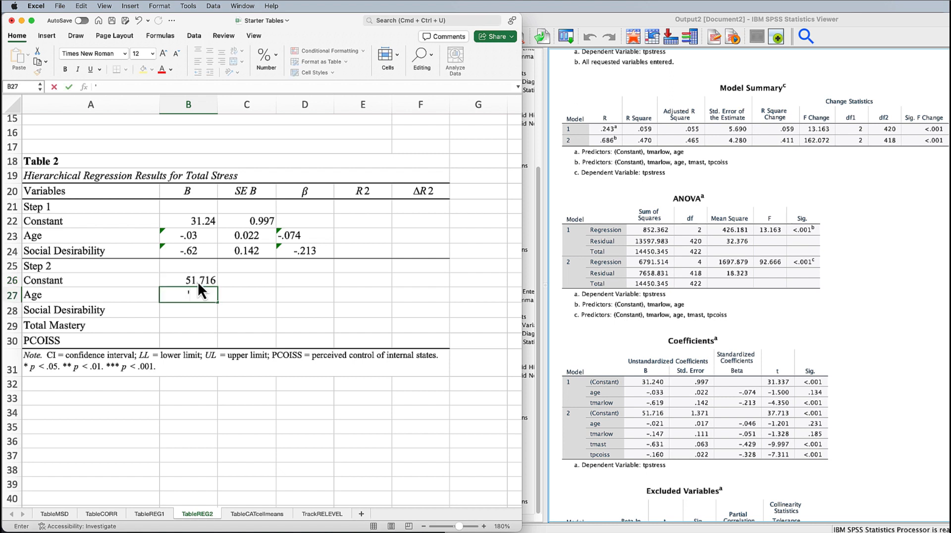
text('-.021)
key(Return)
text('-.147)
key(Return)
text('-.631)
key(Return)
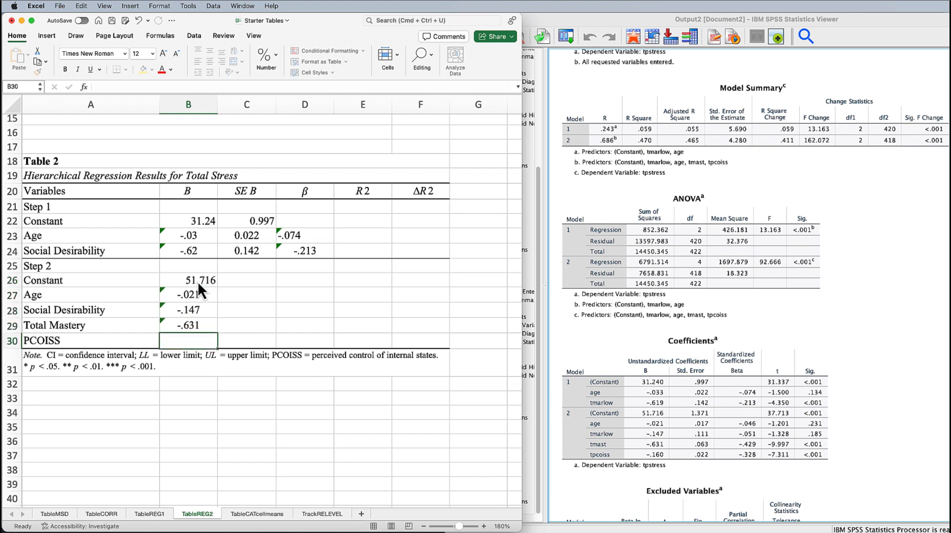
text('-.16)
key(Return)
- Round the Step 2 B values to -.63 for Total Mastery, -.15 for Social Desirability and -.02 for Age
double_click(204, 327)
key(BackSpace)
double_click(200, 311)
key(BackSpace)
key(BackSpace)
double_click(207, 296)
key(BackSpace)
click(207, 284)
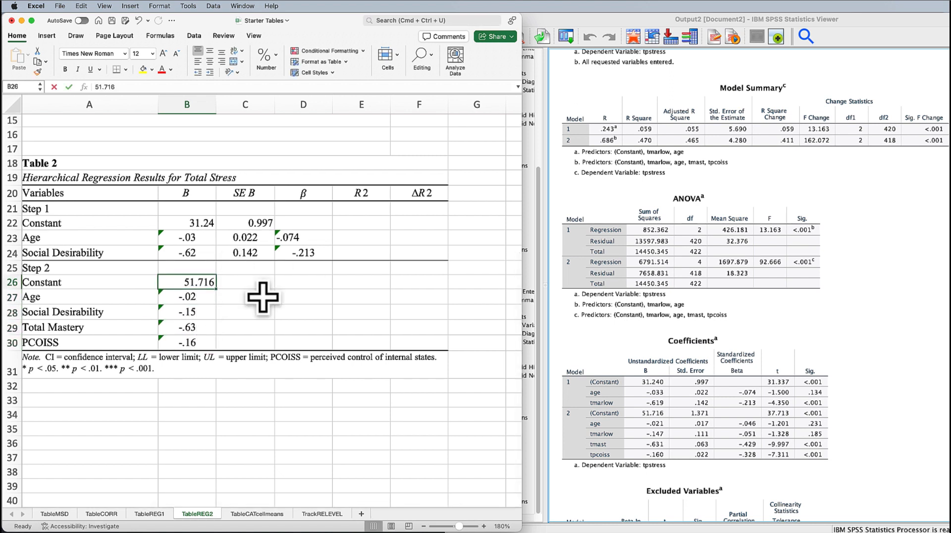
- Enter the Step 2 SE B values: Constant 1.371, Age .017, Social Desirability .111, Total Mastery .063 and PCOISS .022
click(263, 297)
click(268, 280)
text(.017)
key(Return)
text(.)
key(Up)
text(1.371)
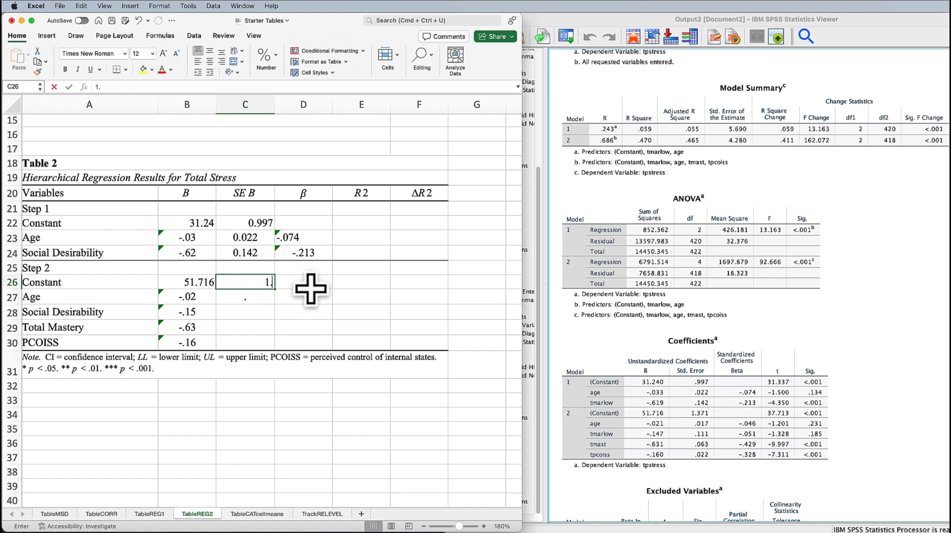
key(Return)
text(.017)
key(Return)
text(.111)
key(Return)
text(.063)
key(Return)
text(.022)
key(Return)
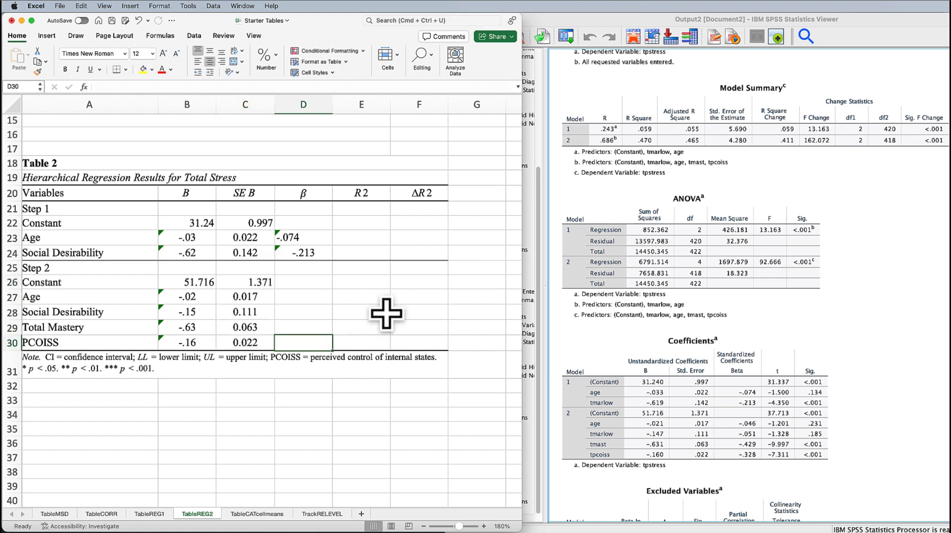
- Enter the Step 2 β values: Age -.046, Social Desirability -.051, Total Mastery -.43 and PCOISS .-33
click(312, 296)
text('-.046)
key(Return)
text('-.051)
key(Return)
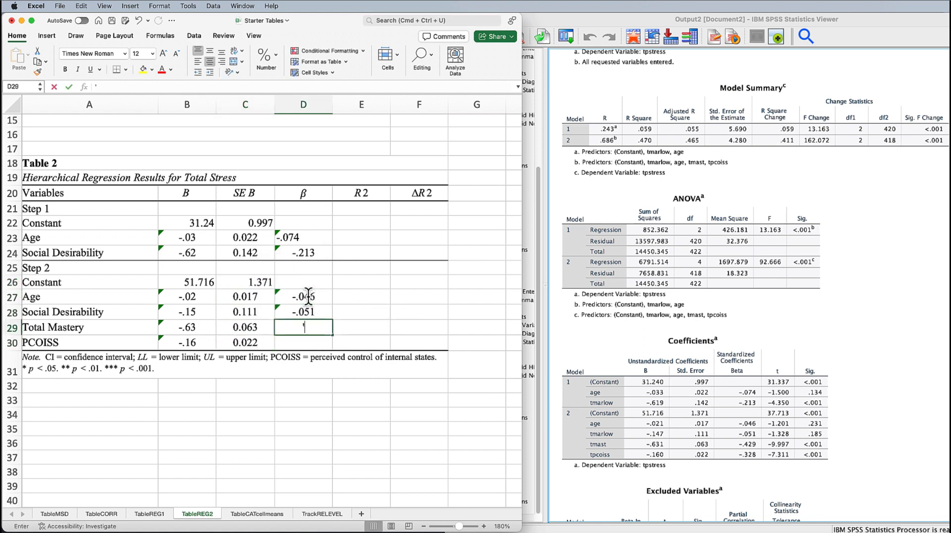
text('.429)
key(Return)
text('.)
text(33)
key(Up)
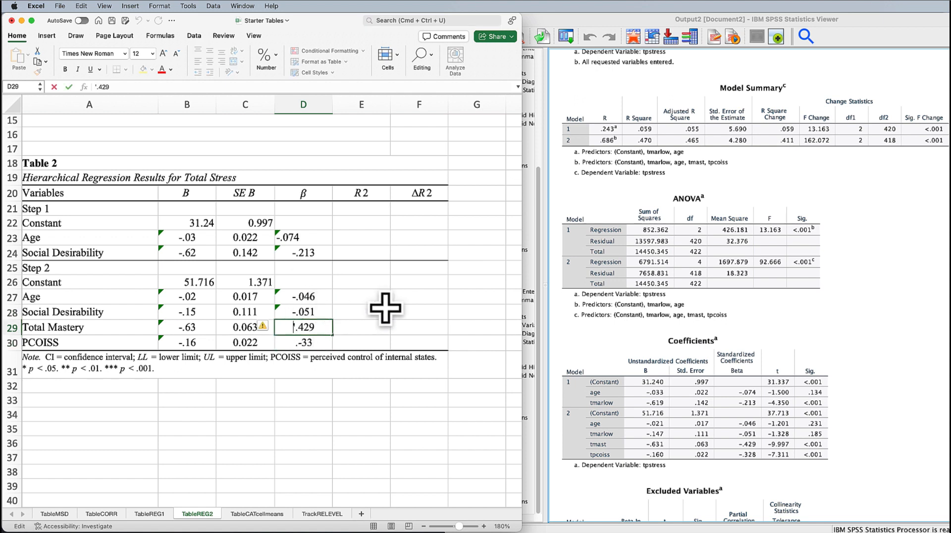
text('-.43)
key(Return)
- Enter R2 .47 and ΔR2 .411 in the Step 2 row and R2 .059 in the Step 1 row
click(361, 267)
click(775, 262)
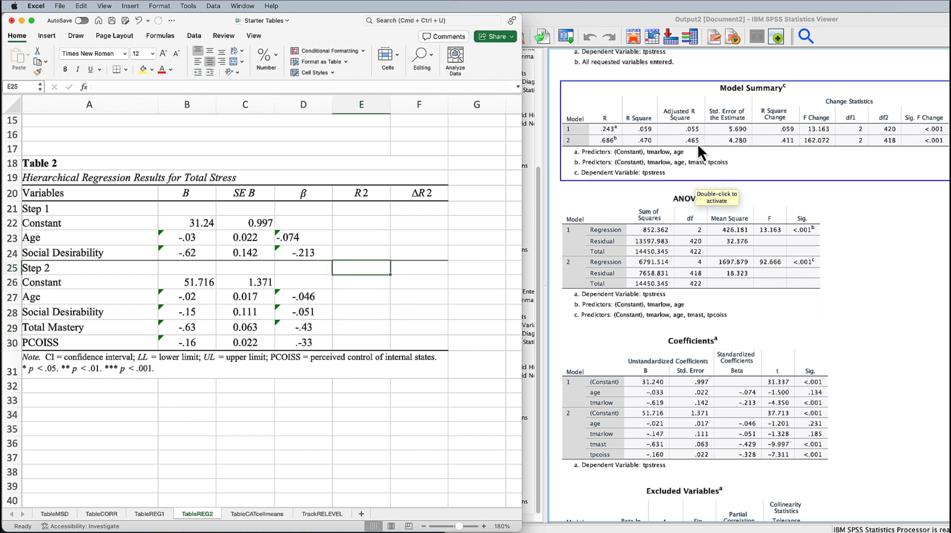
text(.47)
click(431, 266)
text(.411)
click(382, 206)
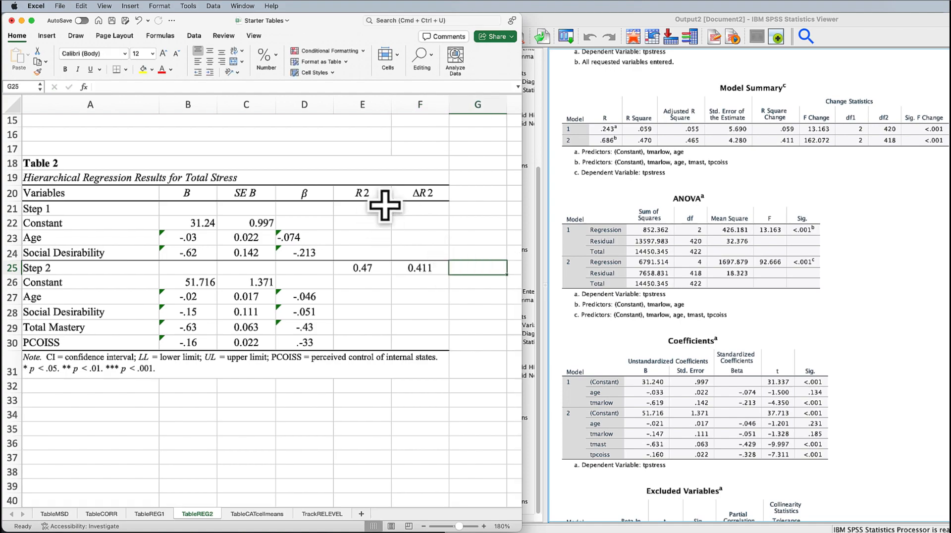
text(.059)
key(Tab)
click(137, 393)
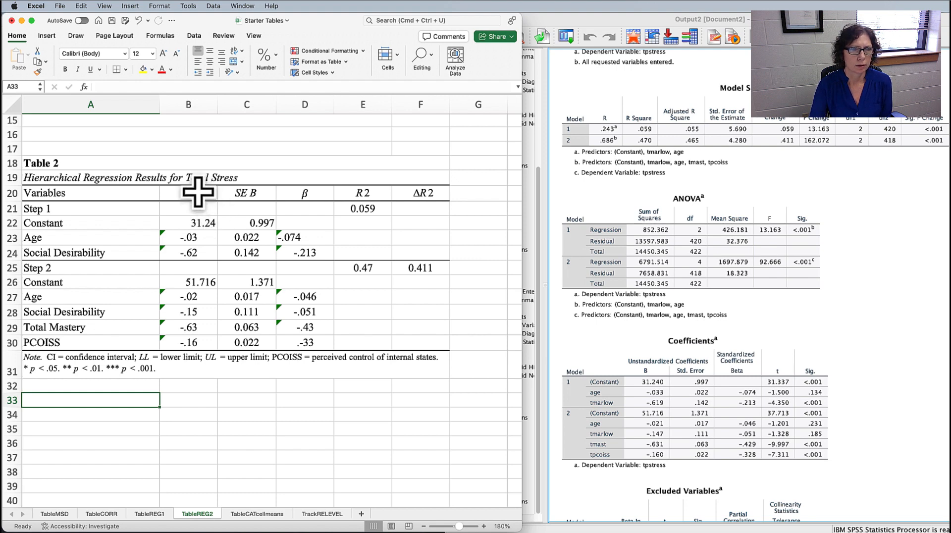
- Apply the Number format with two decimals to the results in B21:F30
drag(195, 208, 429, 342)
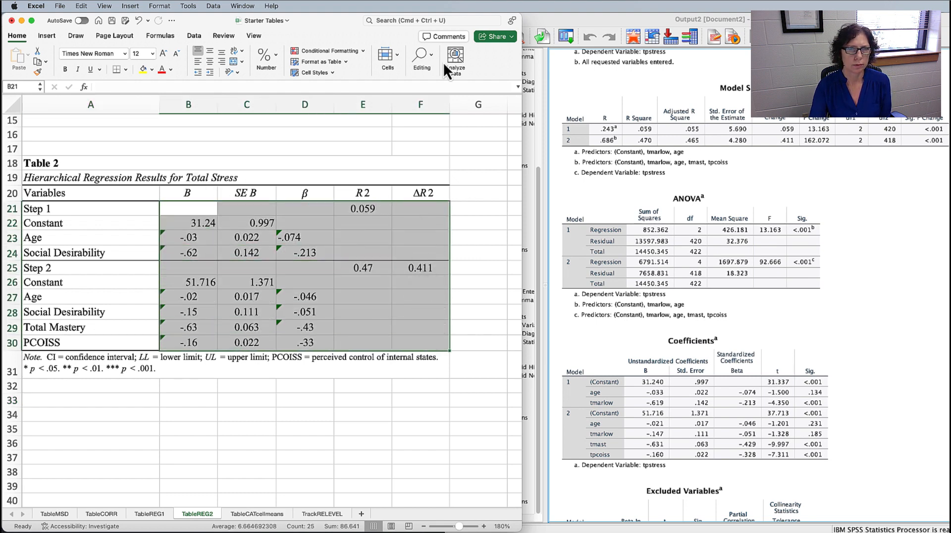
click(276, 58)
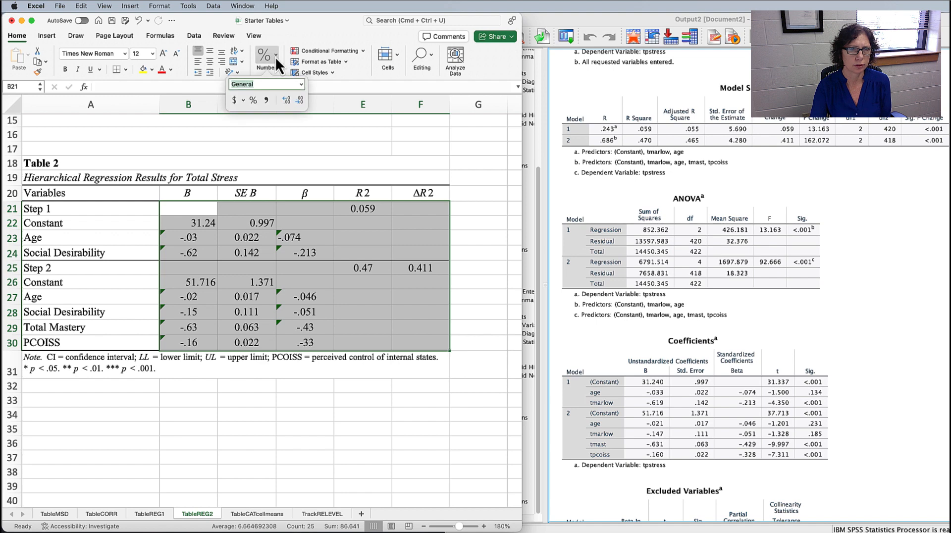
click(301, 83)
click(270, 120)
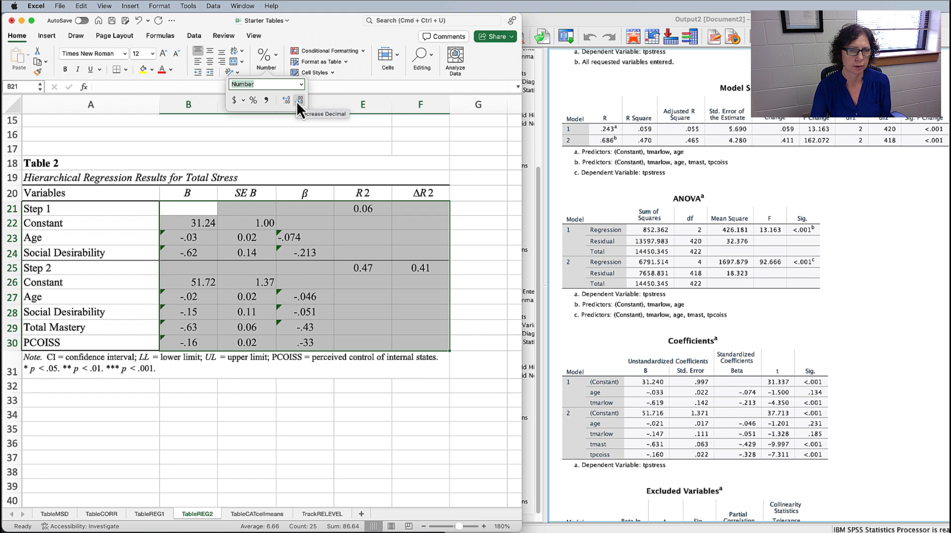
- Round the Step 1 Social Desirability β to -.21
click(363, 275)
double_click(326, 251)
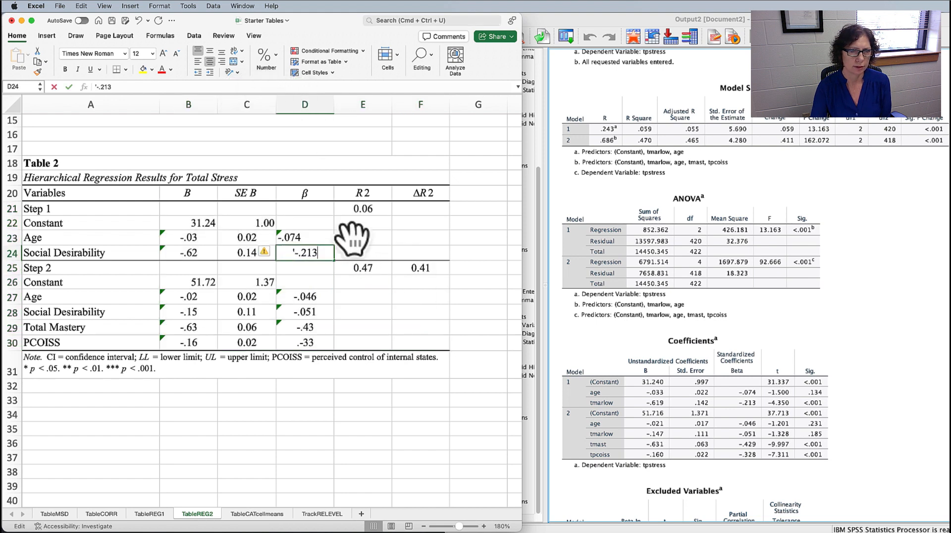
key(BackSpace)
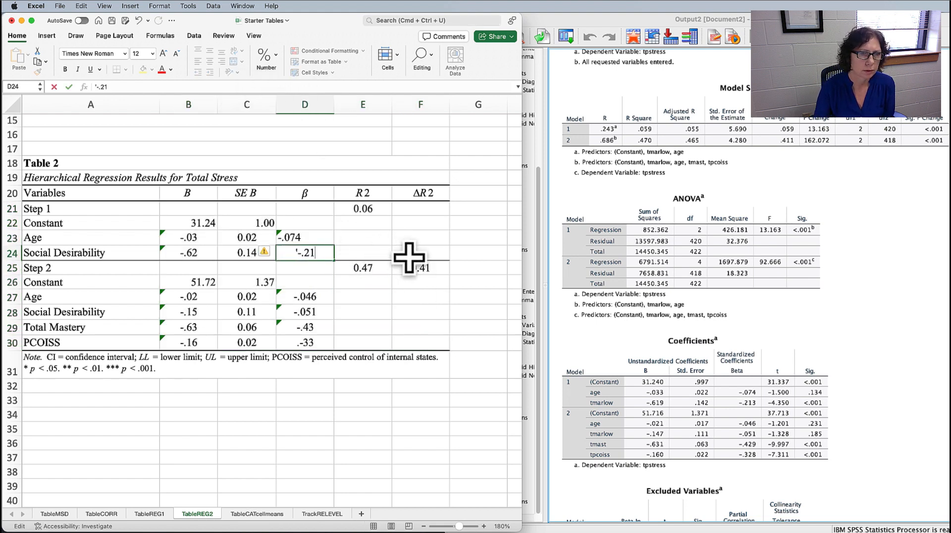
click(386, 309)
- Center the results in B21:F30 horizontally so all columns align
click(307, 237)
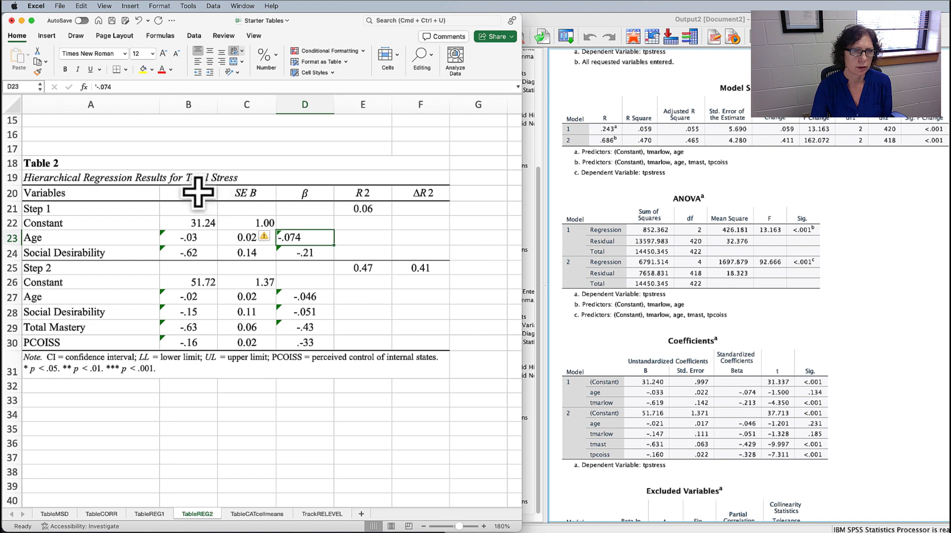
drag(197, 207, 429, 328)
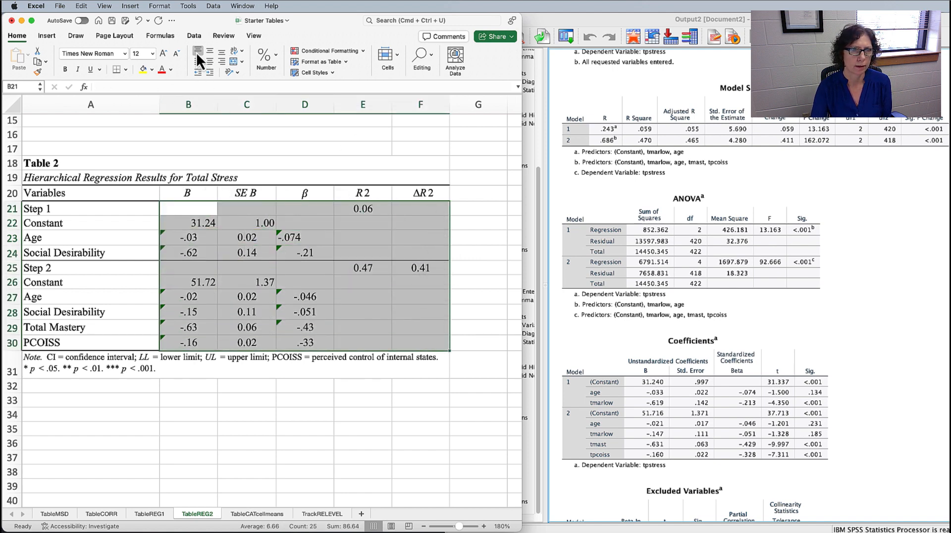
click(209, 62)
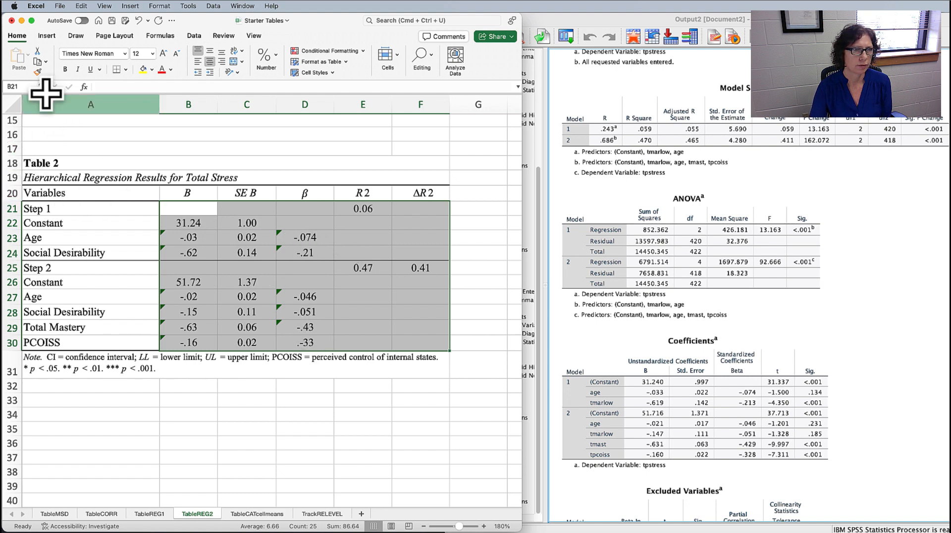
- Align the contents of every cell on the TableREG2 sheet to the top of the cells
click(13, 103)
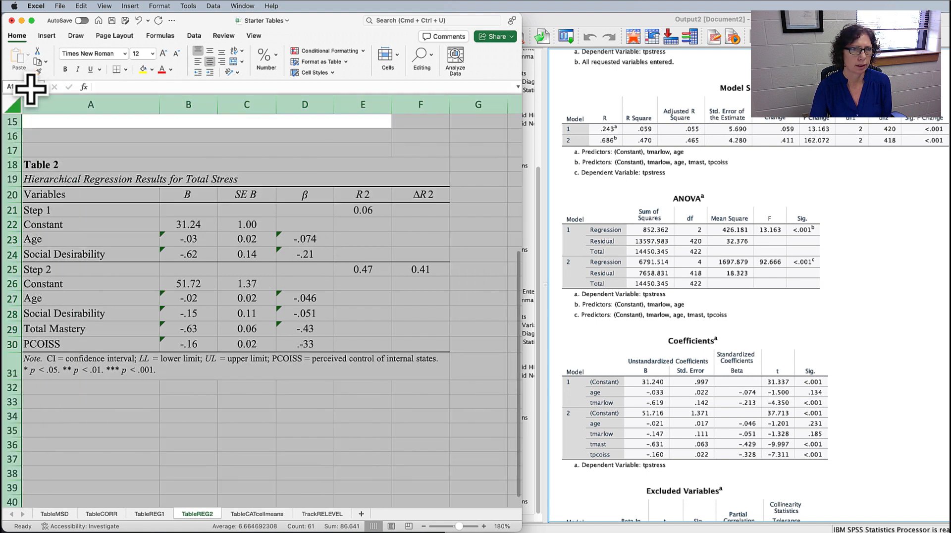
click(198, 52)
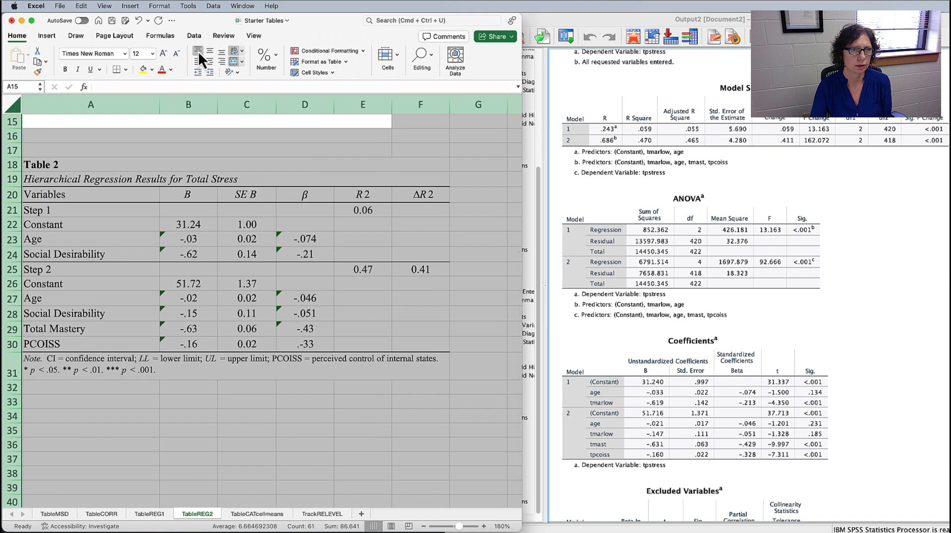
click(310, 427)
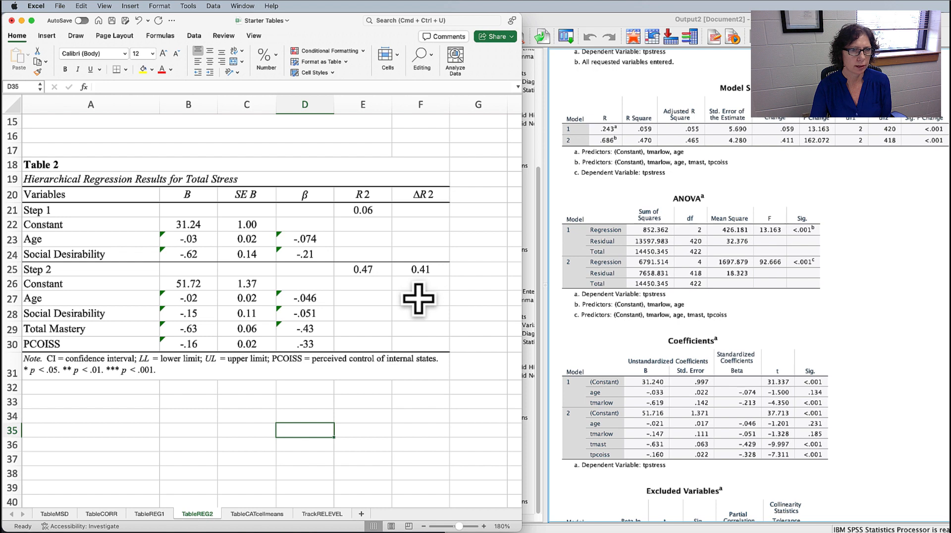
- Copy the whole Table 2 block from its title through the note, A18:F32
click(95, 161)
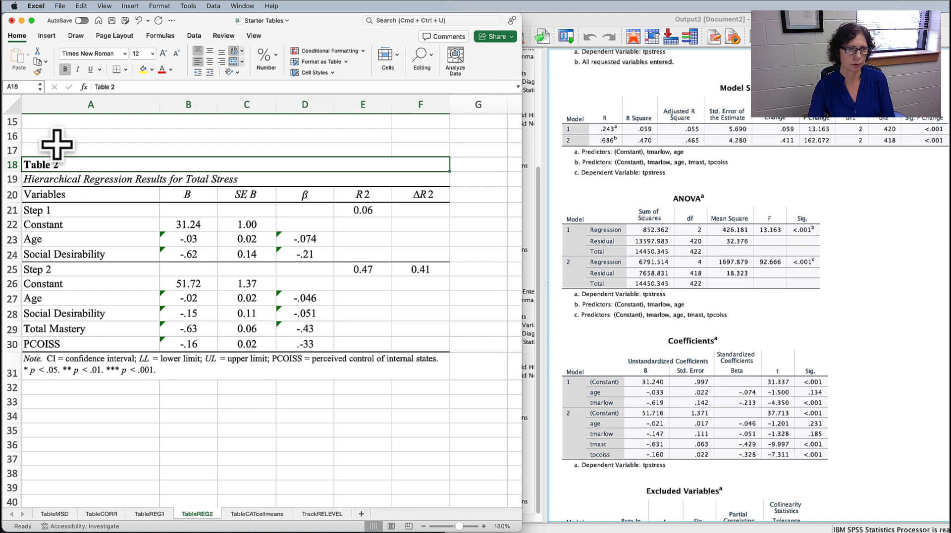
shift+click(446, 372)
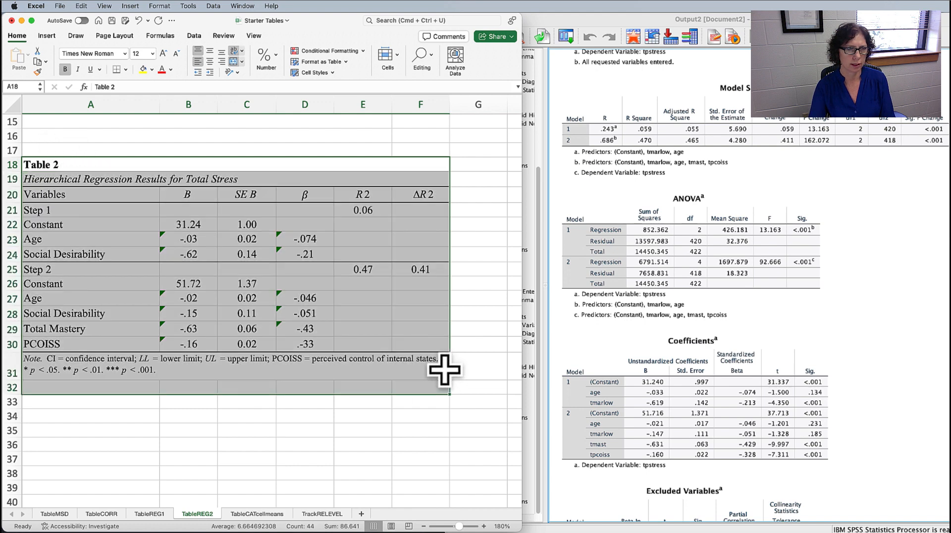
key(super+c)
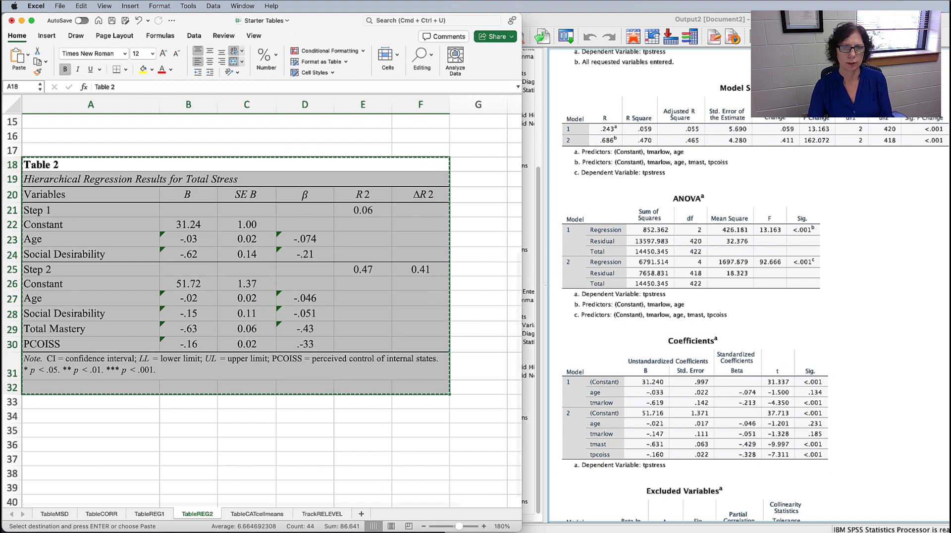
- Switch to the Word lab sheet and delete the entire old Table 1 on page 9, both its contents and its grid
key(super+Tab)
key(super+Tab)
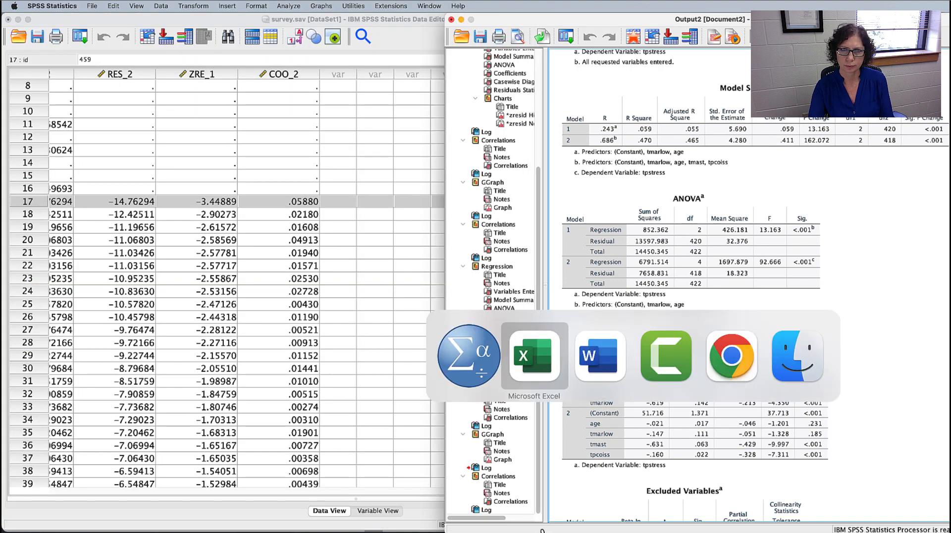
key(super+Tab)
scroll(608, 379, down, 10)
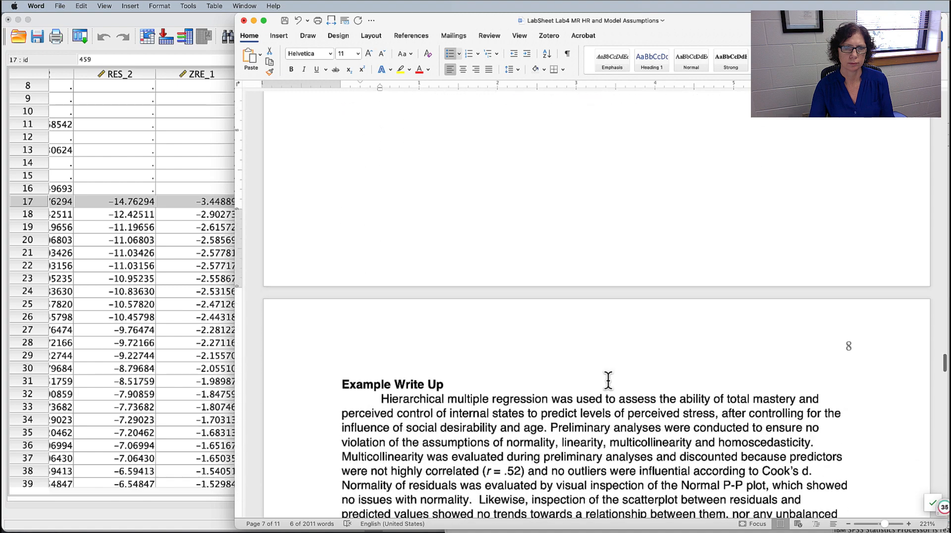
scroll(608, 380, down, 15)
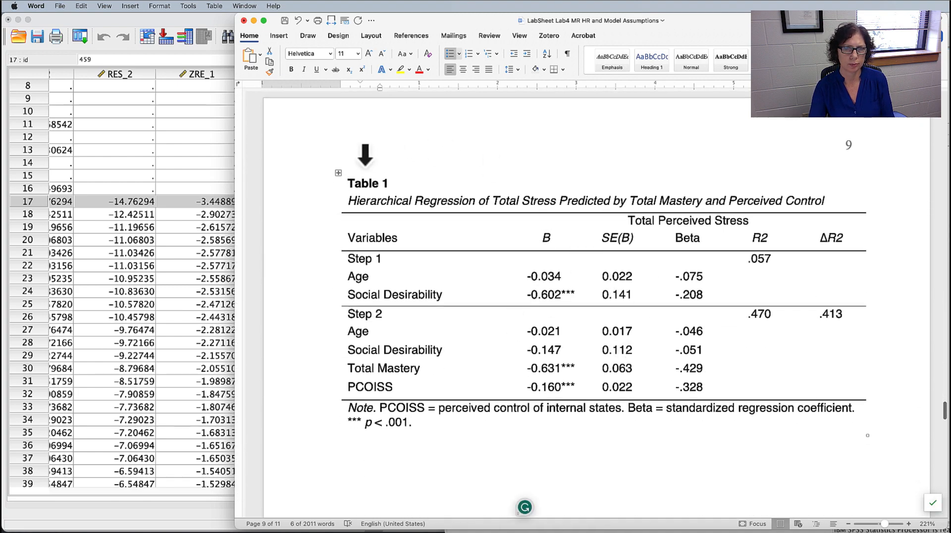
click(357, 162)
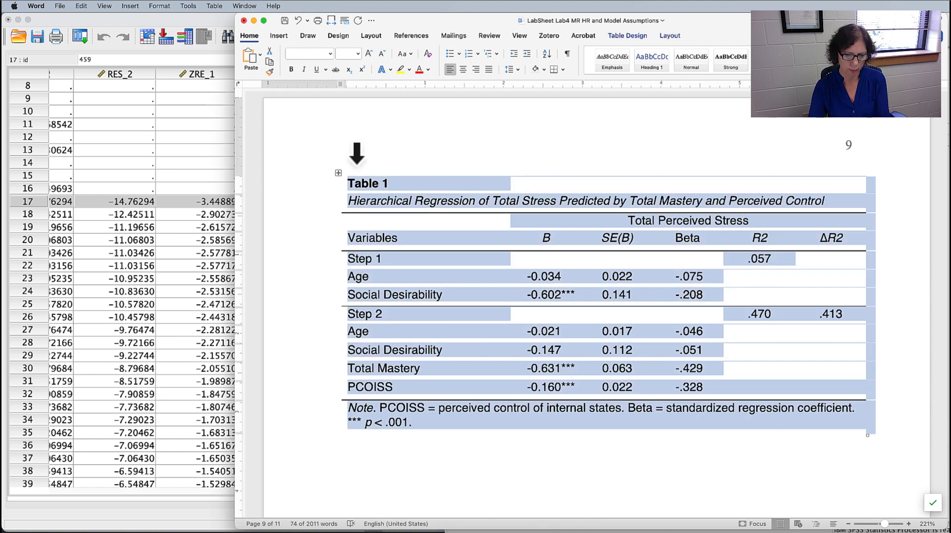
key(Delete)
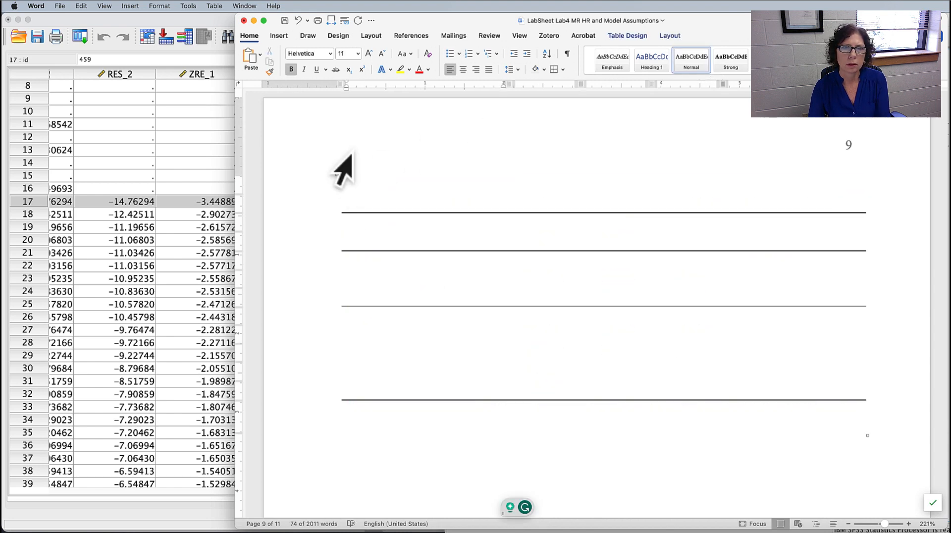
click(339, 173)
click(670, 36)
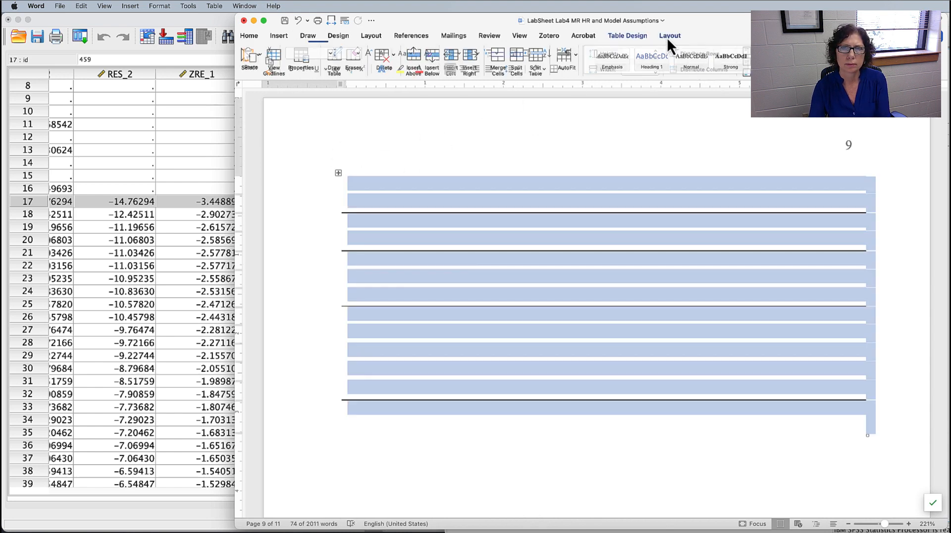
click(387, 55)
click(403, 110)
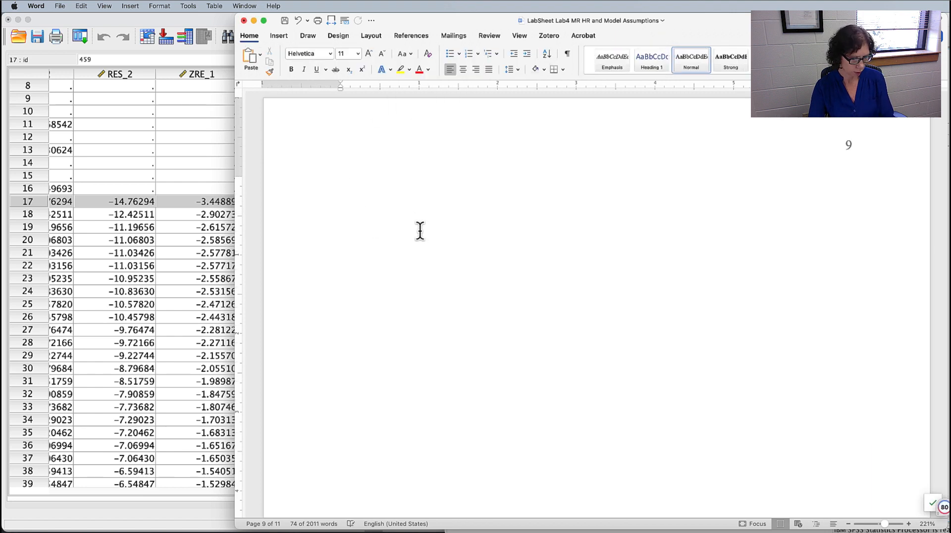
- Paste the copied Table 2 on page 9 and AutoFit it to the window
key(super+v)
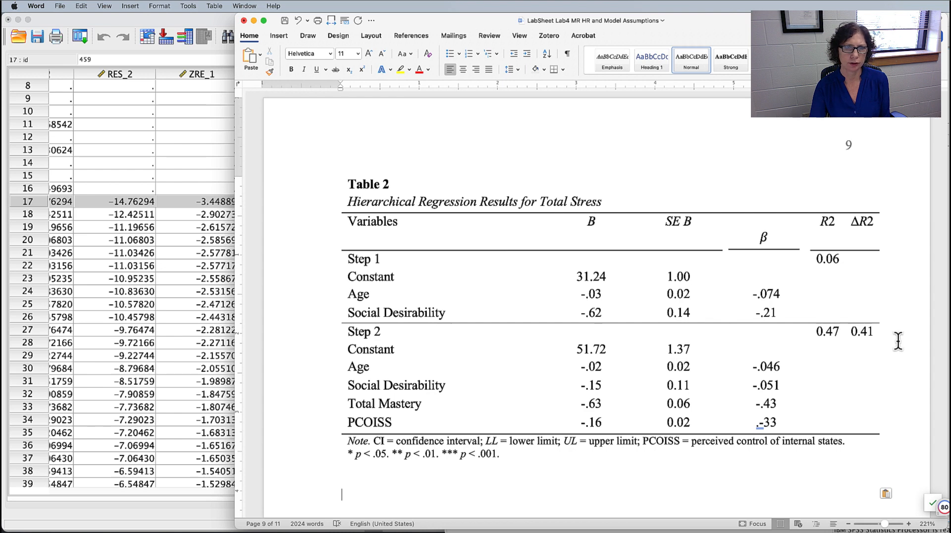
click(358, 158)
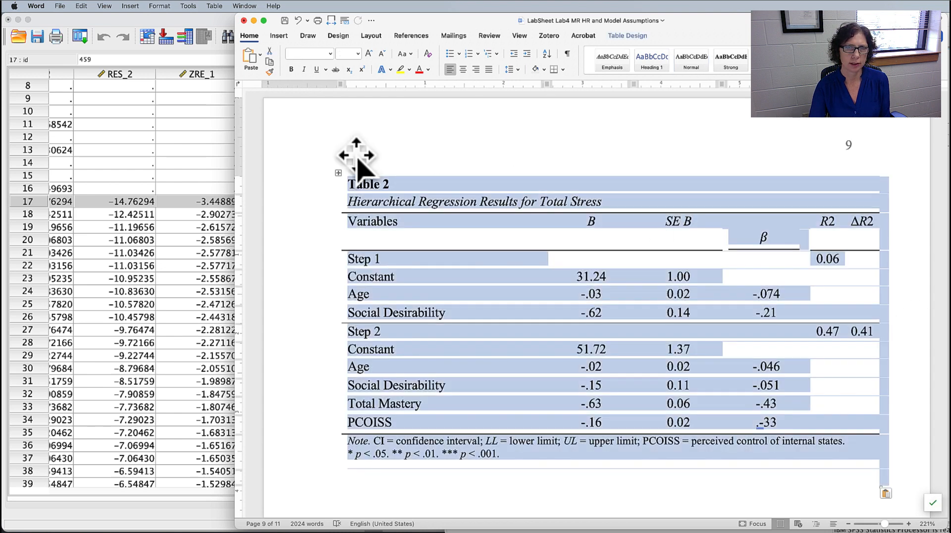
click(670, 35)
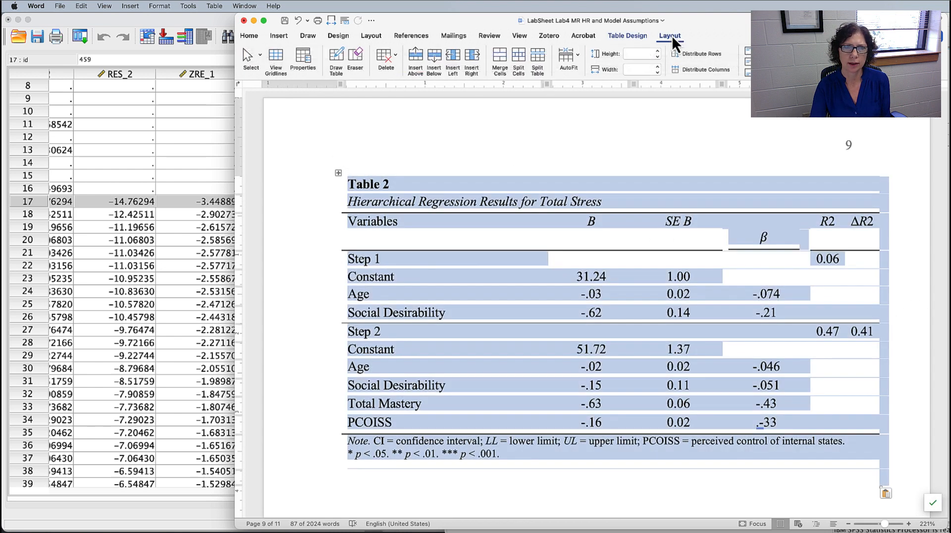
click(570, 62)
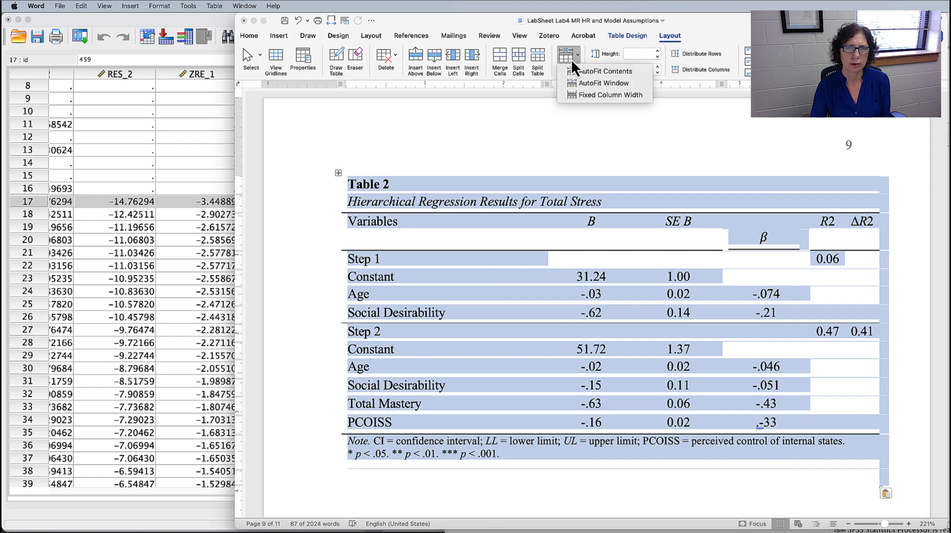
click(585, 90)
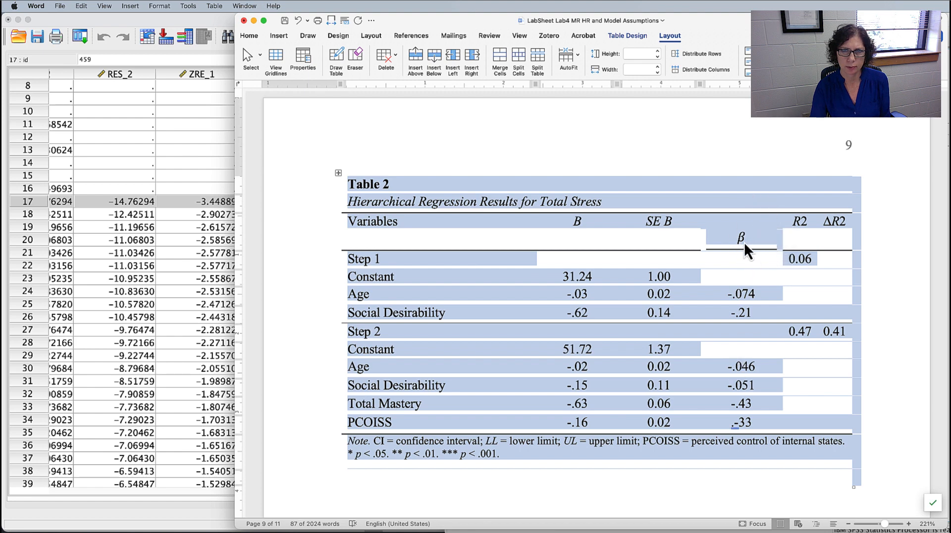
- Delete the small nested table containing the β heading from Table 2's header row
click(732, 250)
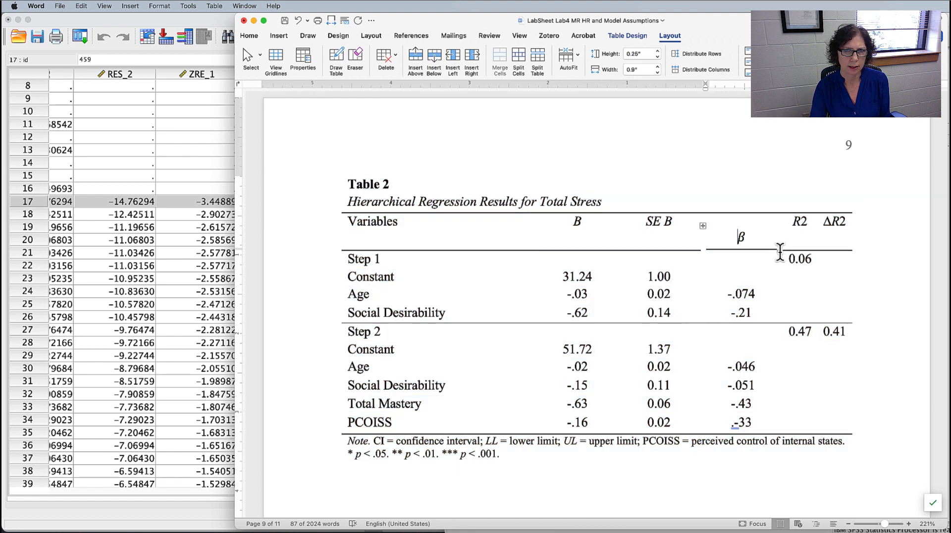
click(703, 225)
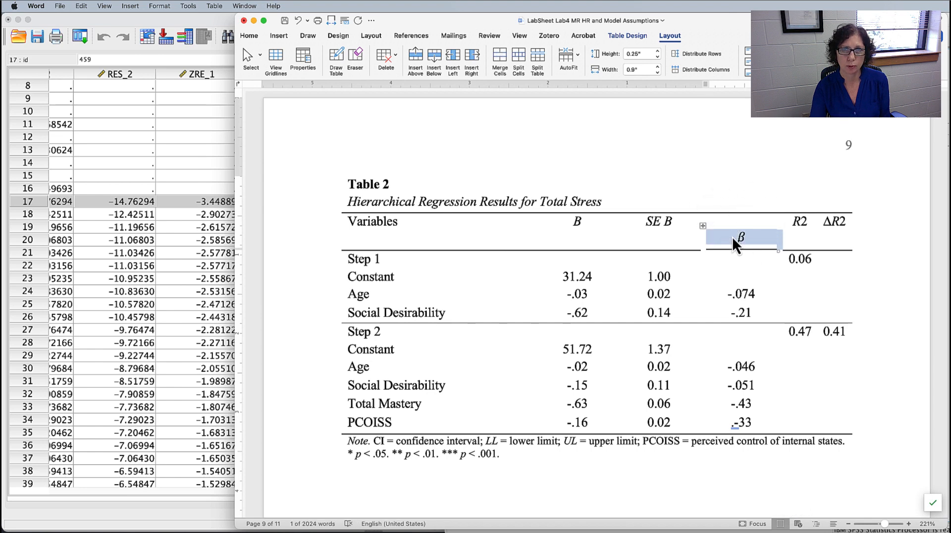
click(672, 39)
click(672, 39)
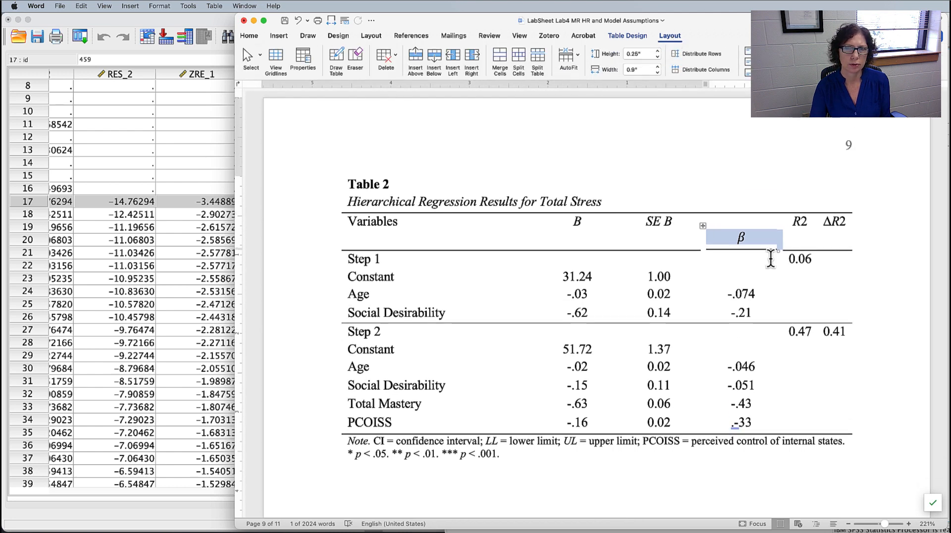
click(396, 64)
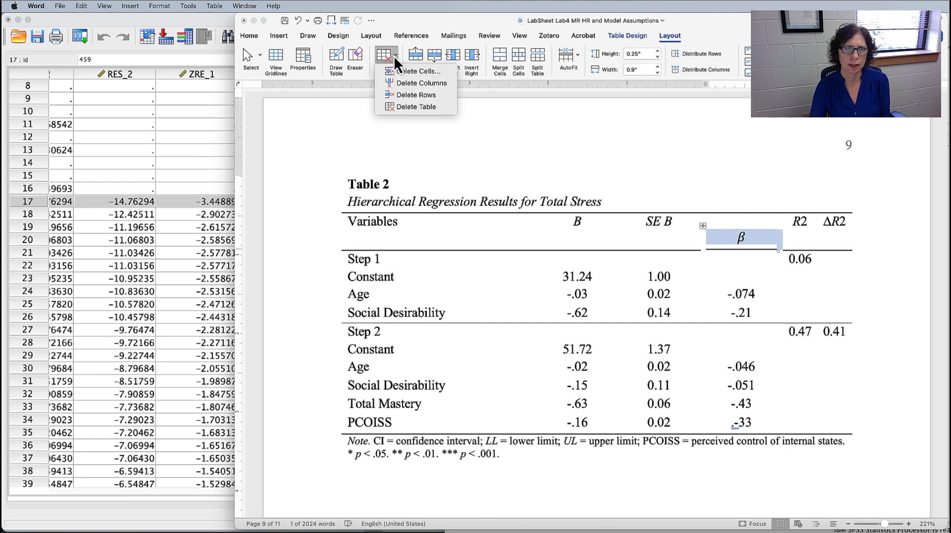
click(404, 109)
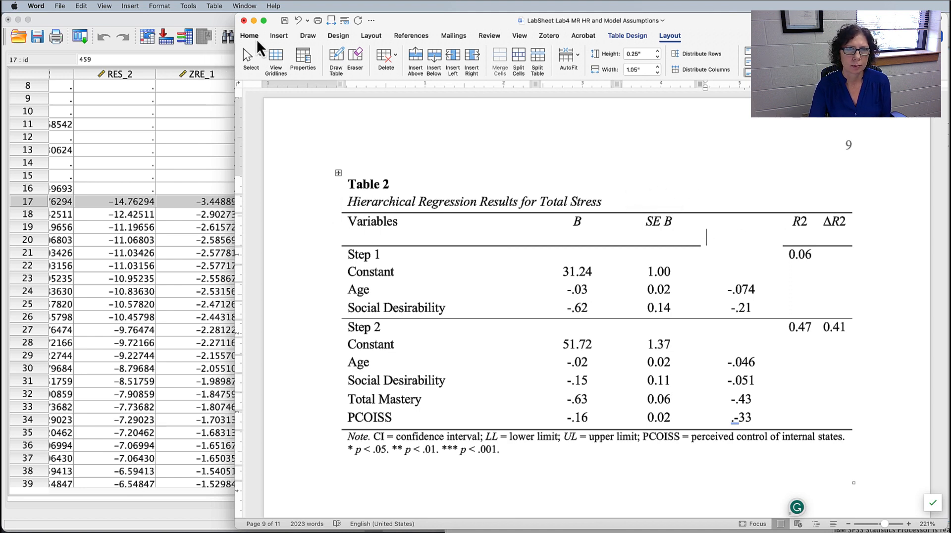
- Show the formatting marks and remove the extra paragraph from the empty β header cell
click(249, 36)
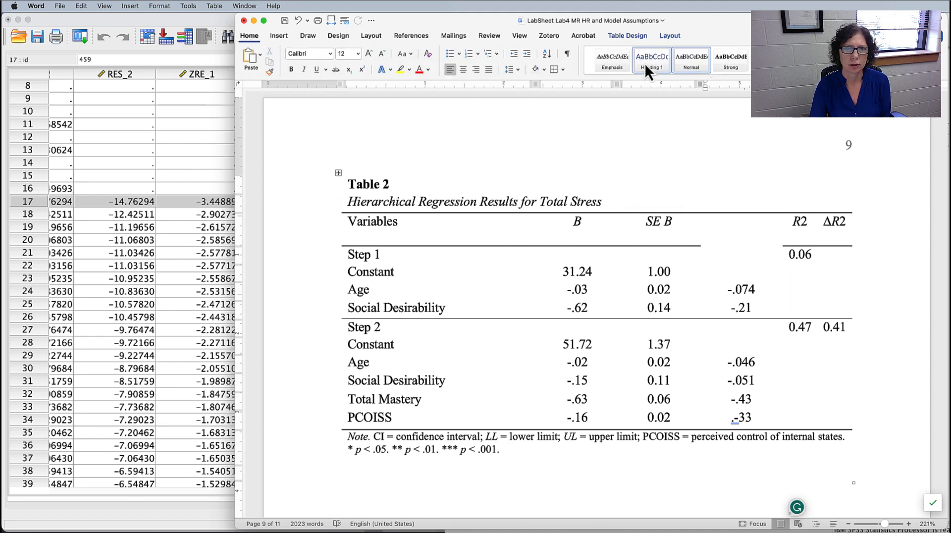
click(567, 53)
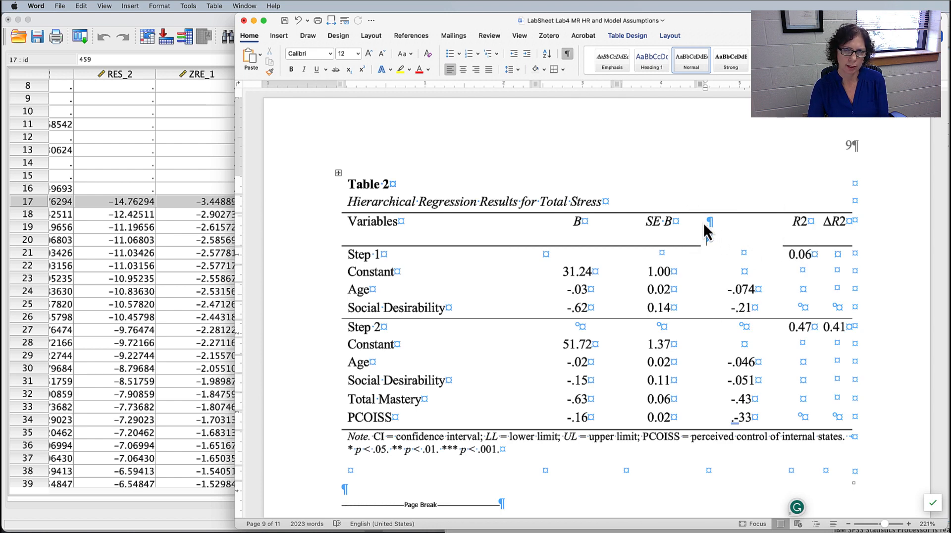
key(BackSpace)
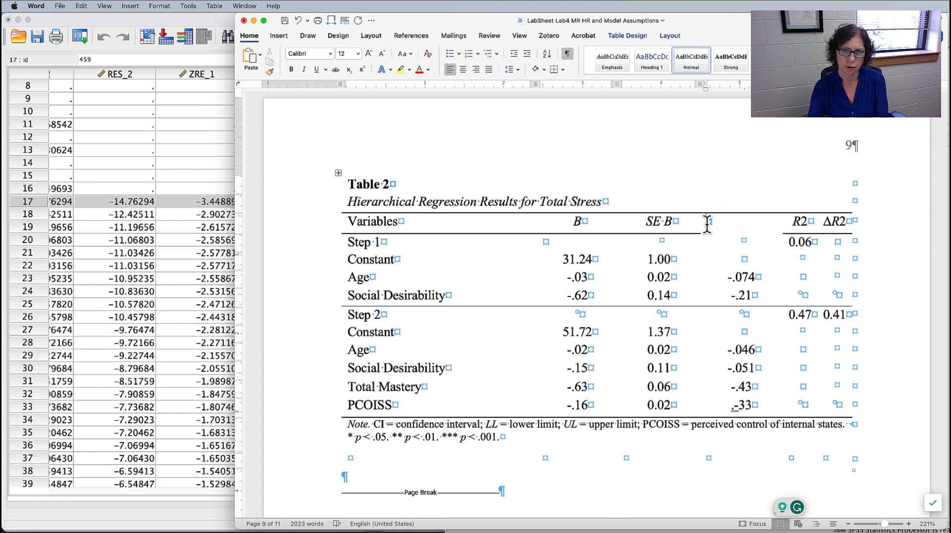
- Apply a bottom border and a top border across Table 2's Variables header row
click(351, 208)
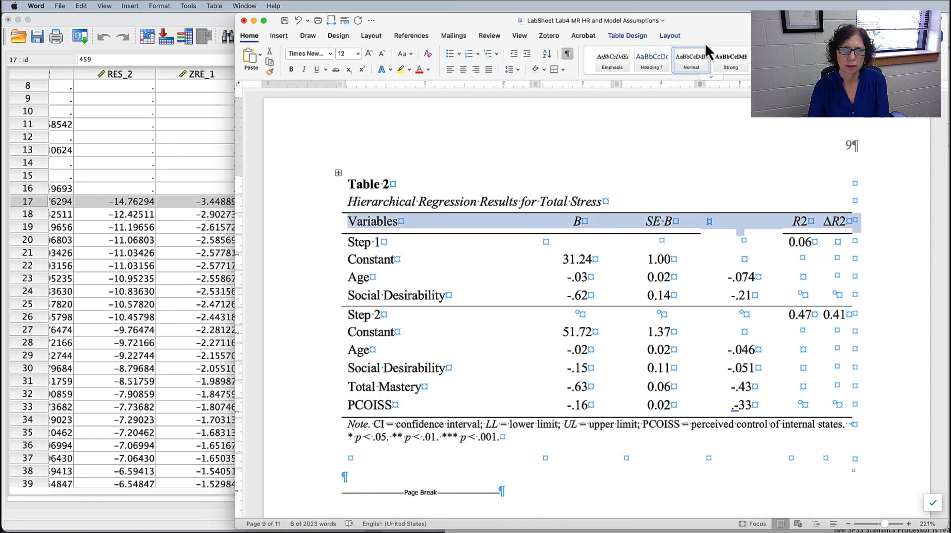
click(671, 39)
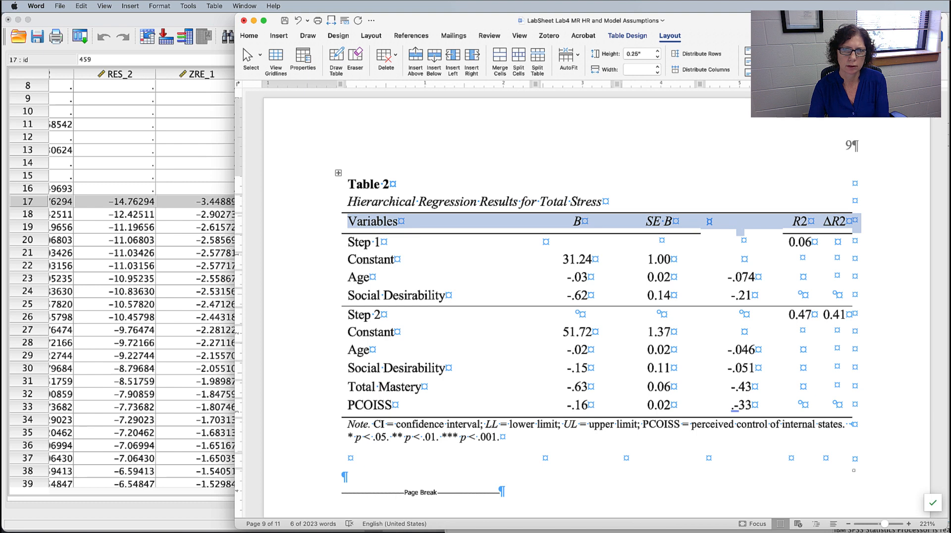
click(746, 227)
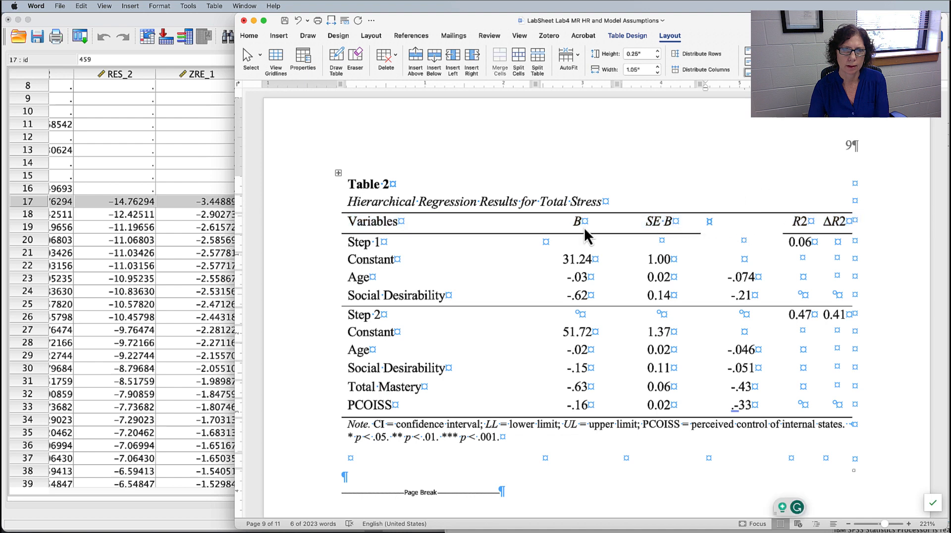
click(339, 226)
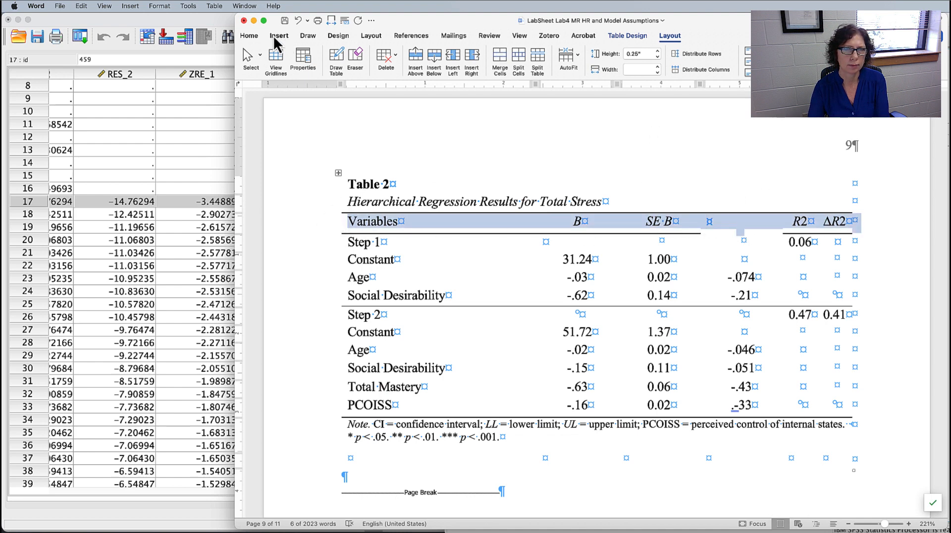
click(250, 36)
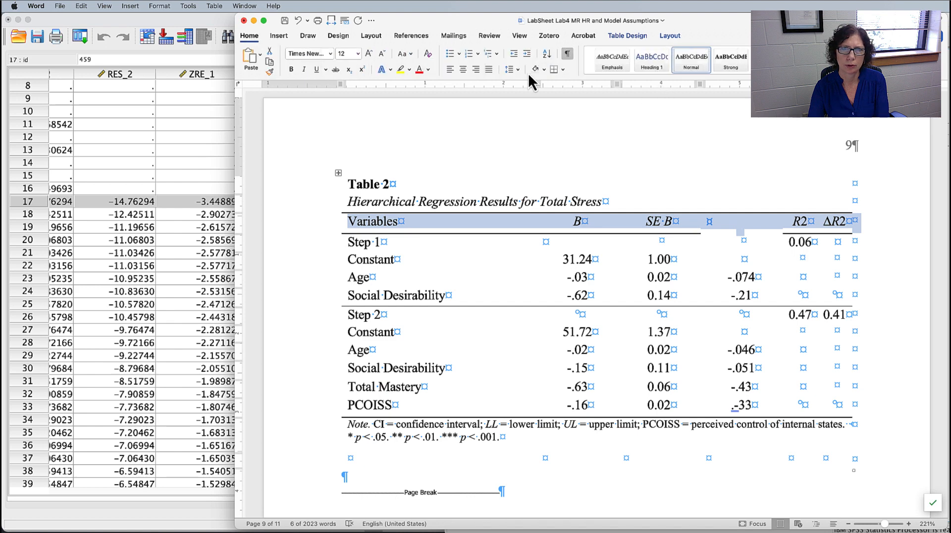
click(562, 70)
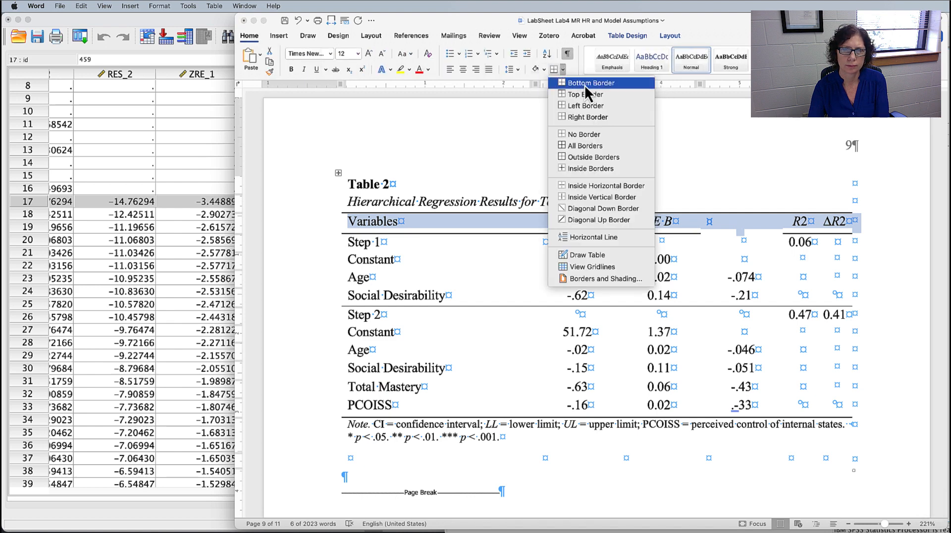
click(584, 84)
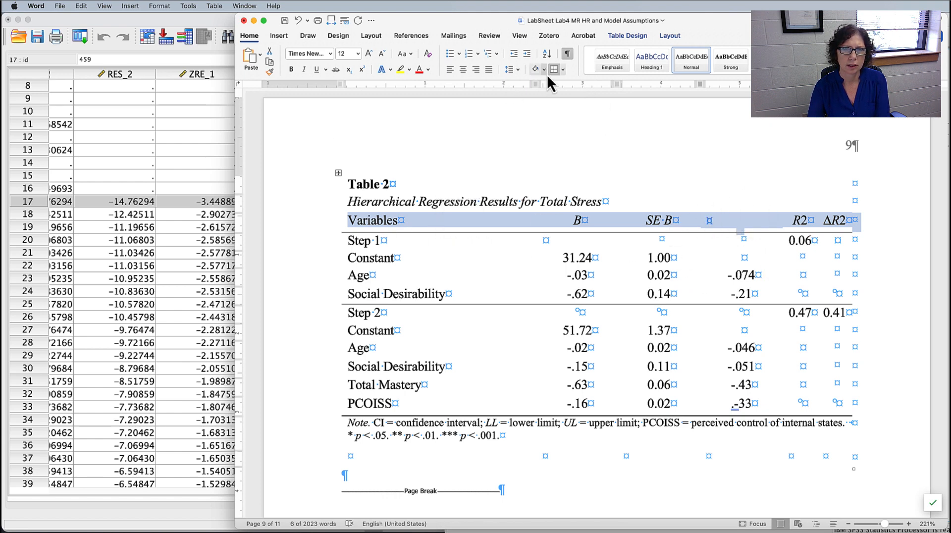
click(563, 69)
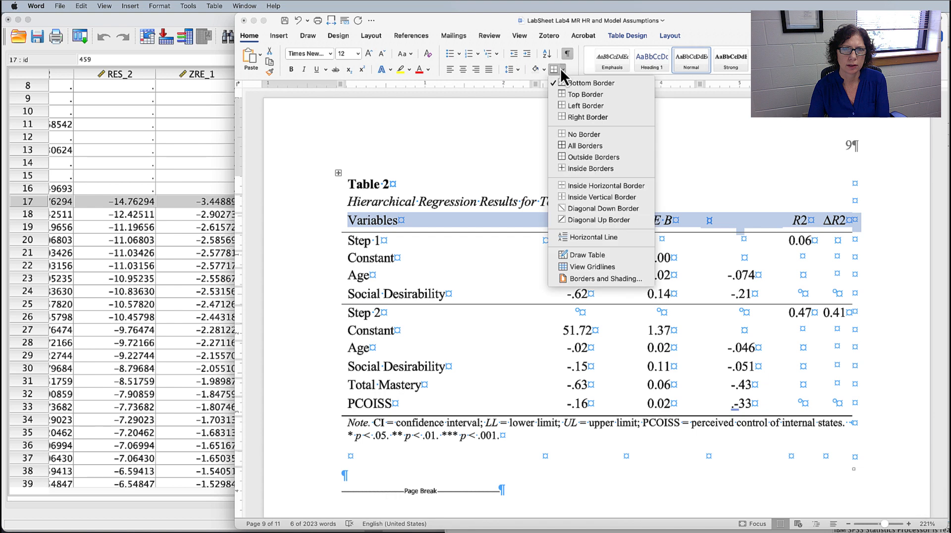
click(578, 94)
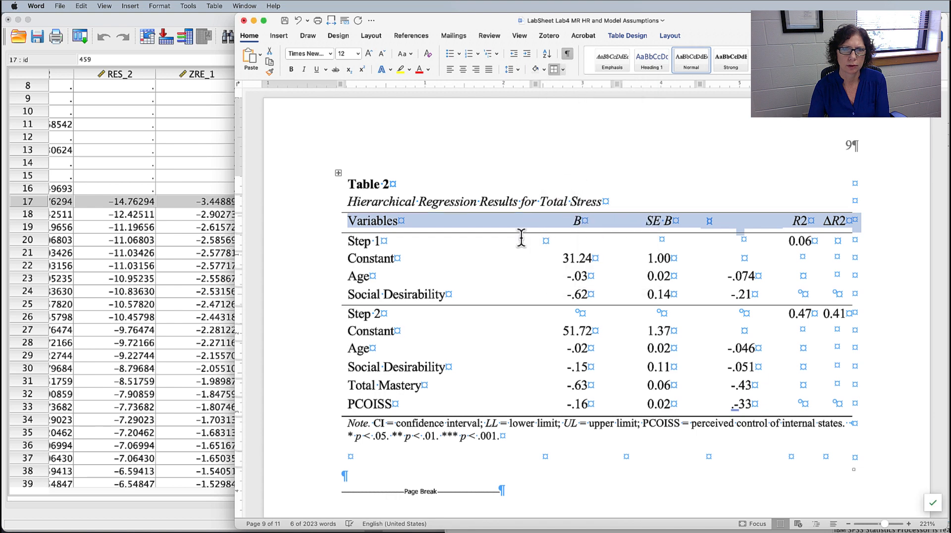
- Insert an equation containing the symbol β in the empty paragraph below Table 2
click(432, 262)
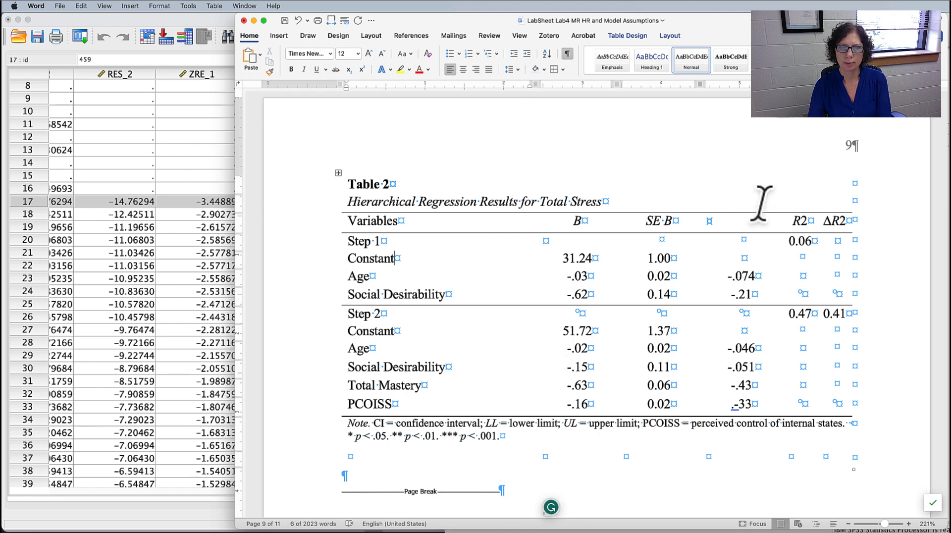
click(358, 477)
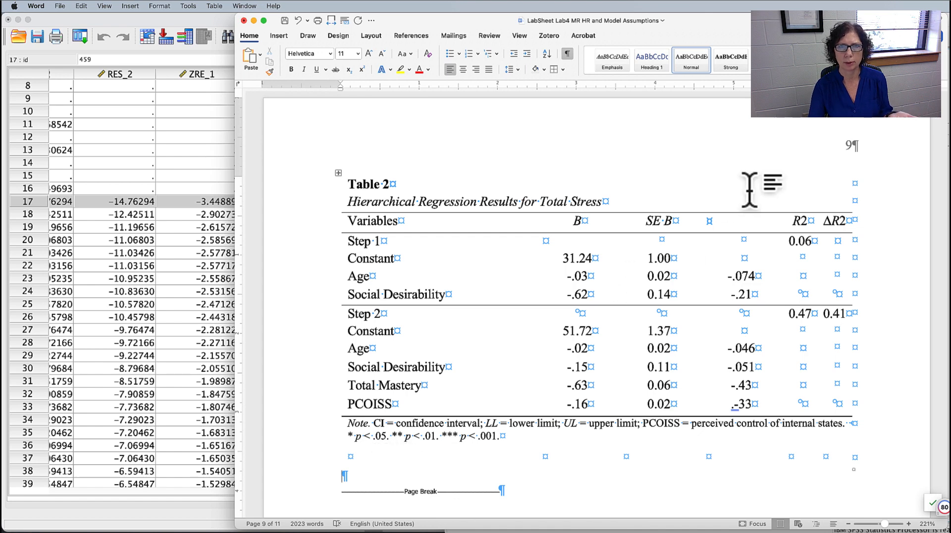
click(750, 220)
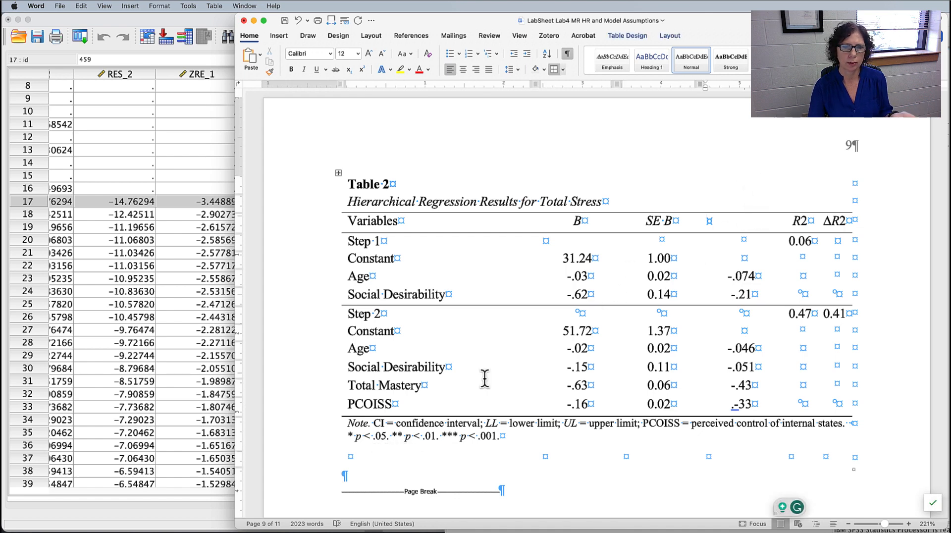
click(354, 477)
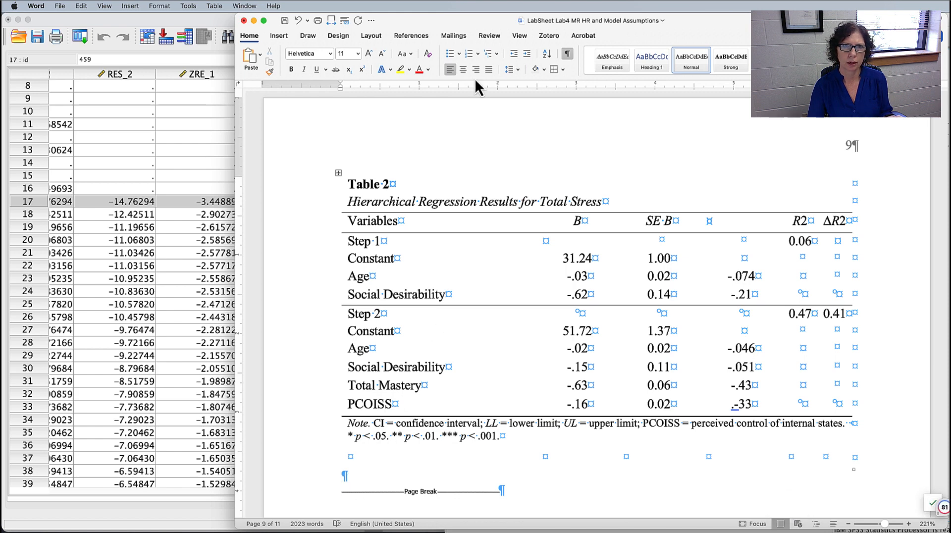
click(279, 36)
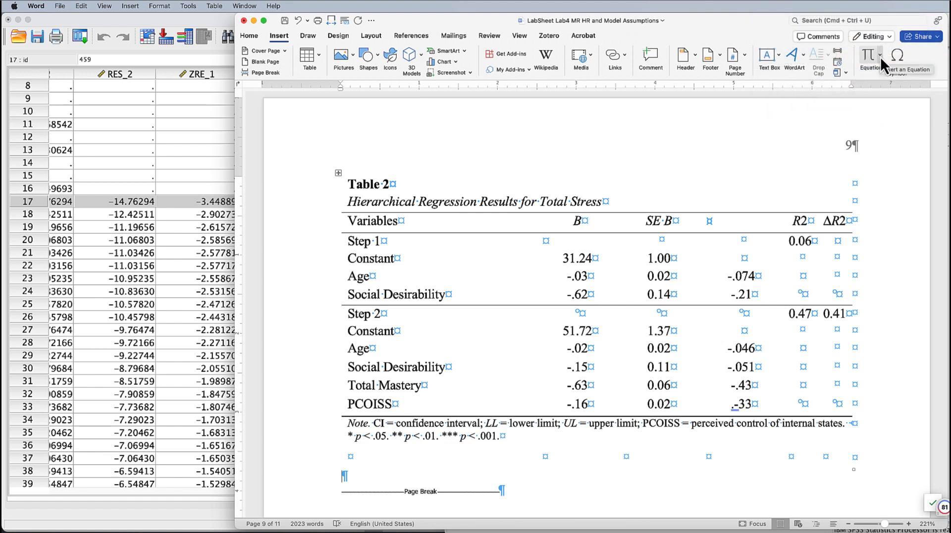
click(871, 64)
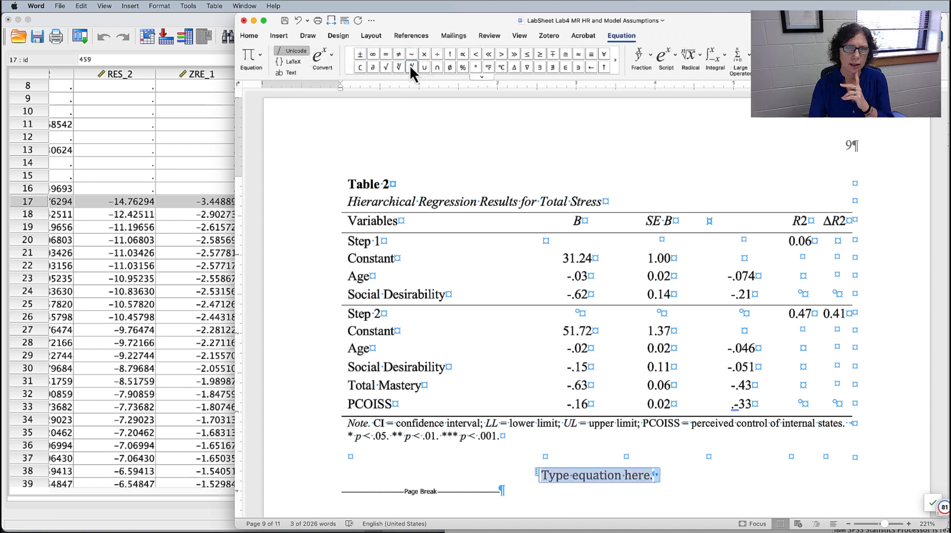
click(615, 60)
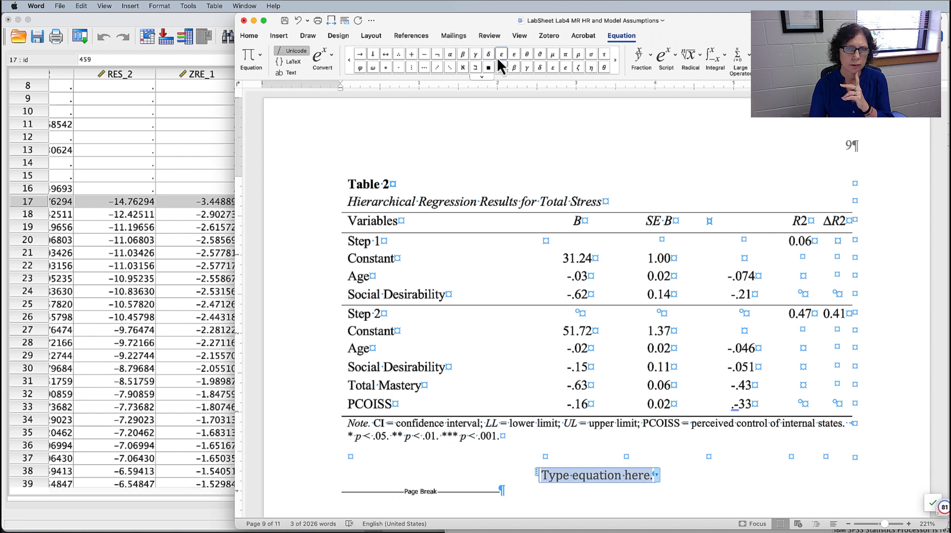
click(463, 55)
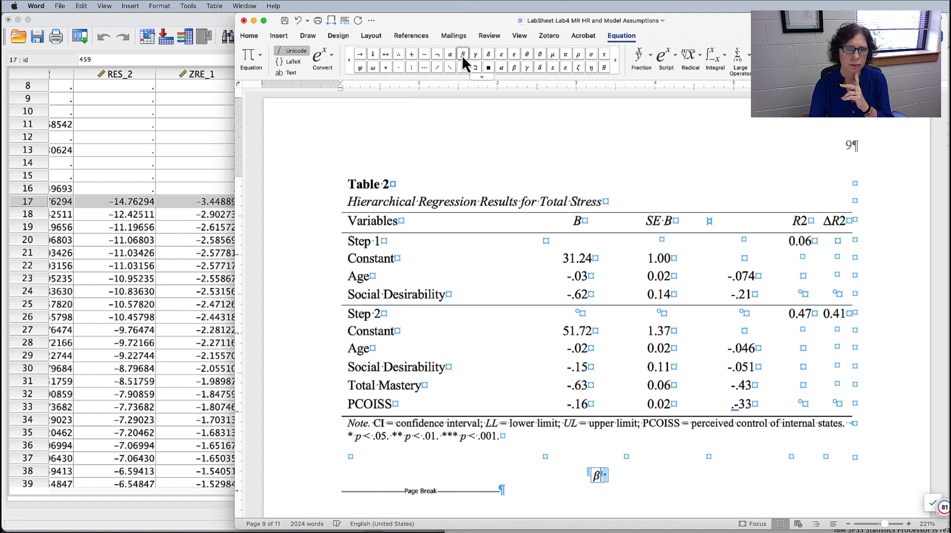
- Copy the β equation into Table 2's empty header cell after SE B, remove the extra paragraph and center the symbol
click(799, 470)
key(super+c)
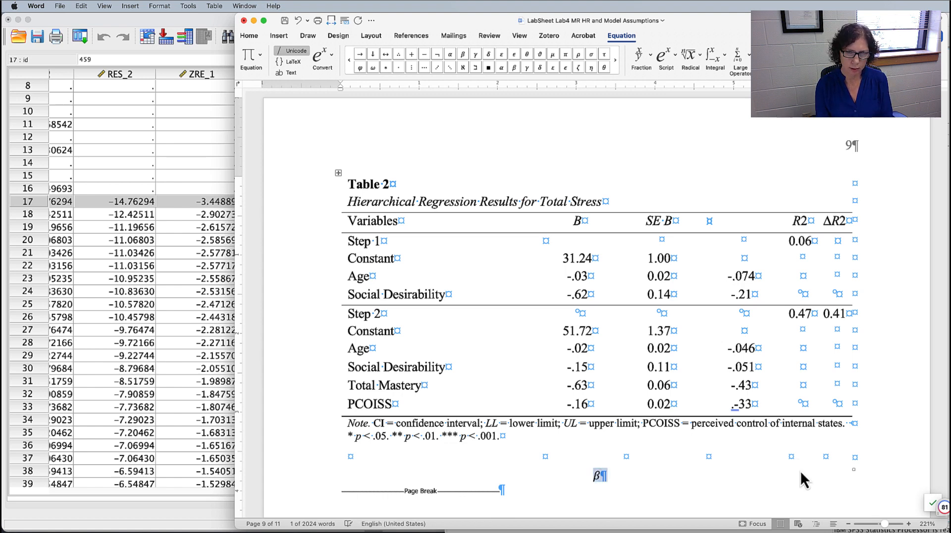
click(599, 479)
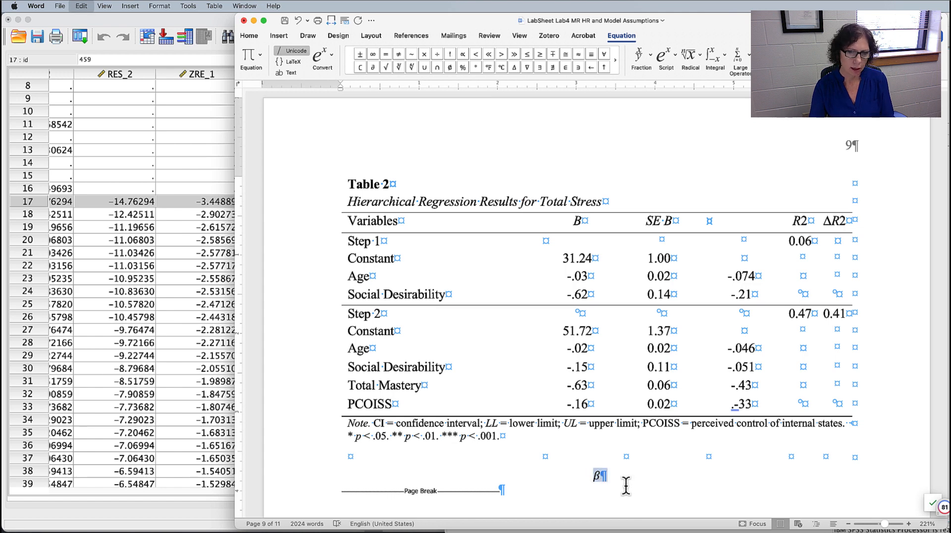
click(757, 207)
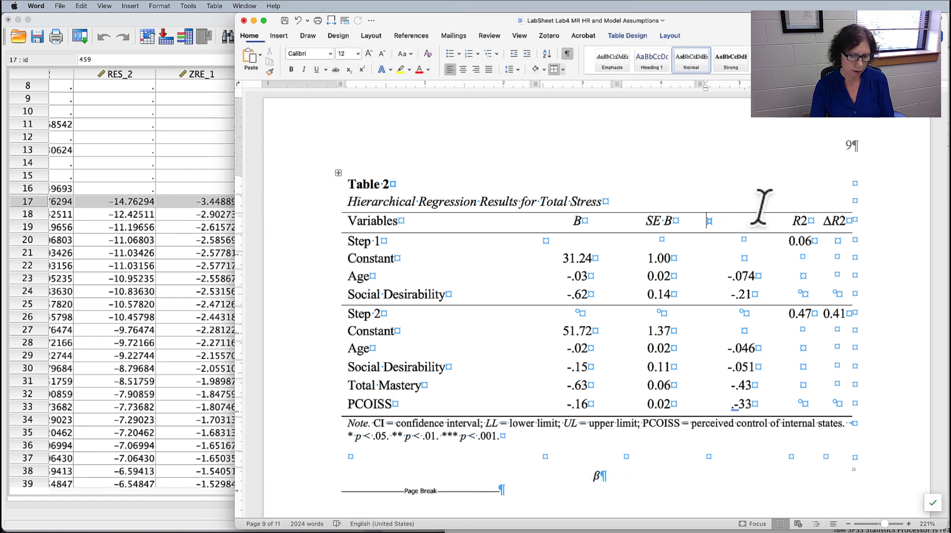
key(super+v)
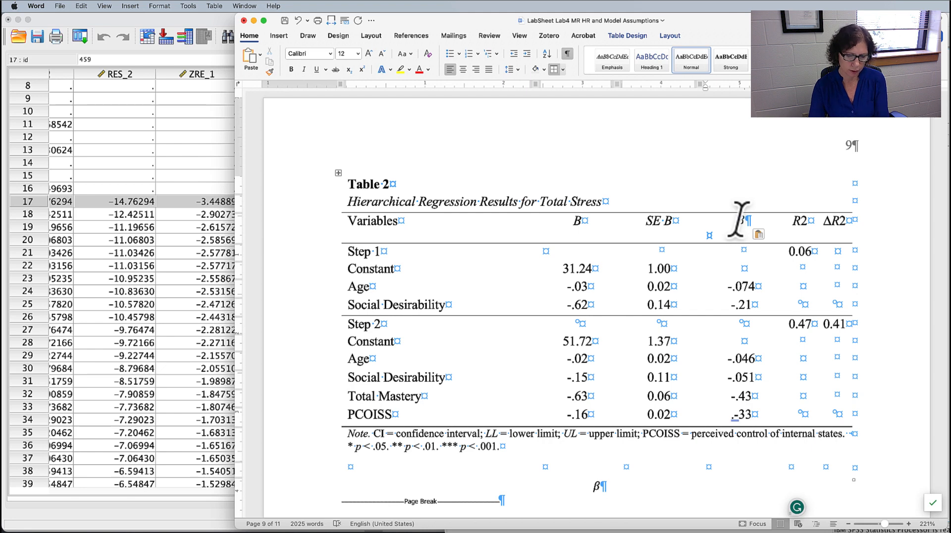
key(BackSpace)
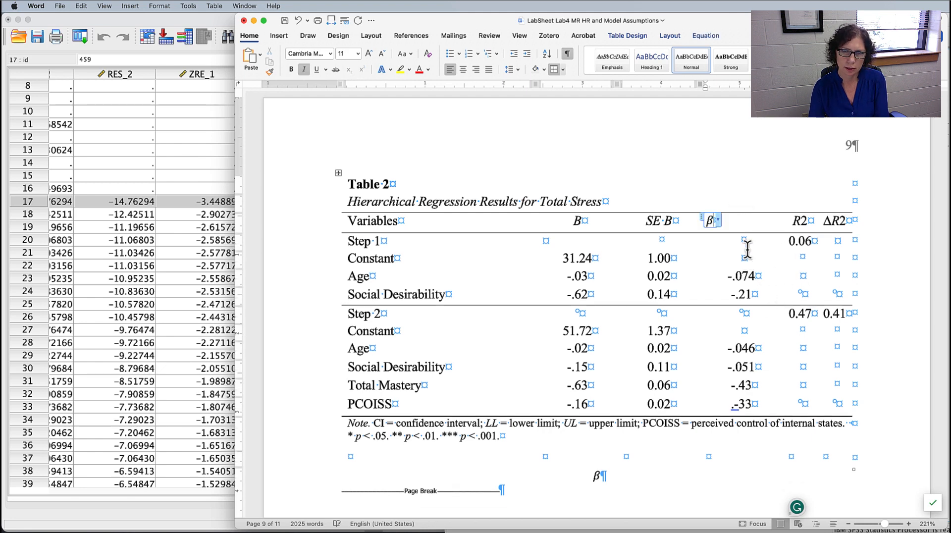
double_click(760, 205)
key(Right)
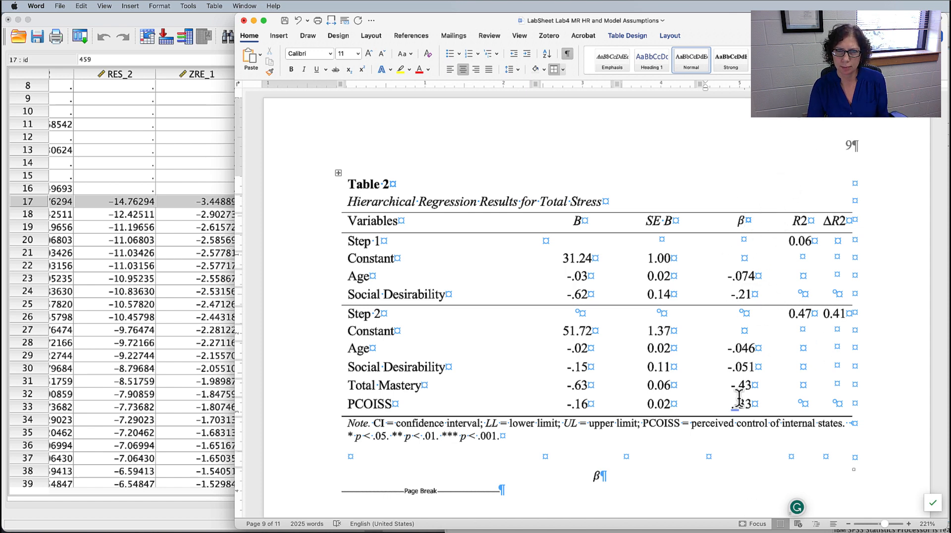
click(740, 218)
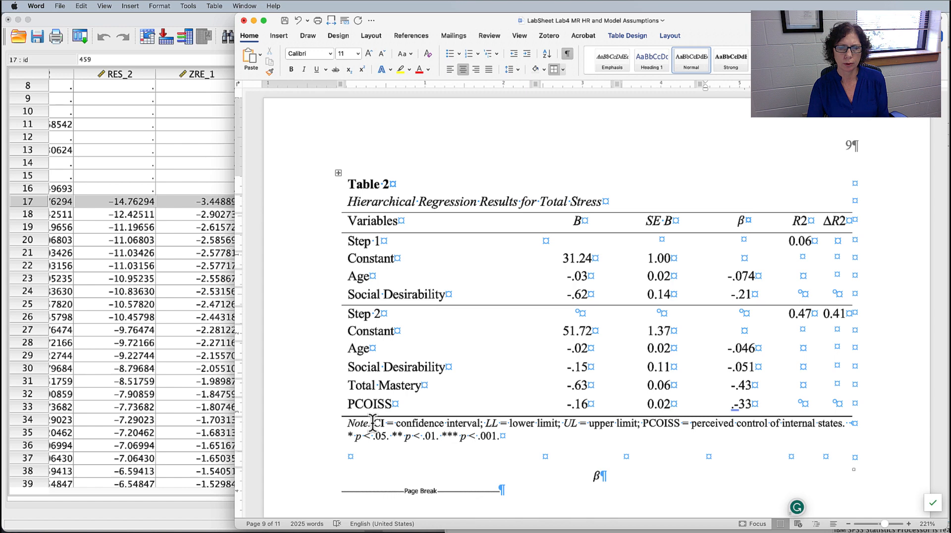
- Replace the CI, LL and UL definitions in Table 2's note with "β = standardized regression coefficient.", leaving the definition text after β non-italic
drag(372, 422, 638, 424)
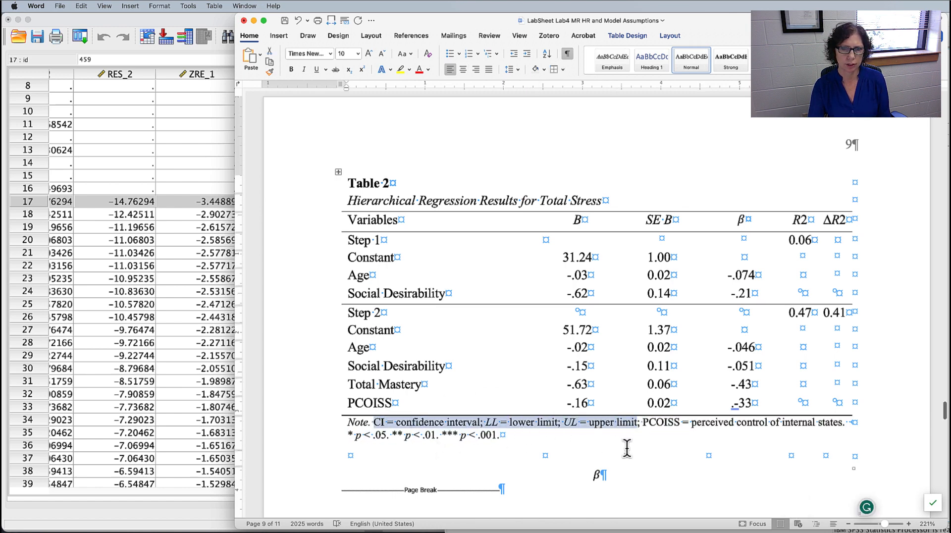
key(BackSpace)
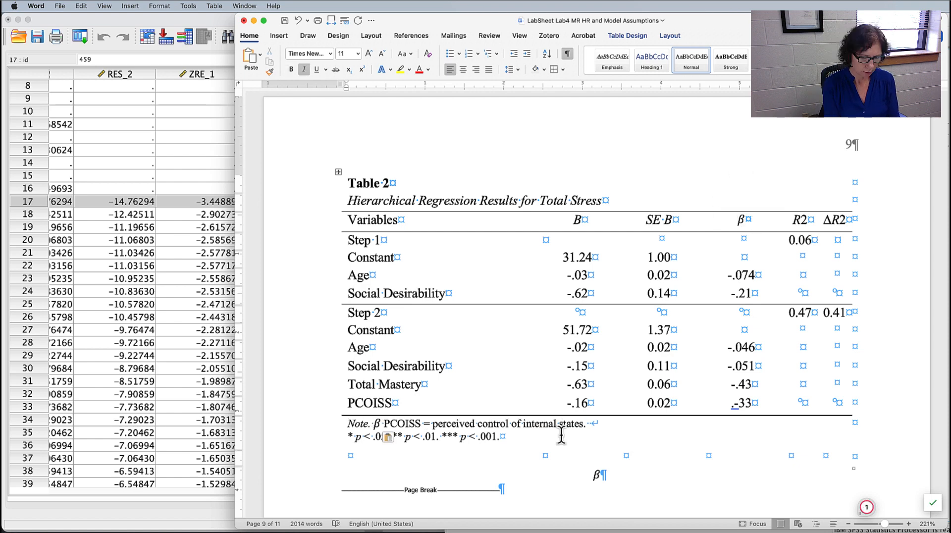
text(= )
text(standardiz)
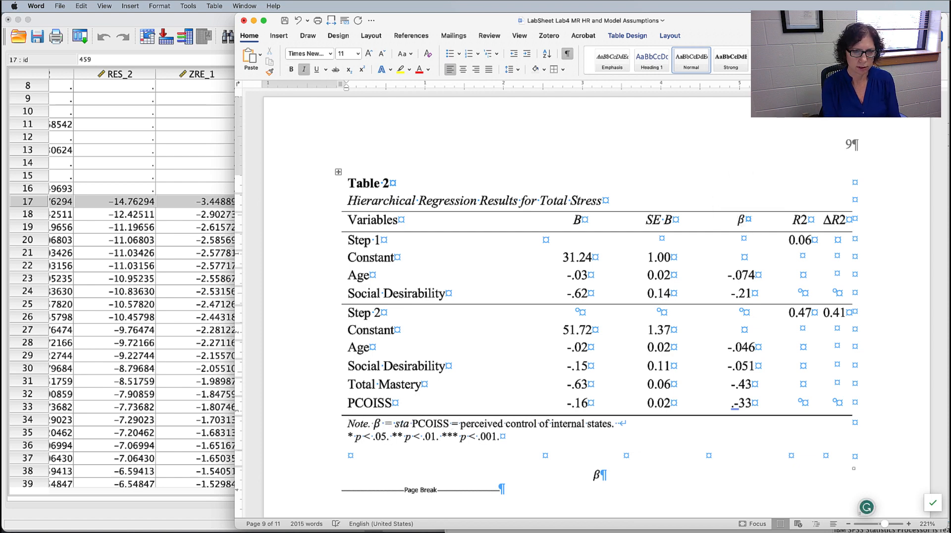
text(ed regressi)
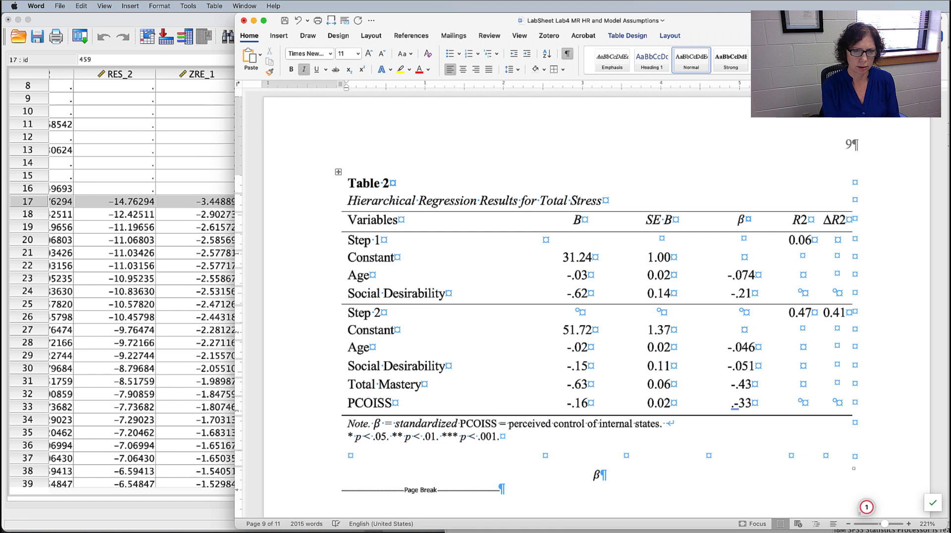
text(on coefficie)
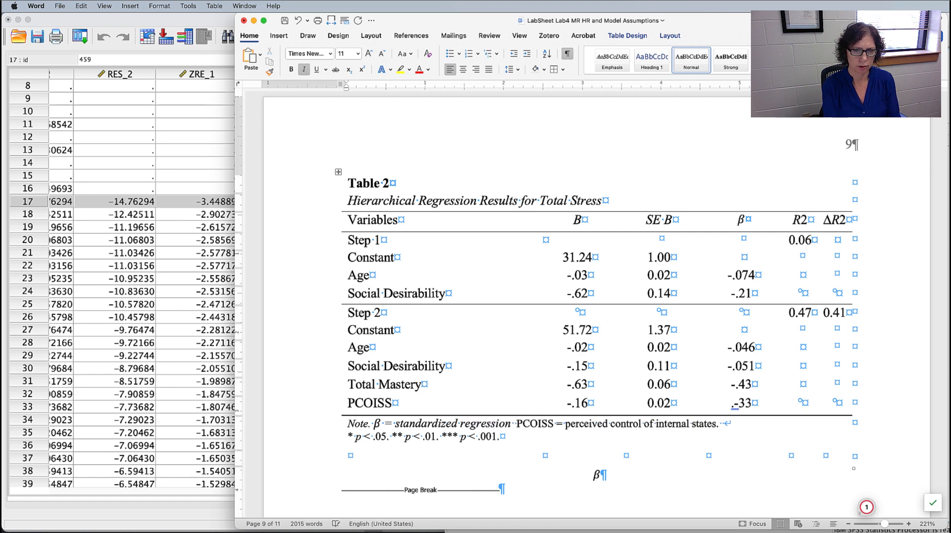
text(nt )
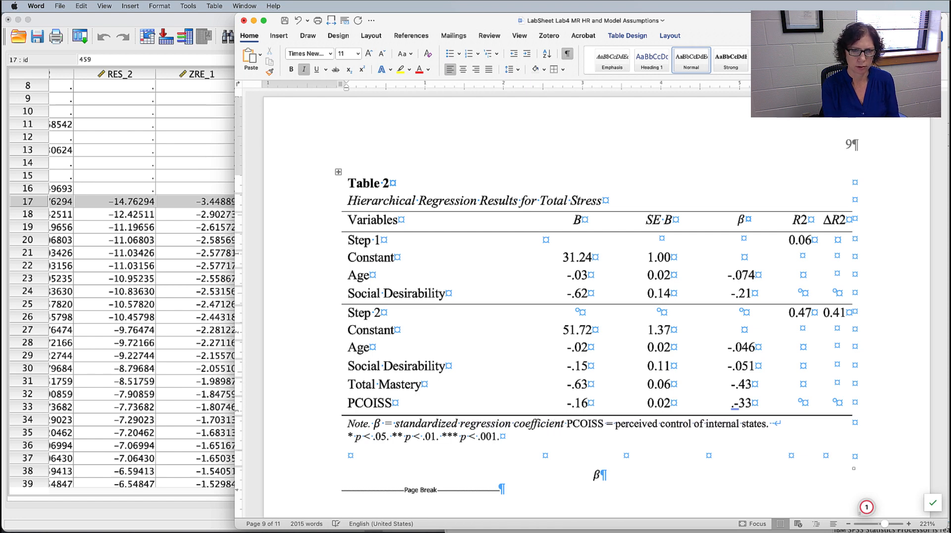
text(.)
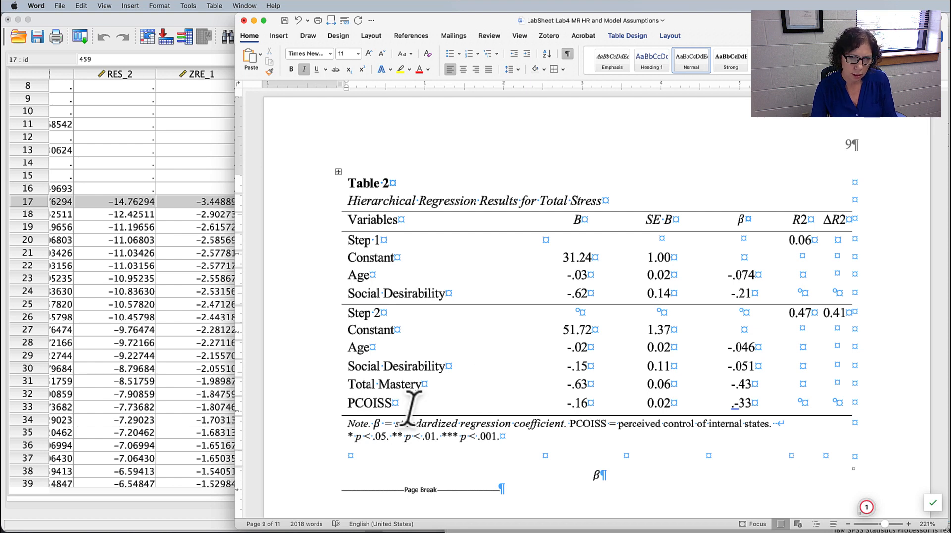
drag(385, 424, 570, 423)
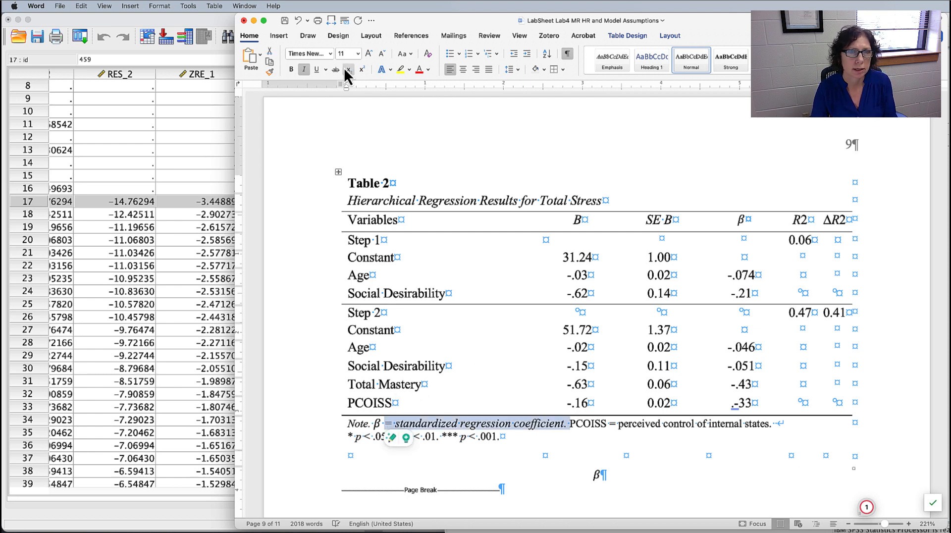
click(304, 70)
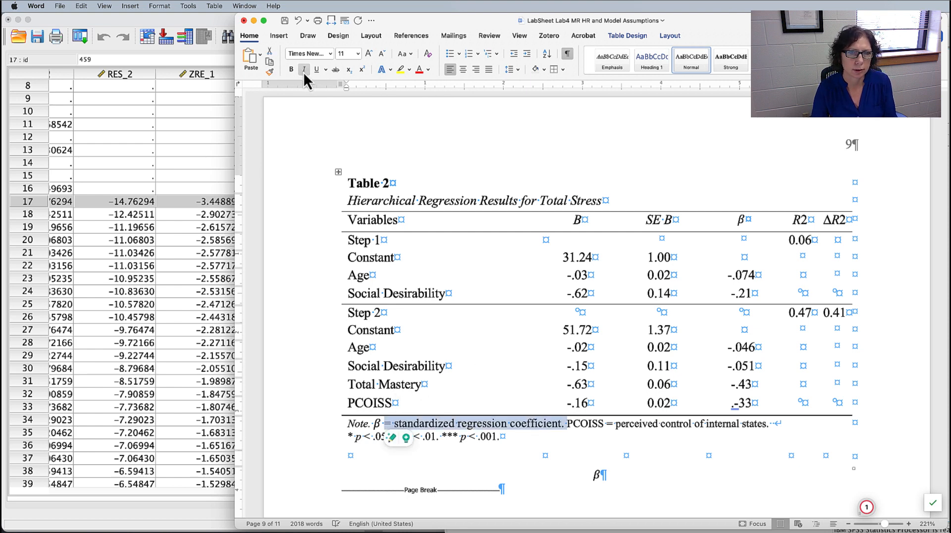
- Add "B = unstandardized regression coefficient." before the β definition in Table 2's note, with B in italics and a space after "Note."
click(381, 424)
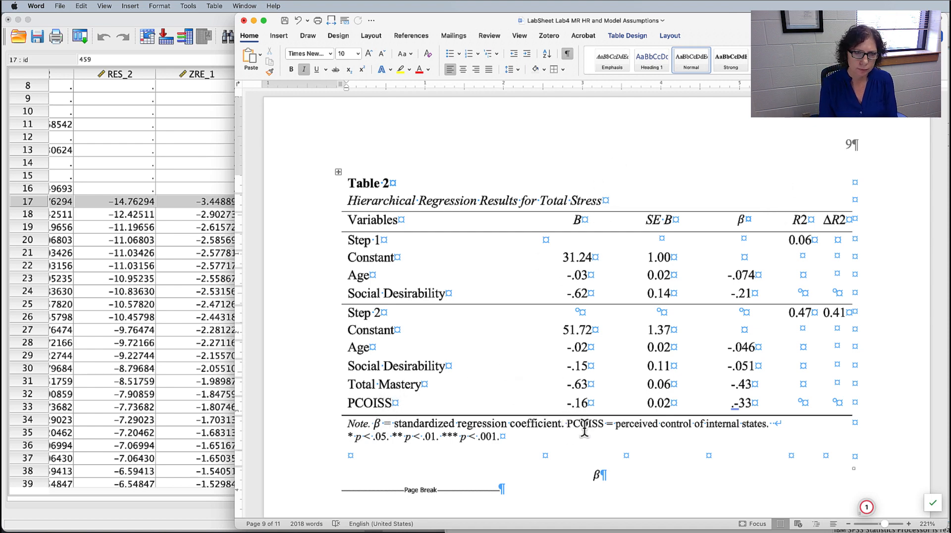
key(super+z)
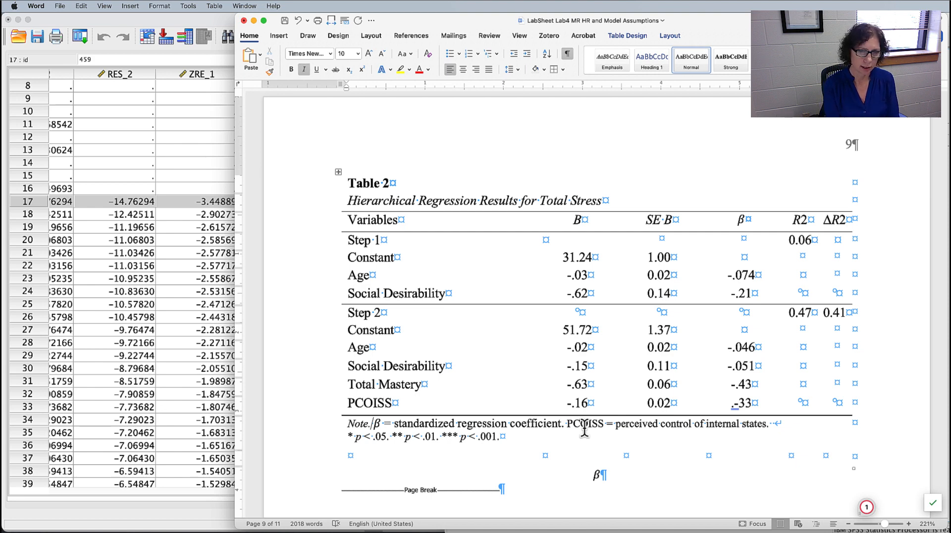
text(B)
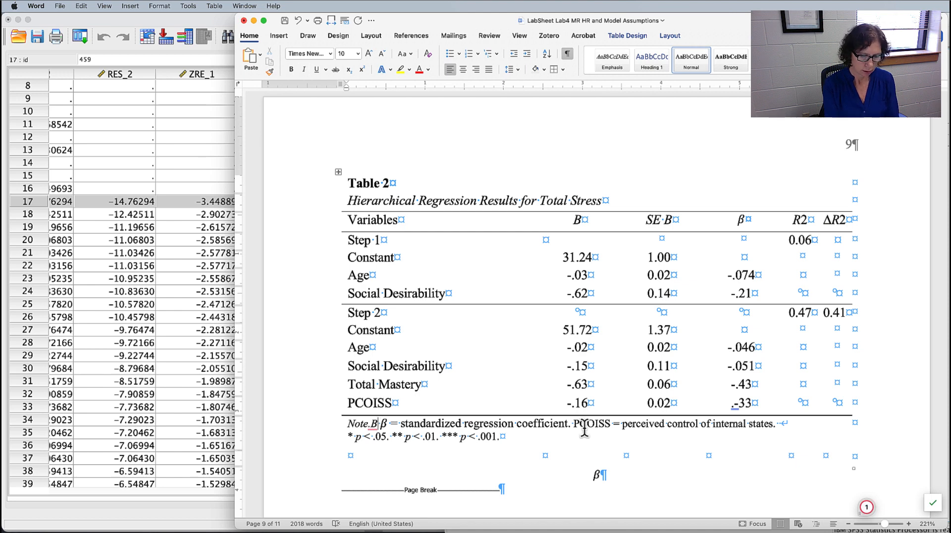
text( = und)
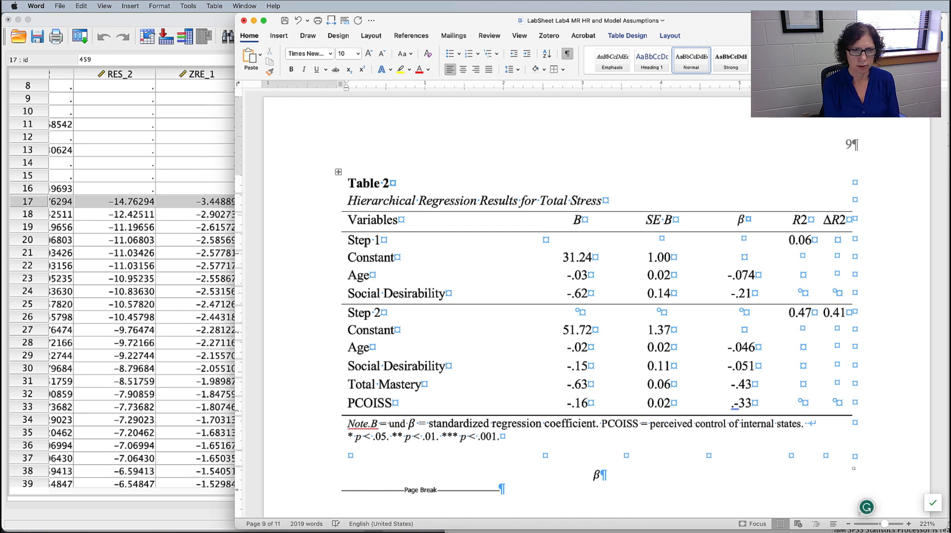
key(BackSpace)
text(stan)
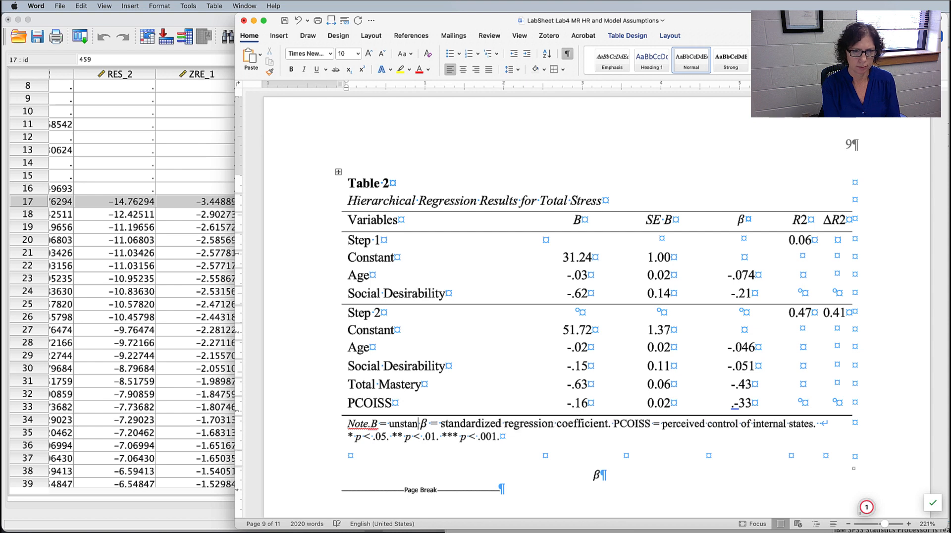
text(dardized regr)
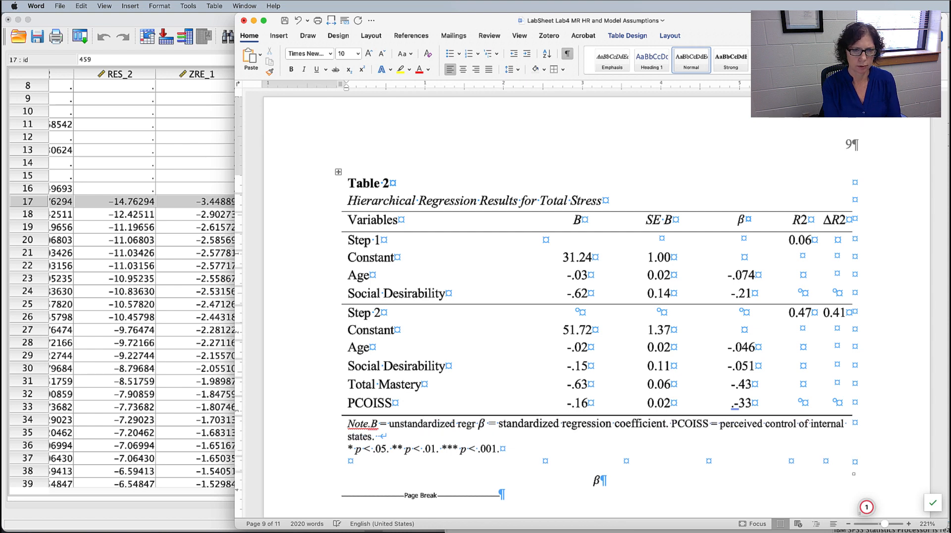
text(ession co)
text(efficent )
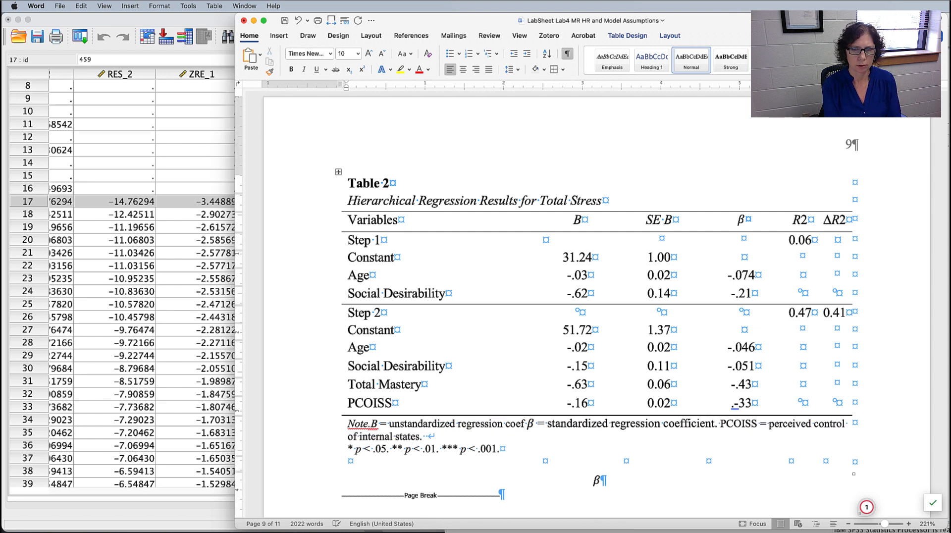
text(.)
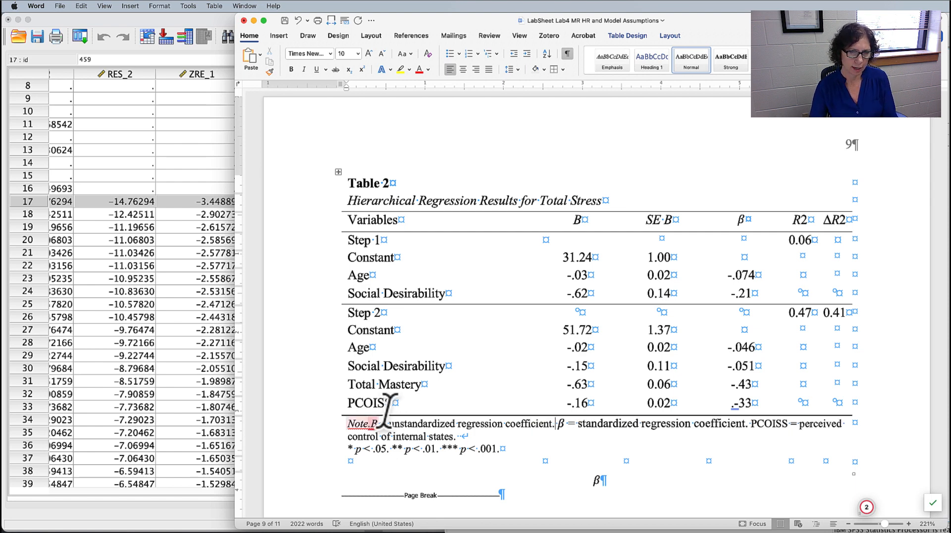
click(377, 424)
text(.)
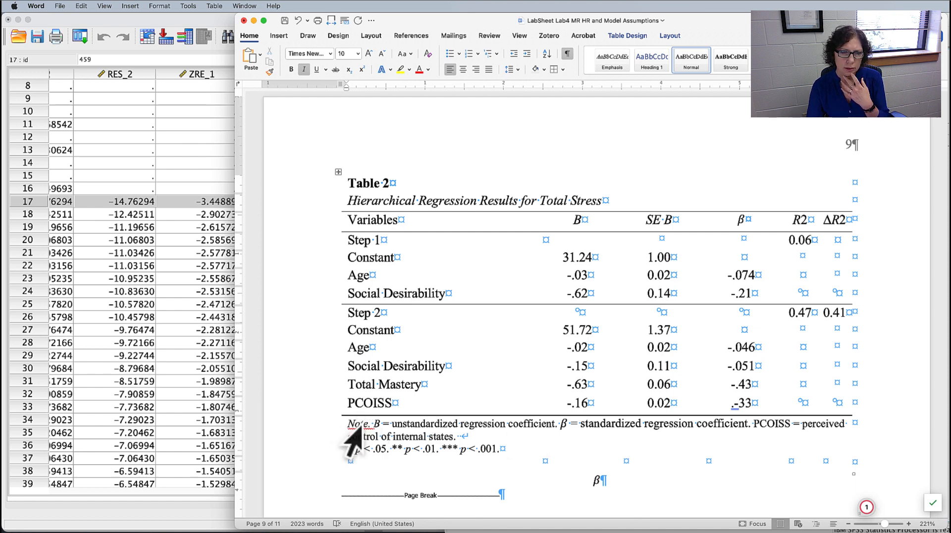
- Check the Step 2 significance levels in the SPSS Coefficients table and append *** to Total Mastery's and PCOISS's B values in Table 2
click(346, 435)
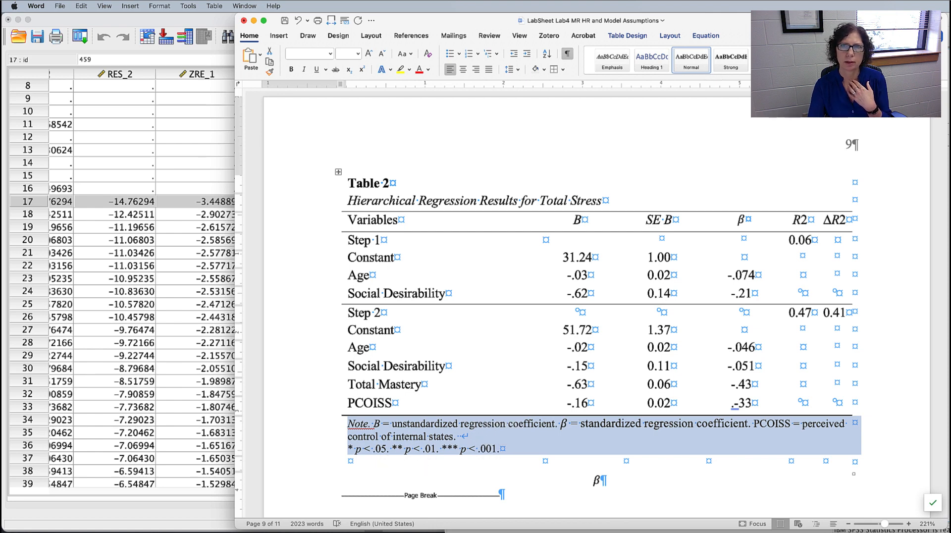
drag(770, 18, 529, 7)
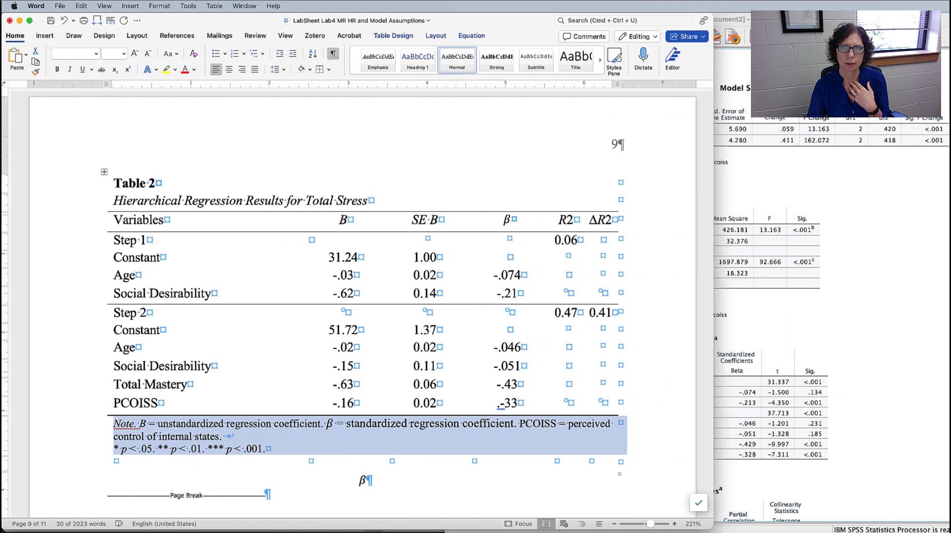
click(920, 348)
click(728, 439)
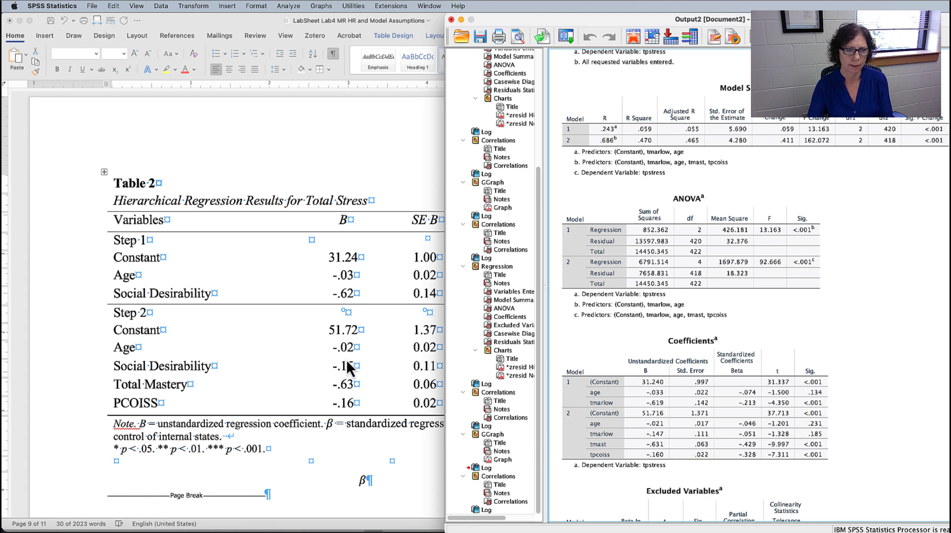
click(358, 384)
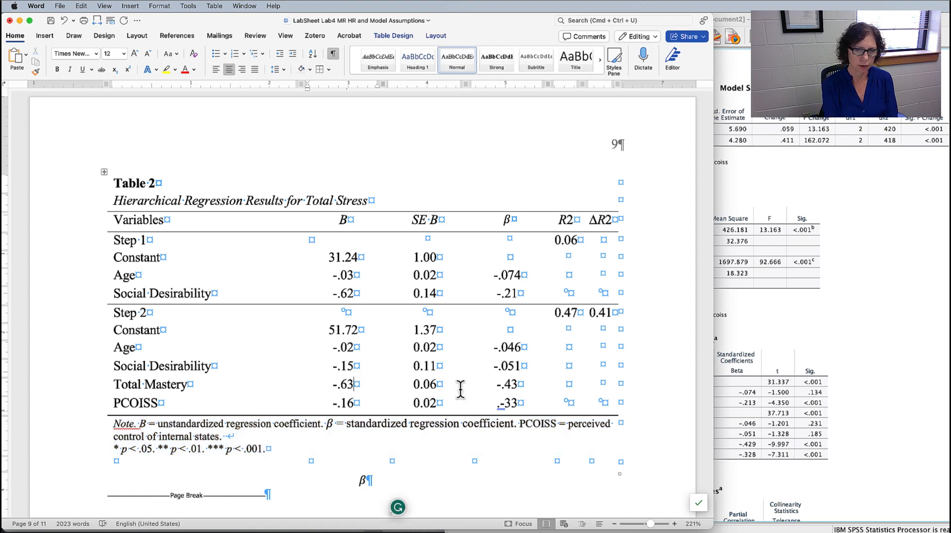
text(***)
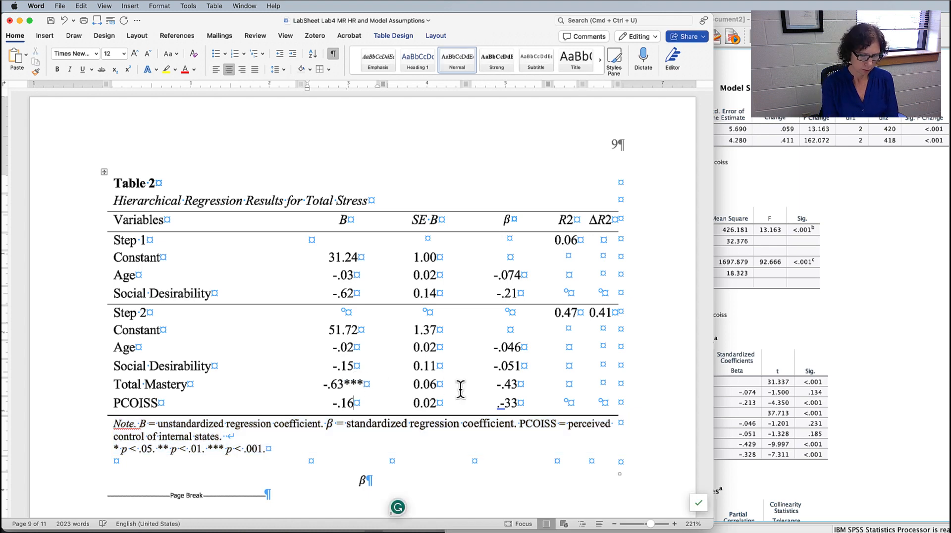
key(Down)
text(***)
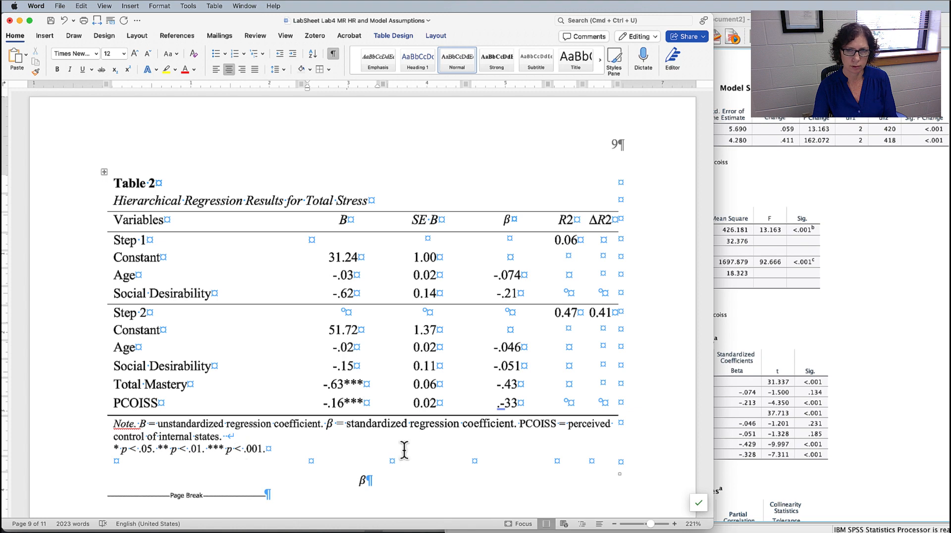
- Append *** to Step 1 Social Desirability's B value per the SPSS coefficients, and remove the * and ** definitions from Table 2's note
click(871, 436)
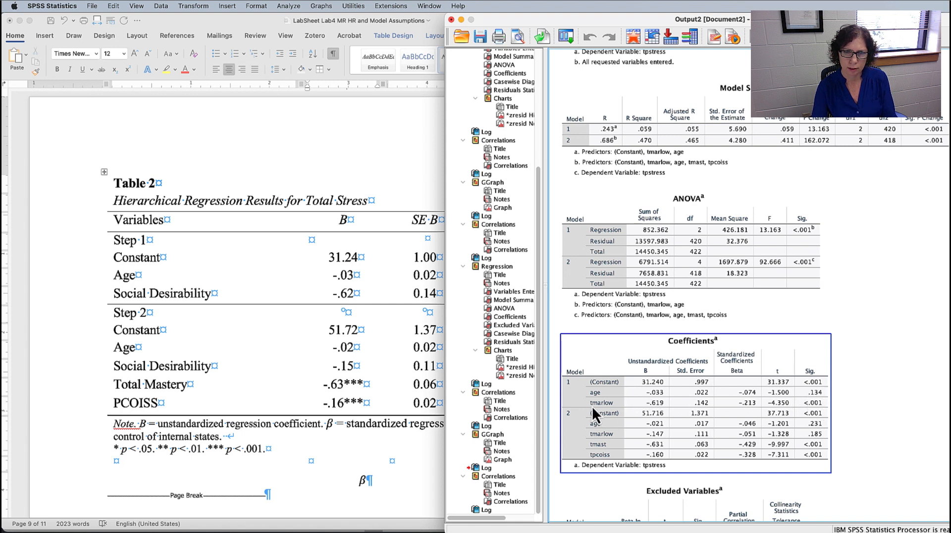
click(614, 406)
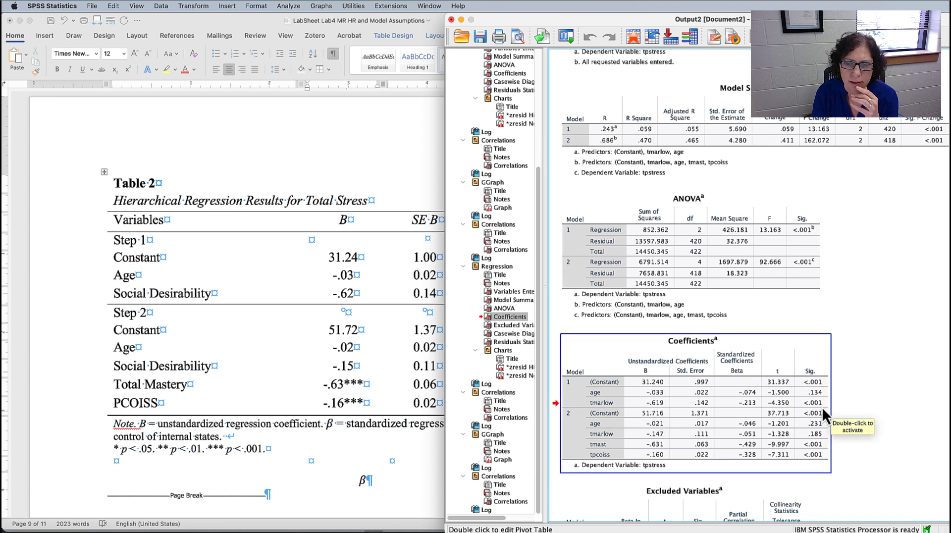
click(329, 299)
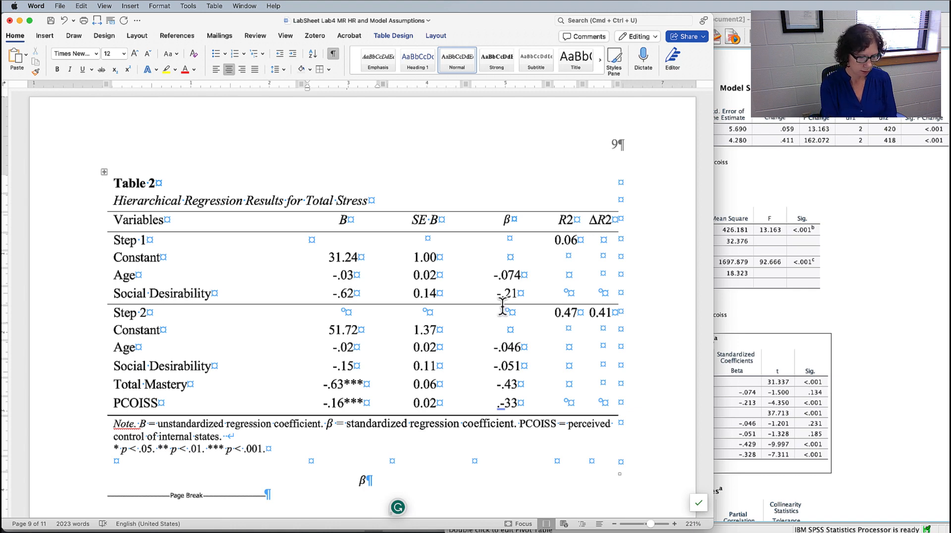
text(***)
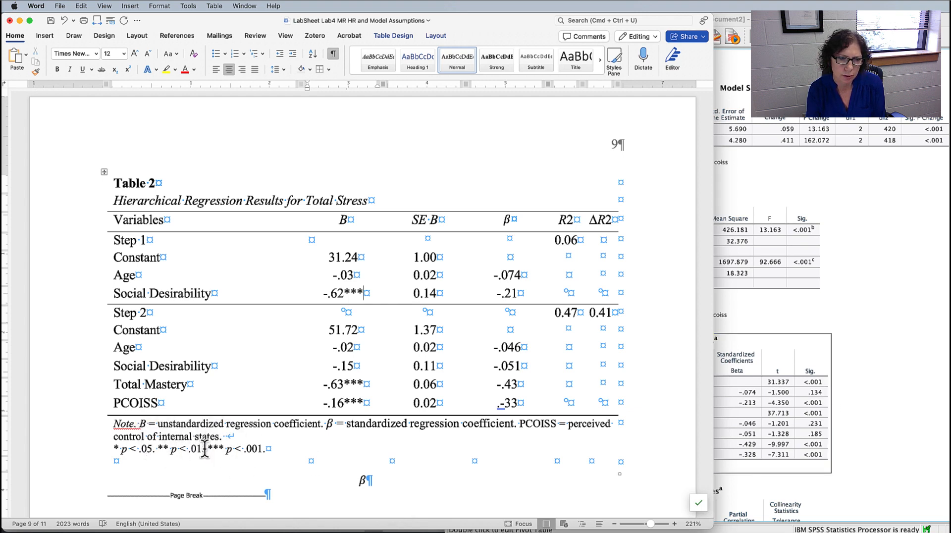
drag(205, 450, 114, 448)
key(BackSpace)
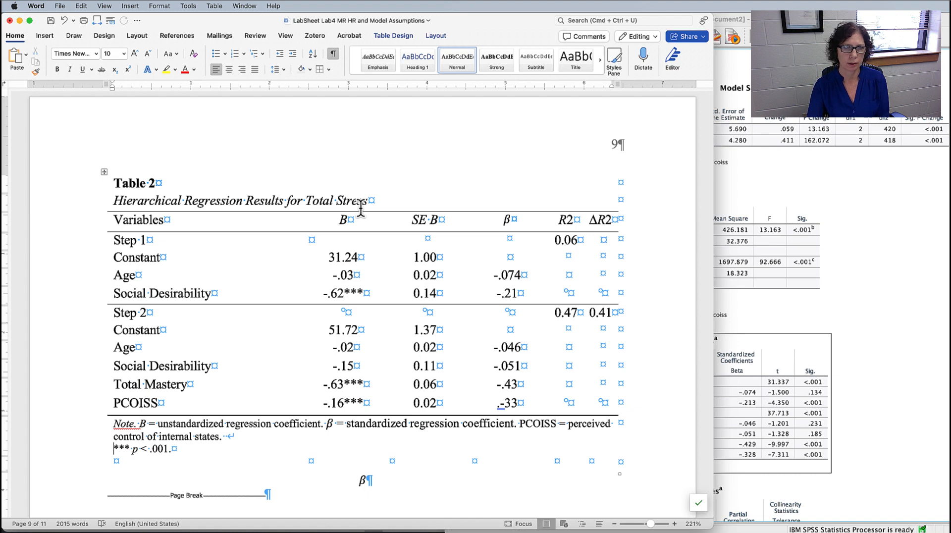
- Hide the nonprinting formatting marks in the Word document to preview Table 2 cleanly
click(121, 155)
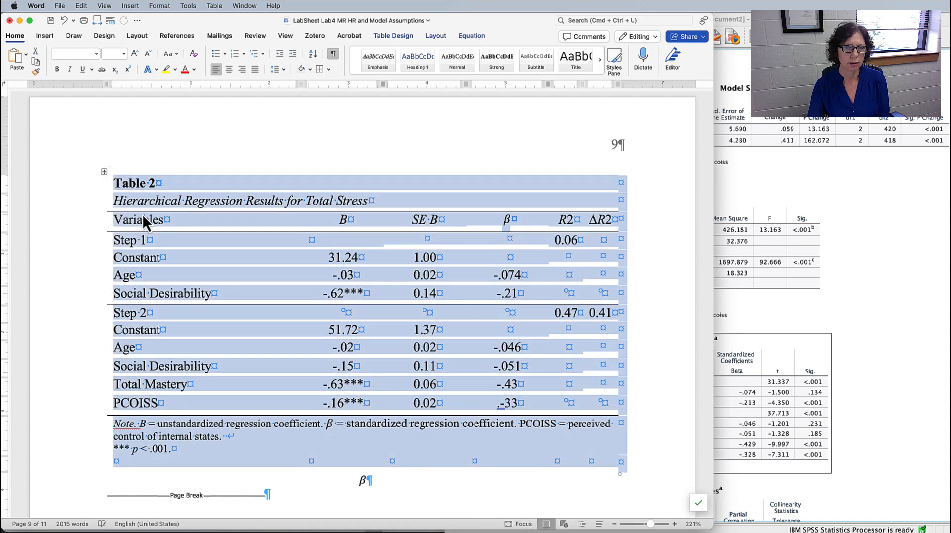
click(335, 56)
click(494, 347)
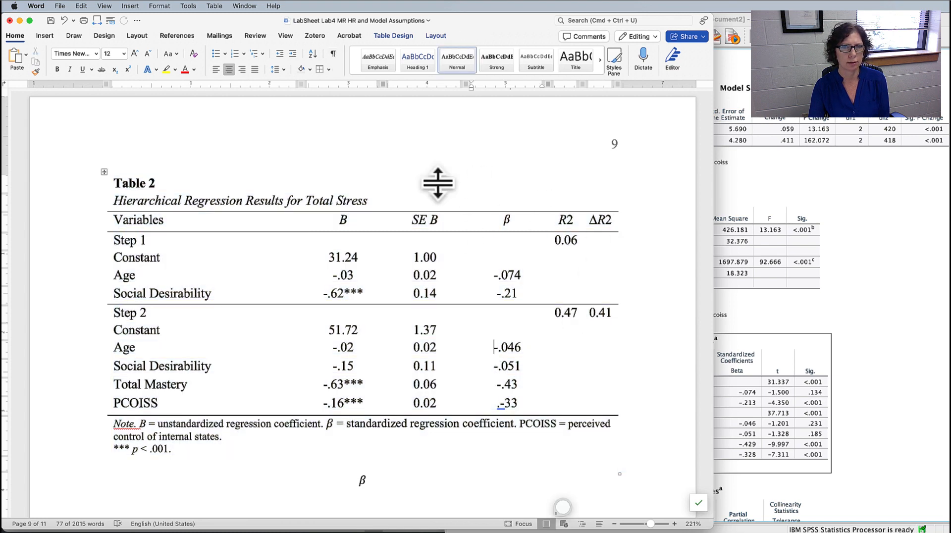
click(333, 57)
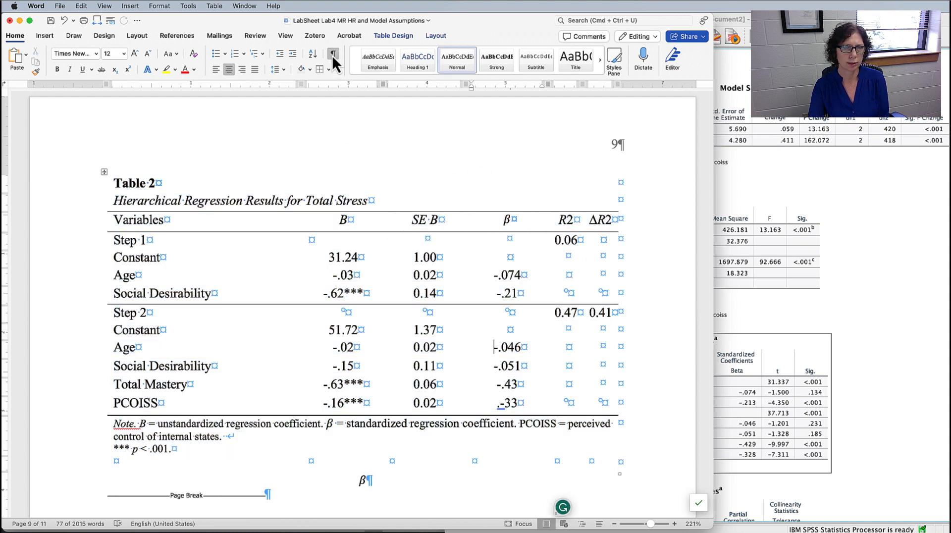
click(333, 57)
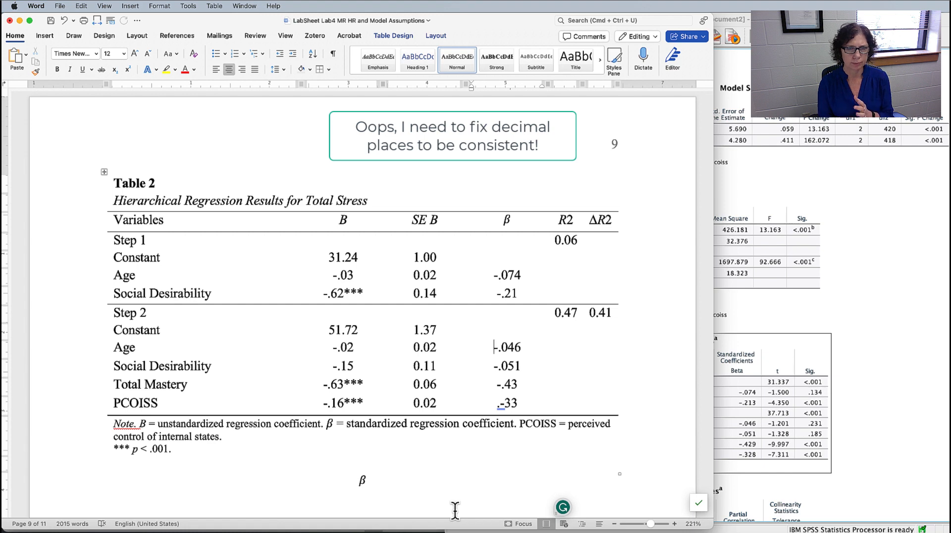
- Compare the SE B values in Table 2 with the standard errors in the SPSS Coefficients table
click(430, 257)
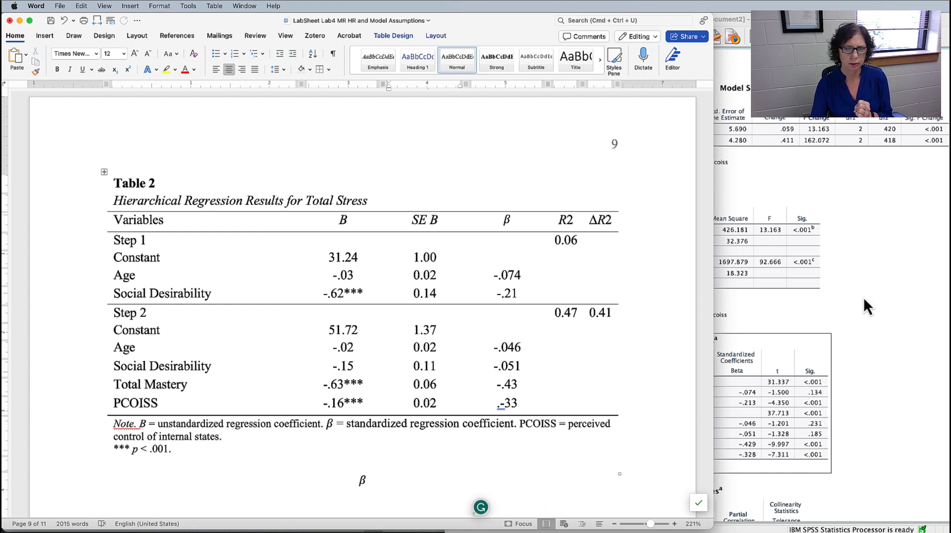
click(887, 300)
click(720, 376)
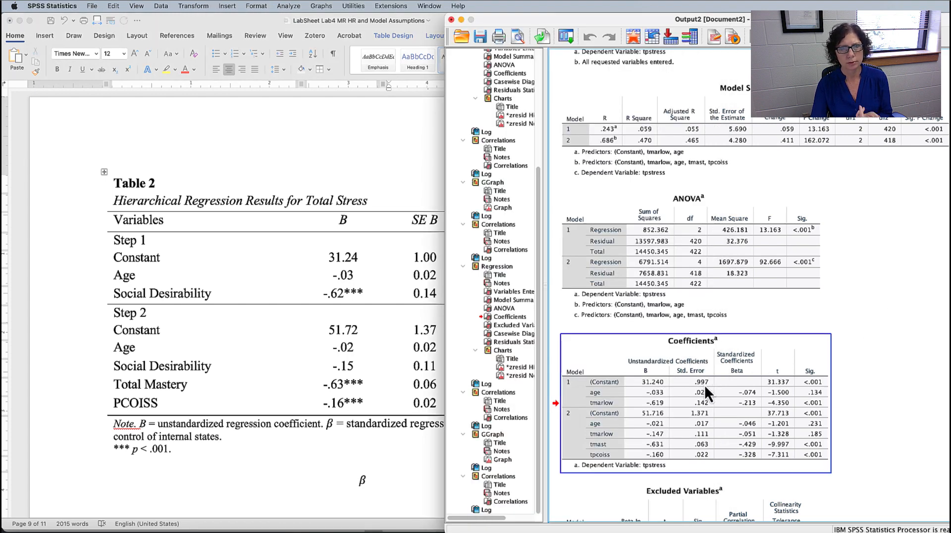
click(705, 391)
click(705, 385)
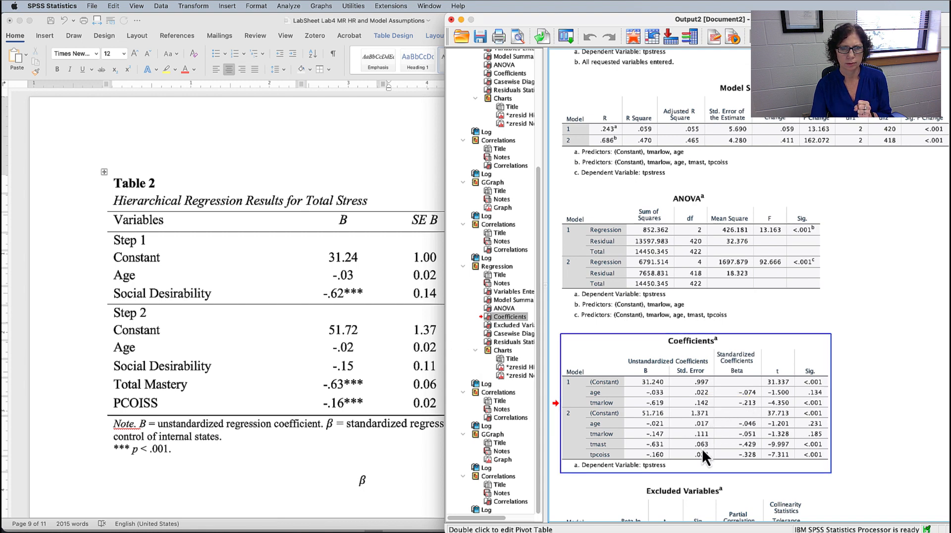
- Switch back to Word and delete the leftover β equation below Table 2
click(369, 480)
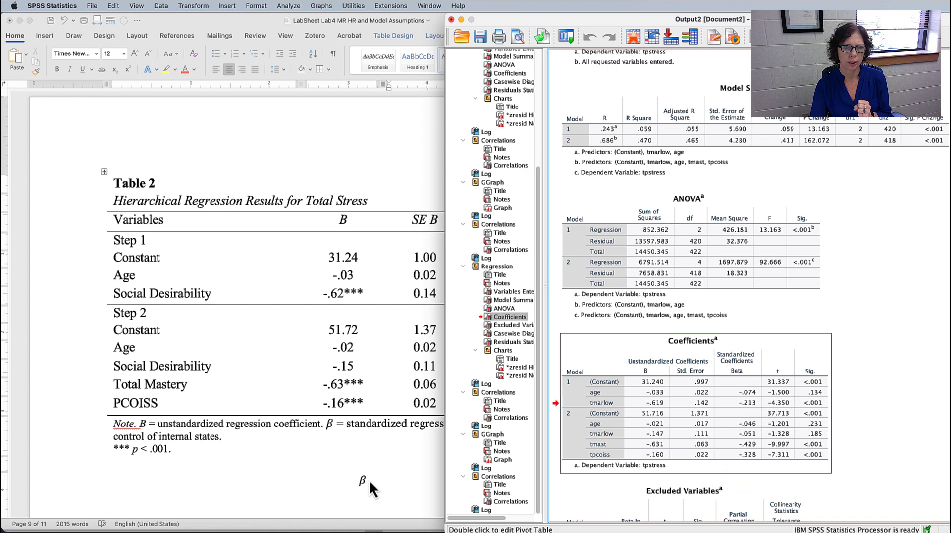
scroll(472, 449, down, 2)
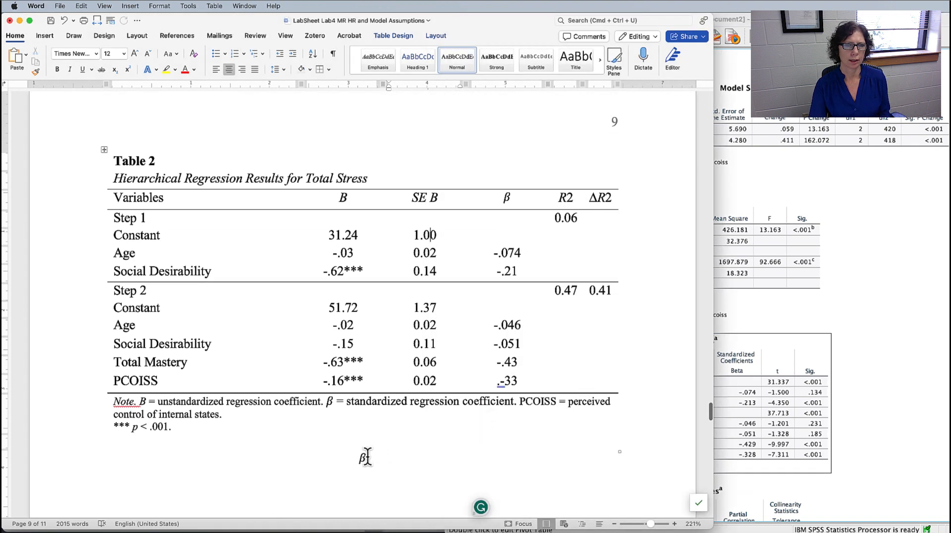
drag(382, 456, 325, 453)
key(Delete)
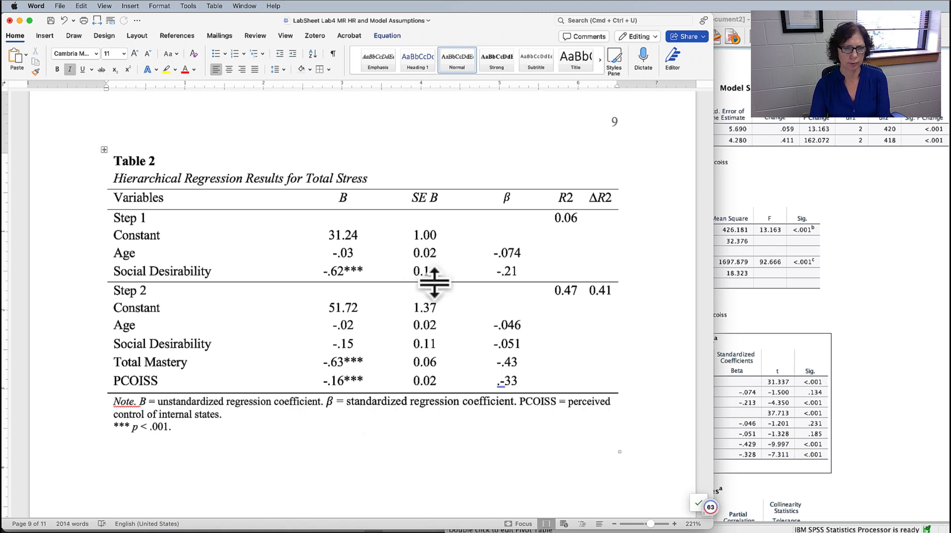
- Renumber the title of the hierarchical regression table as Table 1
scroll(425, 440, up, 1)
scroll(426, 440, down, 2)
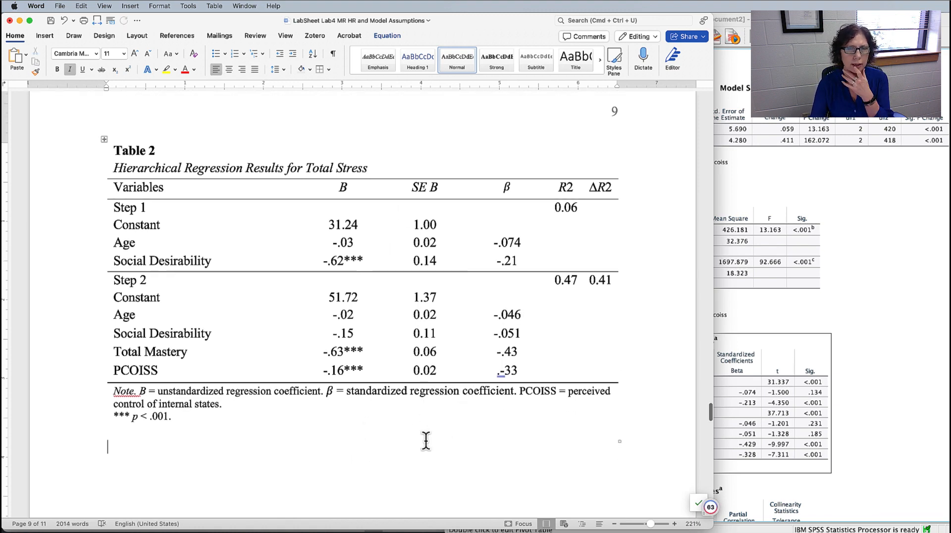
scroll(424, 439, up, 1)
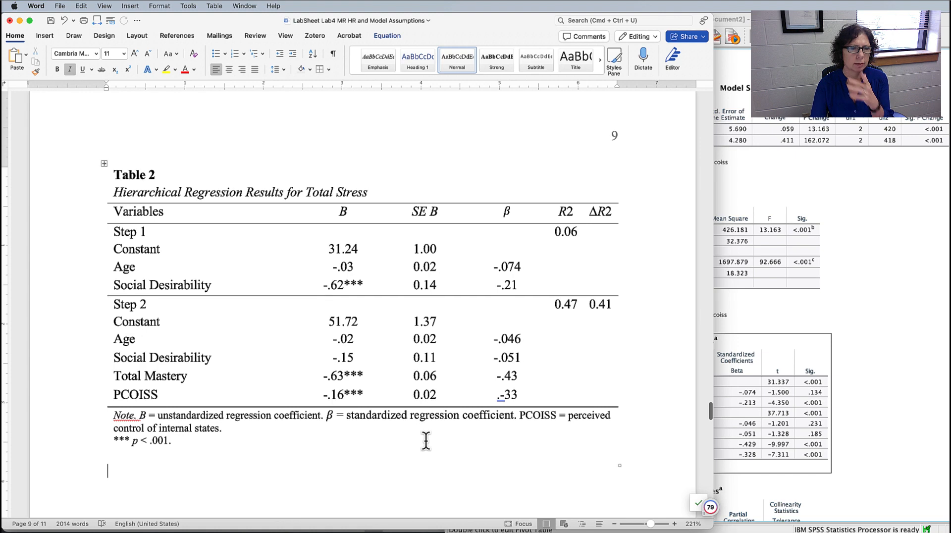
click(152, 174)
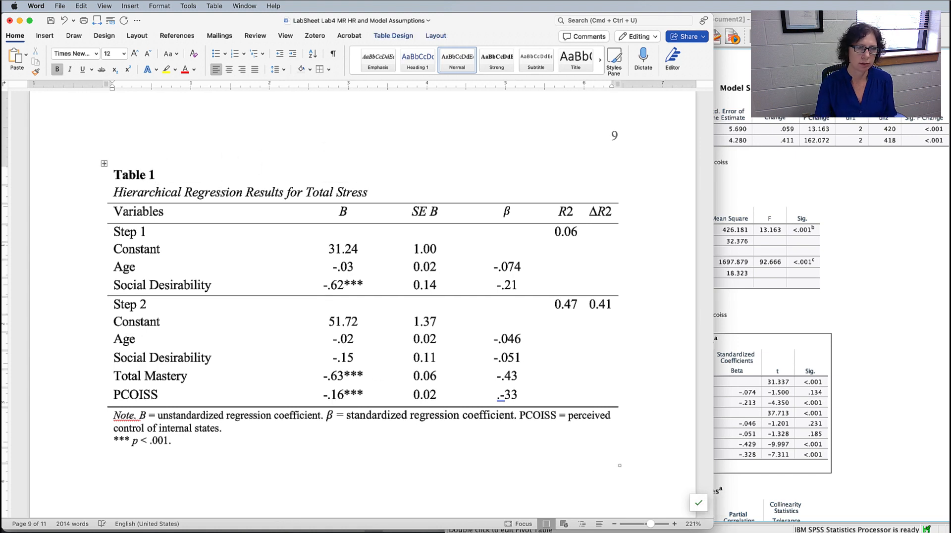
- Add "(see Table 1)" after "perceived stress" at the end of the Step 1 sentence in the Example Write Up's second paragraph
scroll(409, 222, up, 2)
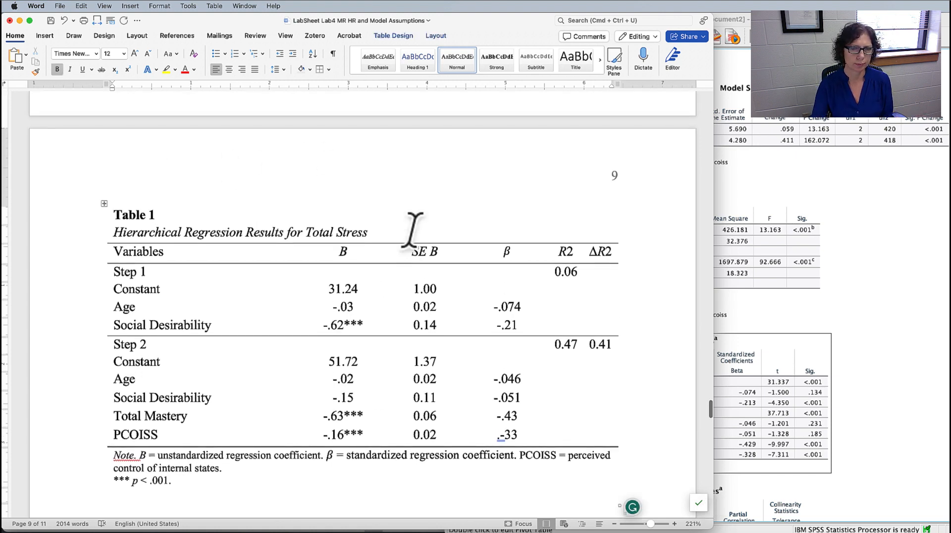
scroll(407, 227, up, 10)
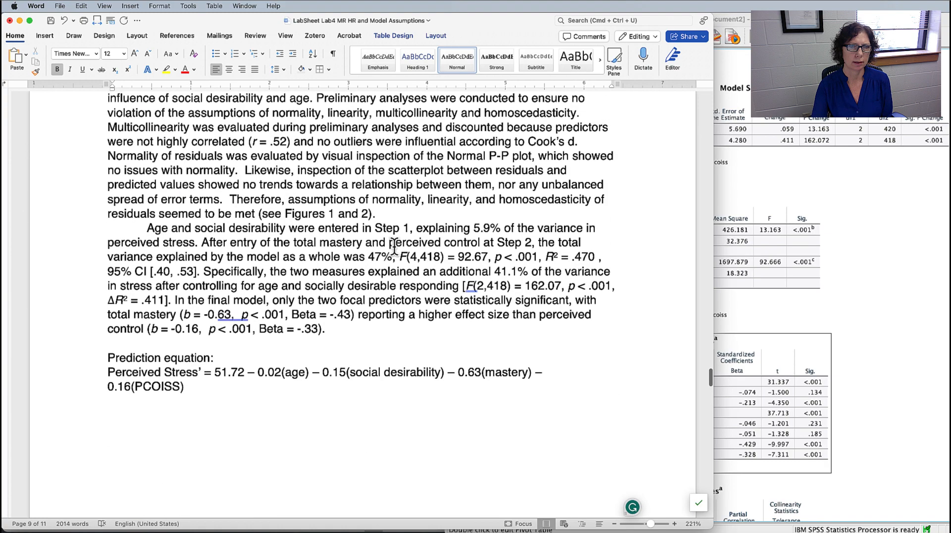
scroll(393, 246, up, 3)
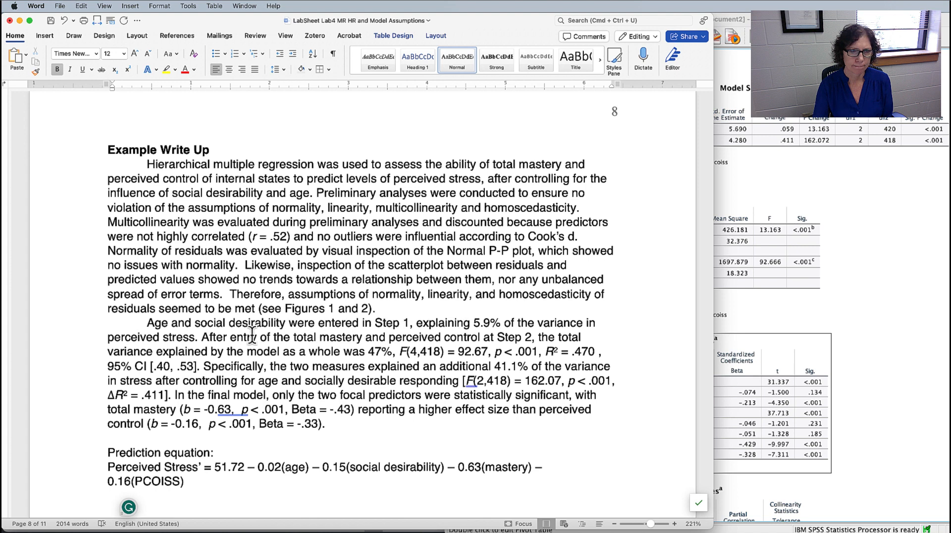
click(426, 446)
text((See)
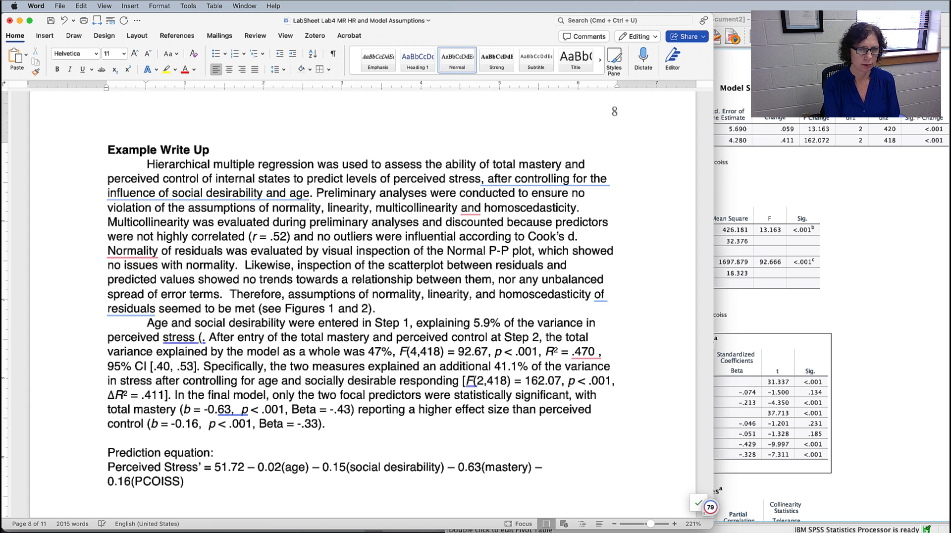
key(BackSpace)
key(BackSpace)
key(BackSpace)
text(see)
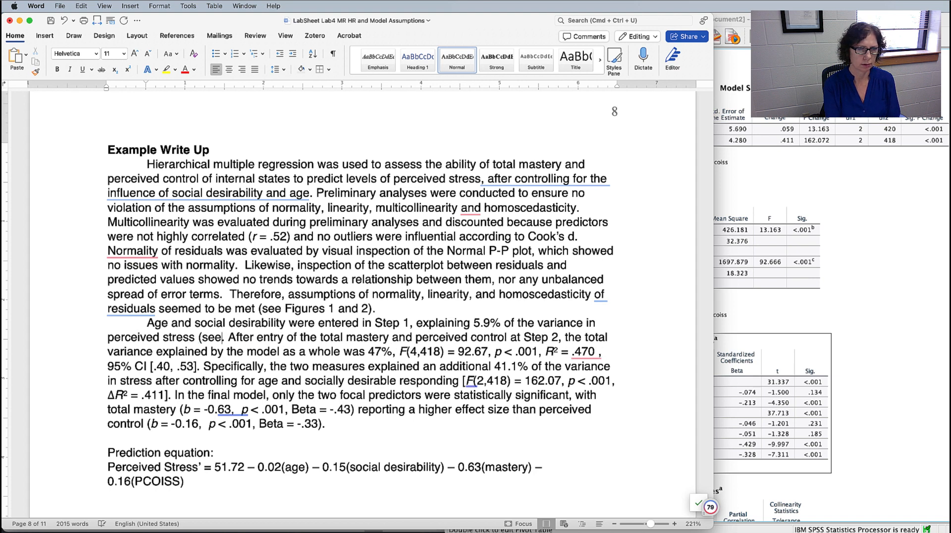
text( Table 1)
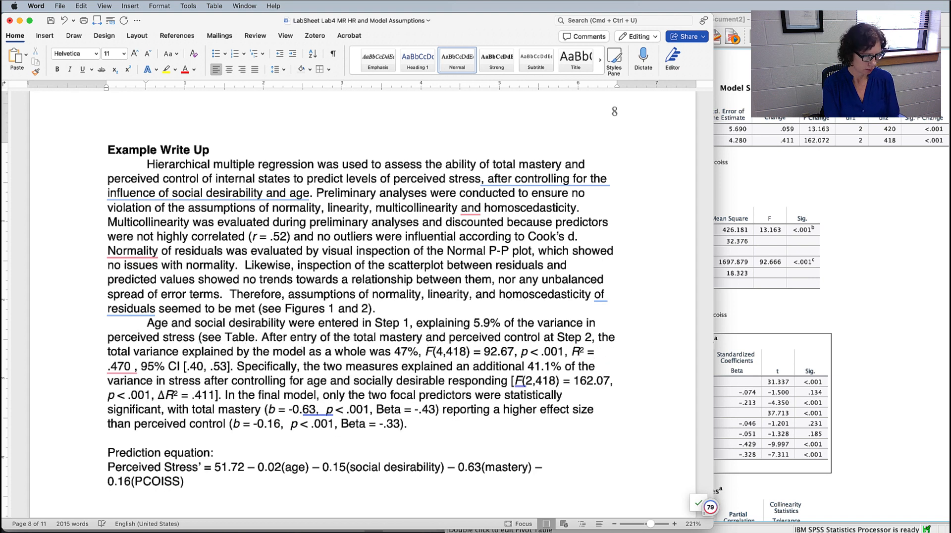
text())
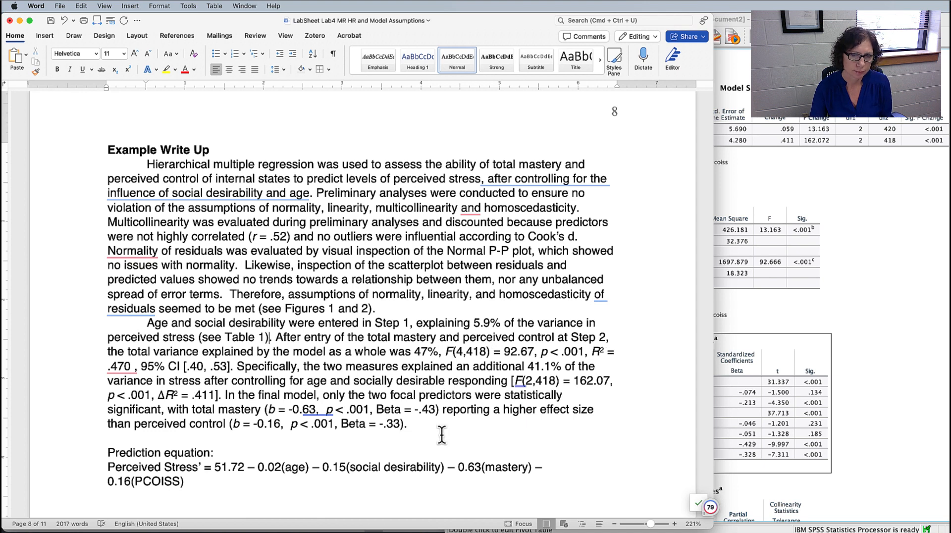
- Review Table 1 on the following page and highlight the write-up's reference to Figures 1 and 2
scroll(455, 335, down, 10)
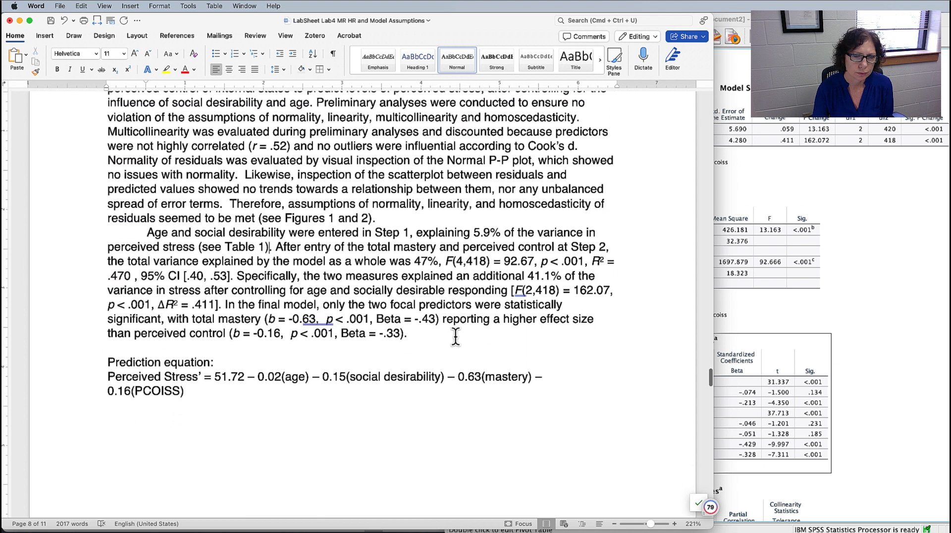
scroll(456, 338, down, 10)
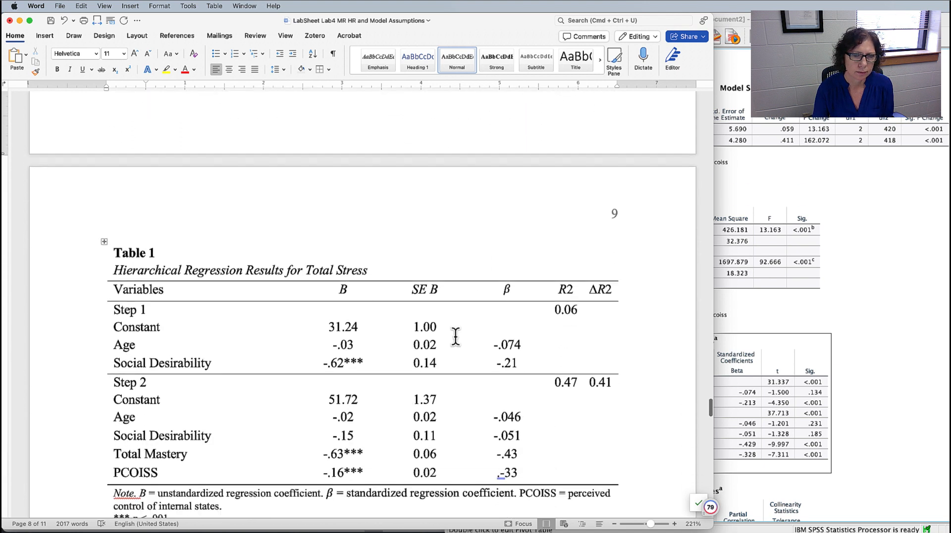
scroll(455, 336, up, 5)
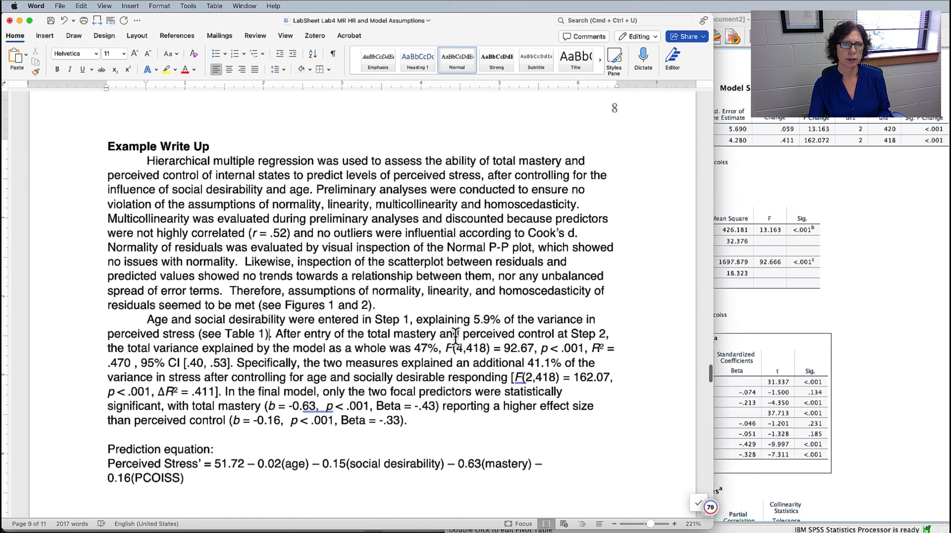
drag(263, 306, 375, 306)
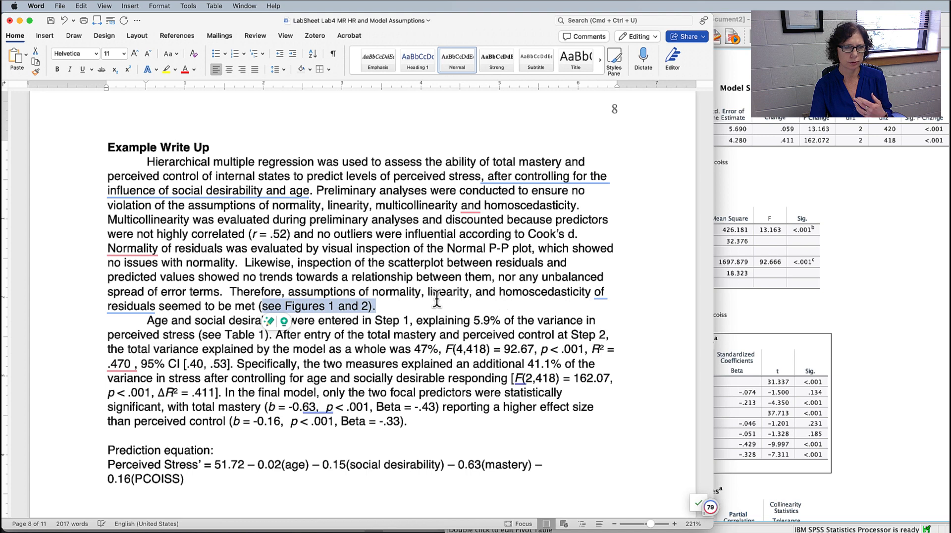
- Review Table 1, the Figure 1 residual scatterplot and the Figure 2 normal P-P plot, and return to the Linearity and Homoscedasticity notes on page 4
scroll(435, 299, down, 15)
scroll(436, 299, down, 4)
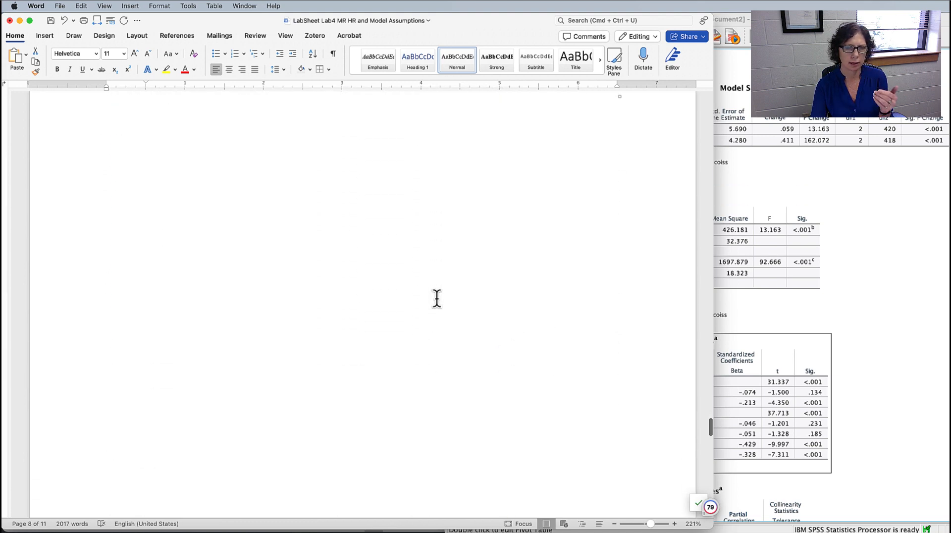
scroll(437, 298, up, 5)
scroll(437, 298, up, 3)
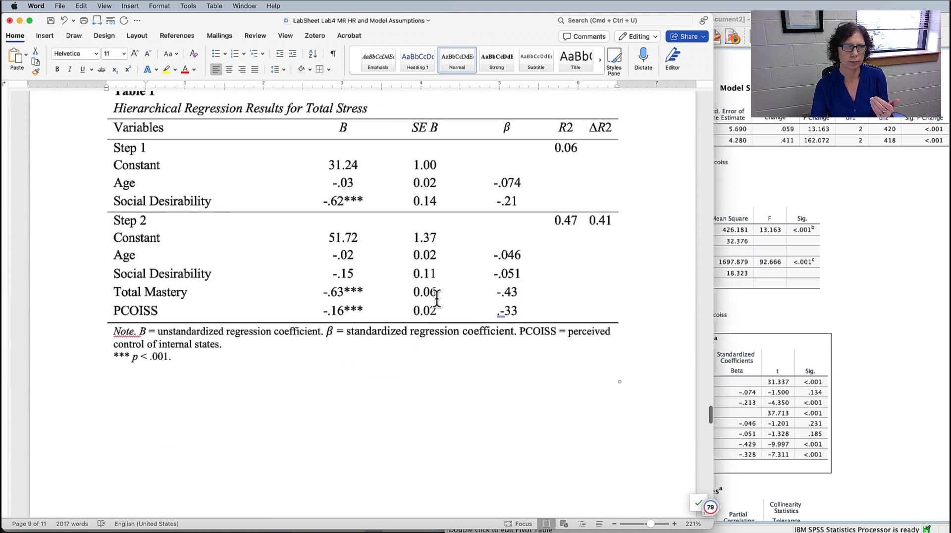
scroll(438, 299, down, 12)
scroll(450, 293, down, 2)
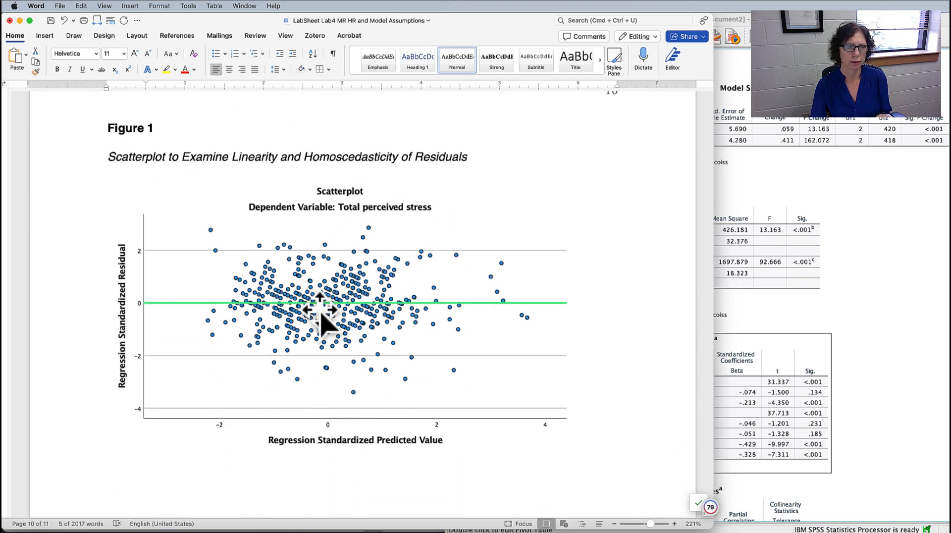
scroll(299, 335, down, 15)
scroll(300, 338, down, 10)
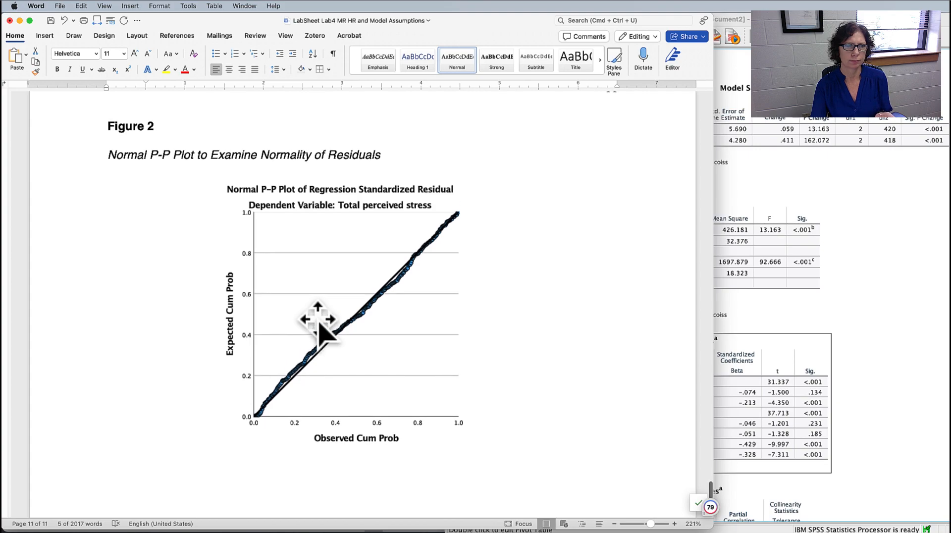
scroll(320, 326, up, 20)
scroll(320, 325, up, 20)
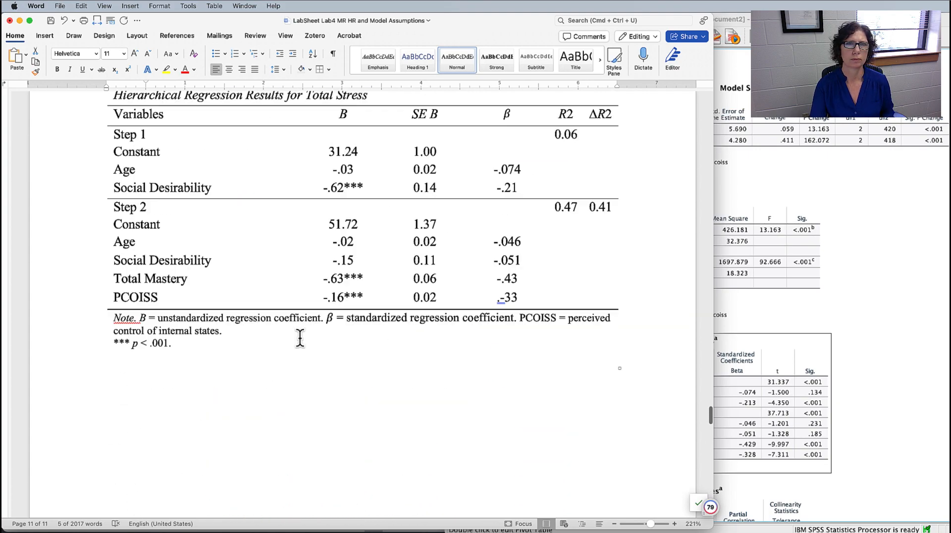
scroll(300, 337, up, 20)
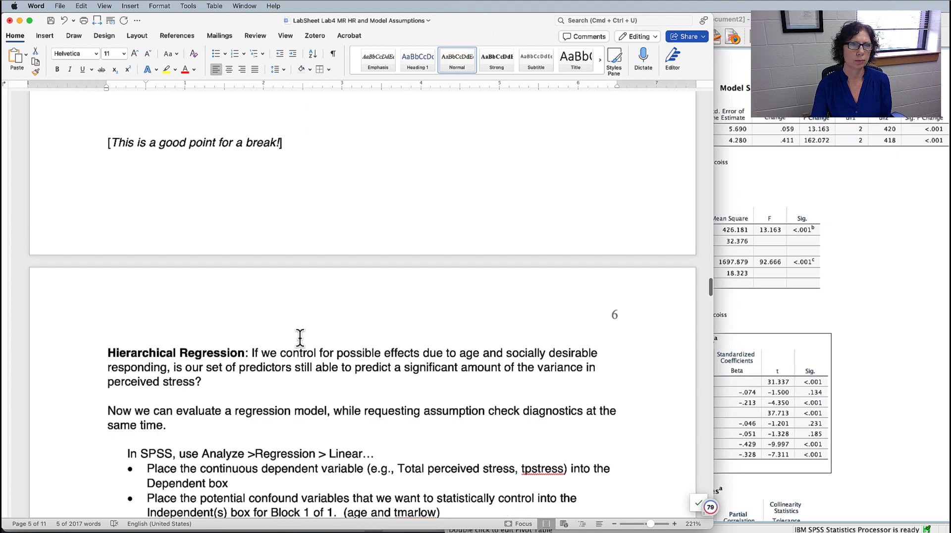
scroll(299, 338, up, 15)
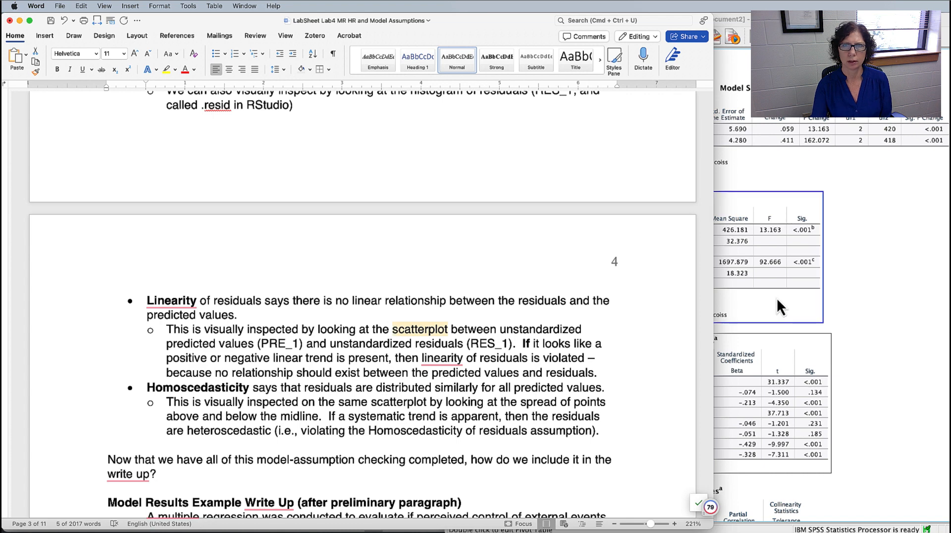
- Switch to SPSS Statistics and bring the regression output and the survey.sav data editor to the front
click(859, 292)
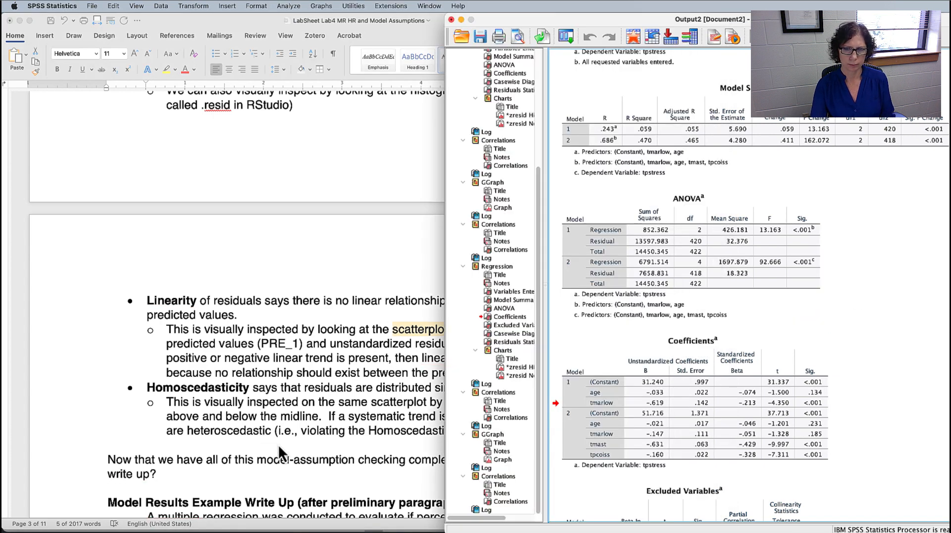
click(307, 531)
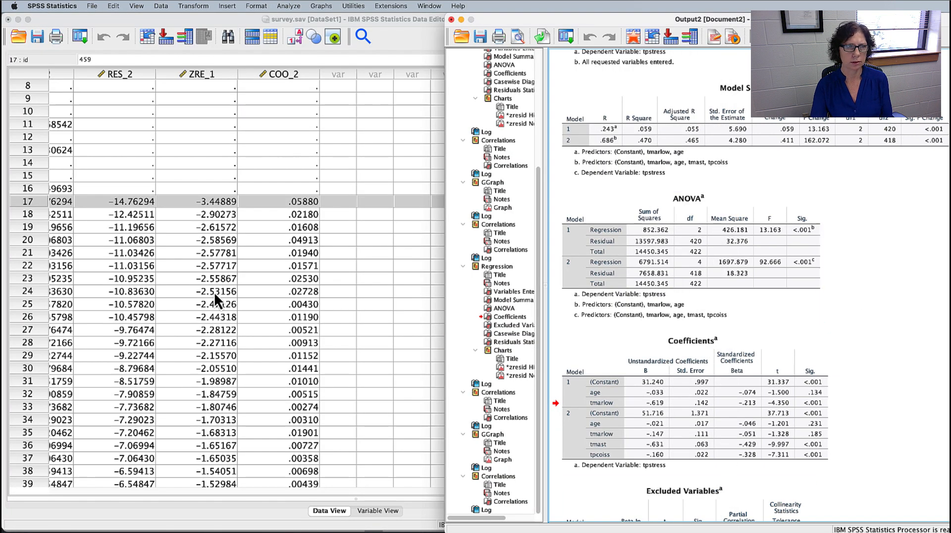